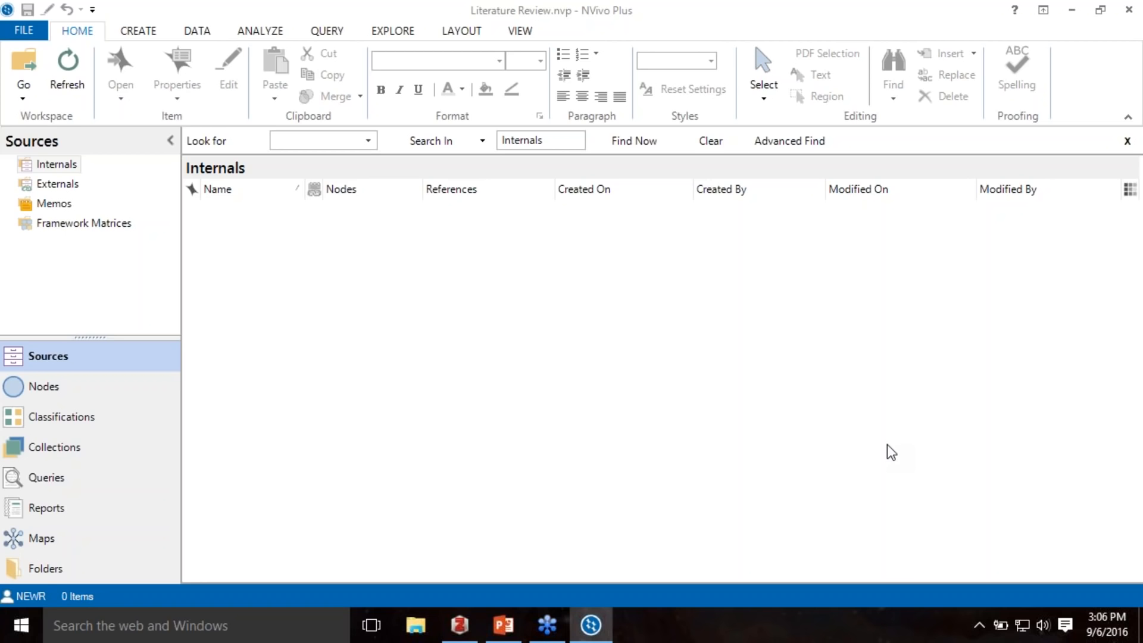
- Switch to Zotero and export all items of the EE & Student Outcomes collection in RIS format, including notes and files
{"action": "left_click", "coordinate": [459, 625]}
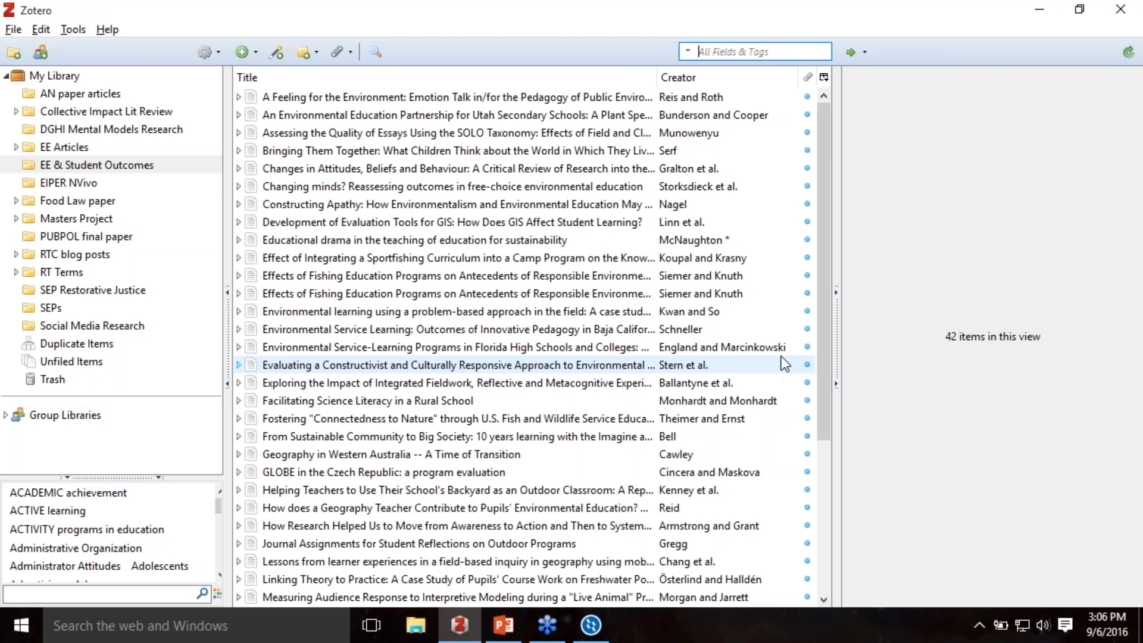
{"action": "left_click", "coordinate": [664, 348]}
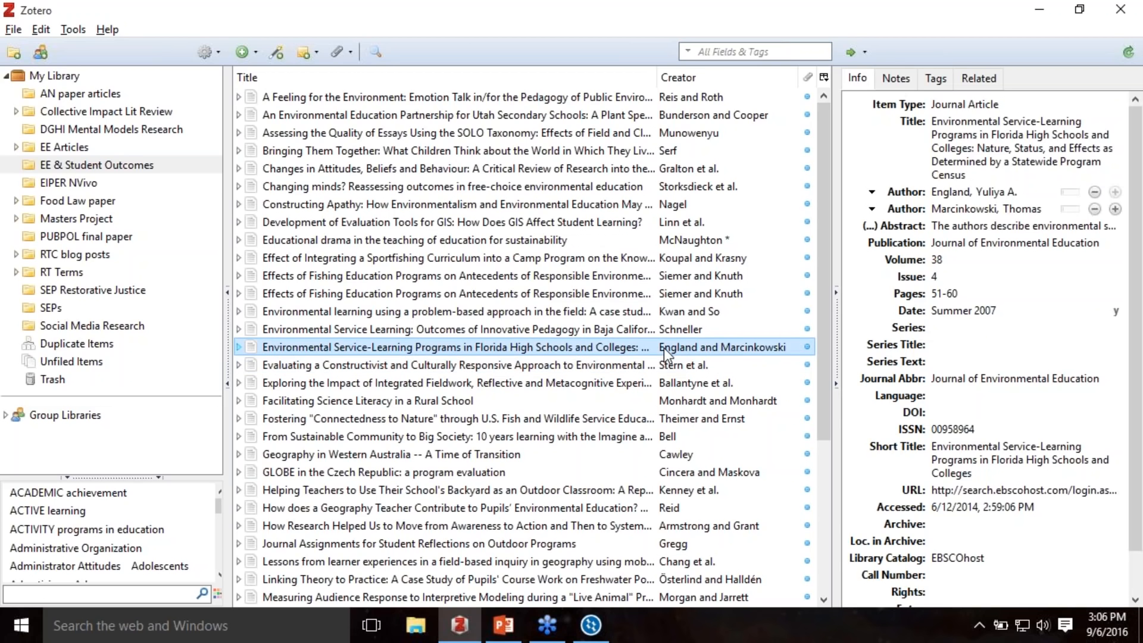
{"action": "key", "text": "ctrl+a"}
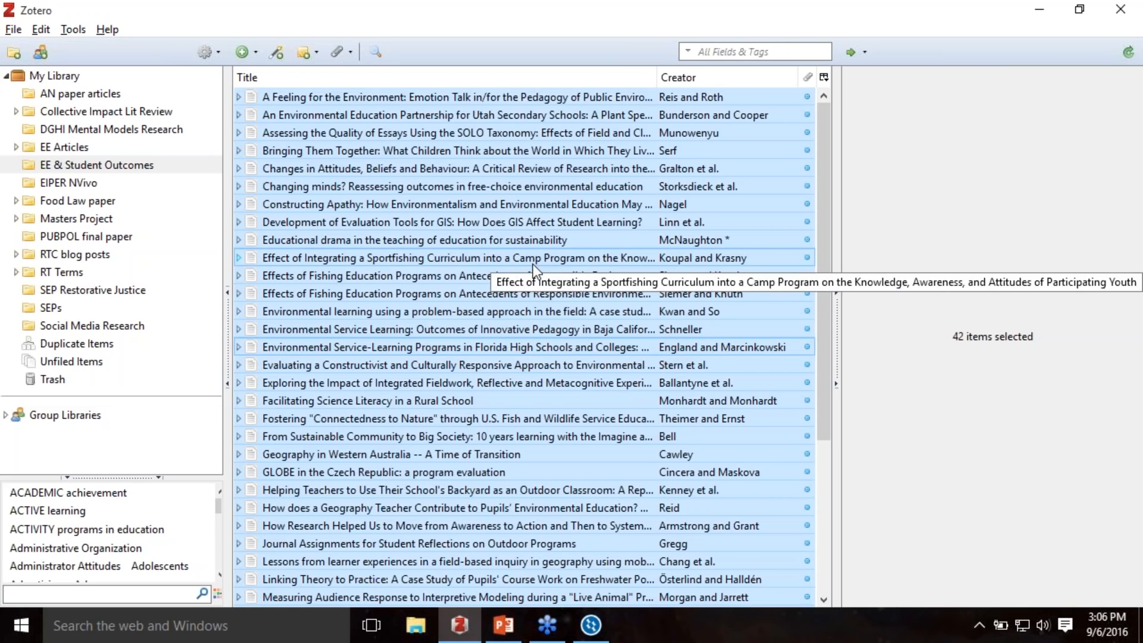
{"action": "right_click", "coordinate": [510, 283]}
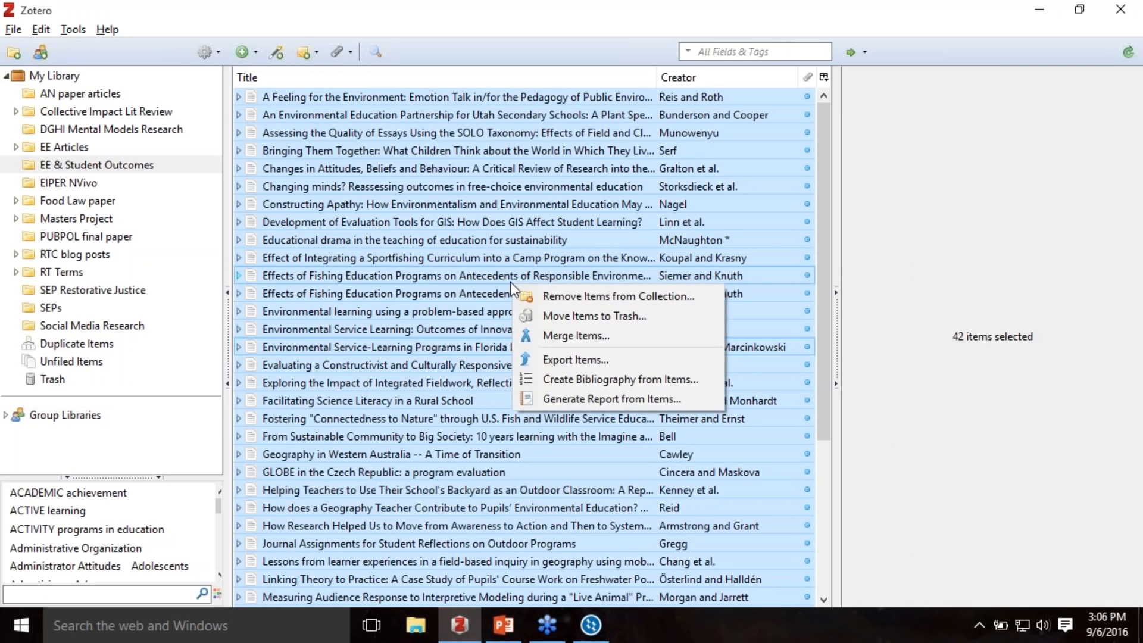
{"action": "left_click", "coordinate": [545, 361]}
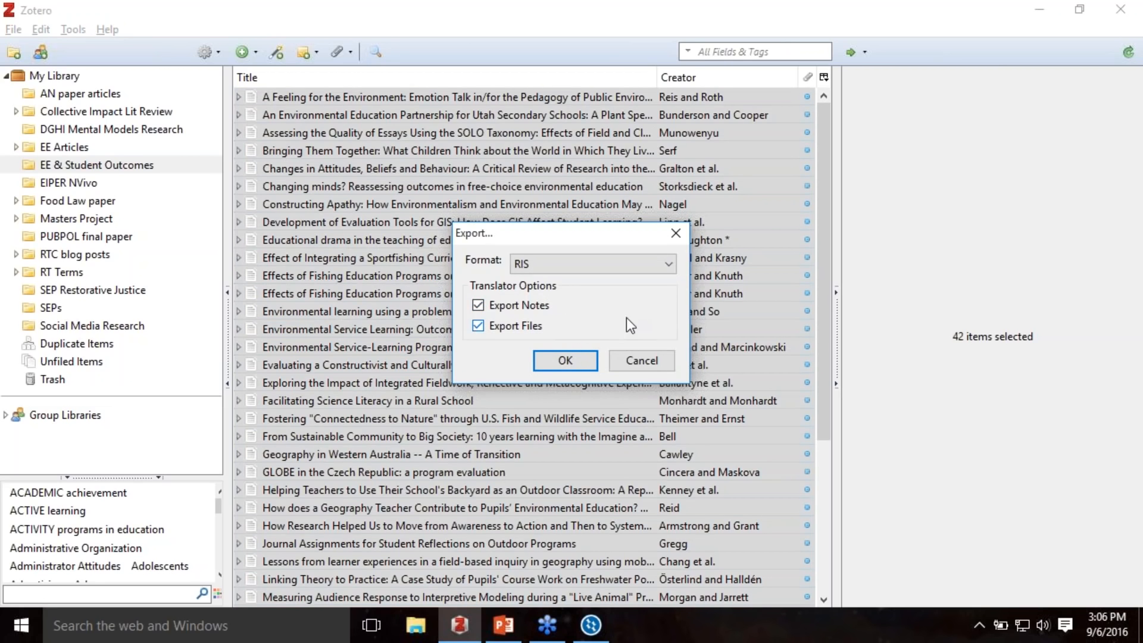
{"action": "left_click", "coordinate": [589, 363]}
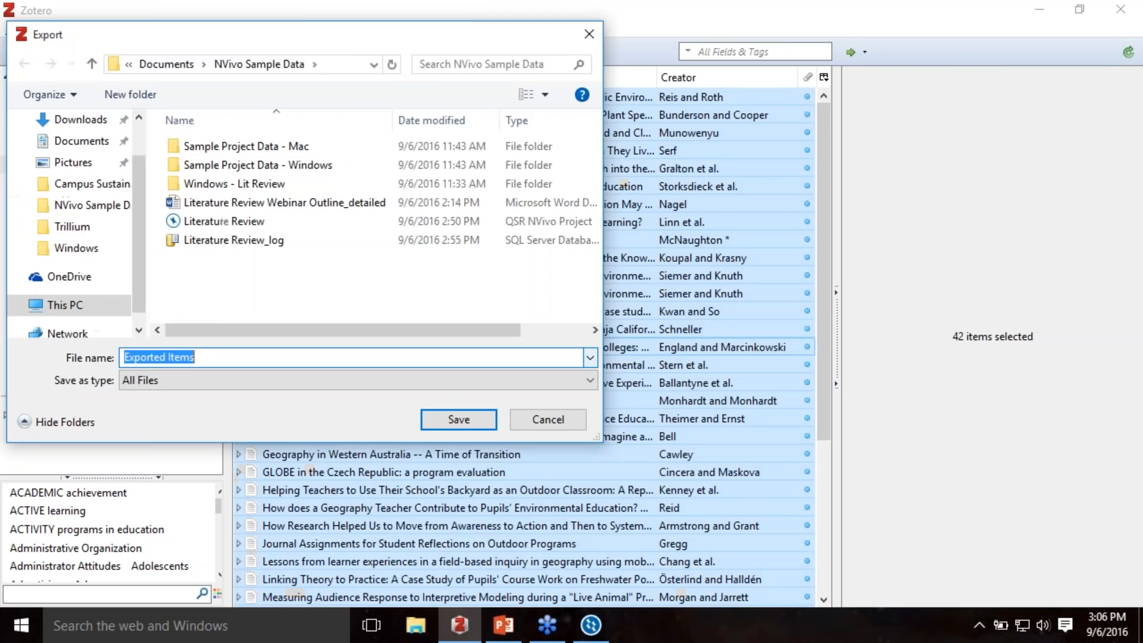
- Save the export to the Desktop under the name Exported Items
{"action": "left_click_drag", "start_coordinate": [141, 168], "coordinate": [141, 133]}
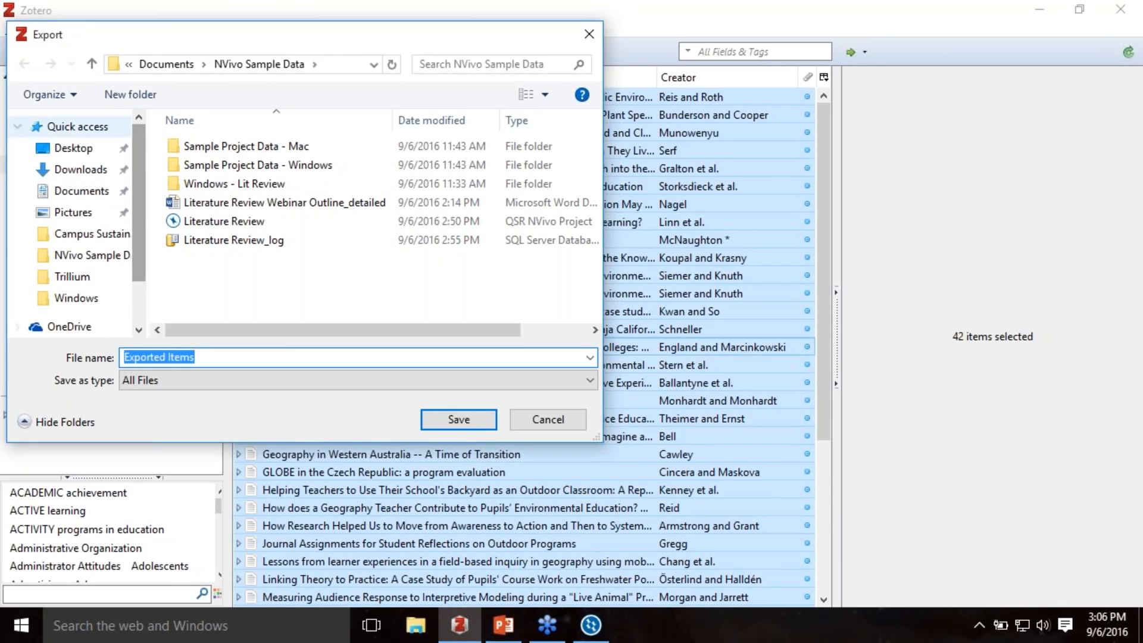
{"action": "left_click", "coordinate": [119, 147]}
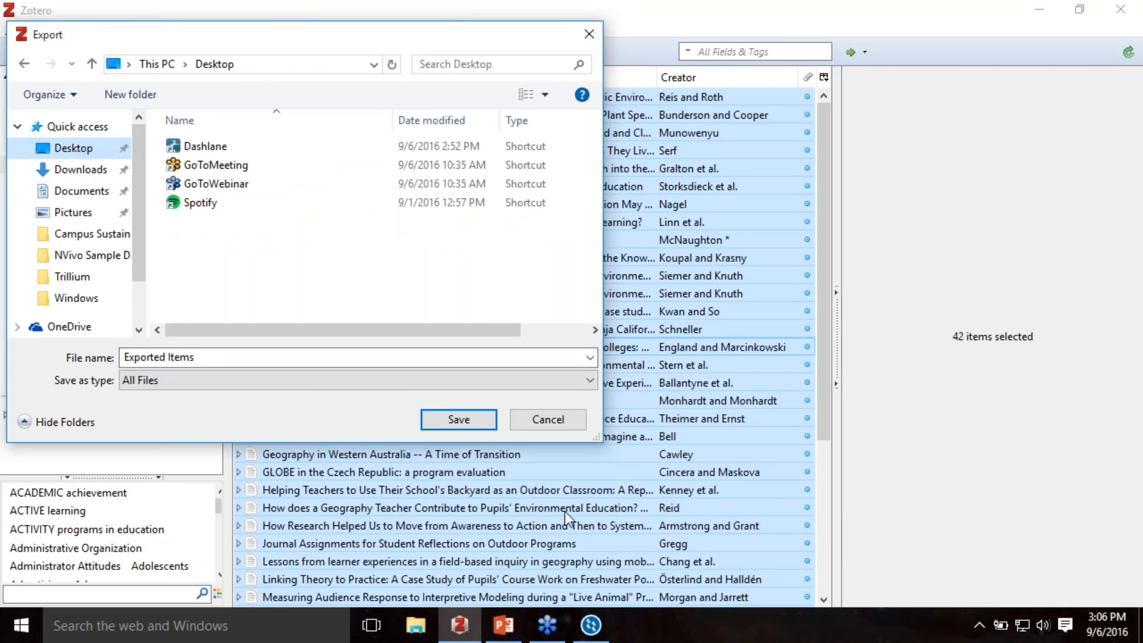
{"action": "left_click", "coordinate": [476, 420]}
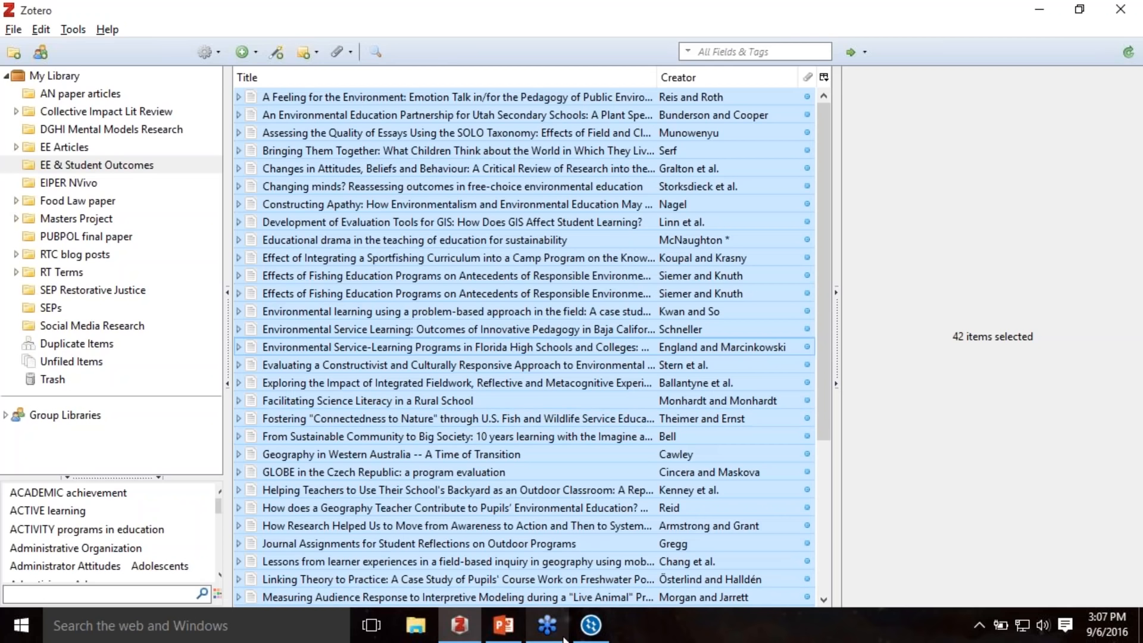
- Switch to NVivo and start a Zotero import using the Exported Items file in the Desktop's Exported Items folder
{"action": "left_click", "coordinate": [591, 625]}
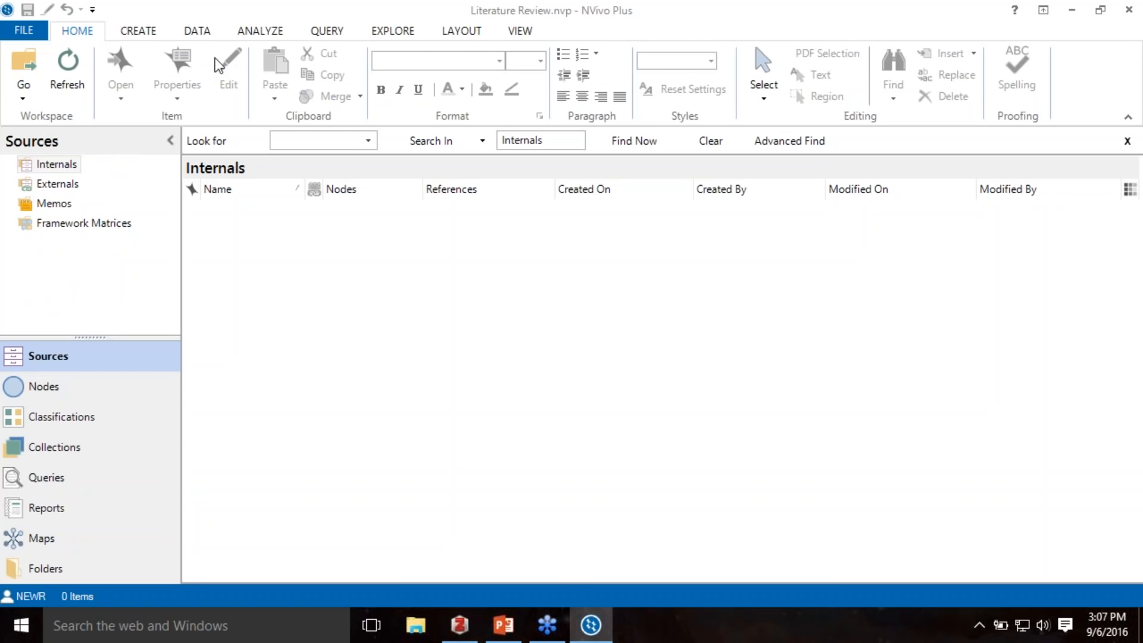
{"action": "left_click", "coordinate": [201, 35]}
{"action": "left_click", "coordinate": [376, 95]}
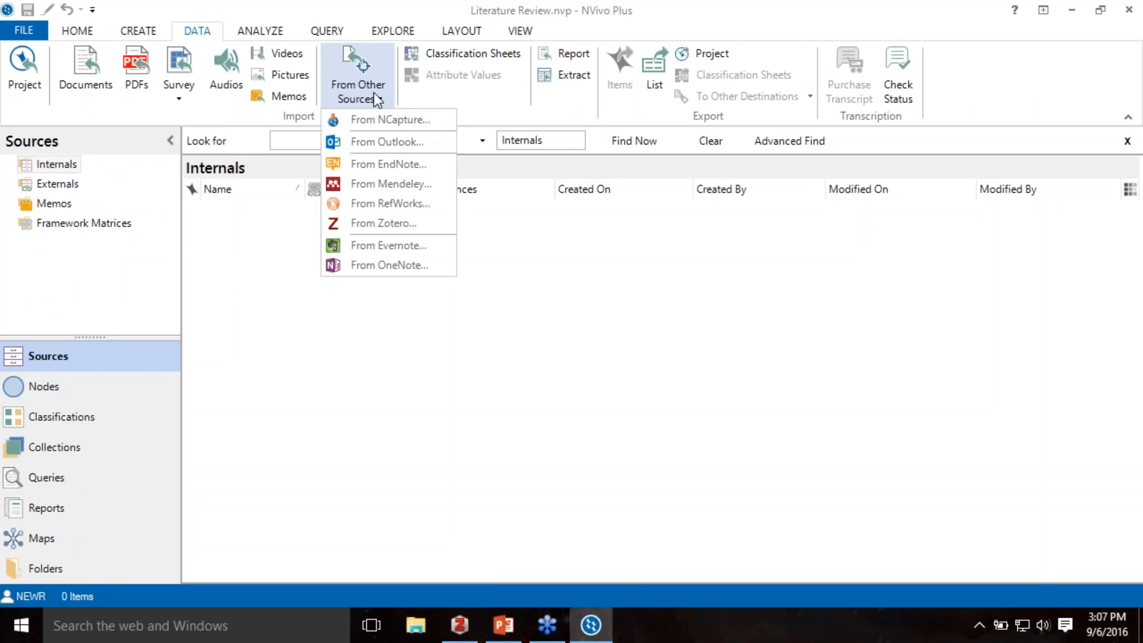
{"action": "left_click", "coordinate": [410, 224]}
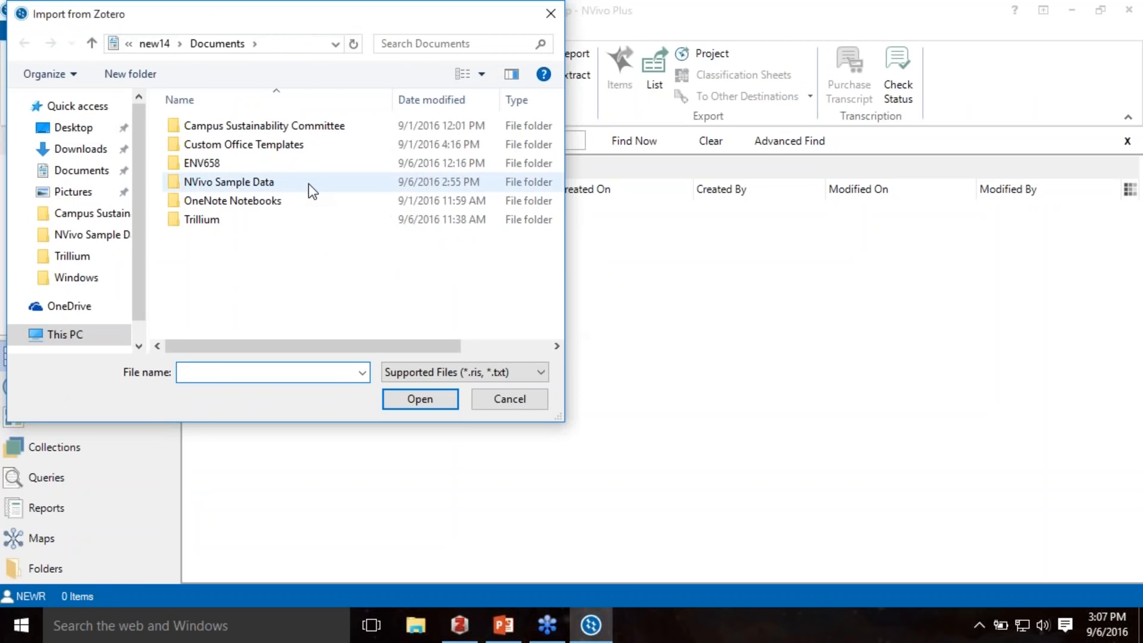
{"action": "left_click", "coordinate": [119, 127]}
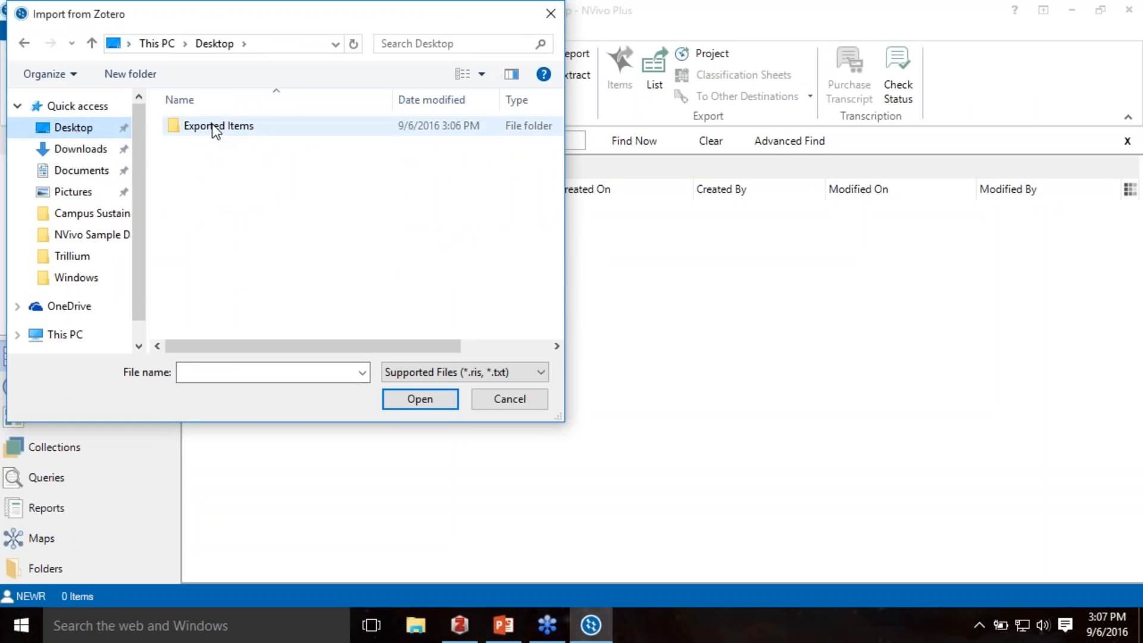
{"action": "double_click", "coordinate": [212, 125]}
{"action": "left_click", "coordinate": [216, 146]}
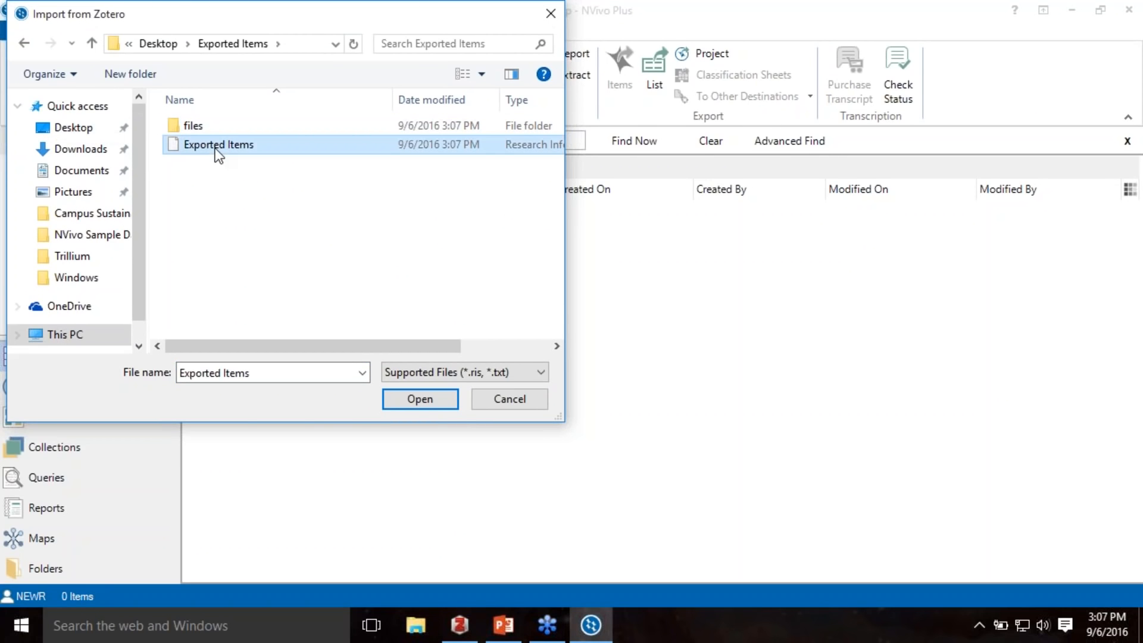
{"action": "left_click", "coordinate": [413, 401]}
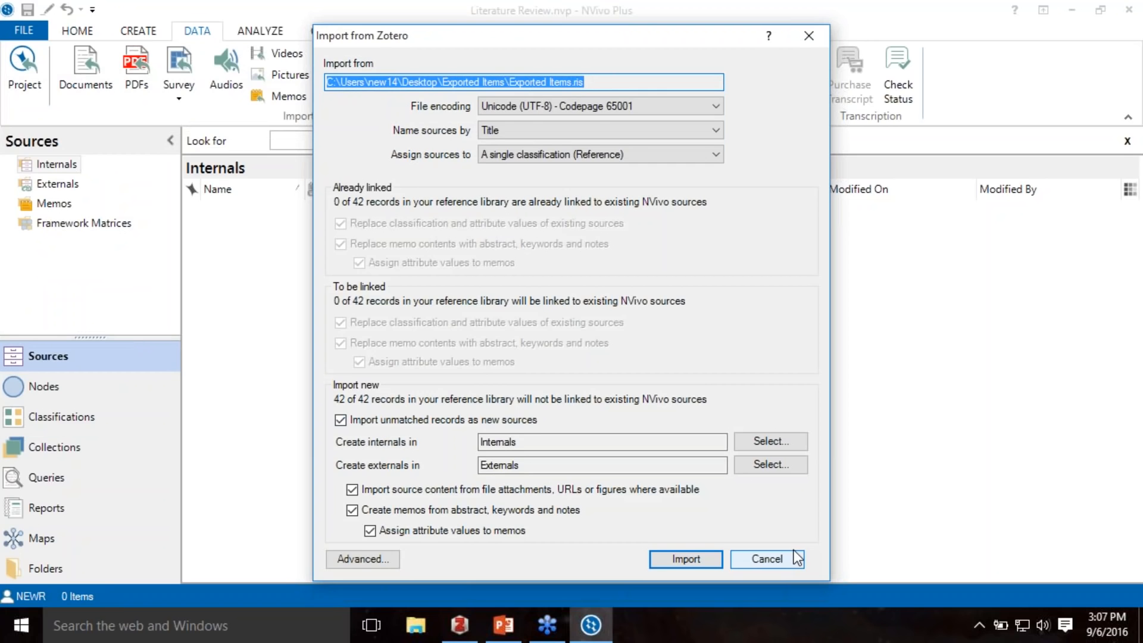
- Set the sources to be named by Author and Year and import the Zotero records into the project
{"action": "left_click", "coordinate": [574, 133]}
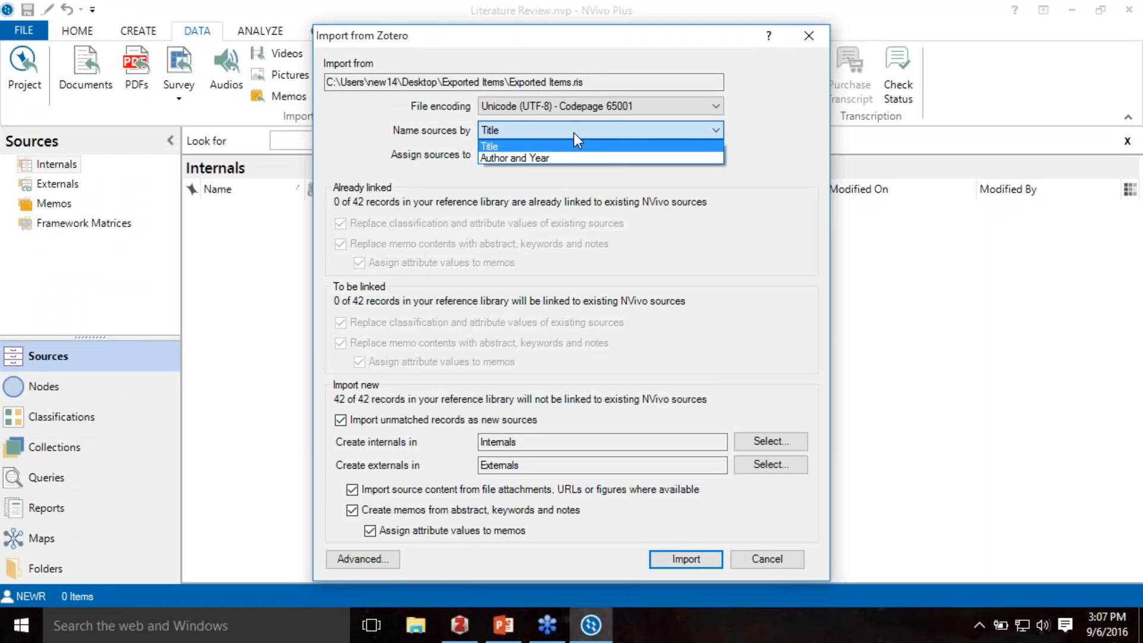
{"action": "left_click", "coordinate": [546, 157]}
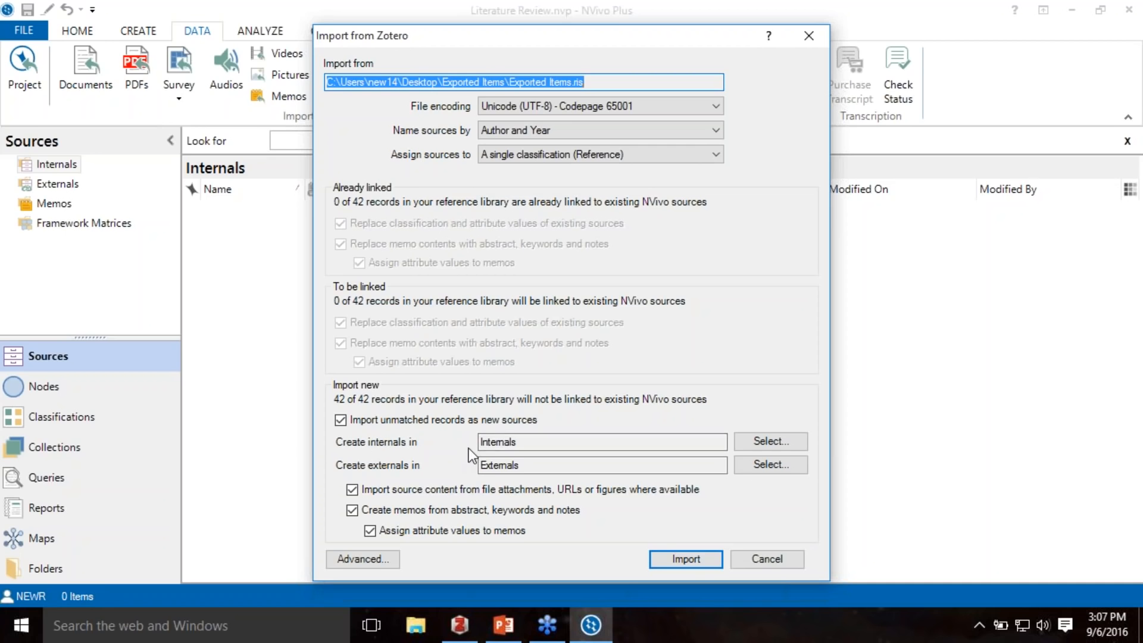
{"action": "left_click", "coordinate": [666, 564]}
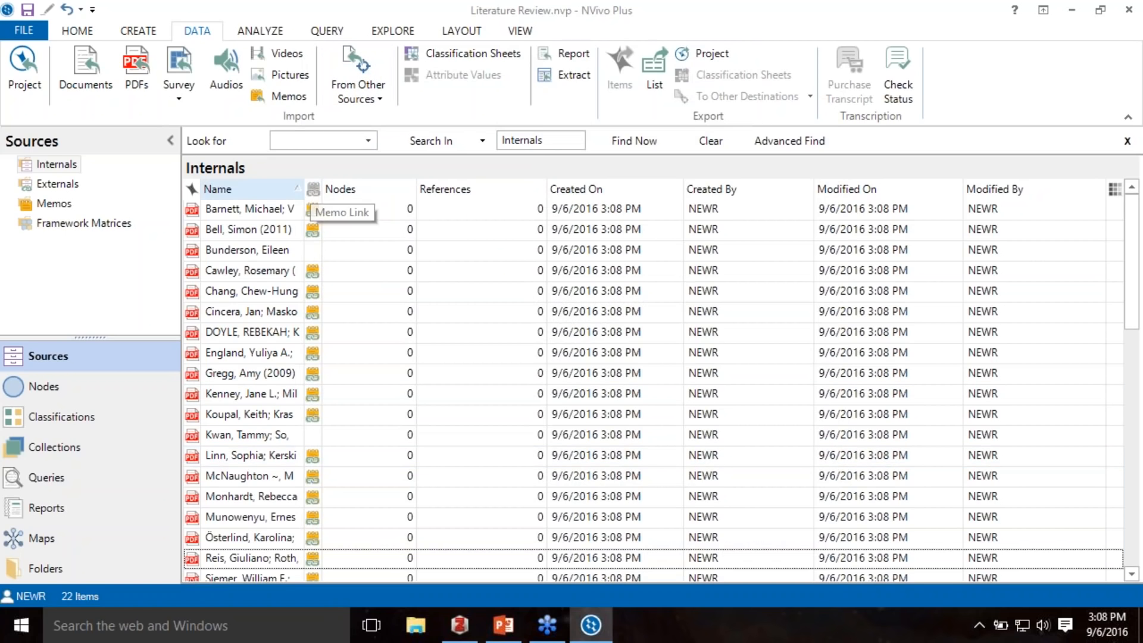
- Widen the Name column of Internals, view the first PDF's title page and abstract, and close it
{"action": "left_click_drag", "start_coordinate": [308, 191], "coordinate": [503, 245]}
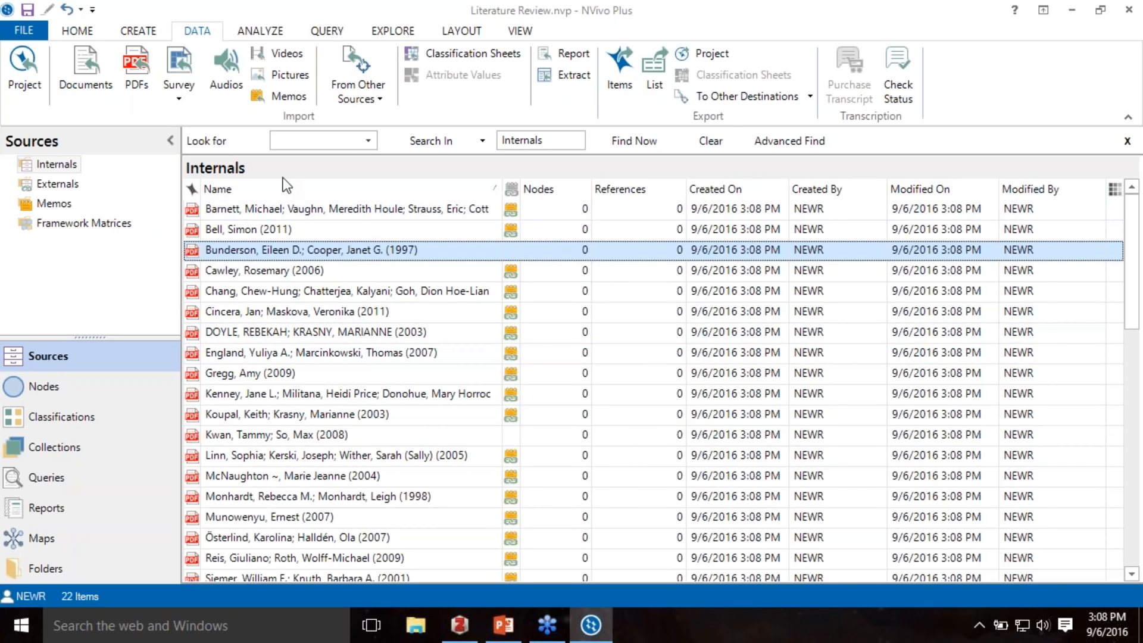
{"action": "left_click", "coordinate": [306, 205]}
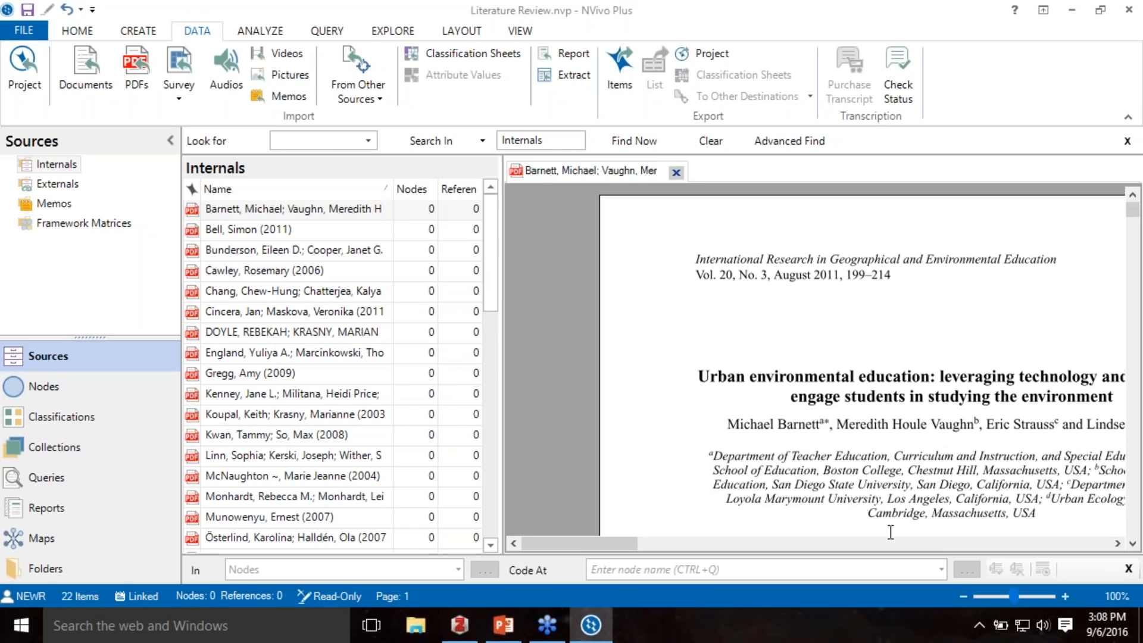
{"action": "left_click_drag", "start_coordinate": [612, 542], "coordinate": [849, 517]}
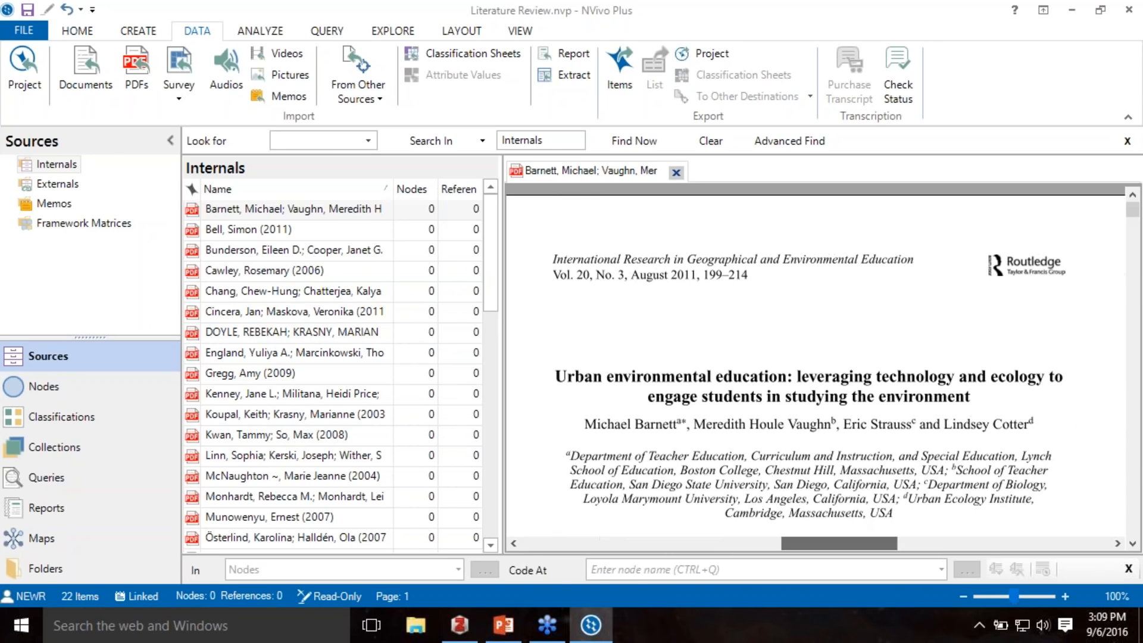
{"action": "scroll", "coordinate": [1134, 512], "scroll_direction": "down", "scroll_amount": 3}
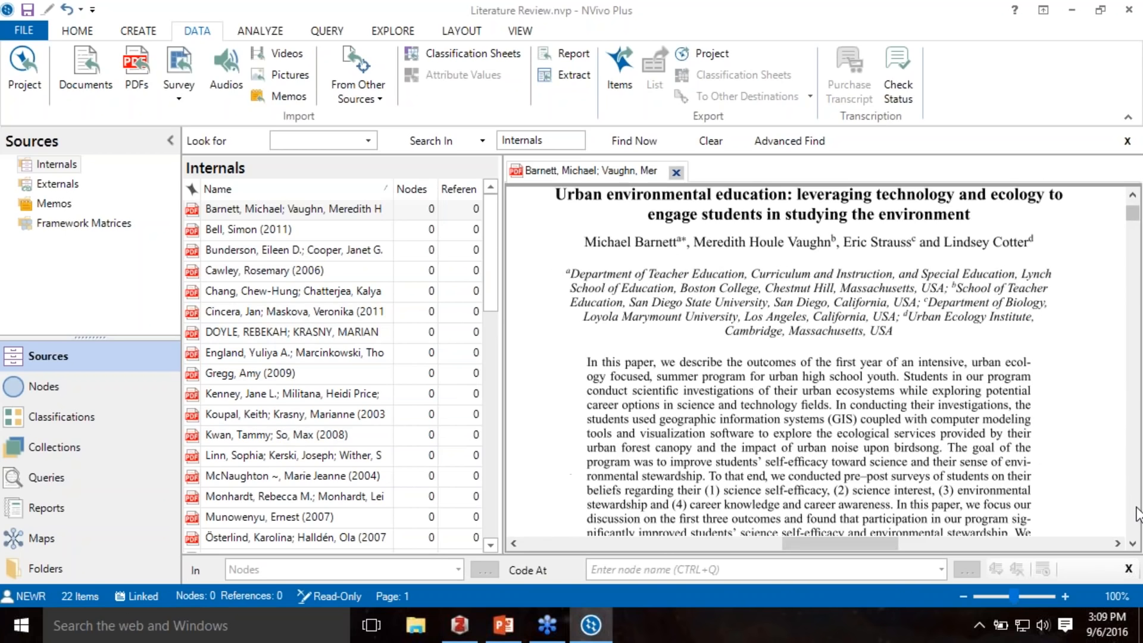
{"action": "left_click_drag", "start_coordinate": [587, 361], "coordinate": [742, 446]}
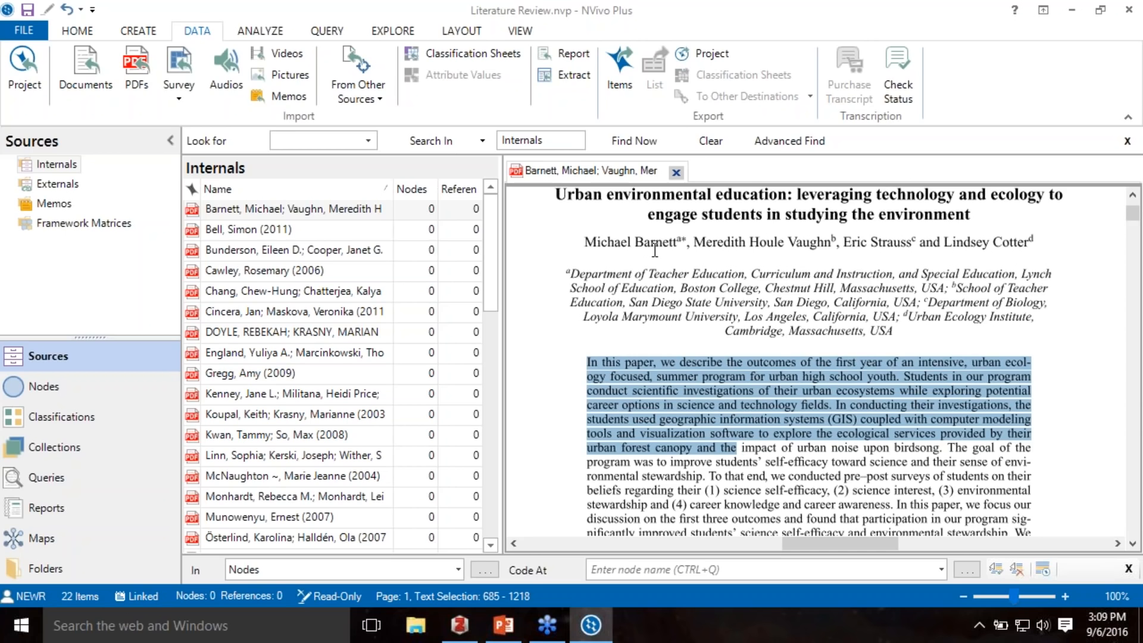
{"action": "left_click", "coordinate": [676, 172]}
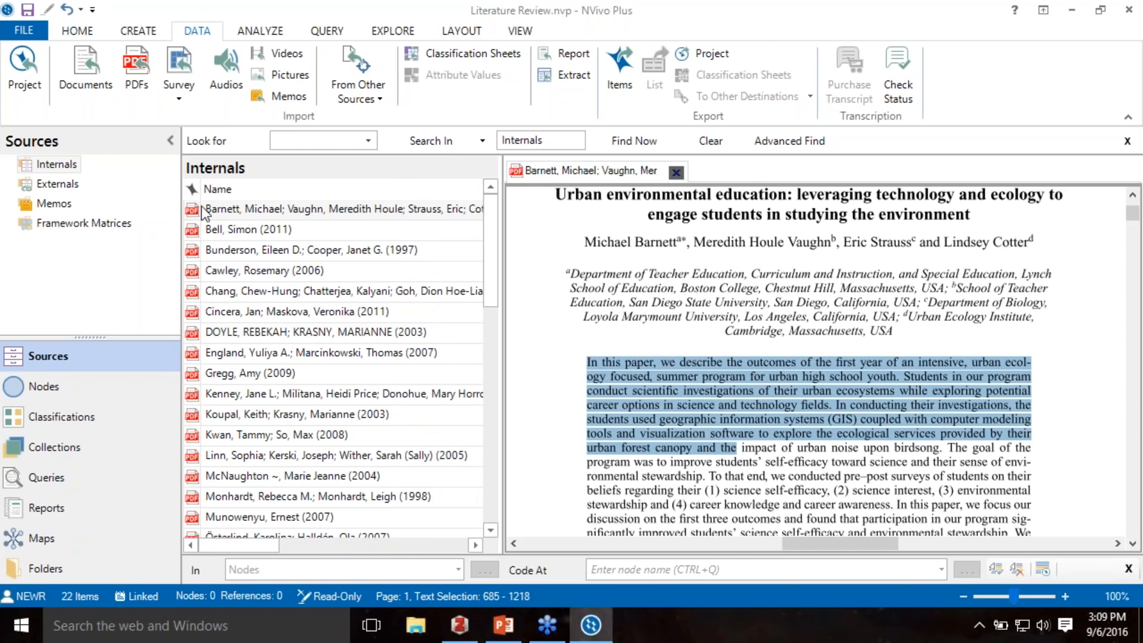
- Enter the note "Type notes in here just like any word document!" in the first source under Externals and close it
{"action": "left_click", "coordinate": [63, 190]}
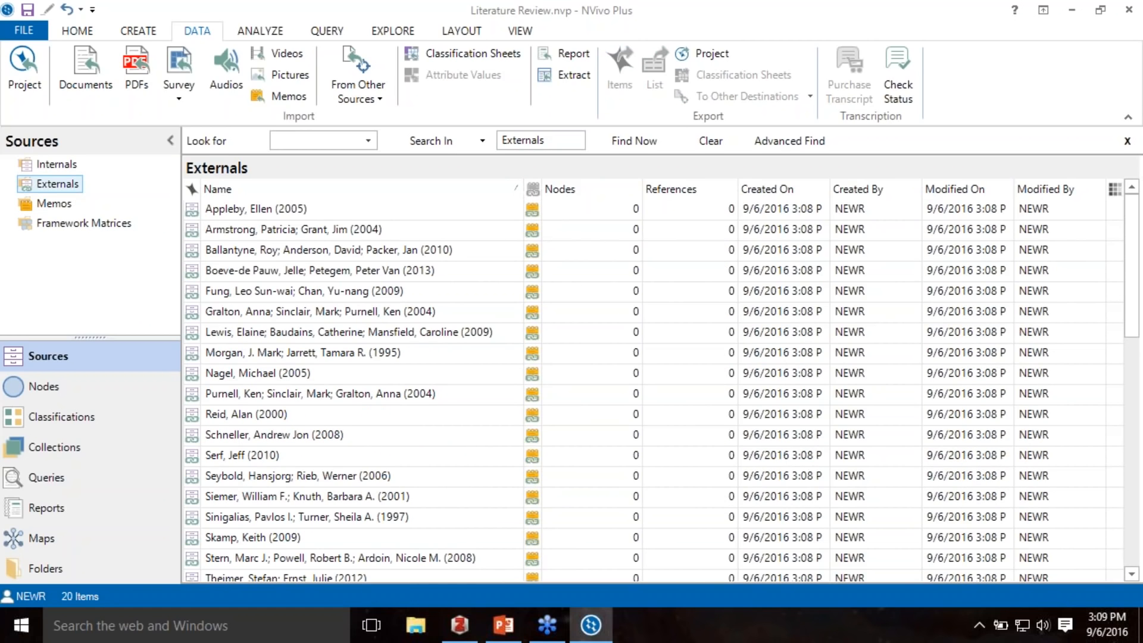
{"action": "left_click", "coordinate": [316, 206]}
{"action": "double_click", "coordinate": [316, 205]}
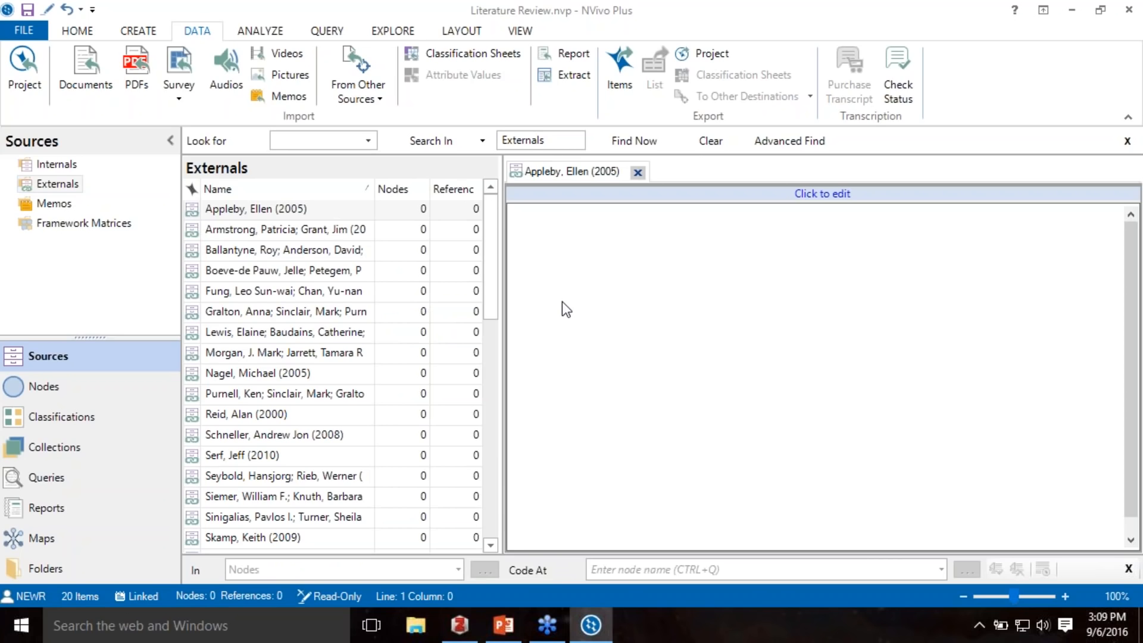
{"action": "left_click", "coordinate": [710, 202]}
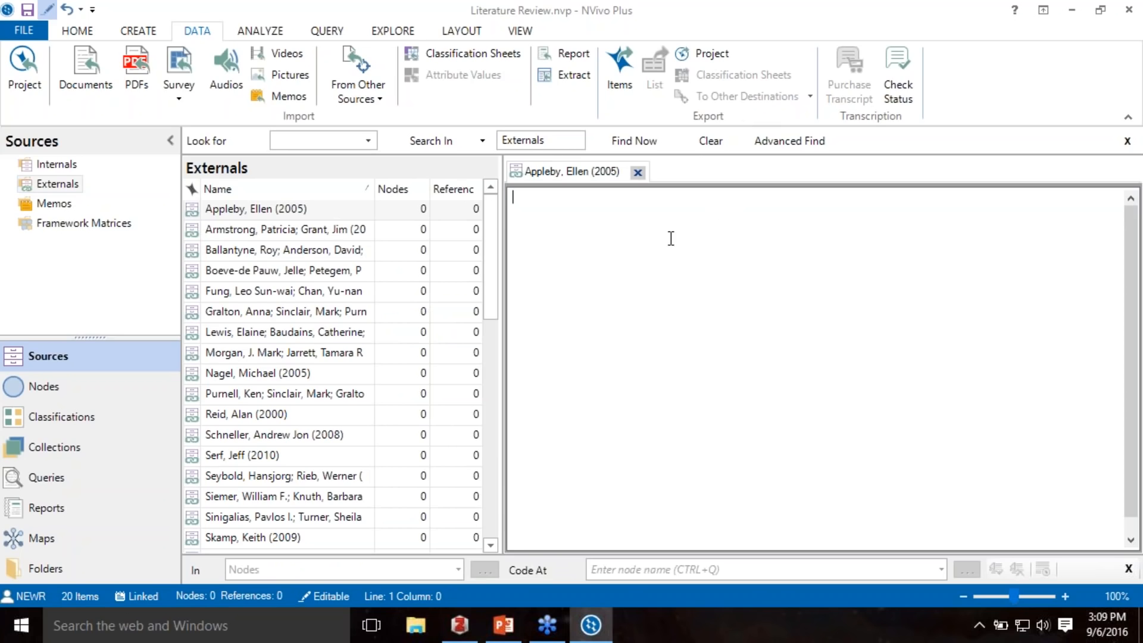
{"action": "type", "text": "Type notes in here just lik"}
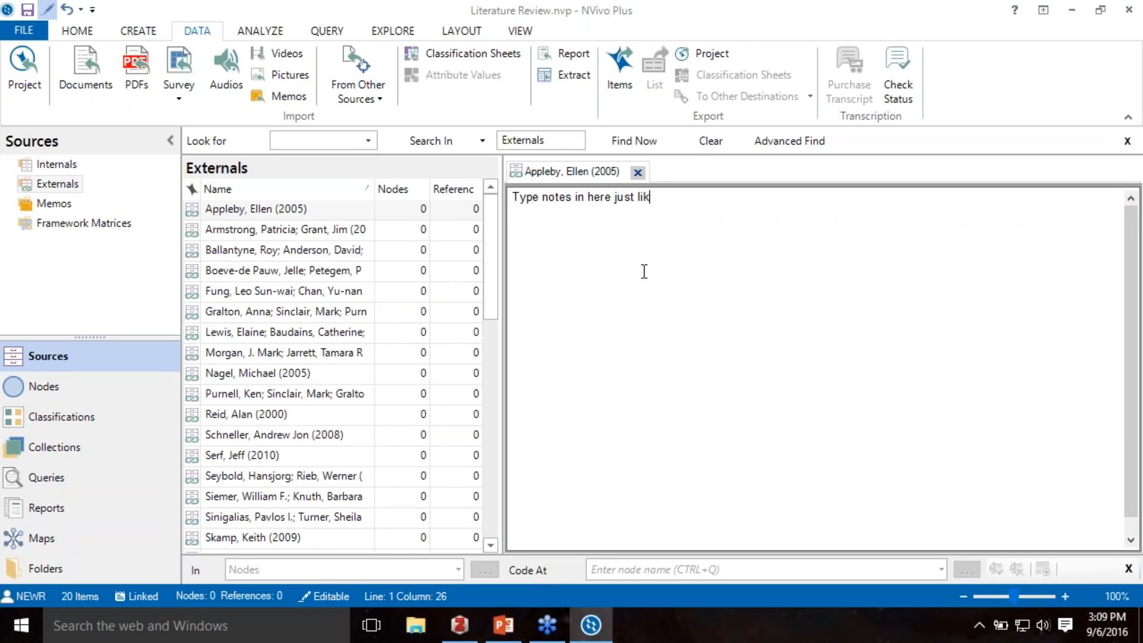
{"action": "type", "text": "e any word document!"}
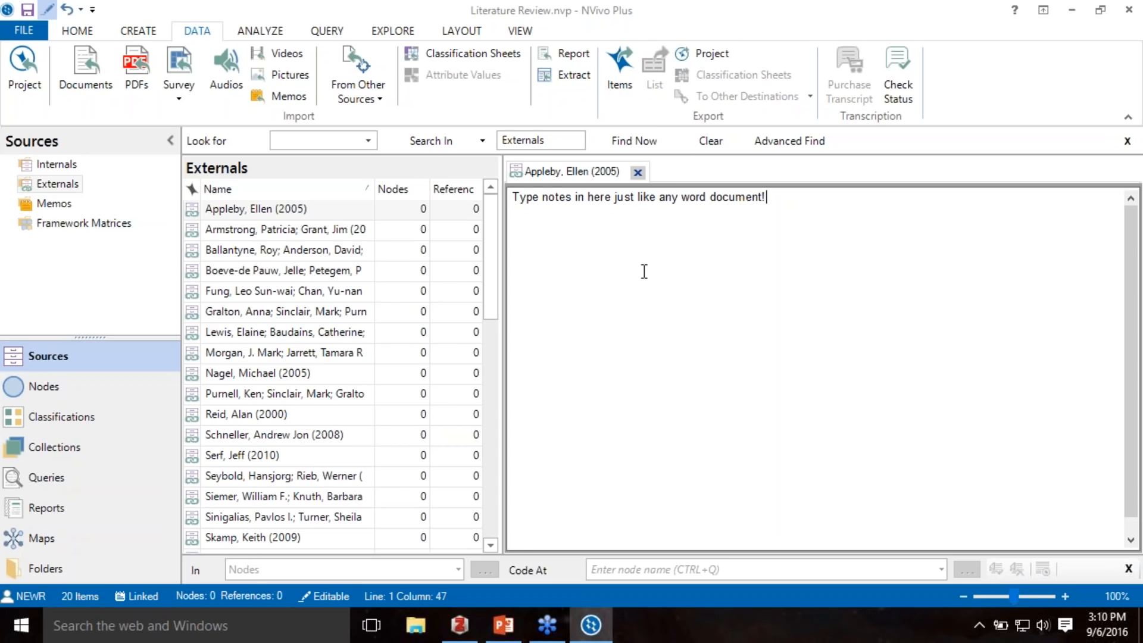
{"action": "left_click", "coordinate": [637, 172]}
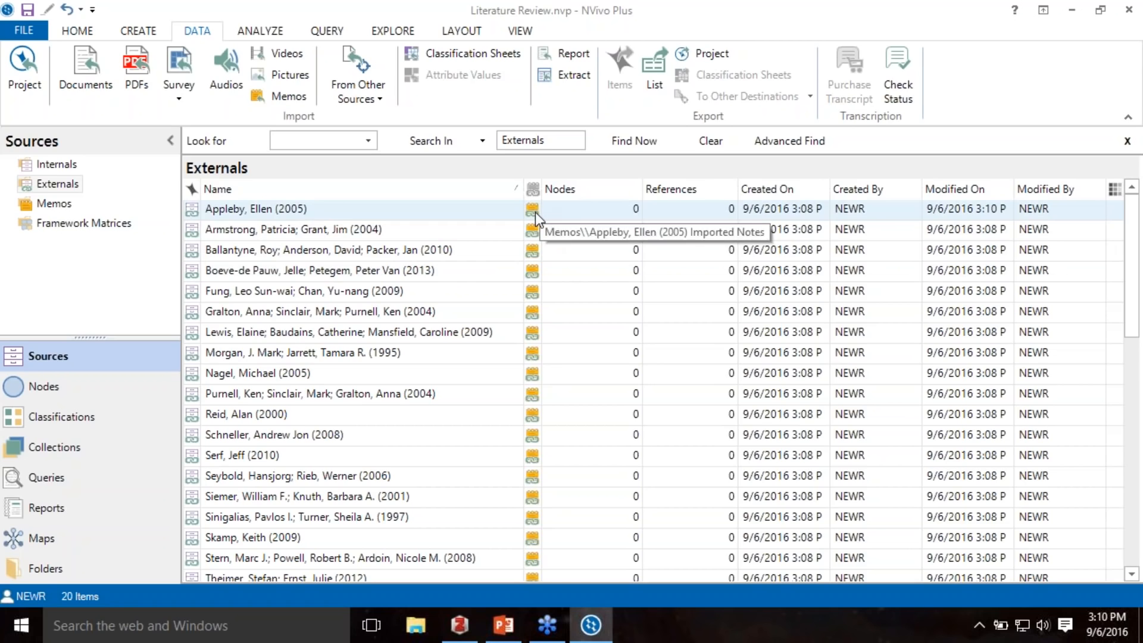
- Open the memo linked to the first external source to read its imported notes, and list all project memos
{"action": "left_click", "coordinate": [60, 165]}
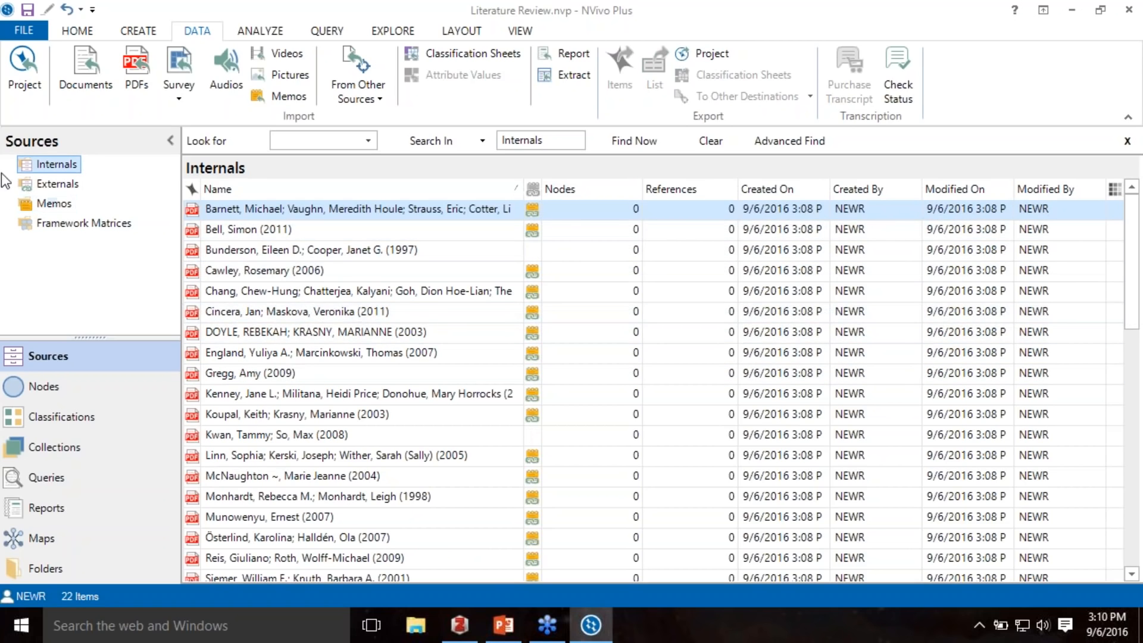
{"action": "left_click", "coordinate": [57, 184]}
{"action": "right_click", "coordinate": [216, 209]}
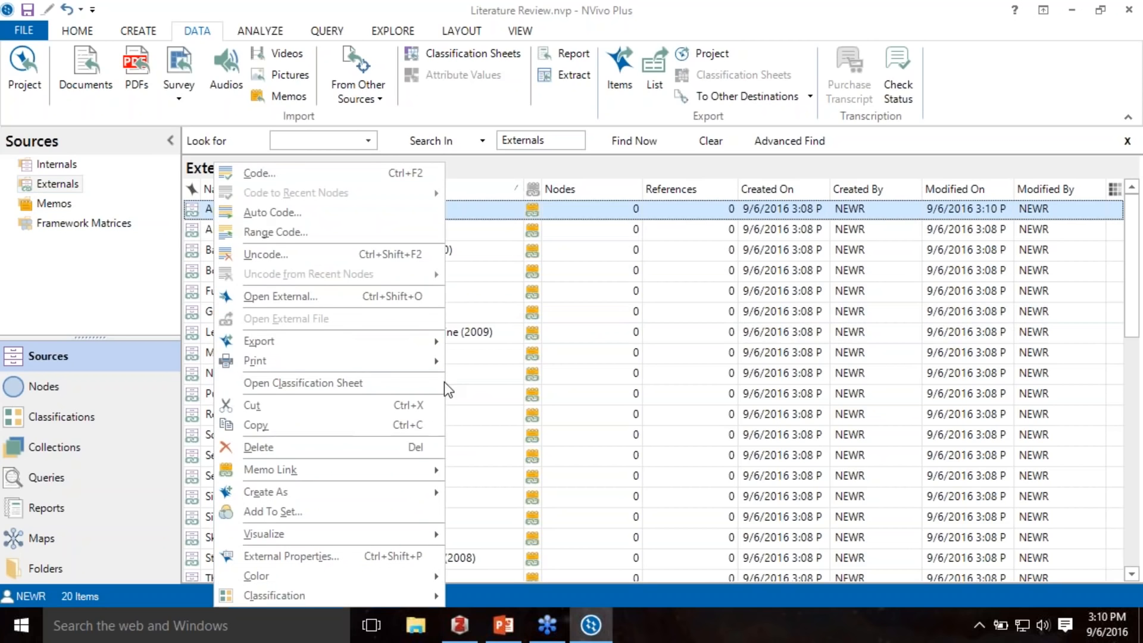
{"action": "mouse_move", "coordinate": [430, 470]}
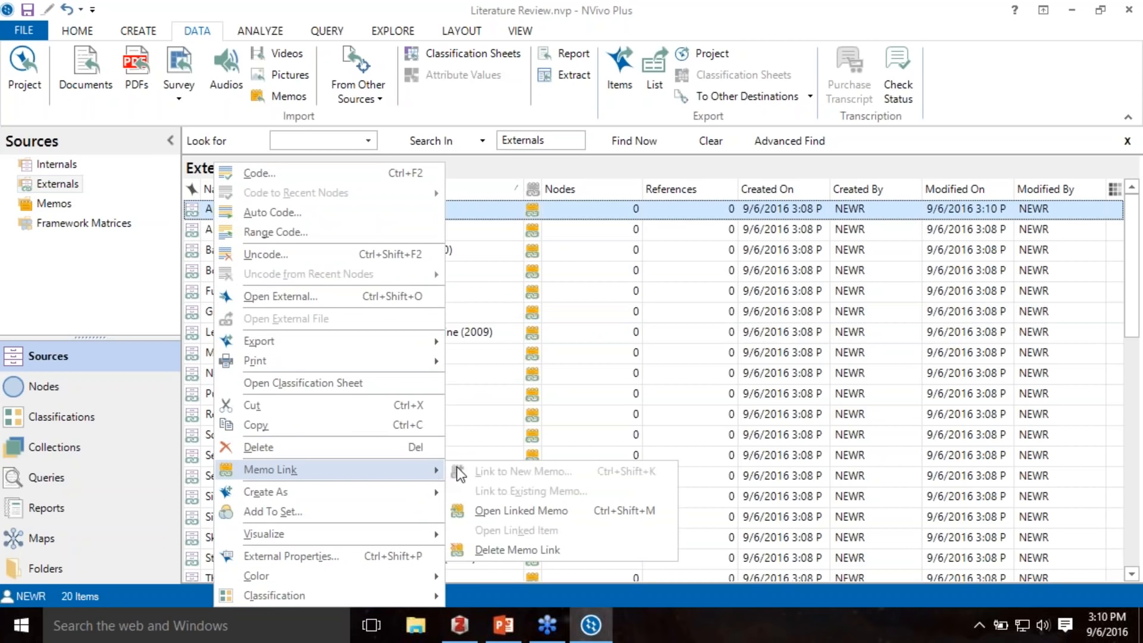
{"action": "left_click", "coordinate": [549, 513]}
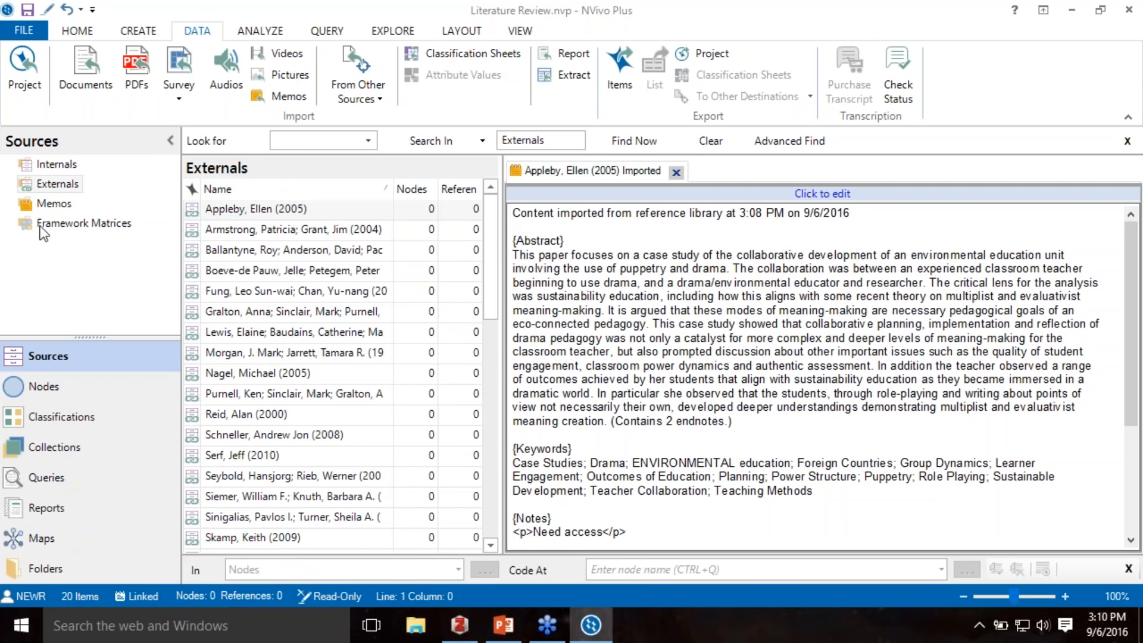
{"action": "left_click", "coordinate": [58, 205]}
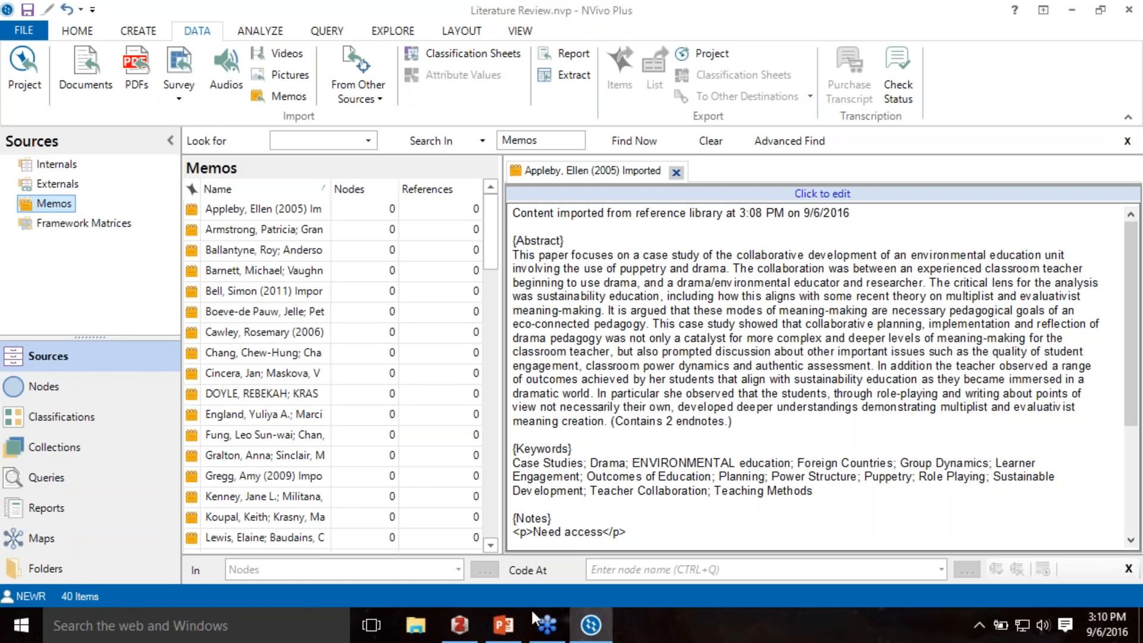
- Read the {Notes} entry at the end of the open imported memo, then close the memo
{"action": "left_click", "coordinate": [631, 534]}
{"action": "scroll", "coordinate": [635, 534], "scroll_direction": "down", "scroll_amount": 1}
{"action": "left_click_drag", "start_coordinate": [551, 539], "coordinate": [510, 509]}
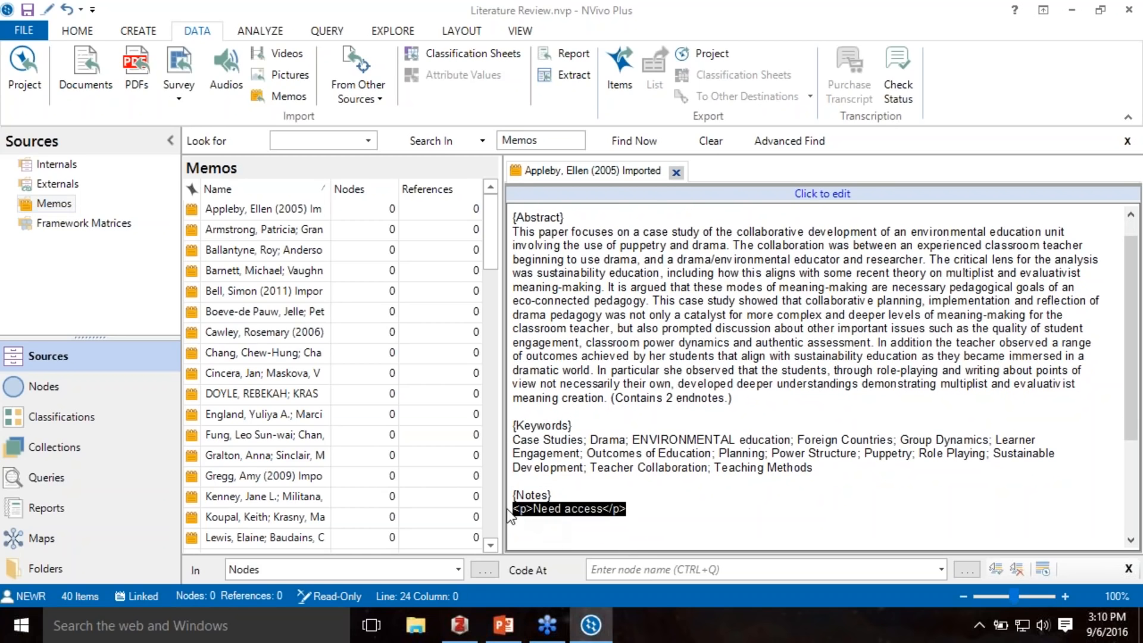
{"action": "left_click", "coordinate": [647, 516]}
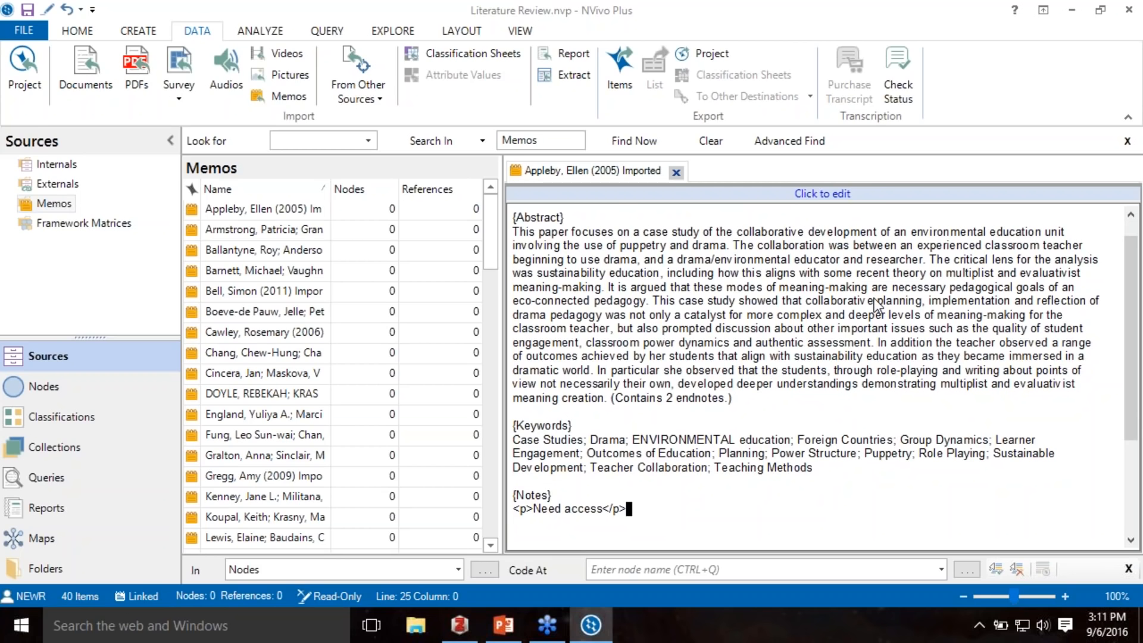
{"action": "left_click", "coordinate": [676, 172]}
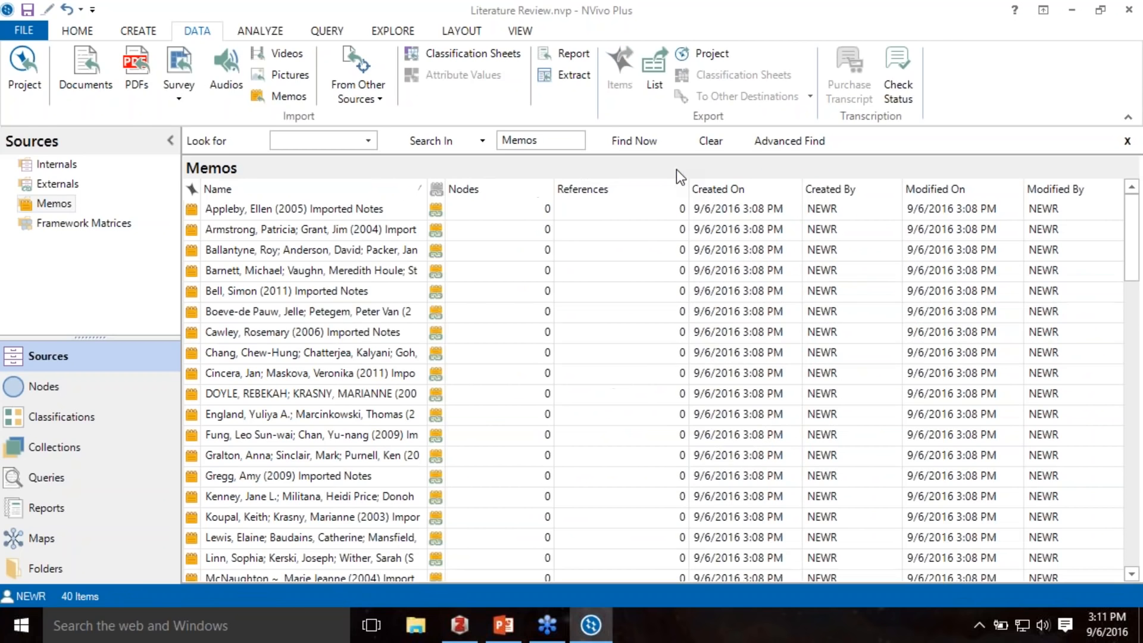
- List the Internals and run a Word Frequency query on all sources for the 1000 most frequent words with minimum length 3
{"action": "left_click", "coordinate": [58, 164]}
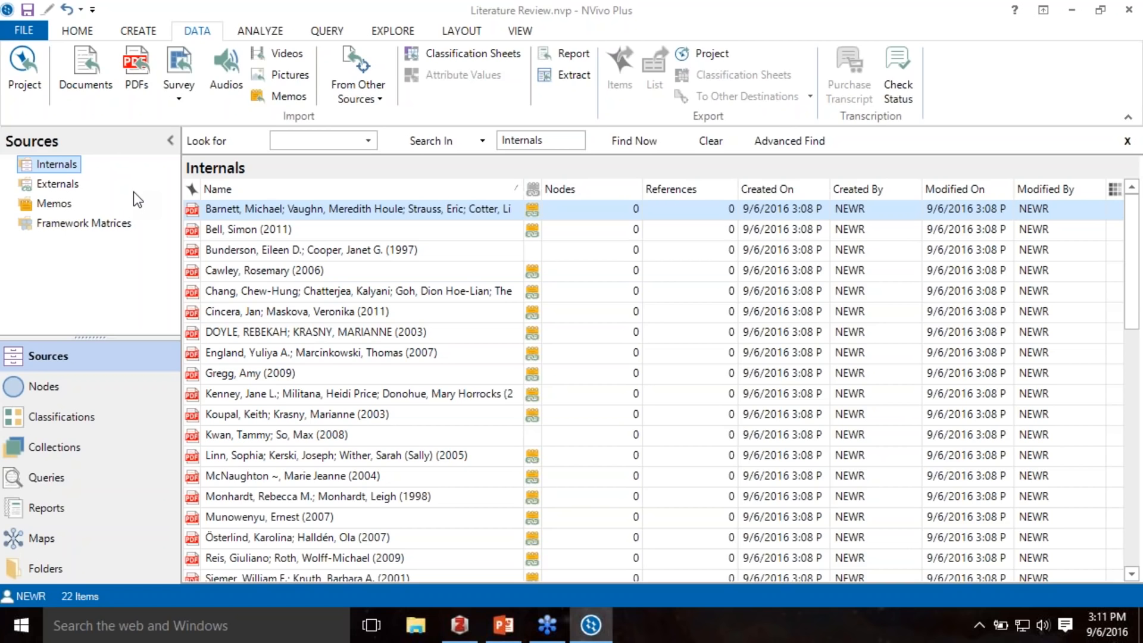
{"action": "left_click", "coordinate": [328, 32]}
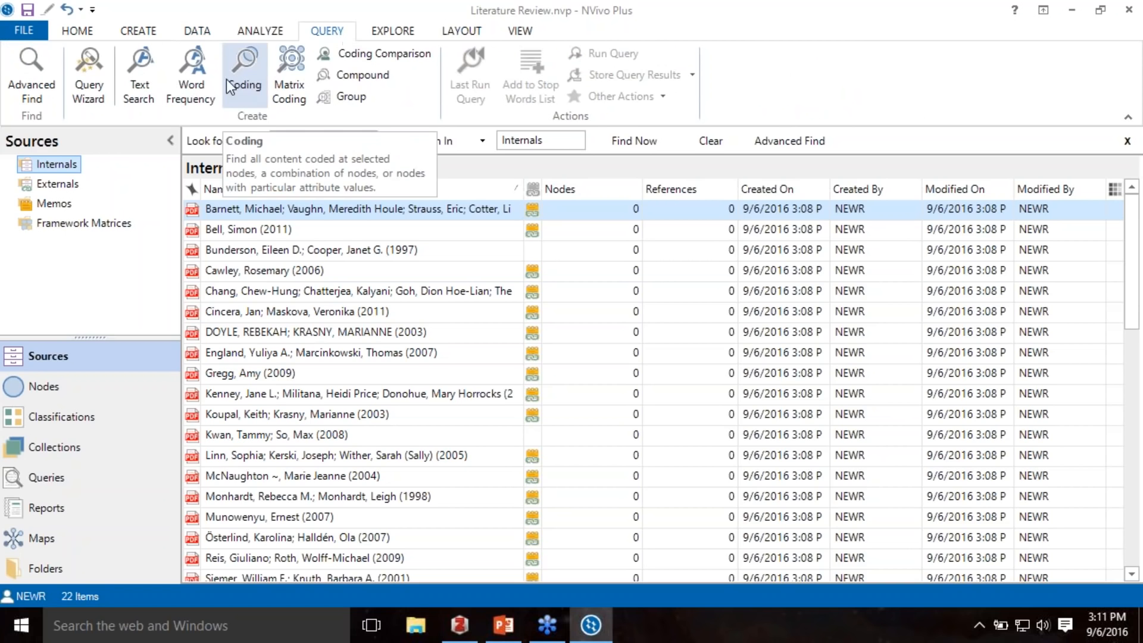
{"action": "left_click", "coordinate": [202, 90]}
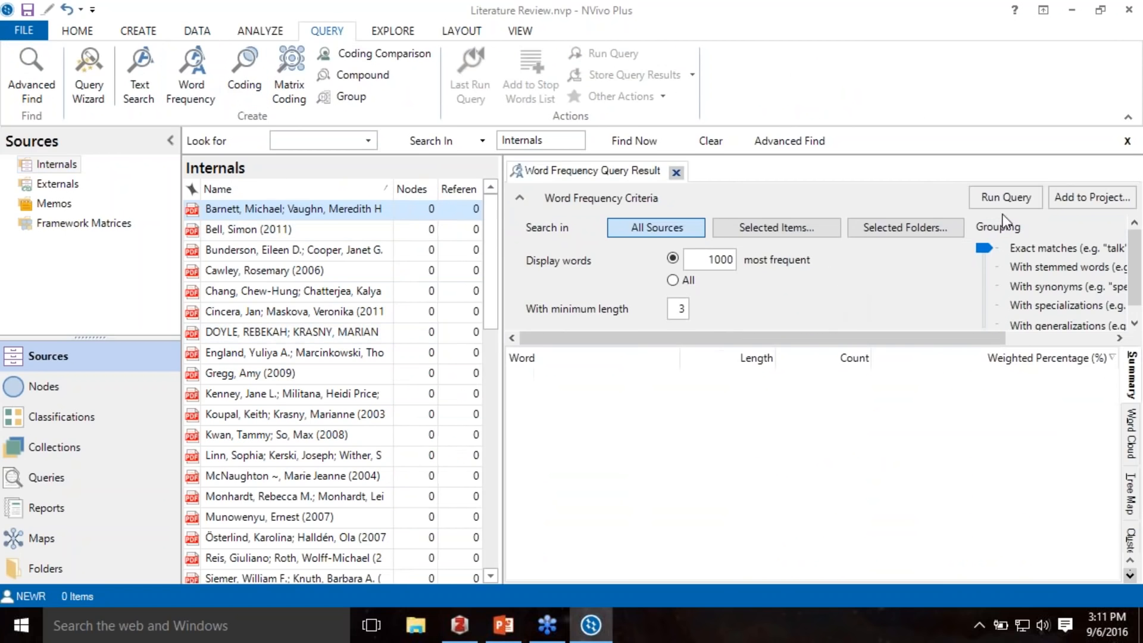
{"action": "left_click", "coordinate": [1035, 198]}
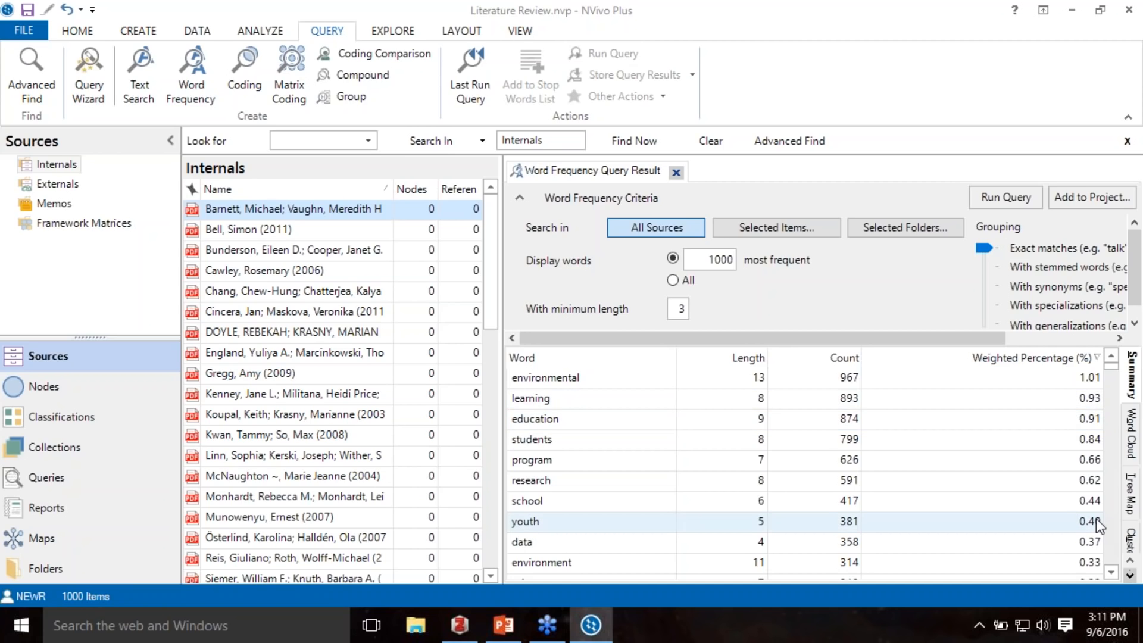
- Add the word "also" from the word frequency results to the stop words list and rerun the query
{"action": "scroll", "coordinate": [1110, 573], "scroll_direction": "down", "scroll_amount": 7}
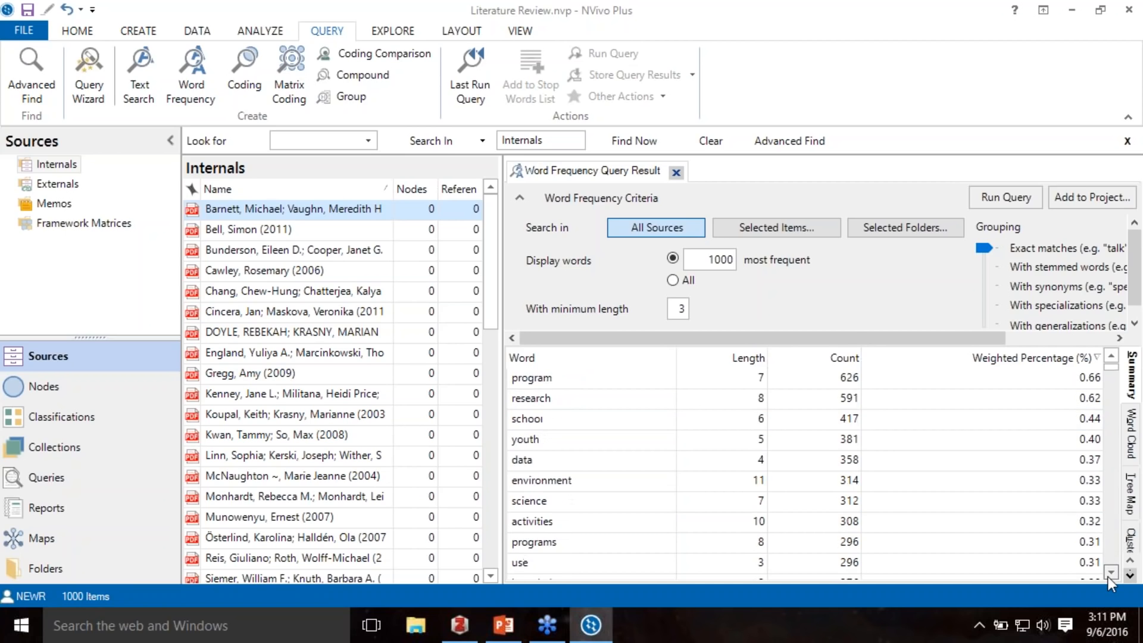
{"action": "left_click", "coordinate": [1110, 573]}
{"action": "left_click", "coordinate": [803, 545]}
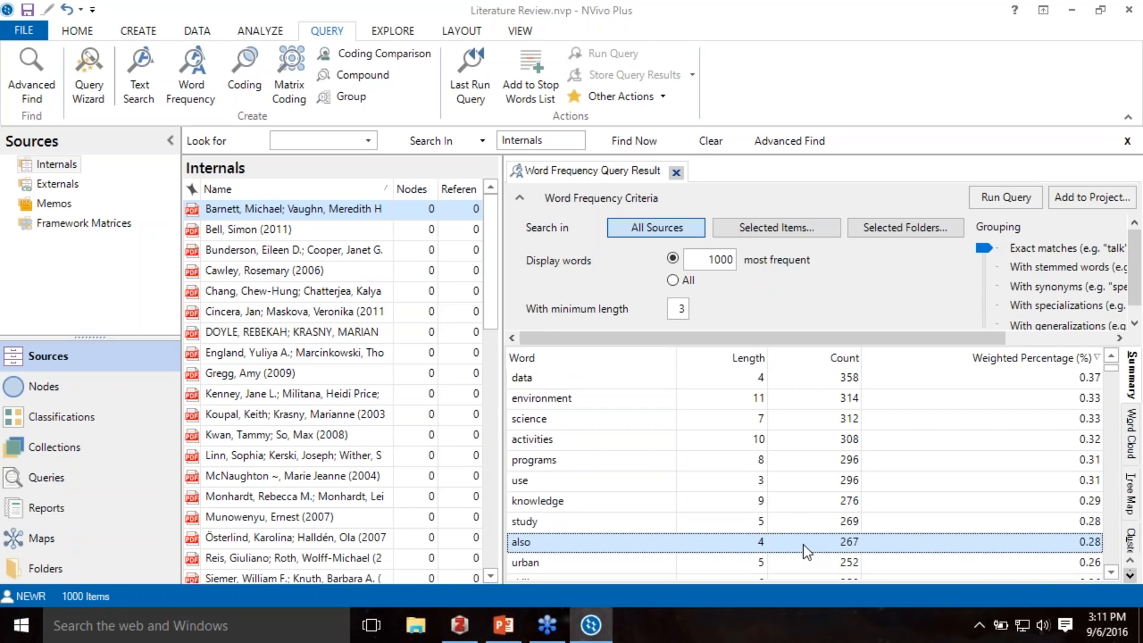
{"action": "right_click", "coordinate": [803, 544]}
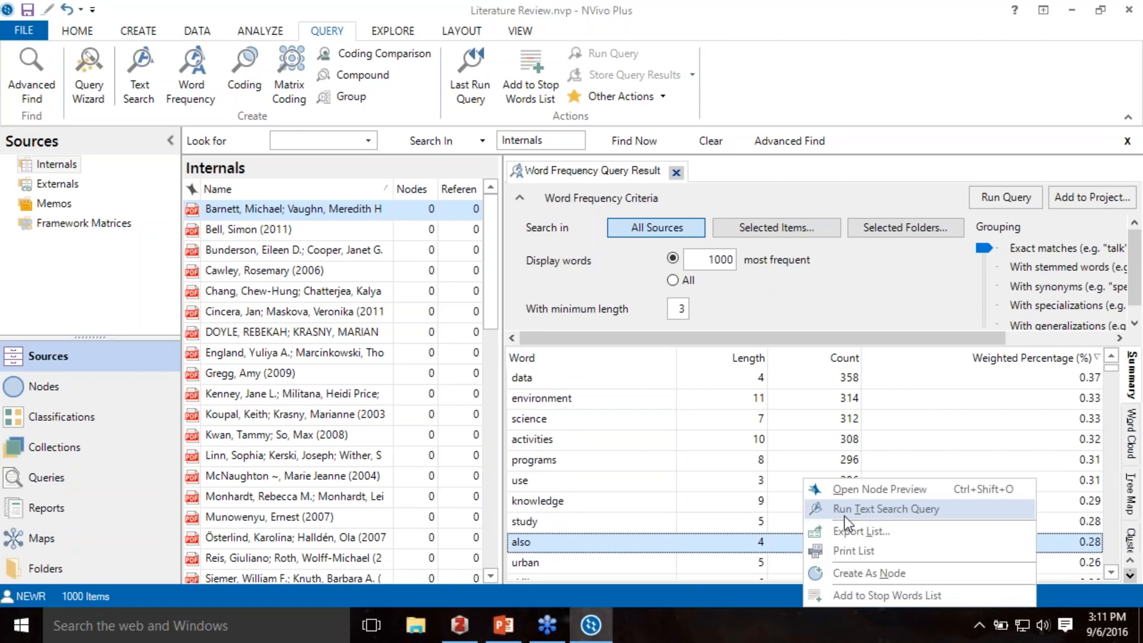
{"action": "left_click", "coordinate": [840, 596]}
{"action": "left_click", "coordinate": [602, 407]}
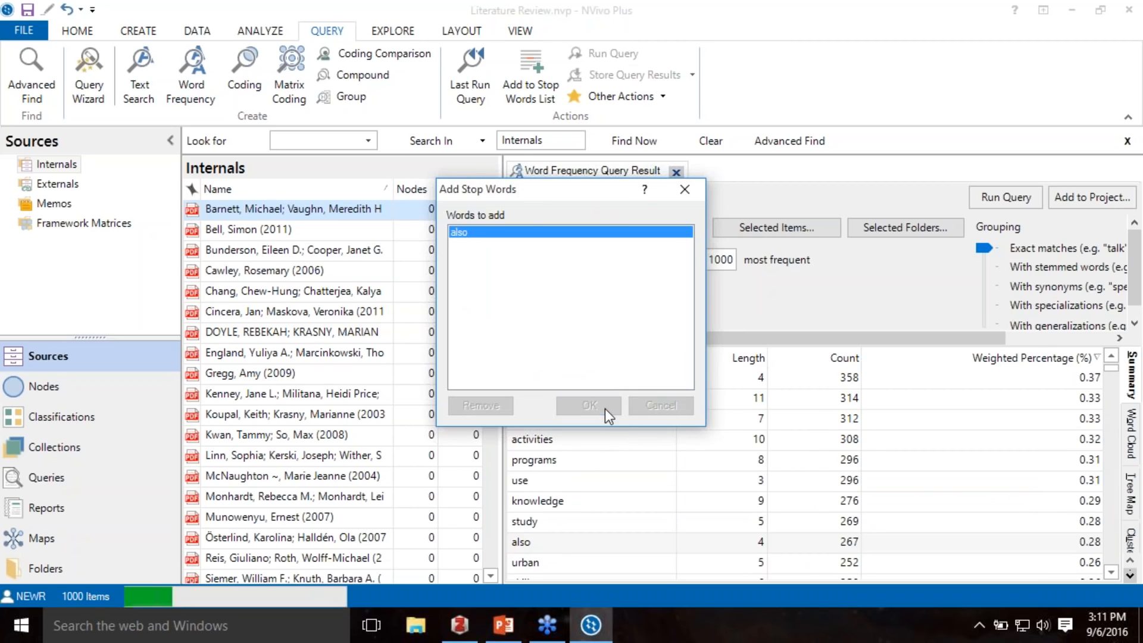
{"action": "left_click", "coordinate": [1013, 208]}
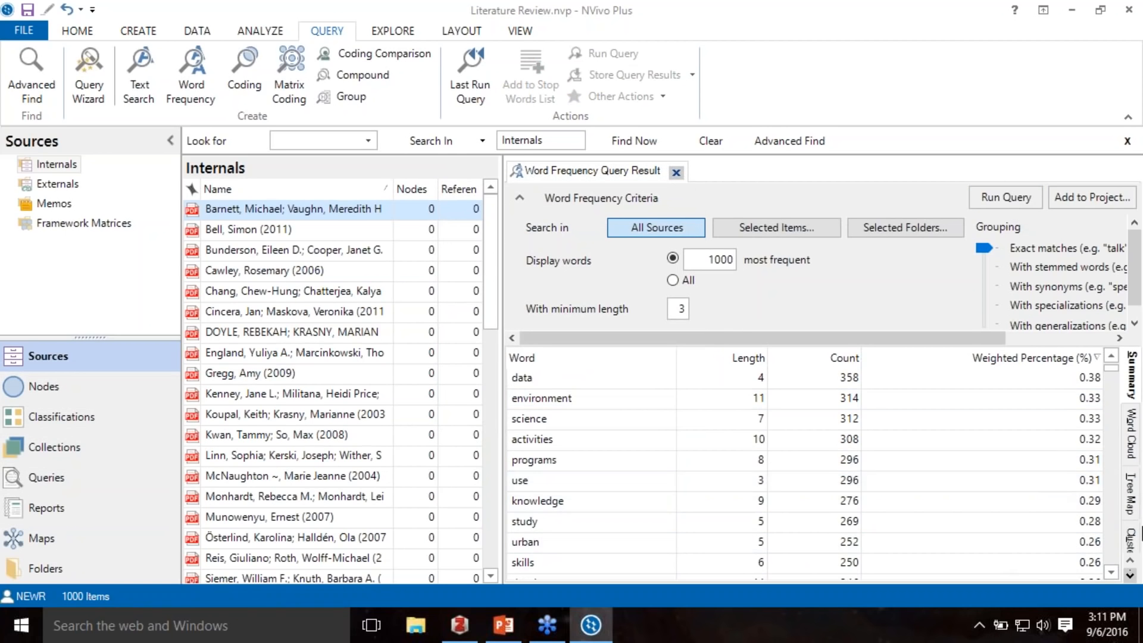
- Review the updated word list, set the grouping to "With stemmed words" and rerun the word frequency query
{"action": "left_click", "coordinate": [1110, 532]}
{"action": "left_click", "coordinate": [1110, 532]}
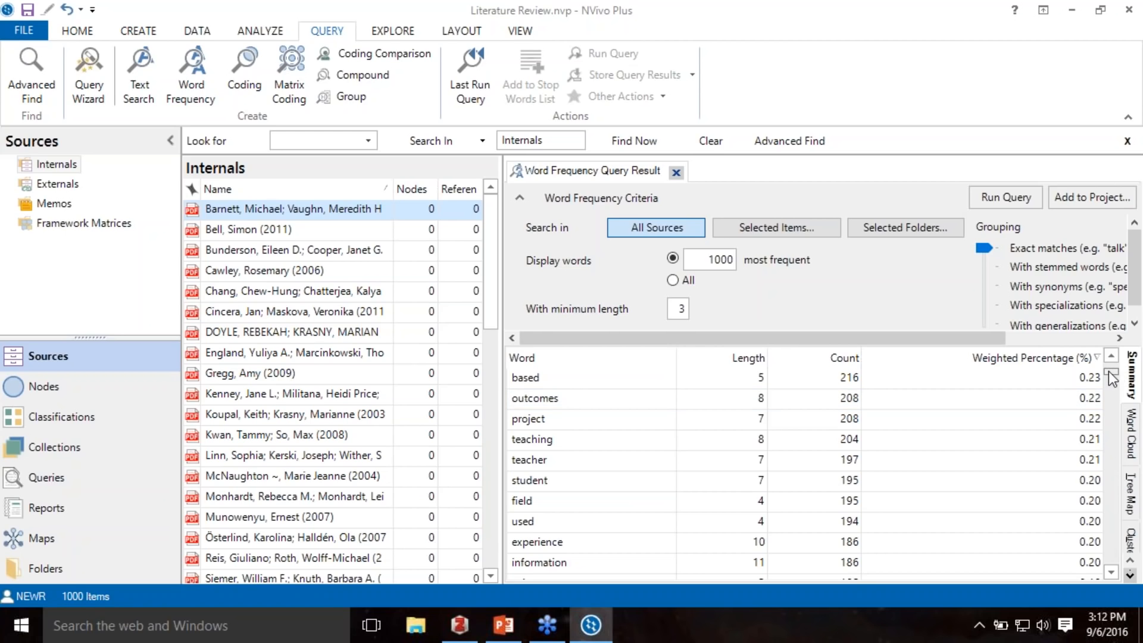
{"action": "left_click_drag", "start_coordinate": [1111, 372], "coordinate": [1107, 348]}
{"action": "left_click", "coordinate": [562, 399]}
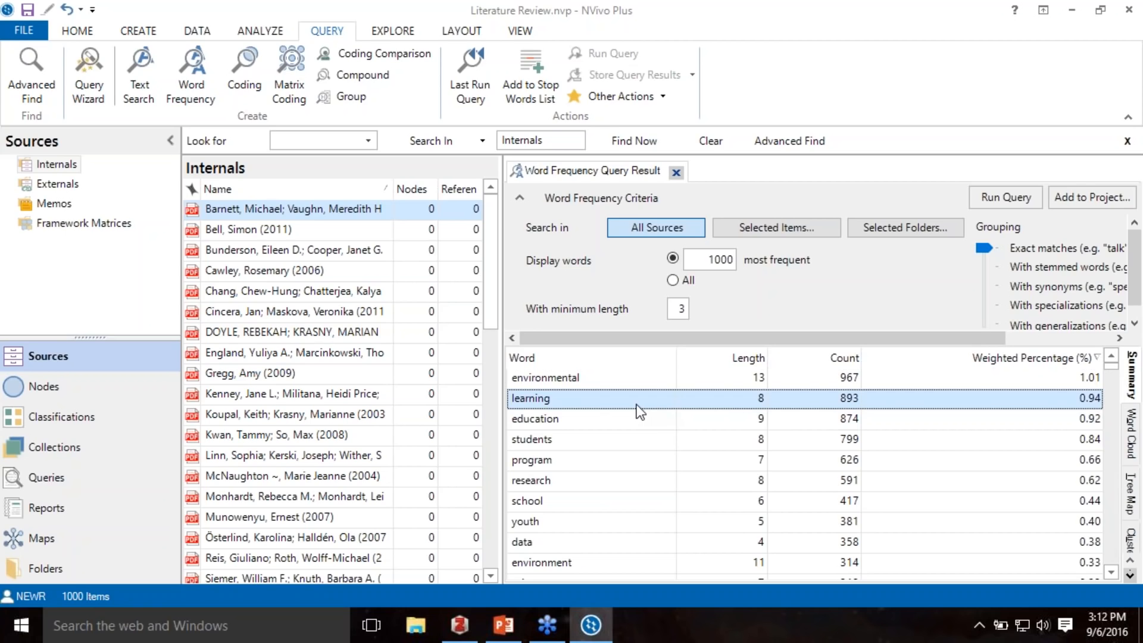
{"action": "left_click", "coordinate": [612, 419]}
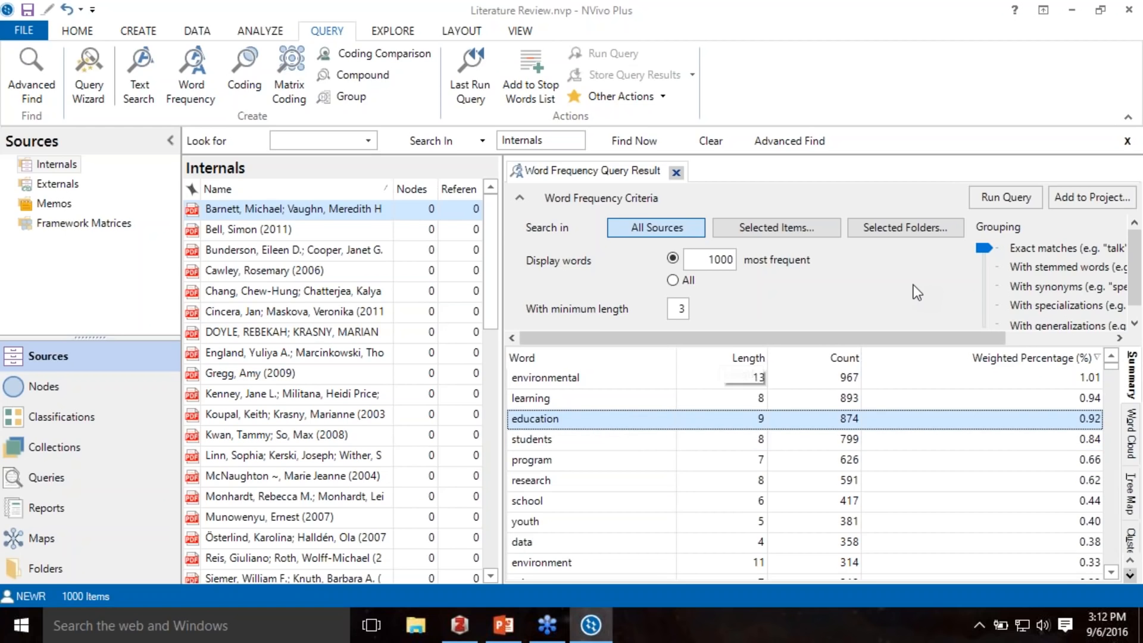
{"action": "left_click", "coordinate": [984, 267]}
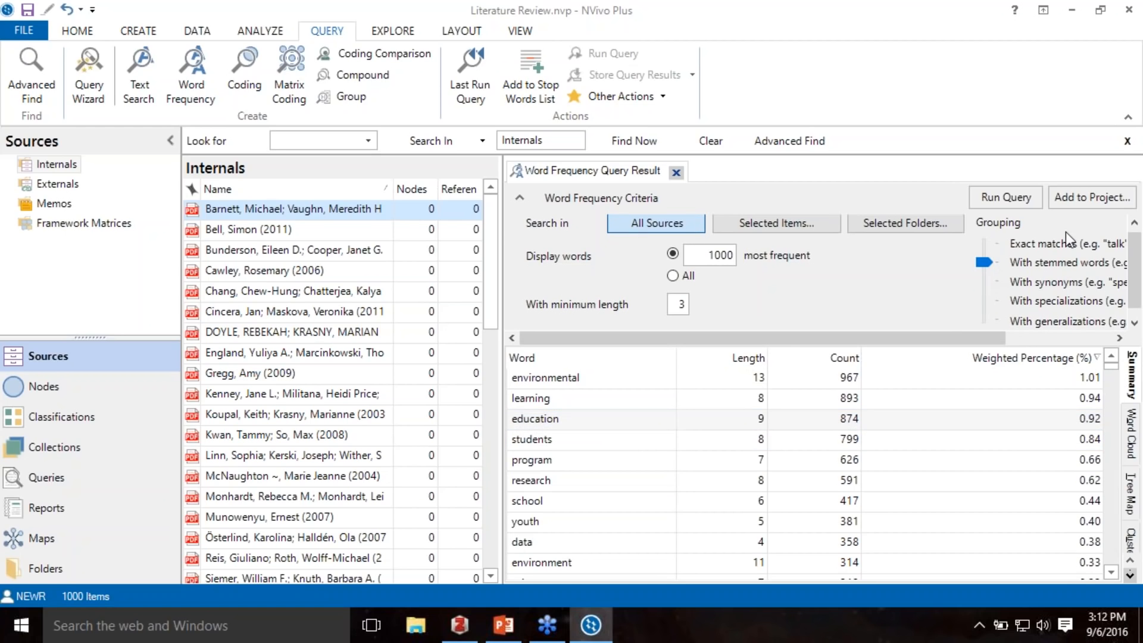
{"action": "left_click", "coordinate": [1006, 199]}
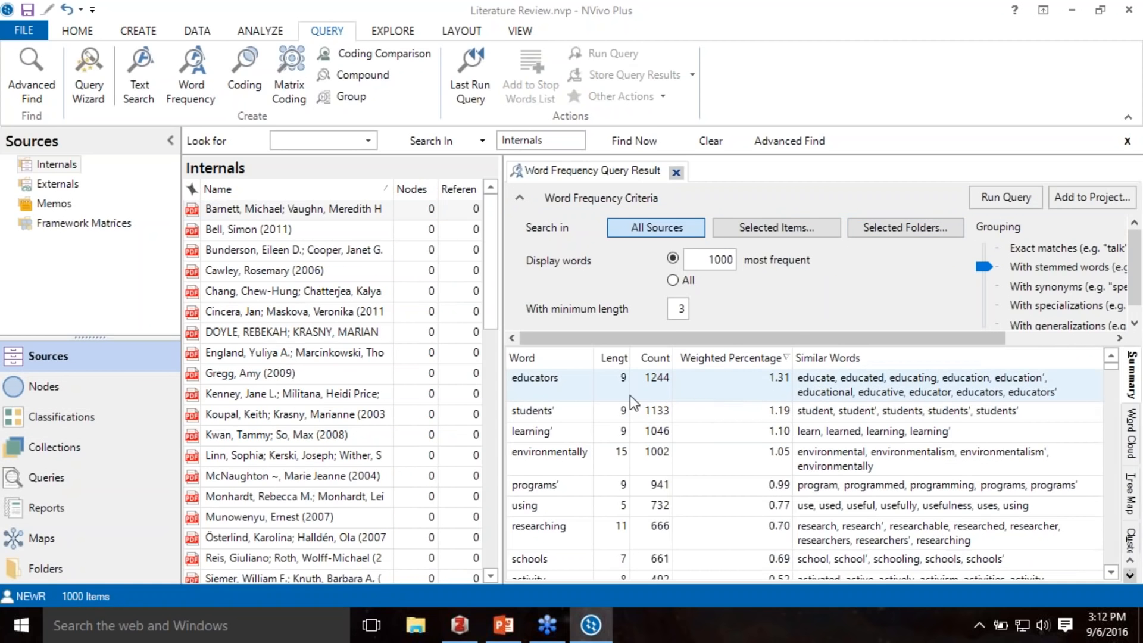
- Preview the stemmed results as a word cloud and undock the query results into a maximized window of their own
{"action": "left_click", "coordinate": [1126, 198]}
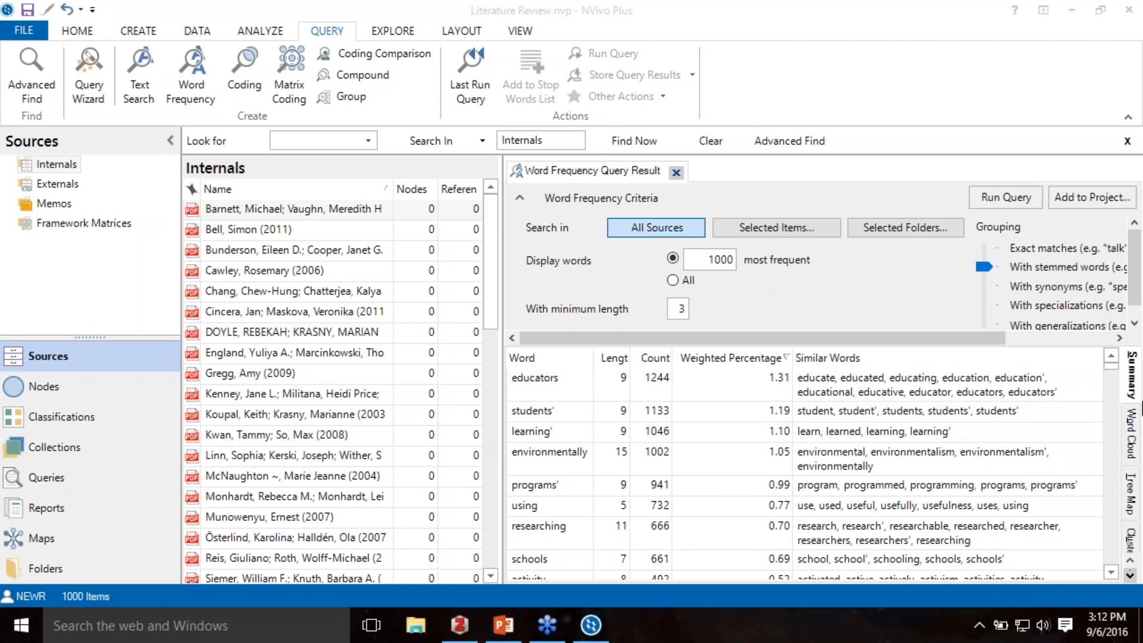
{"action": "left_click", "coordinate": [1131, 433]}
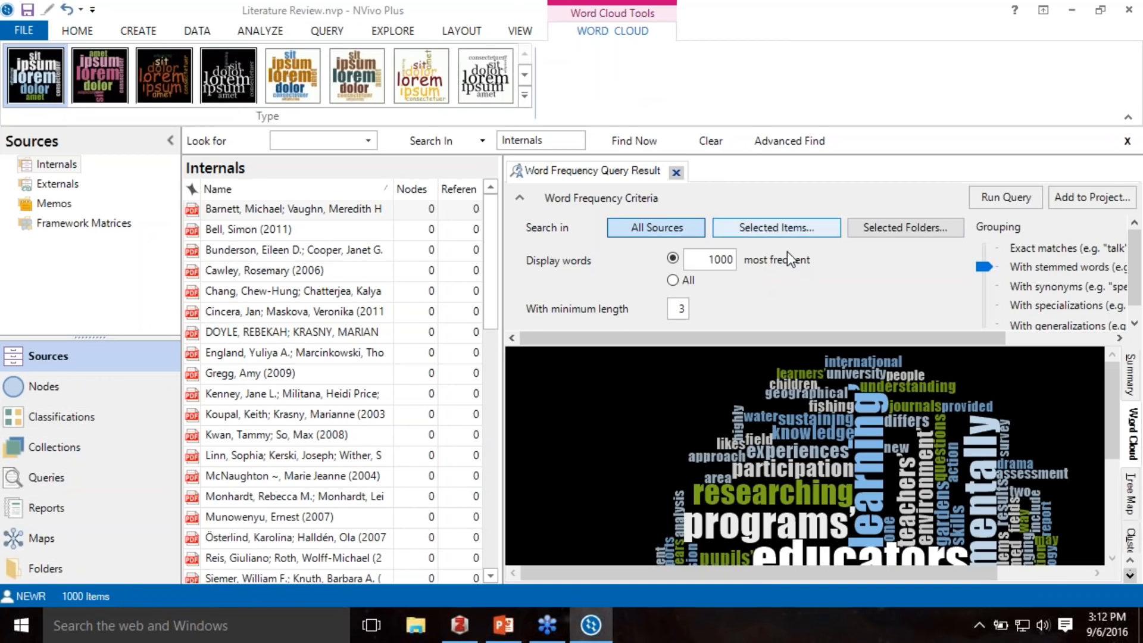
{"action": "right_click", "coordinate": [562, 173]}
{"action": "left_click", "coordinate": [607, 226]}
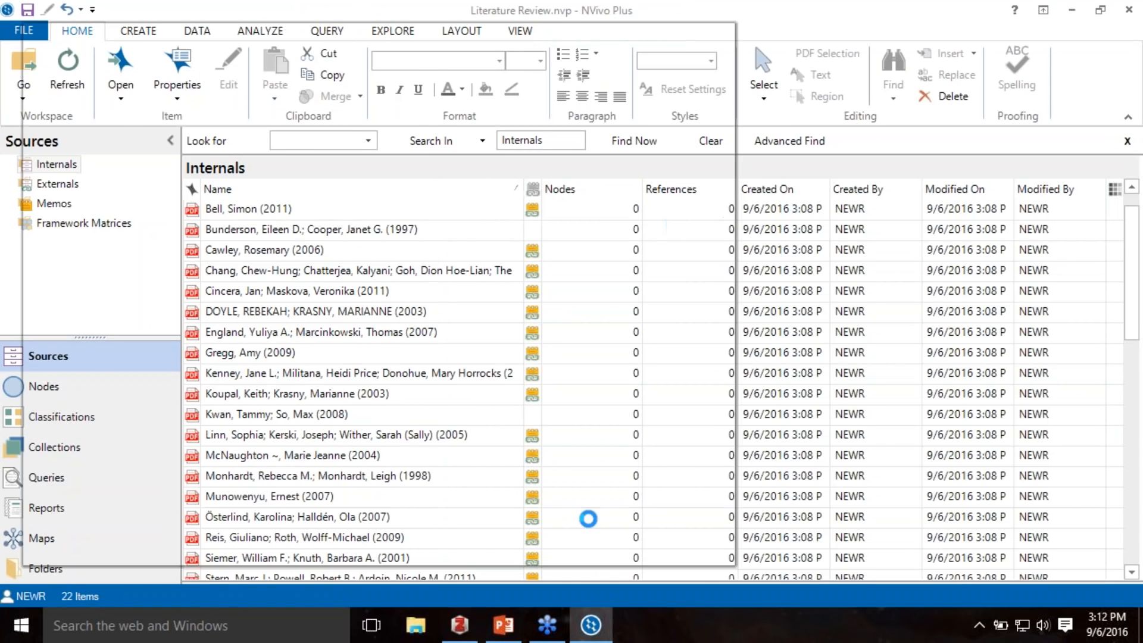
{"action": "left_click", "coordinate": [691, 37]}
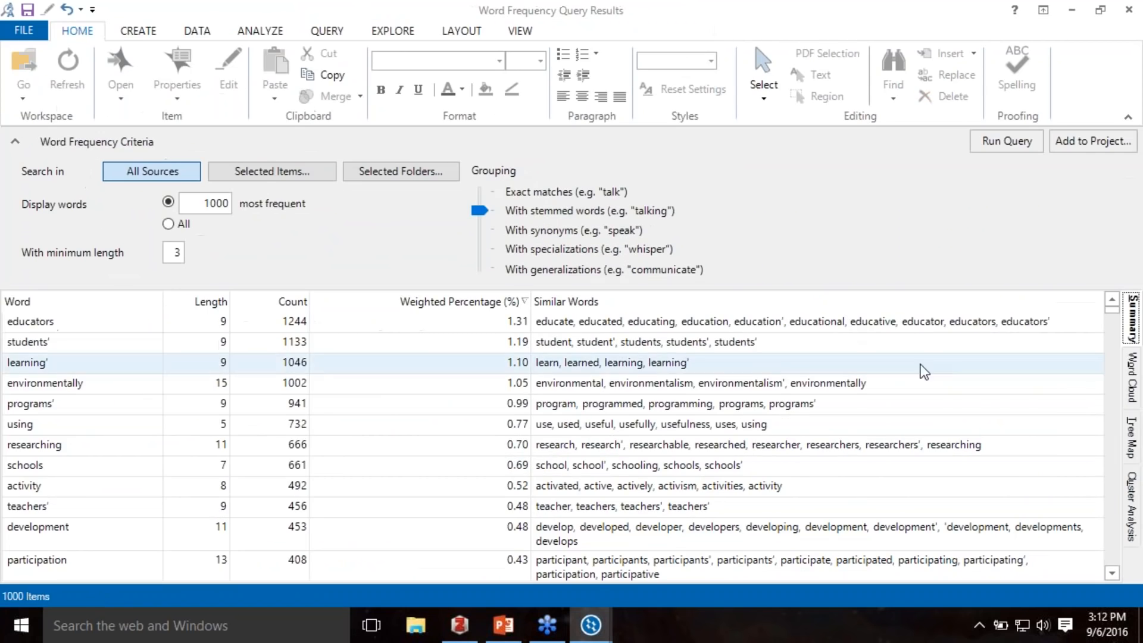
- Show the undocked results as a word cloud and apply the black serif text on white background style
{"action": "left_click", "coordinate": [1133, 381]}
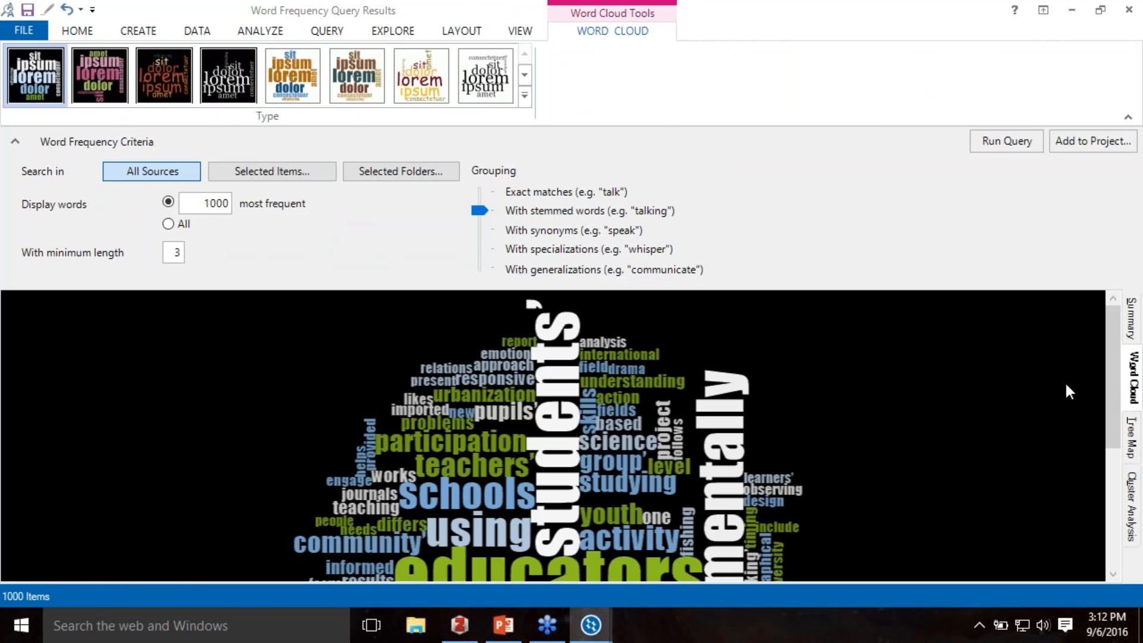
{"action": "left_click_drag", "start_coordinate": [1118, 432], "coordinate": [1107, 477]}
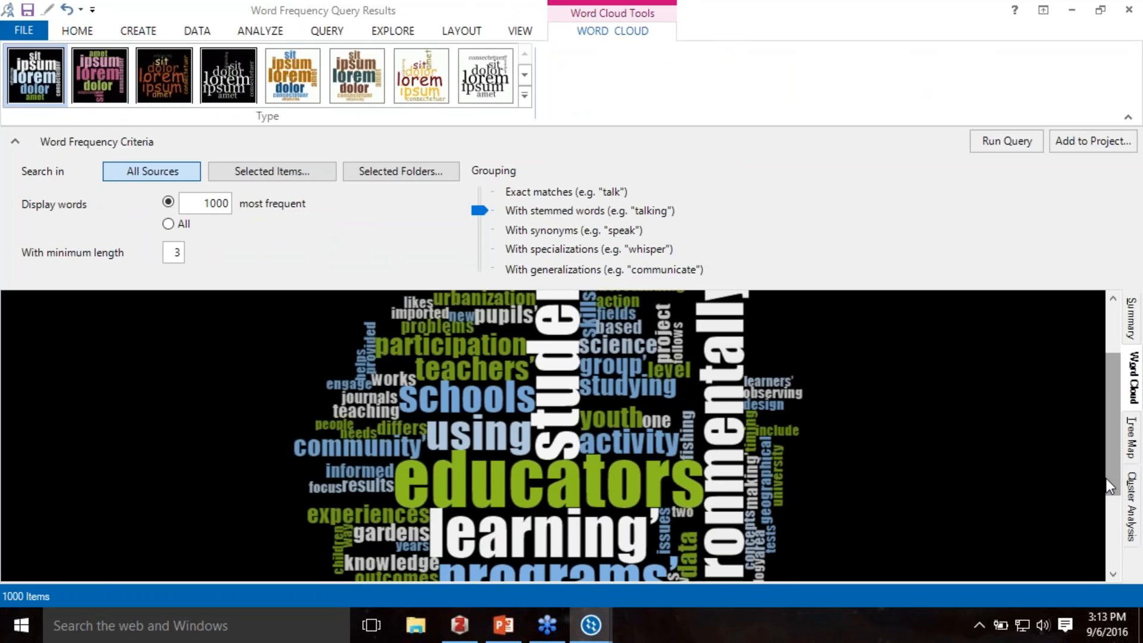
{"action": "left_click", "coordinate": [484, 77]}
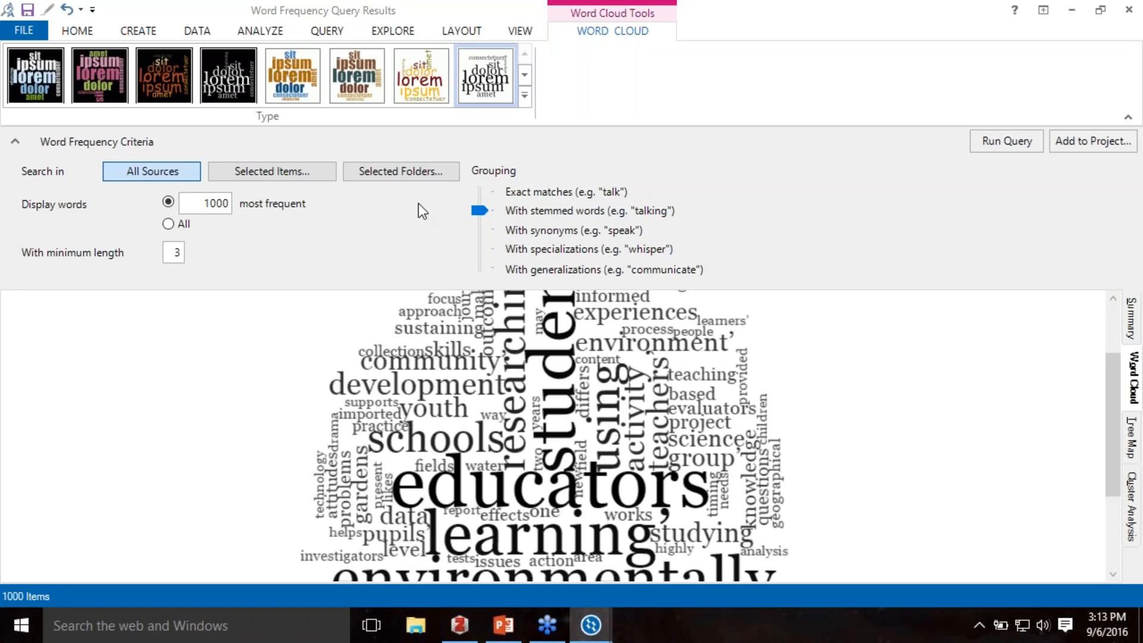
{"action": "right_click", "coordinate": [837, 376]}
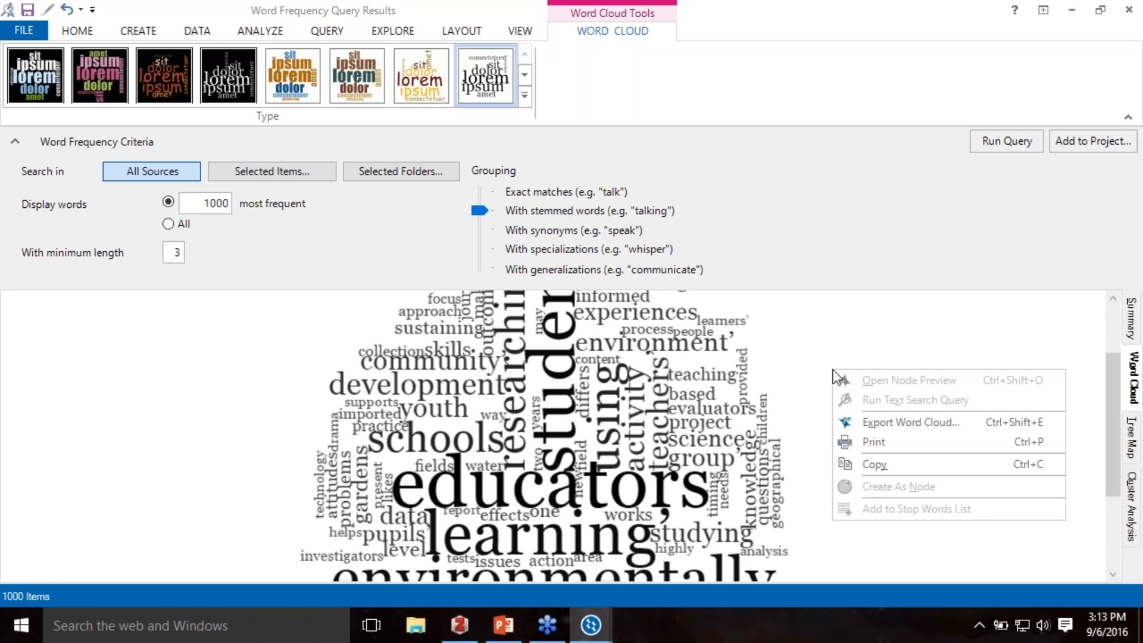
{"action": "left_click", "coordinate": [849, 418]}
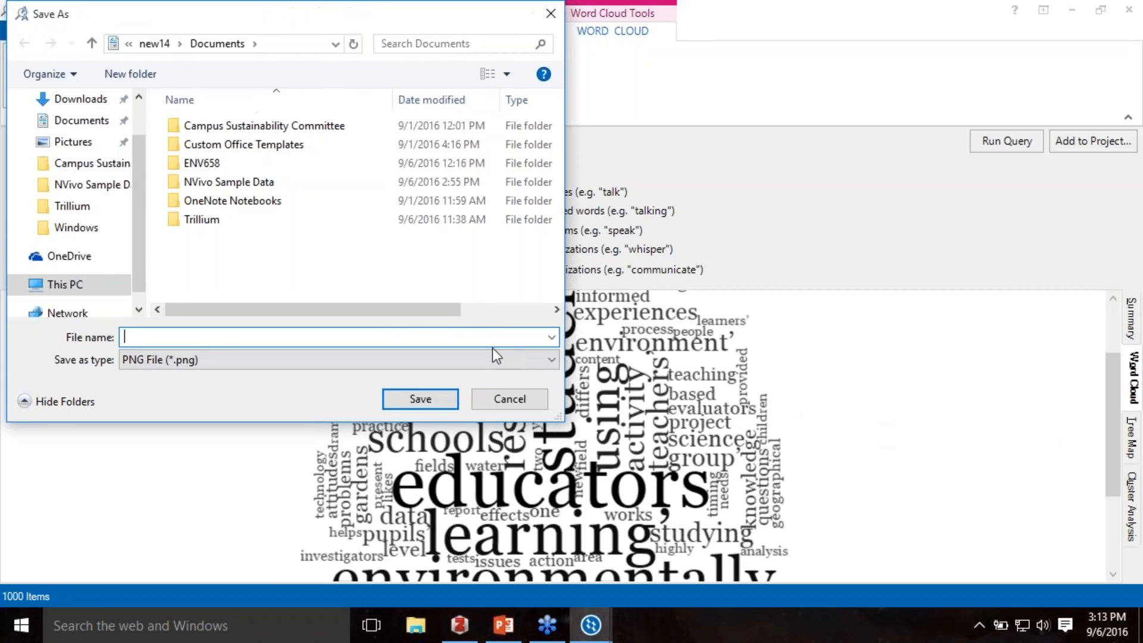
{"action": "left_click", "coordinate": [512, 398]}
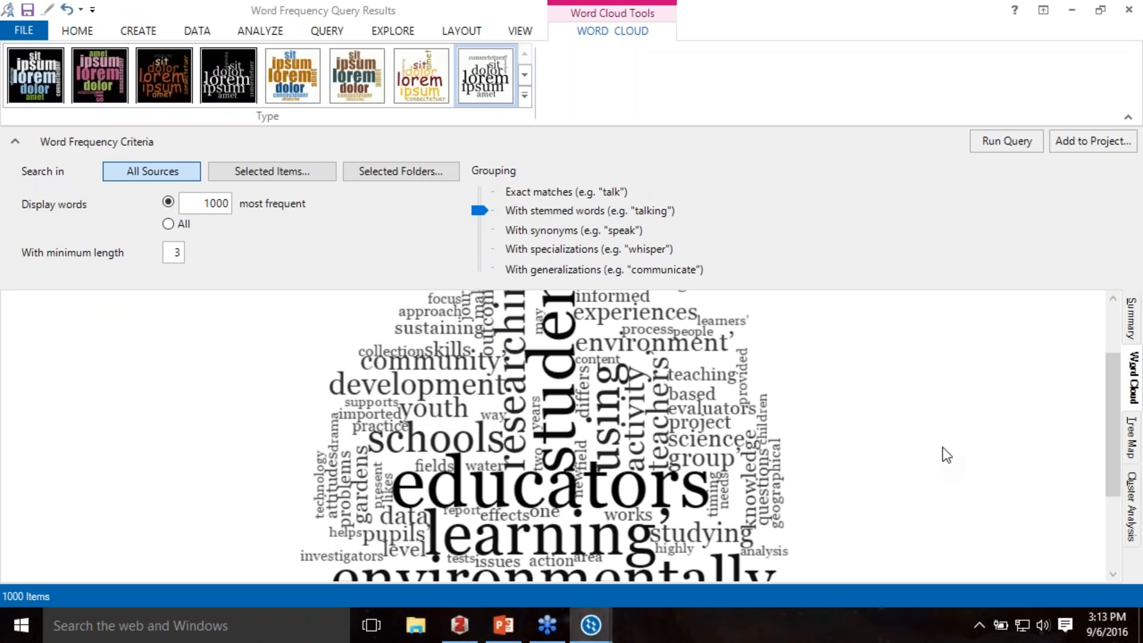
- Run a text search query for the word learning' directly from the word cloud
{"action": "left_click_drag", "start_coordinate": [1109, 427], "coordinate": [1107, 462]}
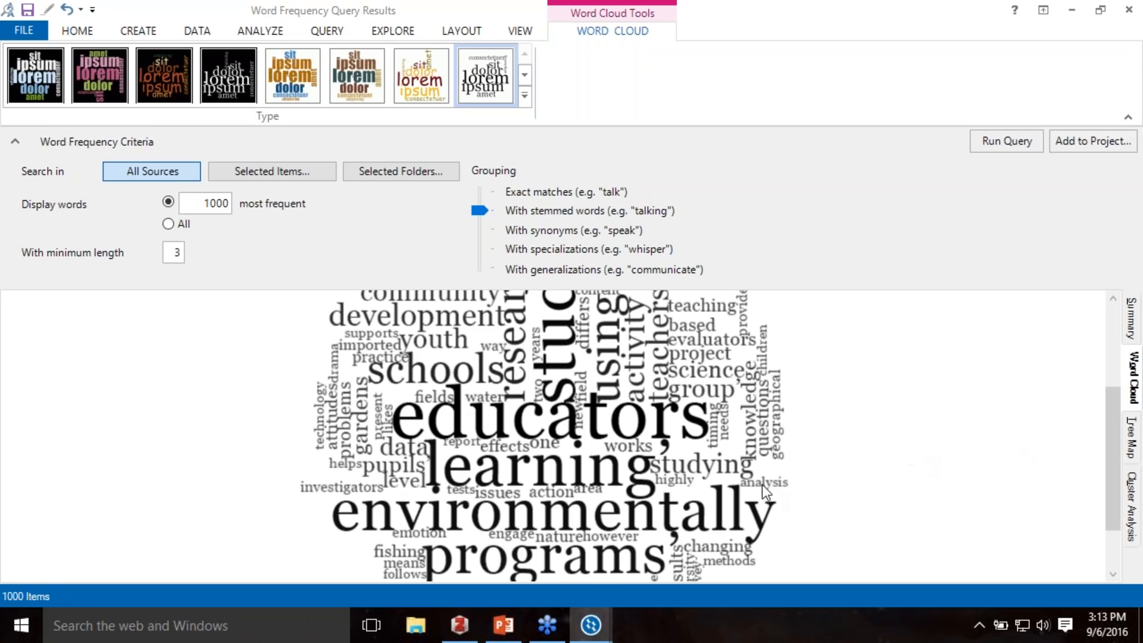
{"action": "right_click", "coordinate": [563, 474]}
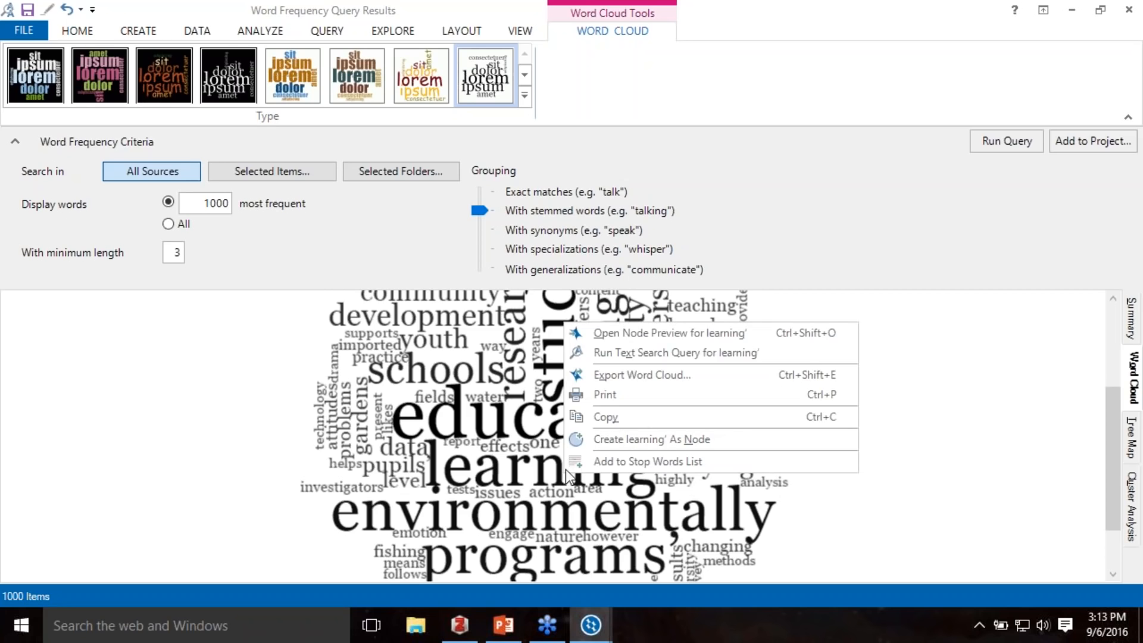
{"action": "left_click", "coordinate": [670, 352]}
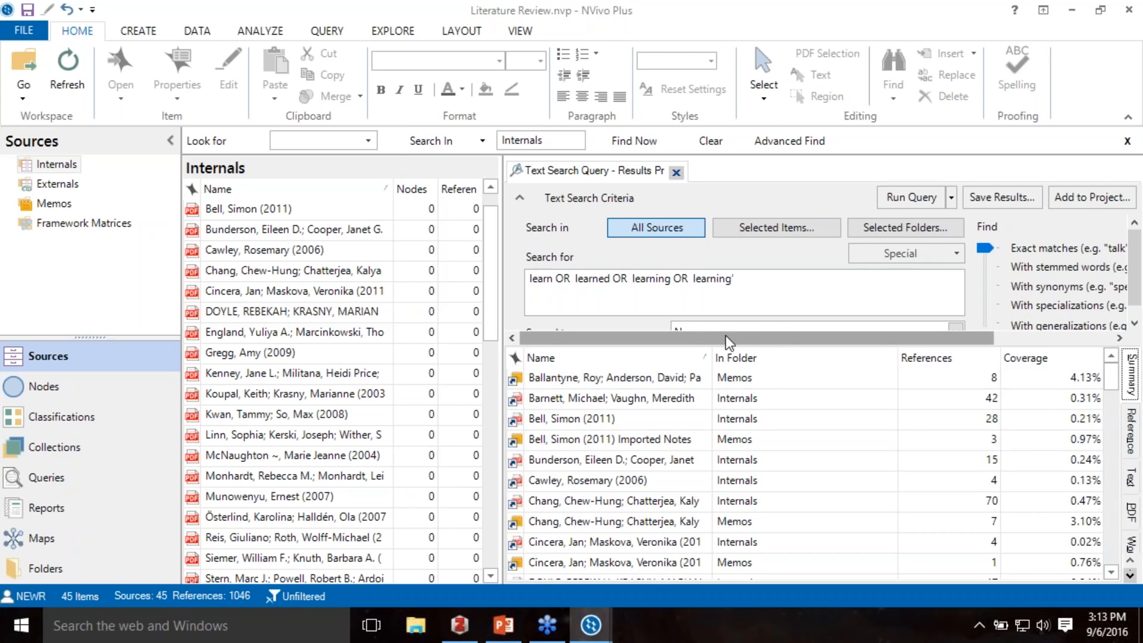
- Limit the text search query to all items in Internals and rerun it
{"action": "left_click", "coordinate": [788, 232]}
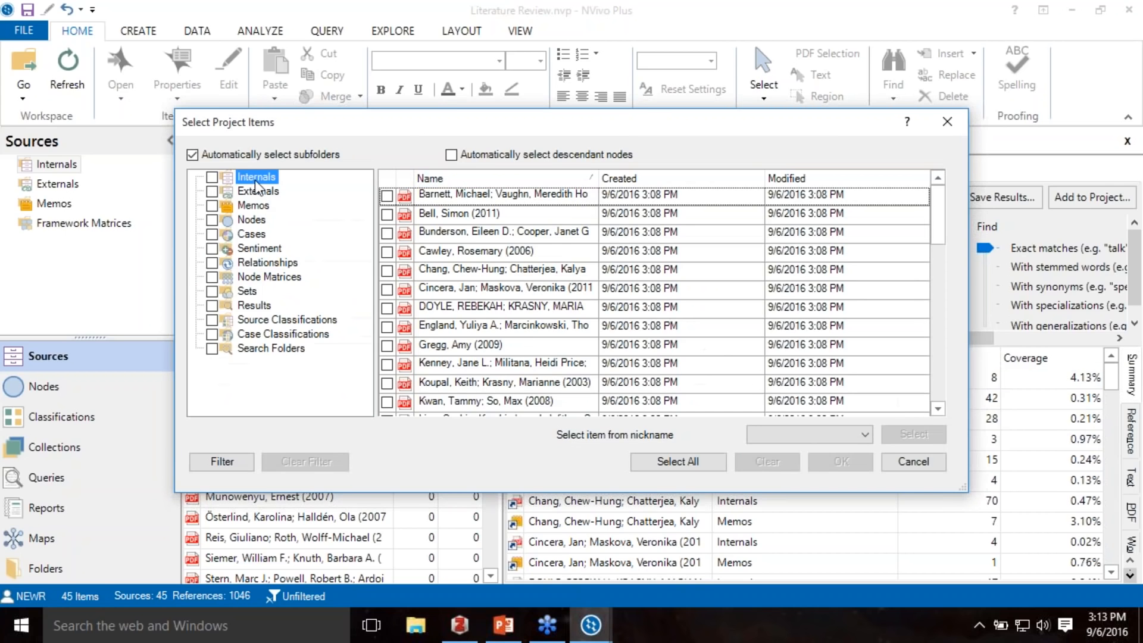
{"action": "left_click", "coordinate": [212, 177]}
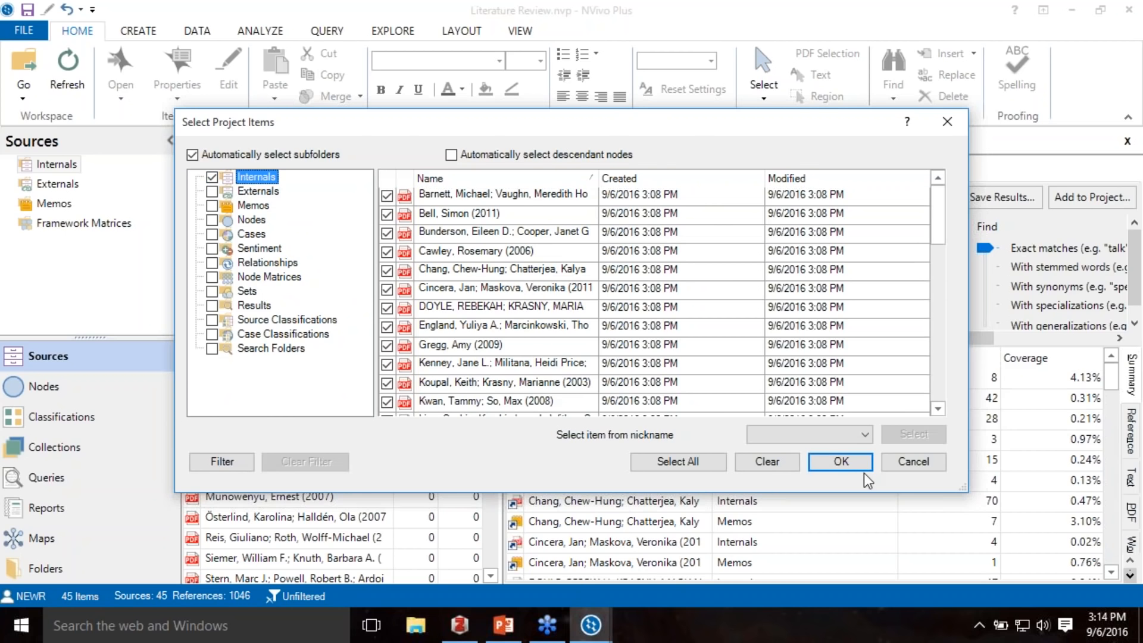
{"action": "left_click", "coordinate": [842, 461]}
{"action": "left_click", "coordinate": [910, 197]}
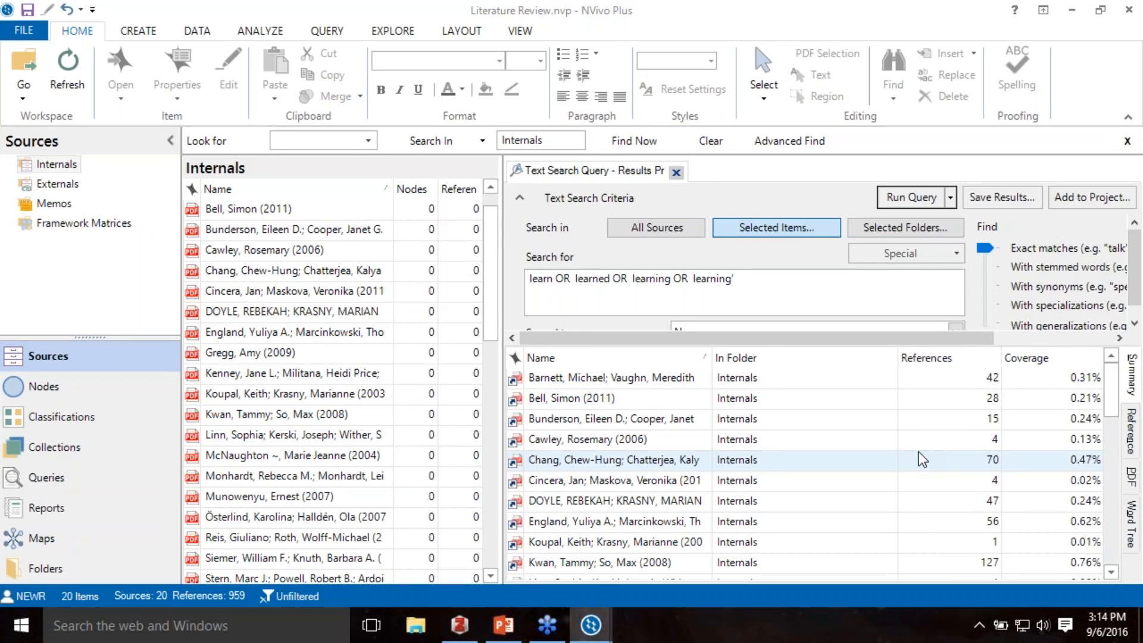
- Read through the coded text references found by the search in the first Internals source
{"action": "left_click", "coordinate": [1134, 431]}
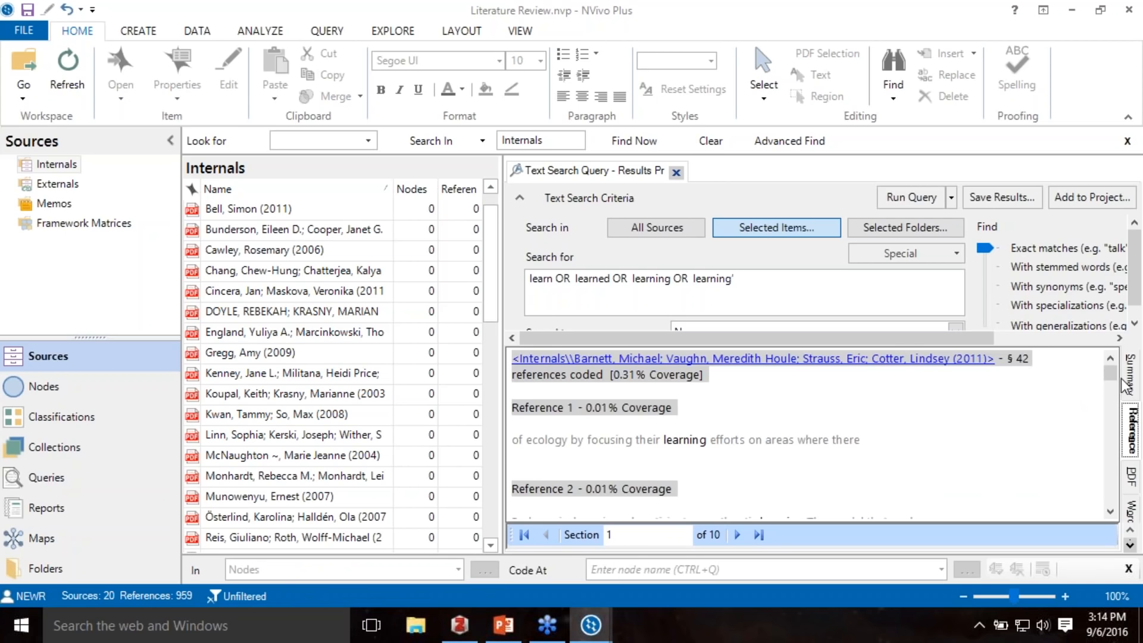
{"action": "scroll", "coordinate": [1118, 450], "scroll_direction": "down", "scroll_amount": 3}
{"action": "scroll", "coordinate": [1119, 451], "scroll_direction": "down", "scroll_amount": 2}
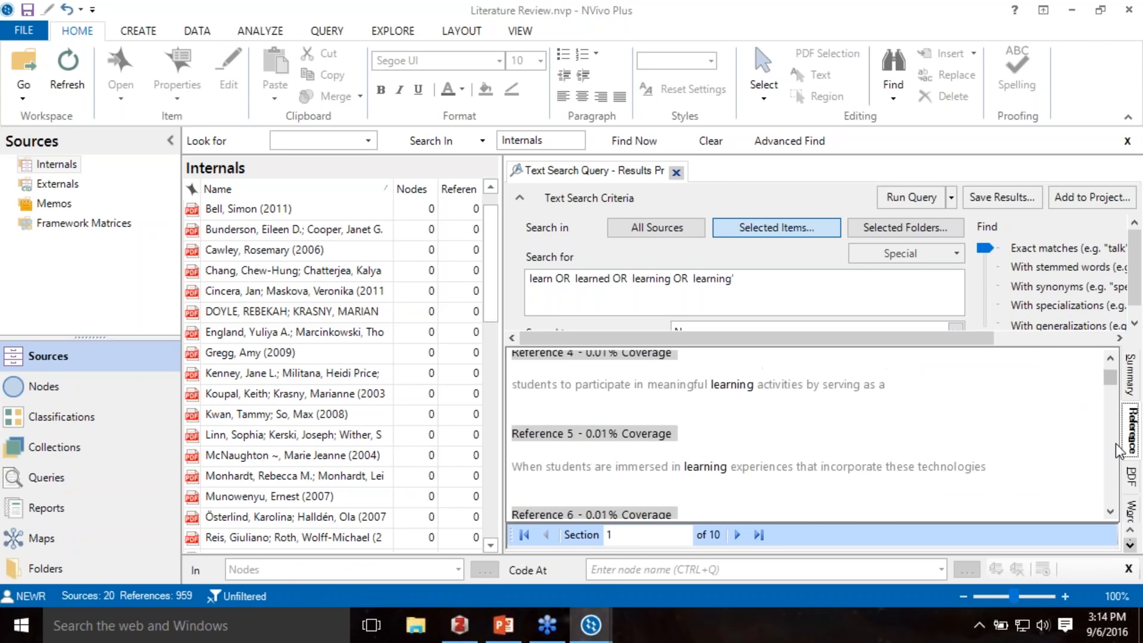
- Show the text search results for learning as a word tree in an undocked, maximized window
{"action": "scroll", "coordinate": [1119, 451], "scroll_direction": "down", "scroll_amount": 2}
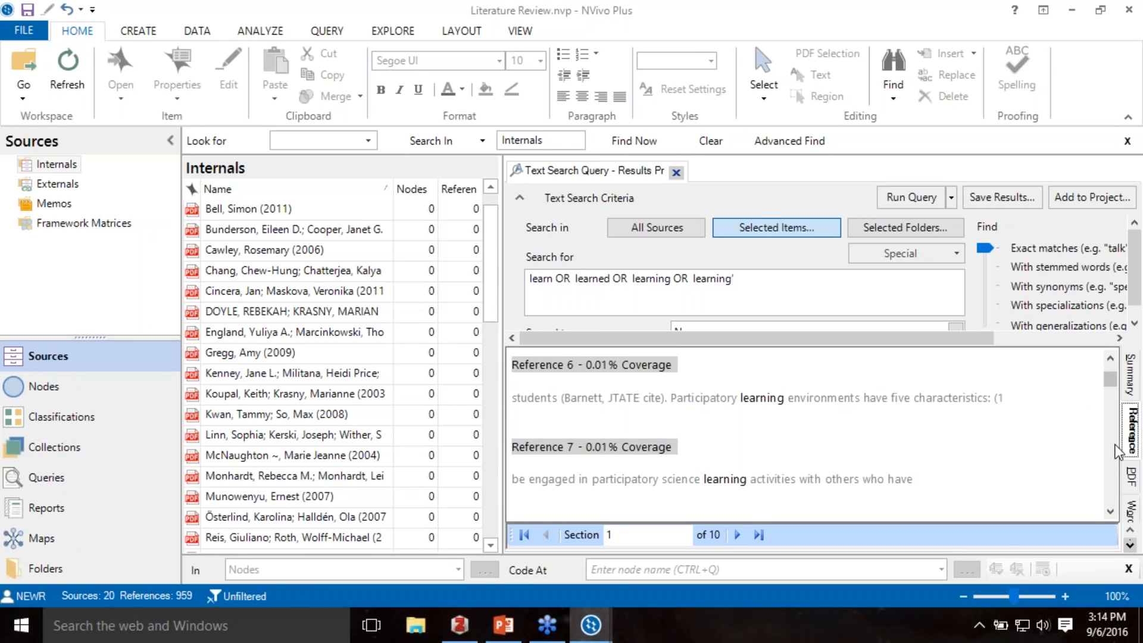
{"action": "scroll", "coordinate": [1118, 451], "scroll_direction": "down", "scroll_amount": 2}
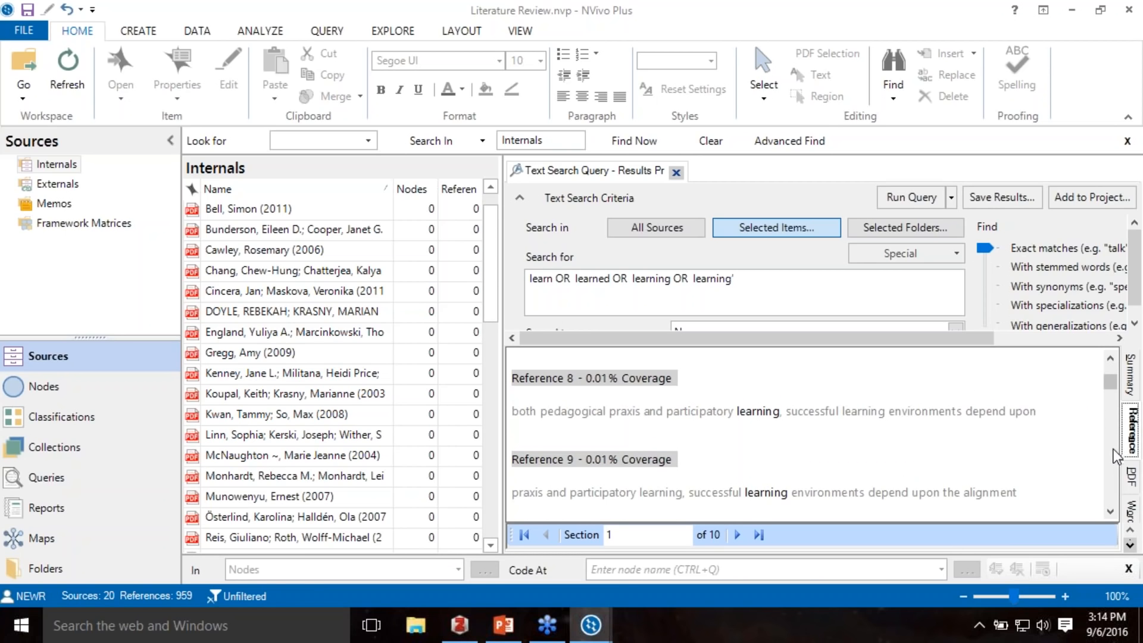
{"action": "left_click", "coordinate": [1129, 512]}
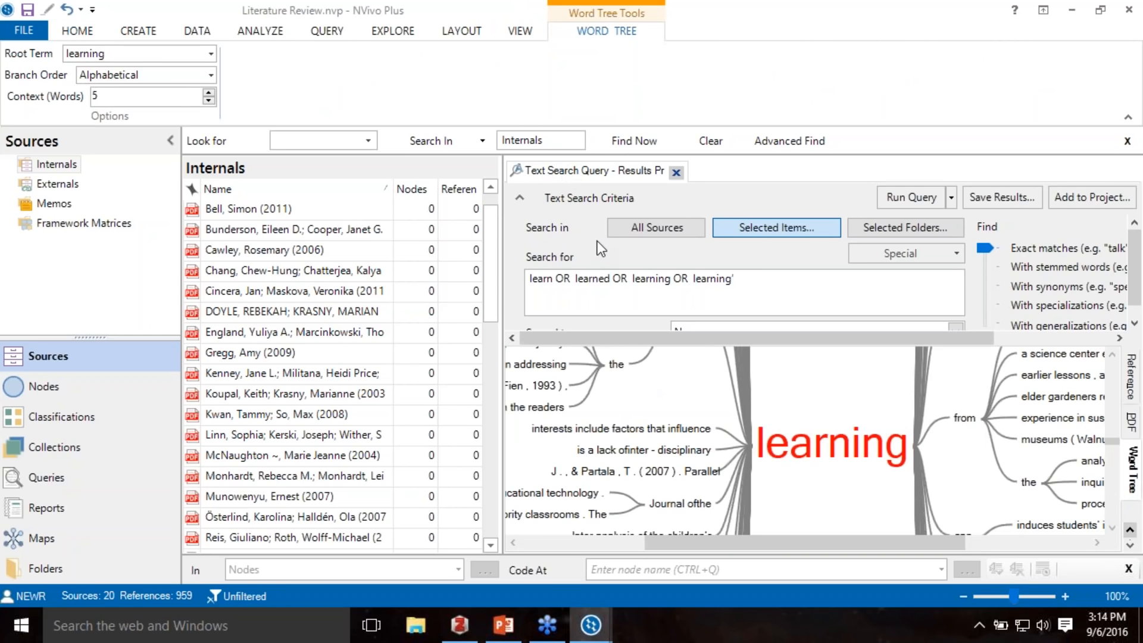
{"action": "right_click", "coordinate": [613, 169]}
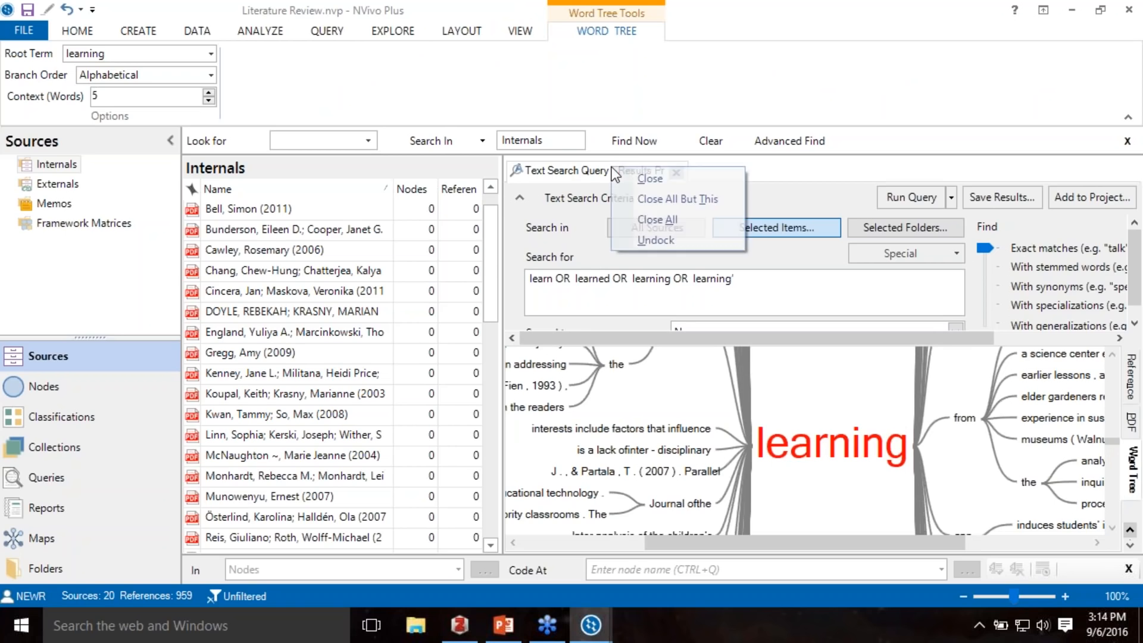
{"action": "left_click", "coordinate": [662, 240]}
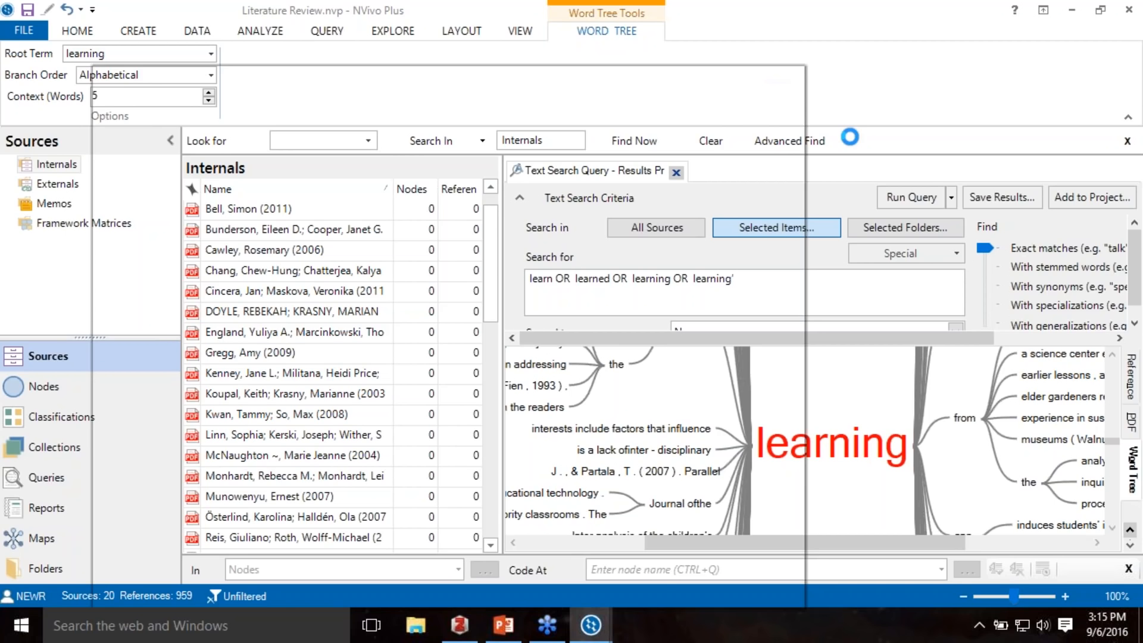
{"action": "left_click", "coordinate": [591, 627]}
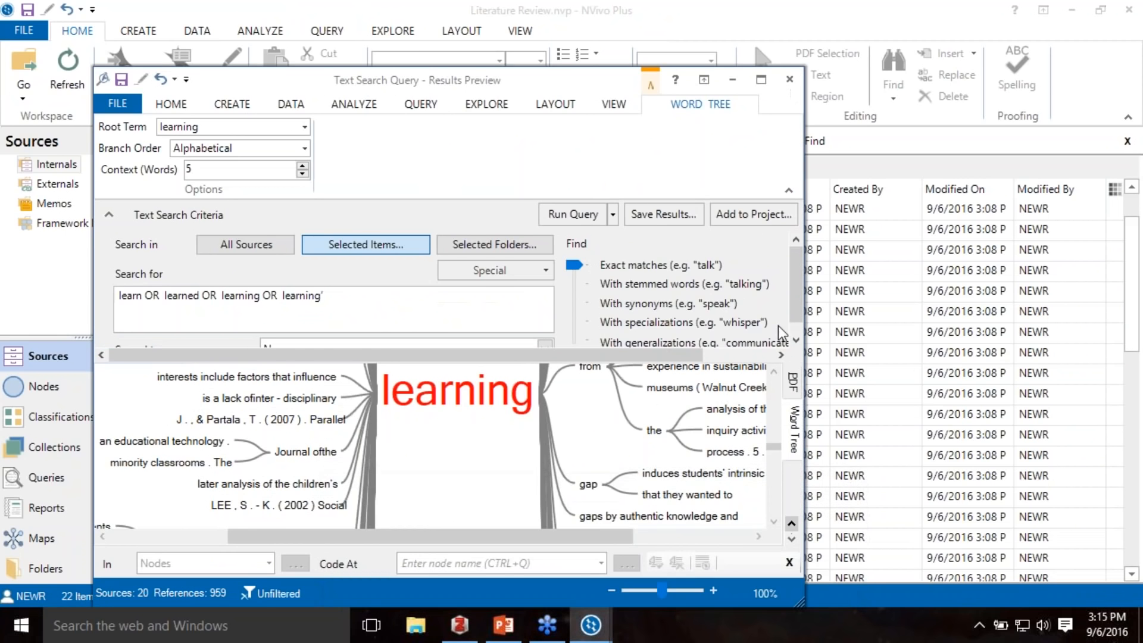
{"action": "left_click", "coordinate": [763, 81]}
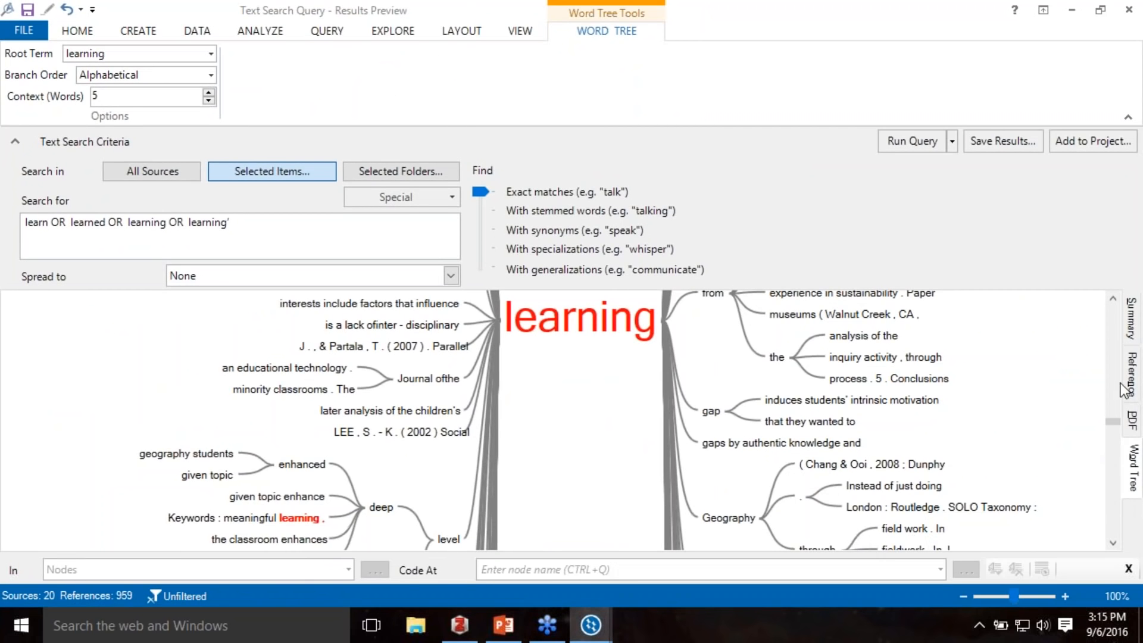
- Browse the learning word tree and highlight the environments branch together with the free-choice branch
{"action": "left_click", "coordinate": [1112, 298]}
{"action": "left_click", "coordinate": [1112, 298]}
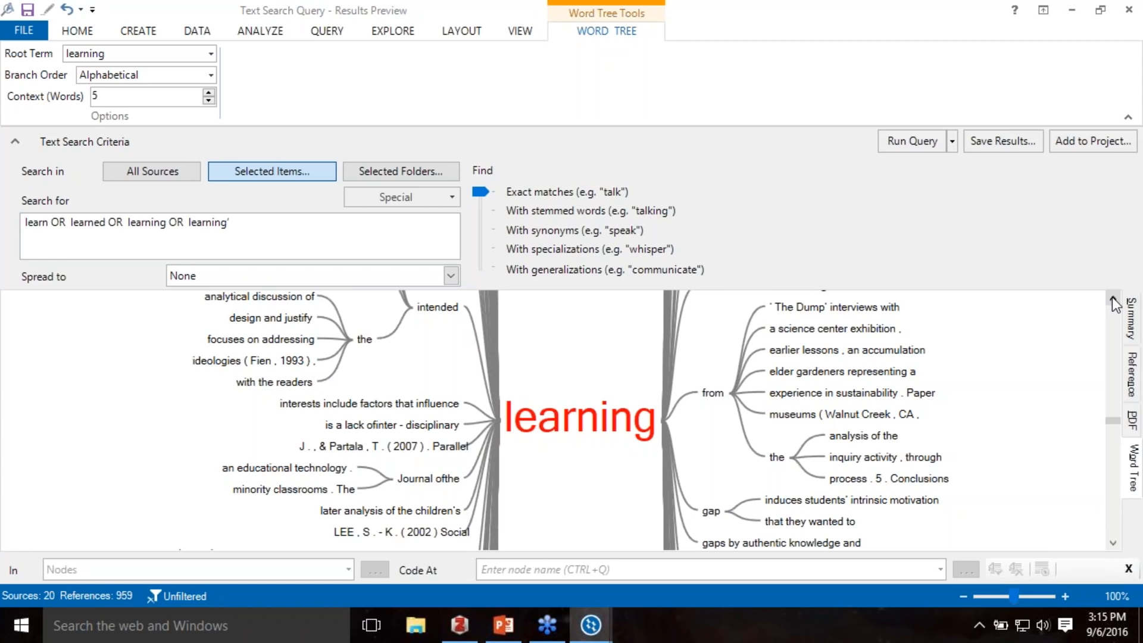
{"action": "scroll", "coordinate": [1108, 305], "scroll_direction": "up", "scroll_amount": 5}
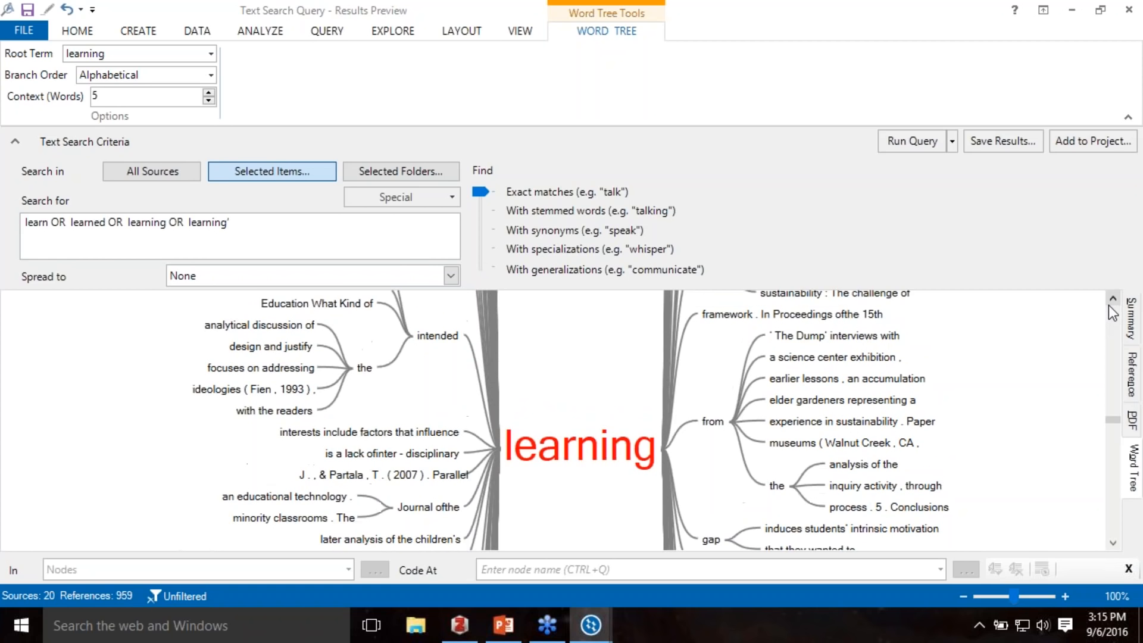
{"action": "scroll", "coordinate": [1109, 304], "scroll_direction": "up", "scroll_amount": 5}
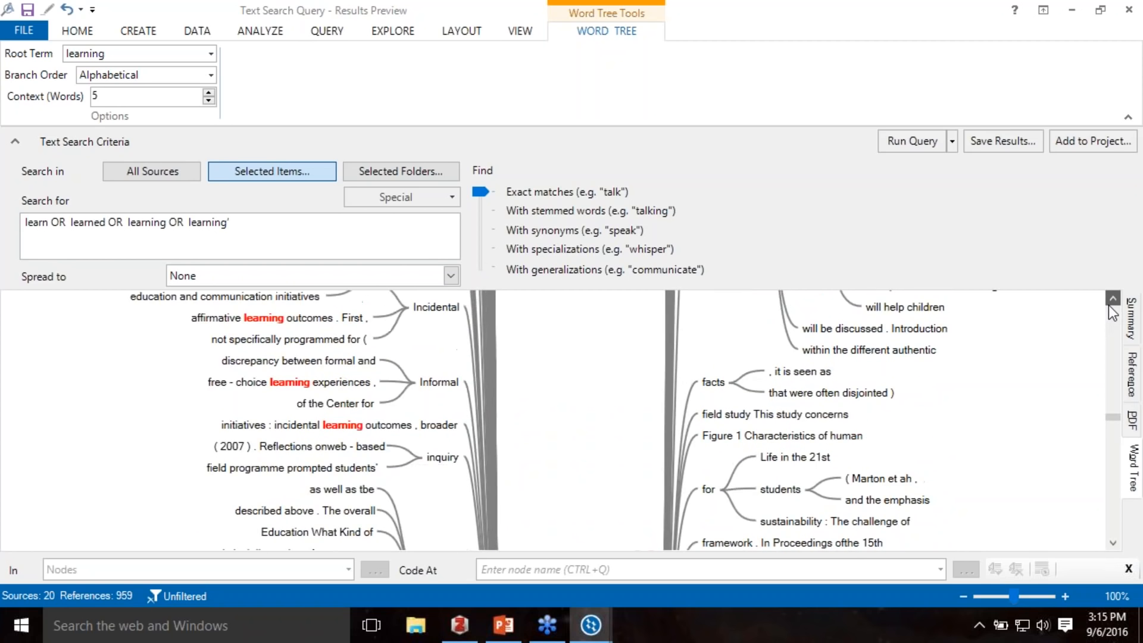
{"action": "scroll", "coordinate": [1110, 307], "scroll_direction": "up", "scroll_amount": 3}
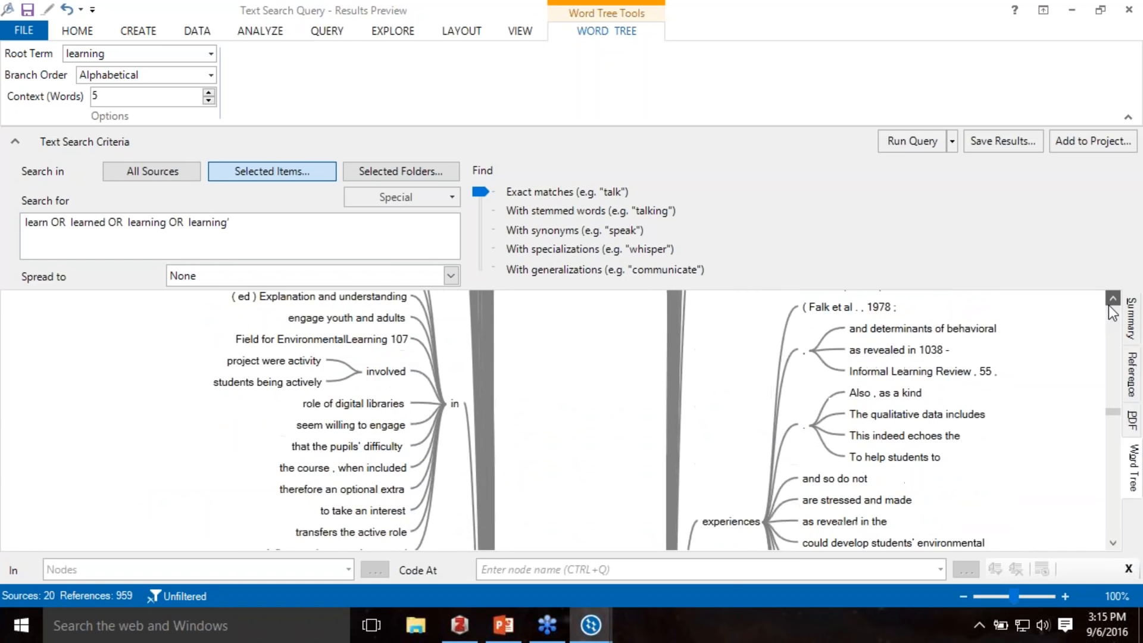
{"action": "scroll", "coordinate": [1110, 537], "scroll_direction": "down", "scroll_amount": 4}
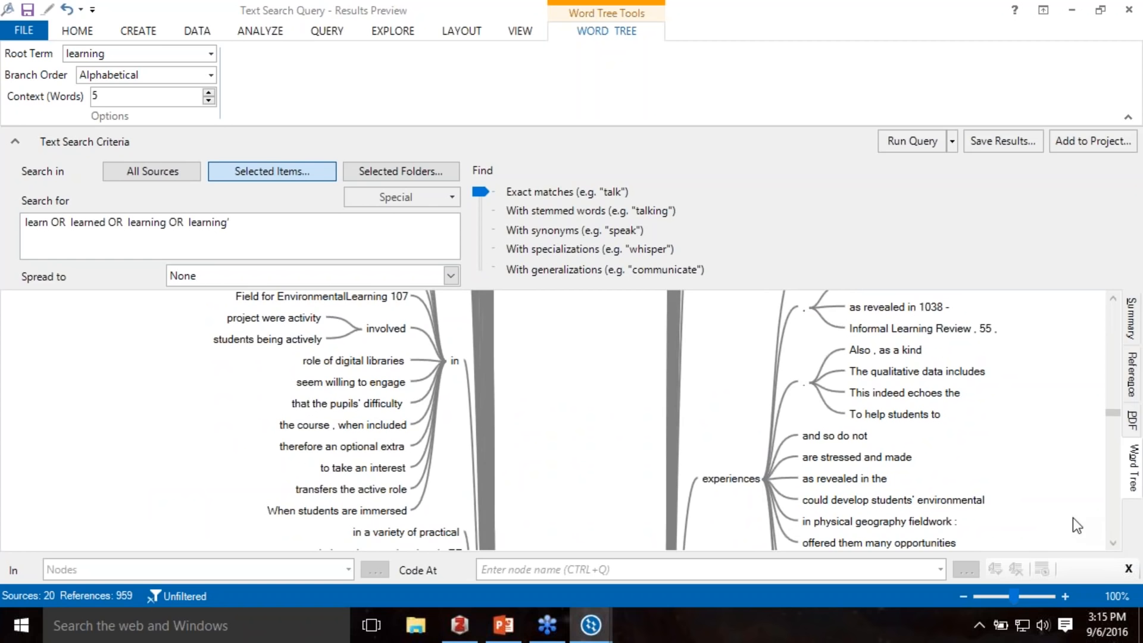
{"action": "left_click", "coordinate": [1111, 300]}
{"action": "scroll", "coordinate": [1111, 303], "scroll_direction": "up", "scroll_amount": 7}
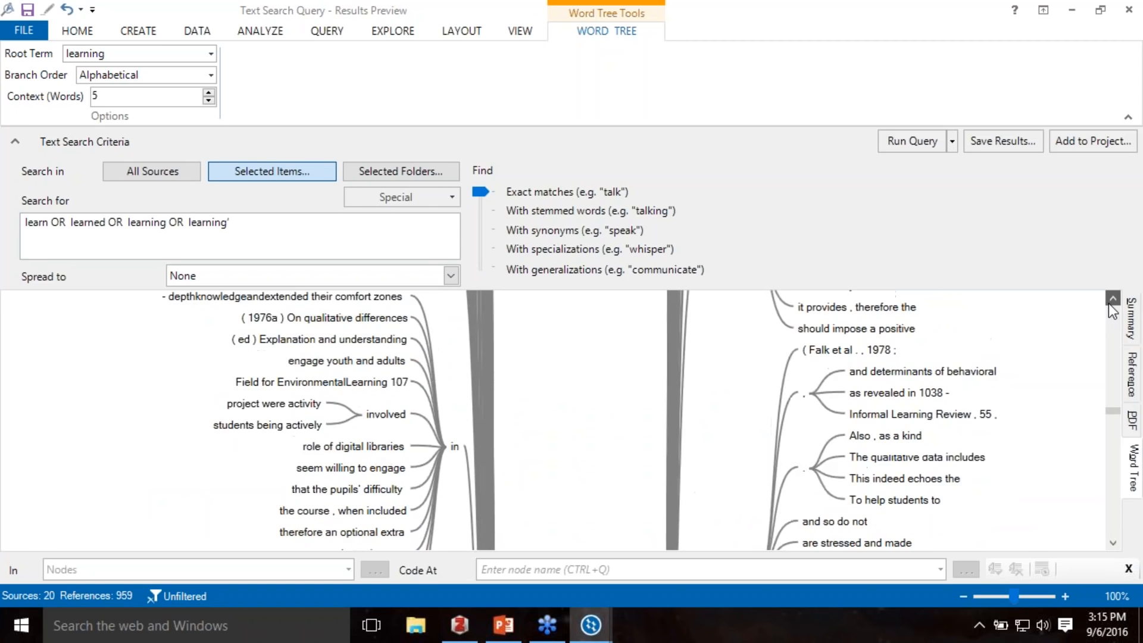
{"action": "scroll", "coordinate": [1109, 302], "scroll_direction": "up", "scroll_amount": 2}
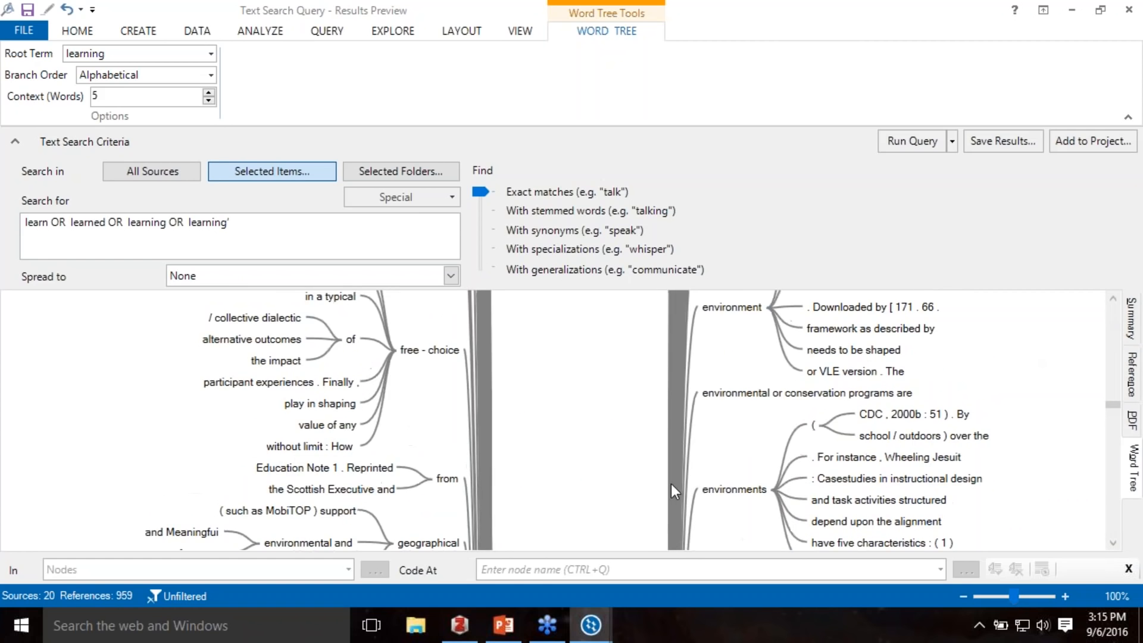
{"action": "left_click", "coordinate": [745, 491]}
{"action": "left_click", "coordinate": [419, 352]}
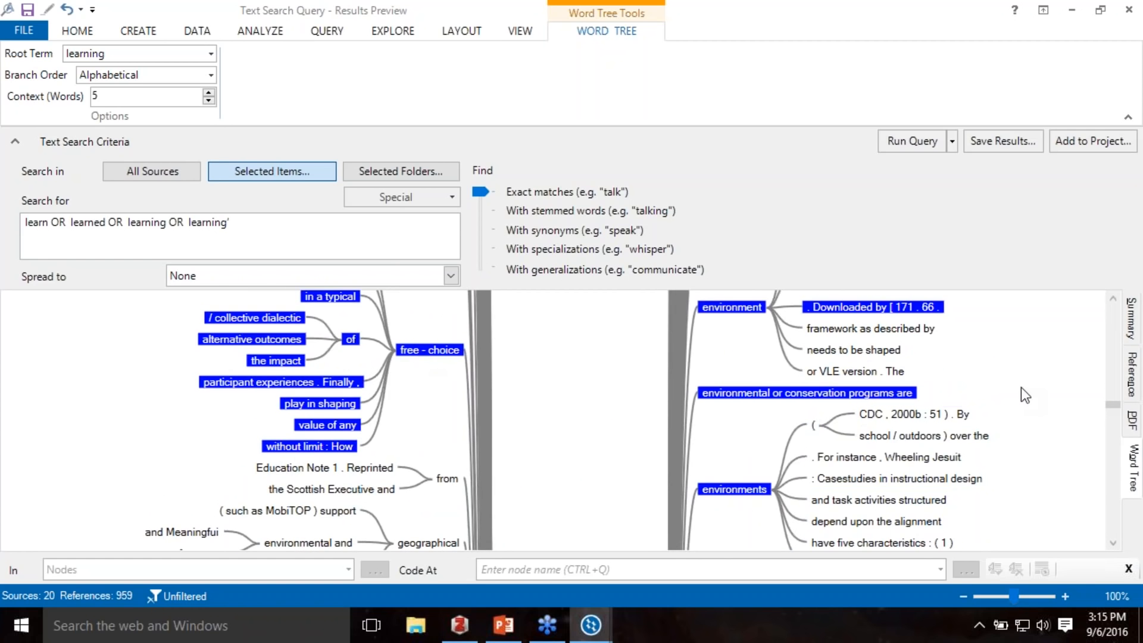
- Run a text search query for the phrase Problem - based learning from its branch in the word tree
{"action": "scroll", "coordinate": [1112, 297], "scroll_direction": "up", "scroll_amount": 4}
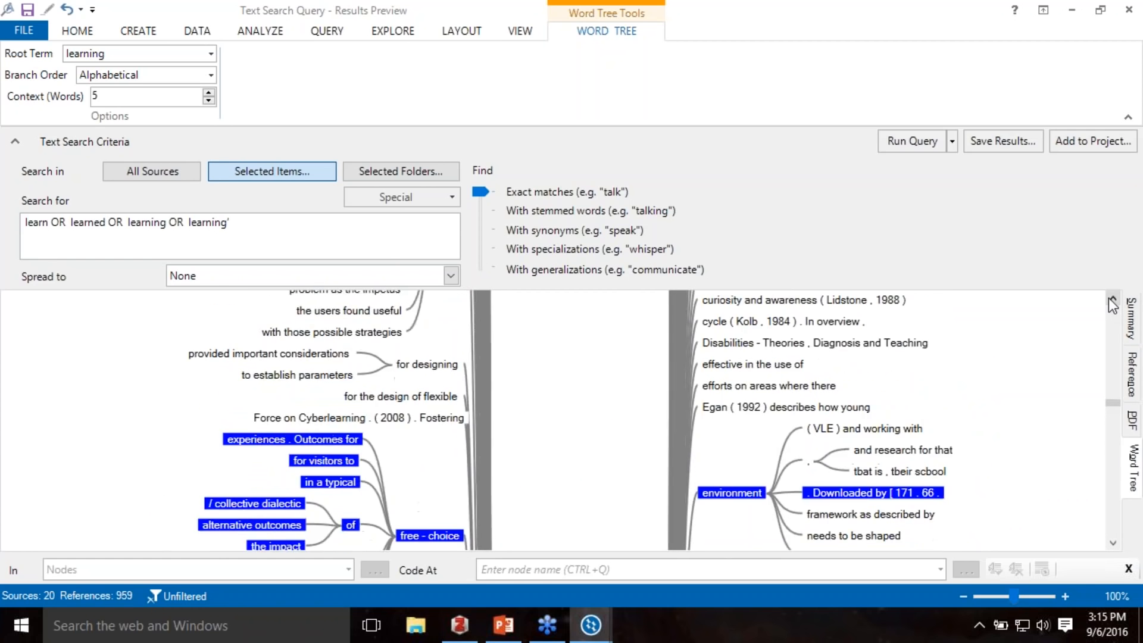
{"action": "scroll", "coordinate": [1111, 301], "scroll_direction": "up", "scroll_amount": 6}
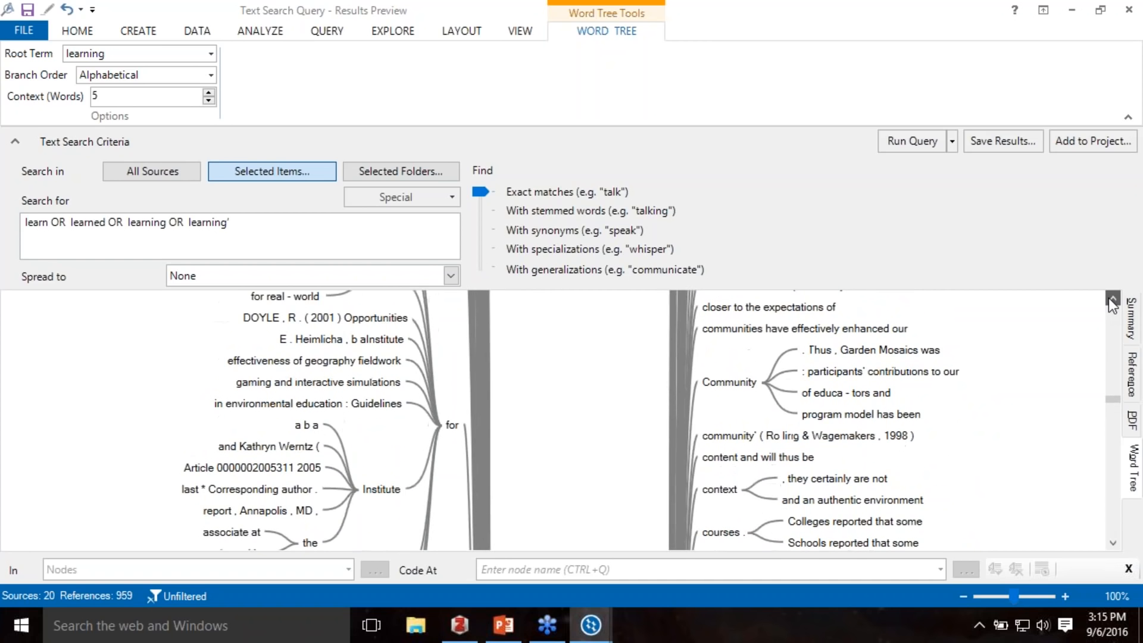
{"action": "scroll", "coordinate": [1111, 300], "scroll_direction": "up", "scroll_amount": 8}
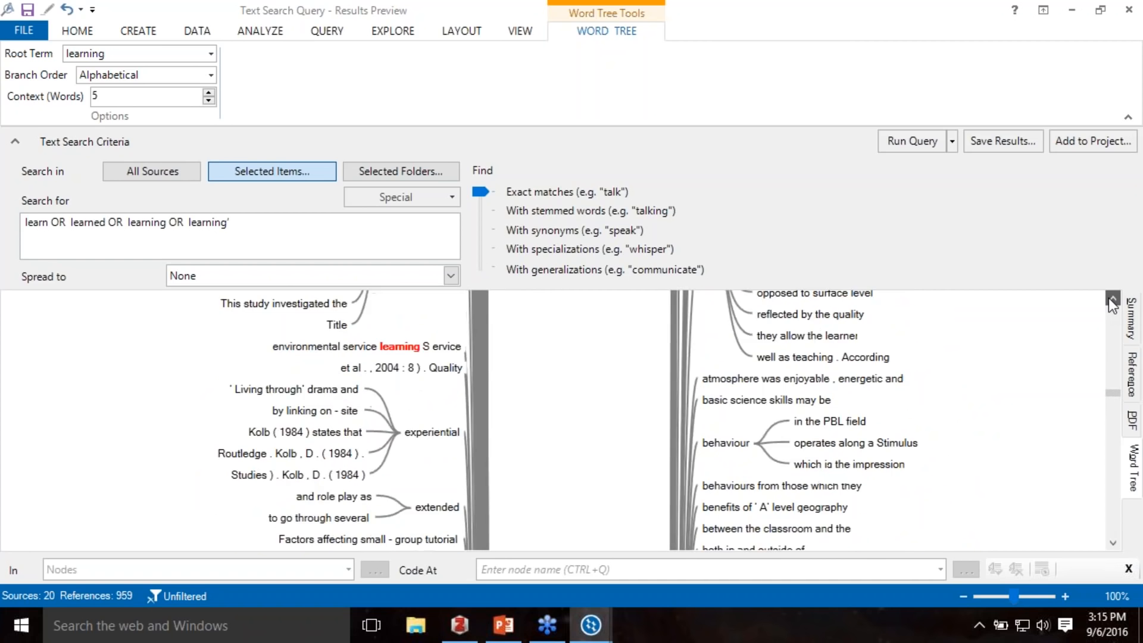
{"action": "scroll", "coordinate": [1111, 300], "scroll_direction": "up", "scroll_amount": 5}
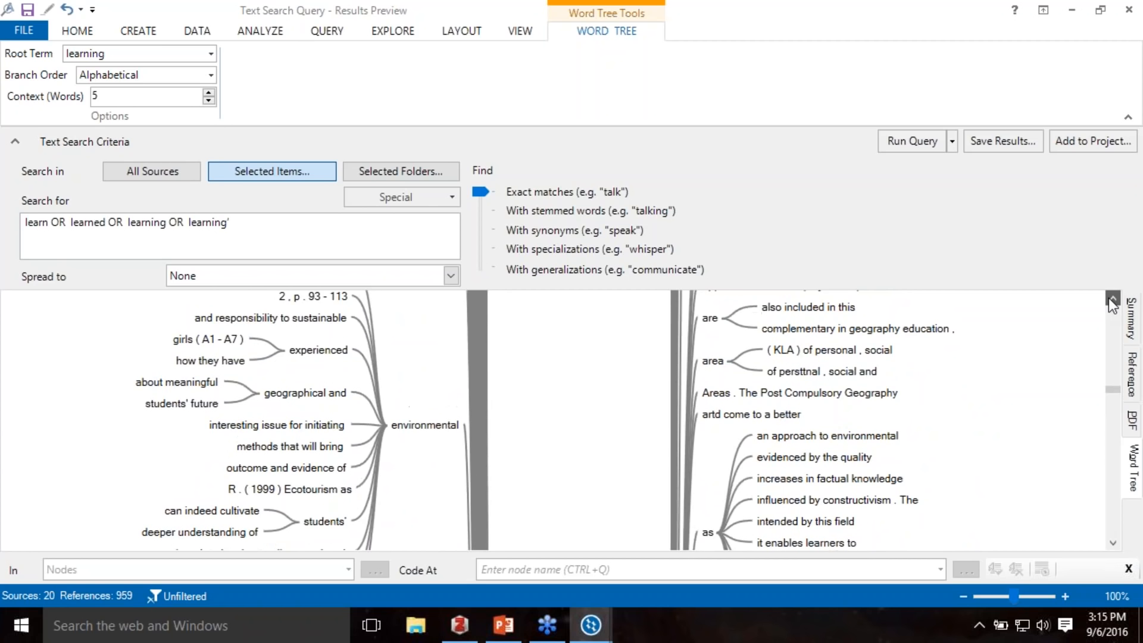
{"action": "scroll", "coordinate": [1111, 301], "scroll_direction": "up", "scroll_amount": 8}
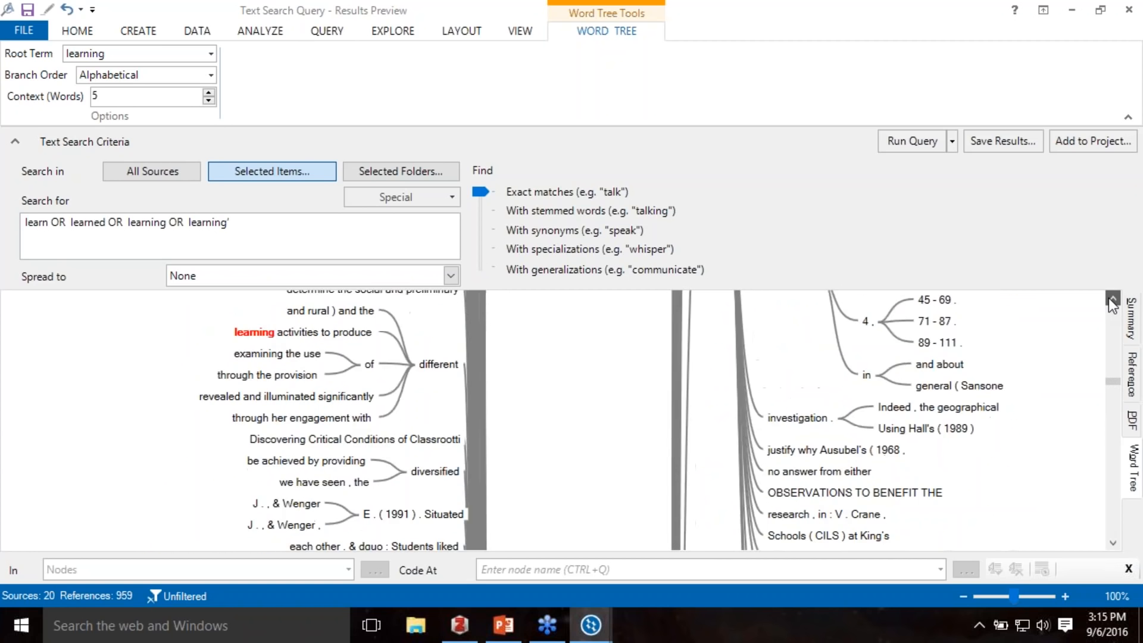
{"action": "scroll", "coordinate": [1112, 301], "scroll_direction": "up", "scroll_amount": 8}
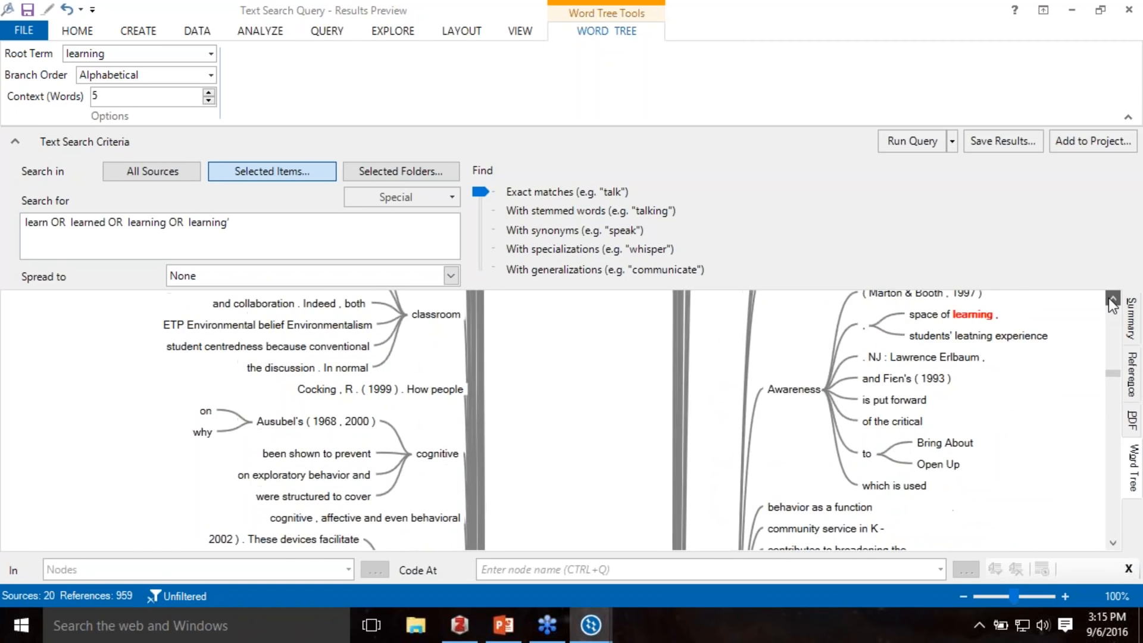
{"action": "scroll", "coordinate": [1111, 301], "scroll_direction": "up", "scroll_amount": 6}
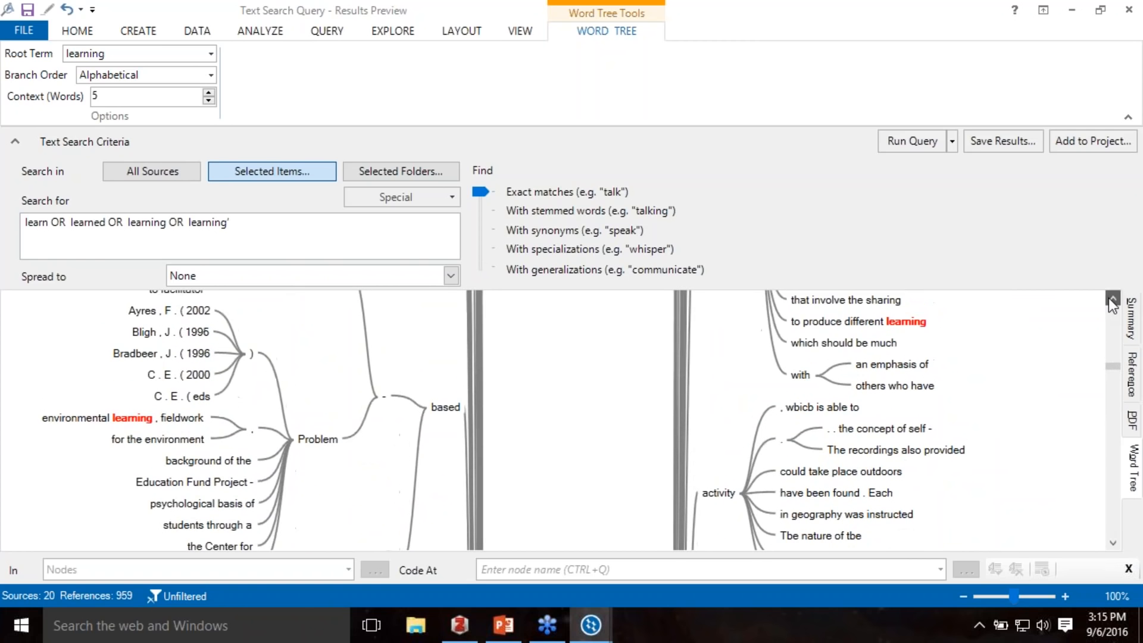
{"action": "left_click", "coordinate": [321, 439]}
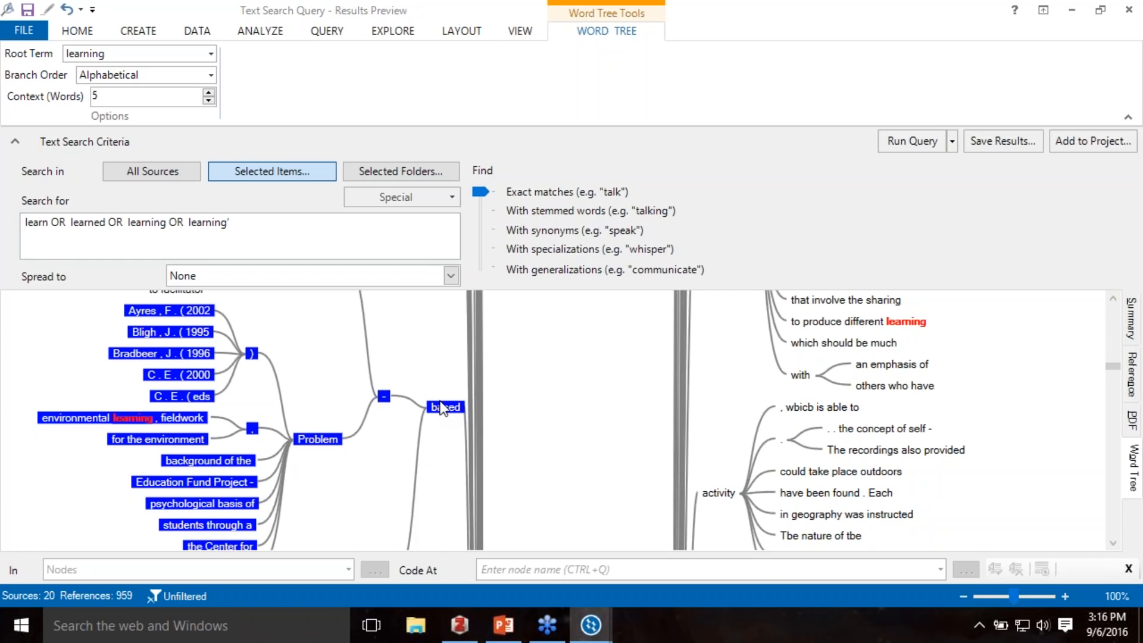
{"action": "right_click", "coordinate": [328, 439]}
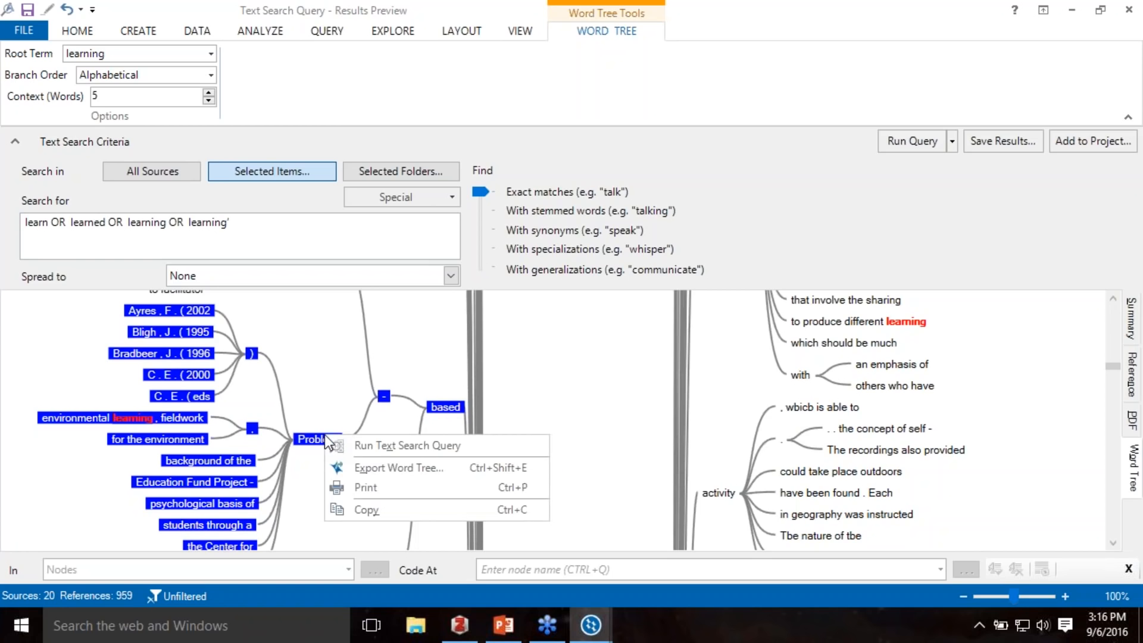
{"action": "left_click", "coordinate": [367, 452]}
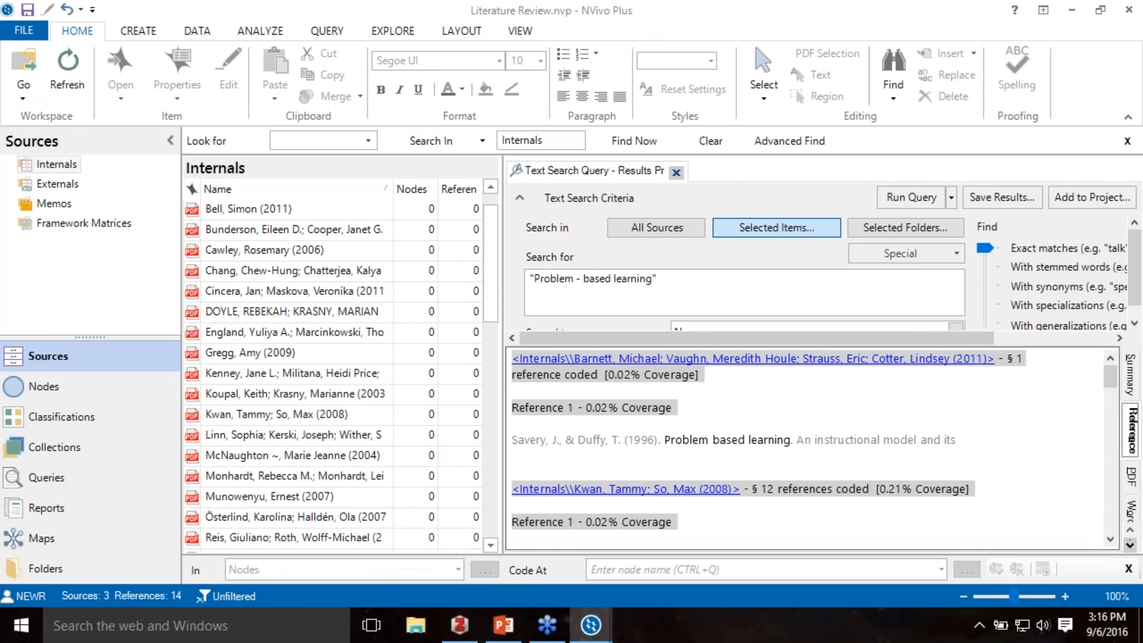
- Extend the search criteria to "Problem - based learning" OR "PBL" OR "problem based learning" and rerun the query
{"action": "left_click", "coordinate": [669, 286]}
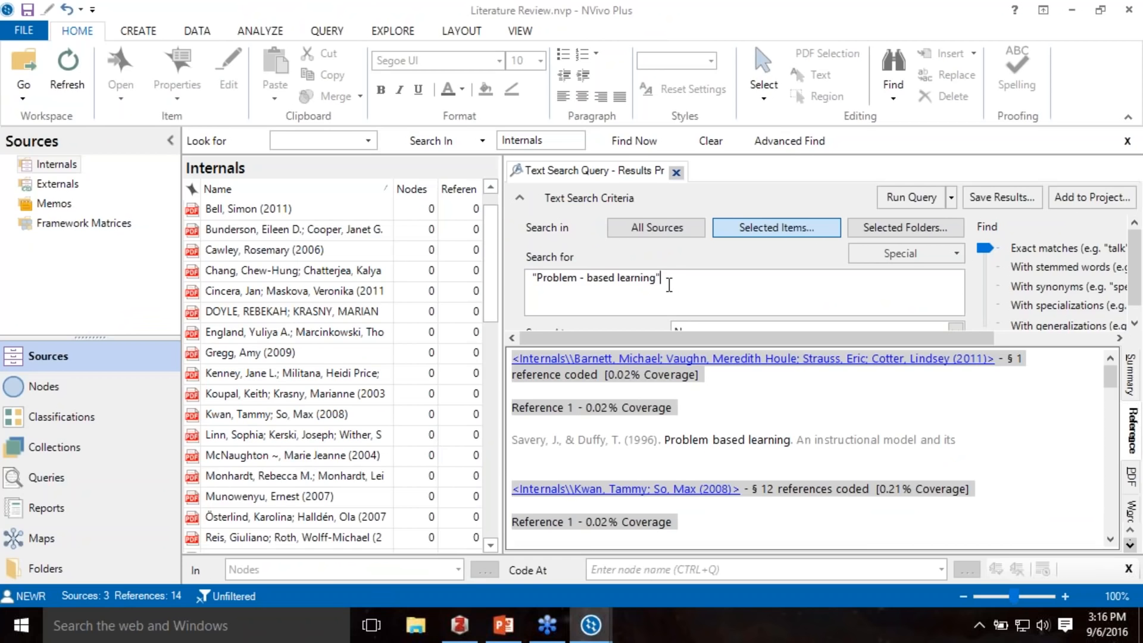
{"action": "left_click", "coordinate": [1109, 541]}
{"action": "left_click", "coordinate": [1109, 541]}
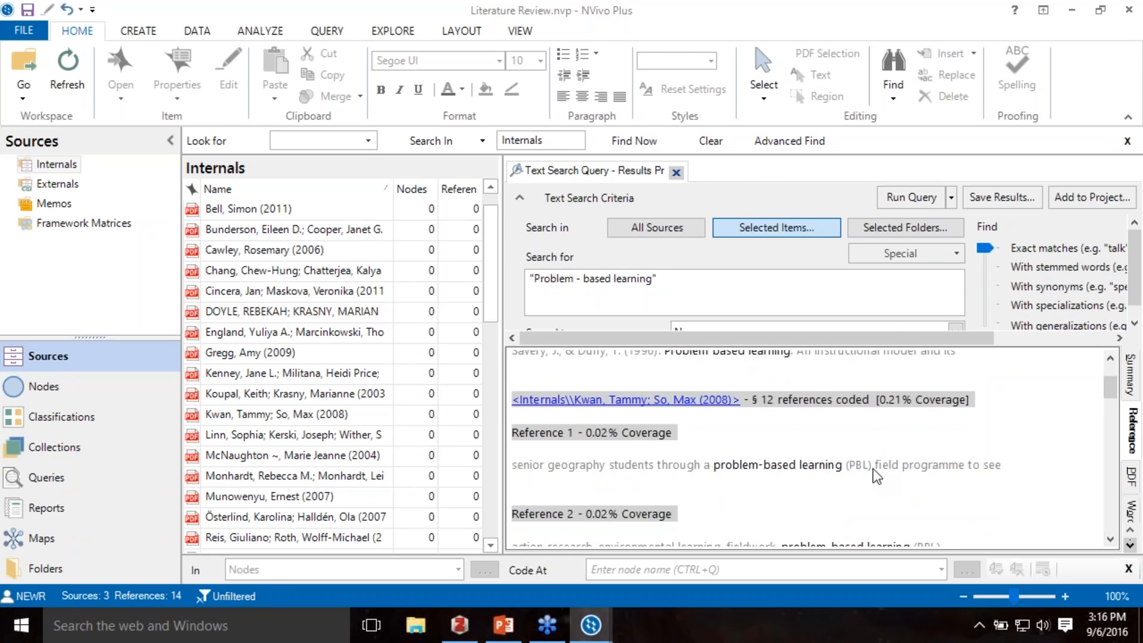
{"action": "left_click_drag", "start_coordinate": [873, 469], "coordinate": [837, 466]}
{"action": "left_click", "coordinate": [703, 292]}
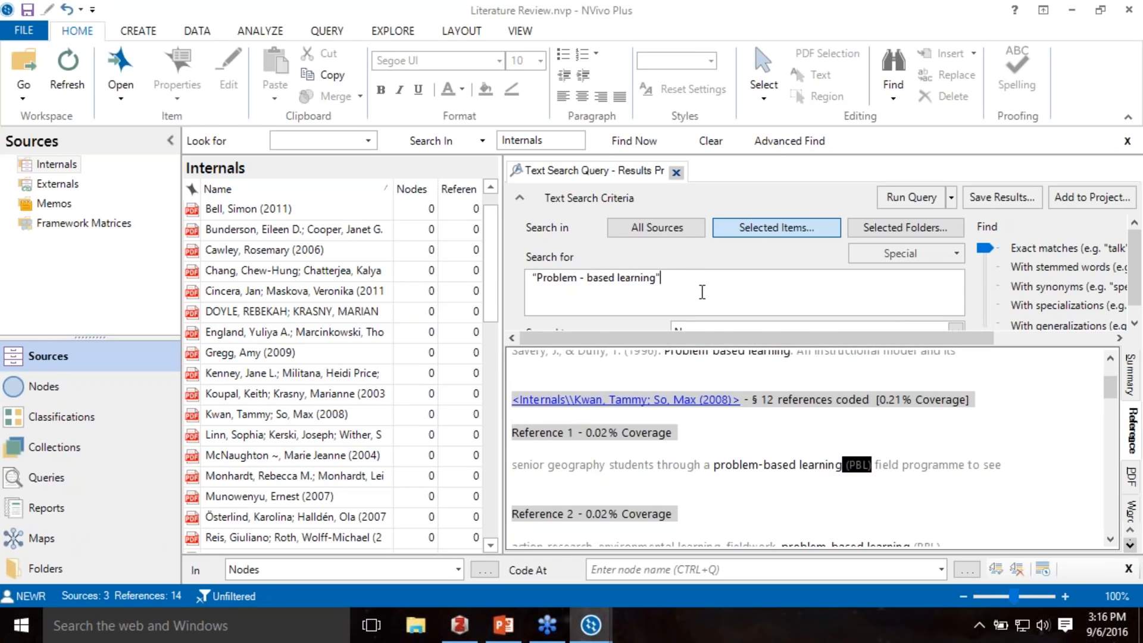
{"action": "type", "text": "\"PRB"}
{"action": "key", "text": "BackSpace"}
{"action": "key", "text": "BackSpace"}
{"action": "type", "text": "BL\" OR \"problem based learning\""}
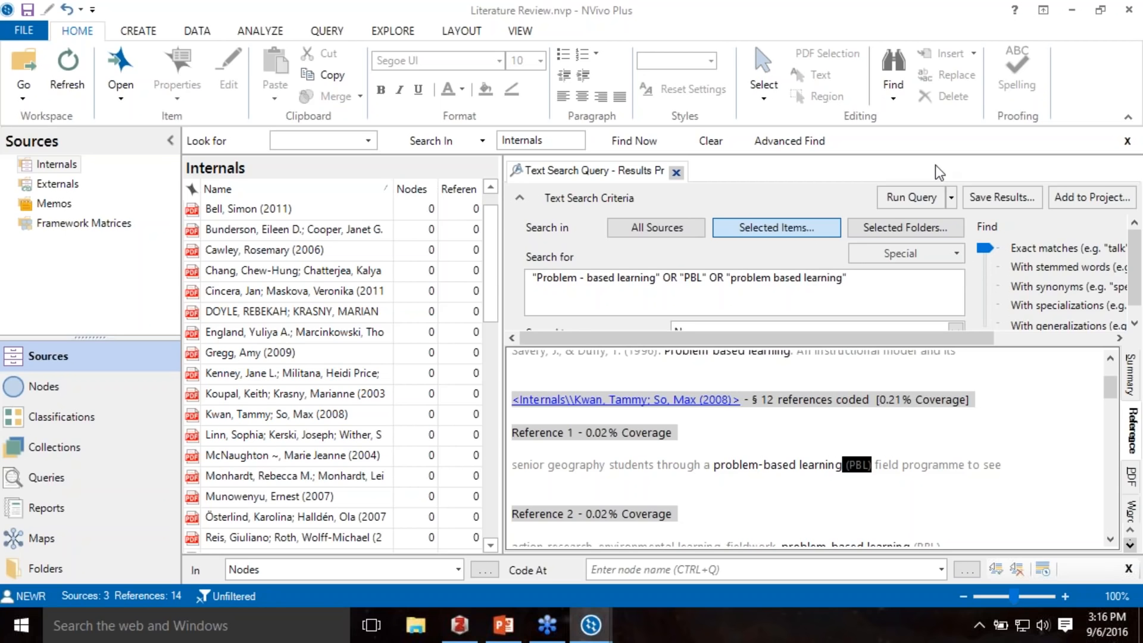
{"action": "left_click", "coordinate": [910, 197]}
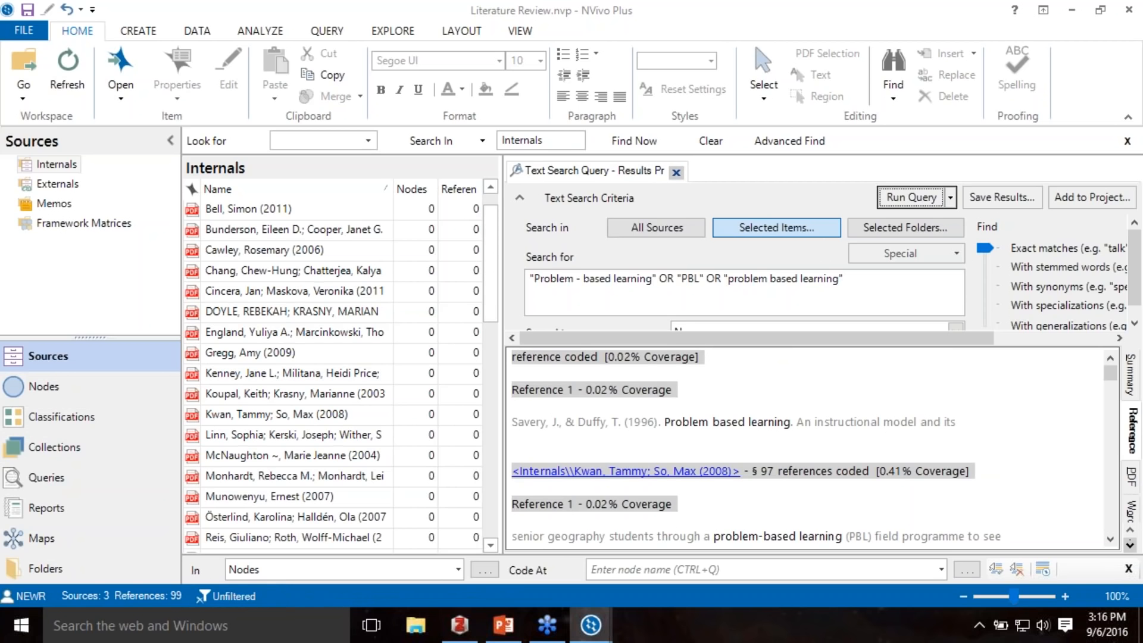
- Review the rerun query's results as a source summary, as coded references and as a word tree
{"action": "left_click", "coordinate": [1129, 393]}
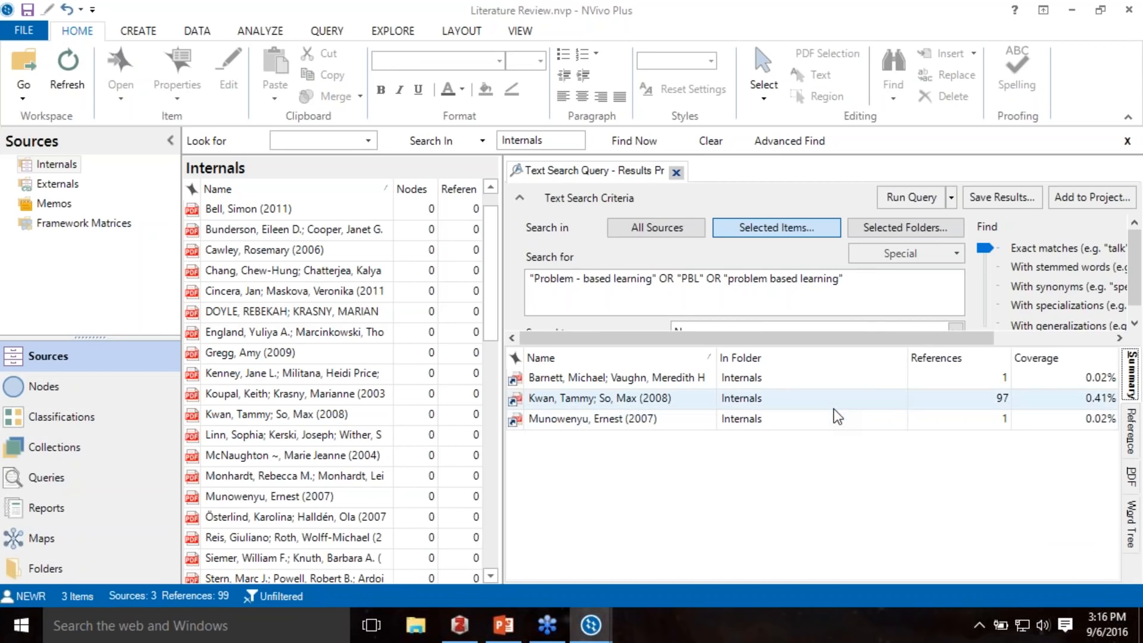
{"action": "left_click", "coordinate": [971, 401]}
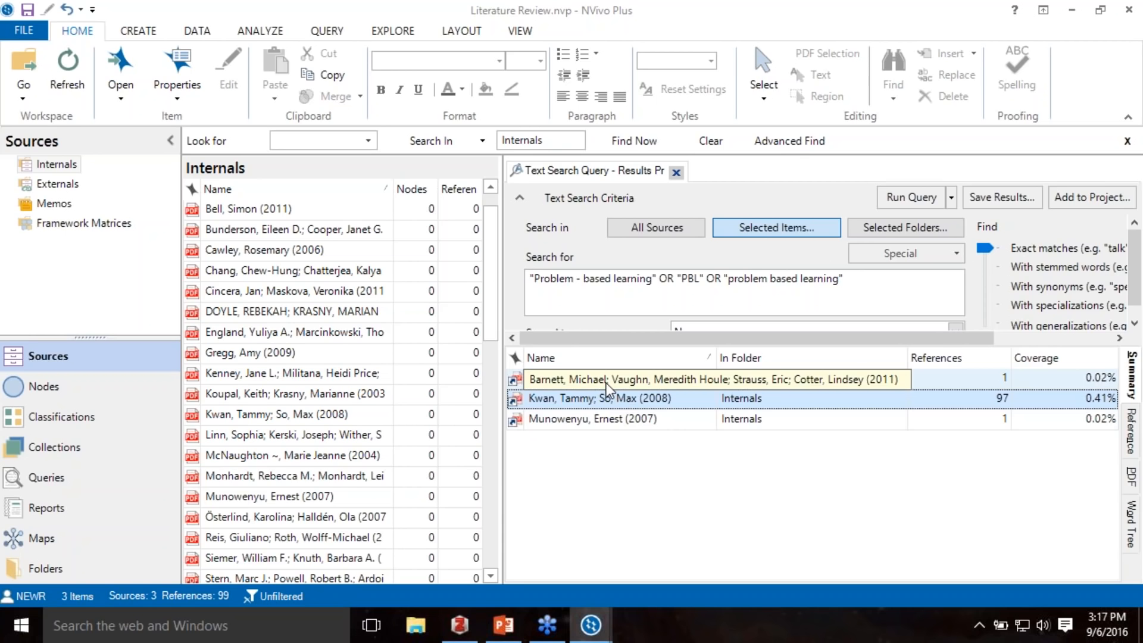
{"action": "left_click", "coordinate": [1133, 440]}
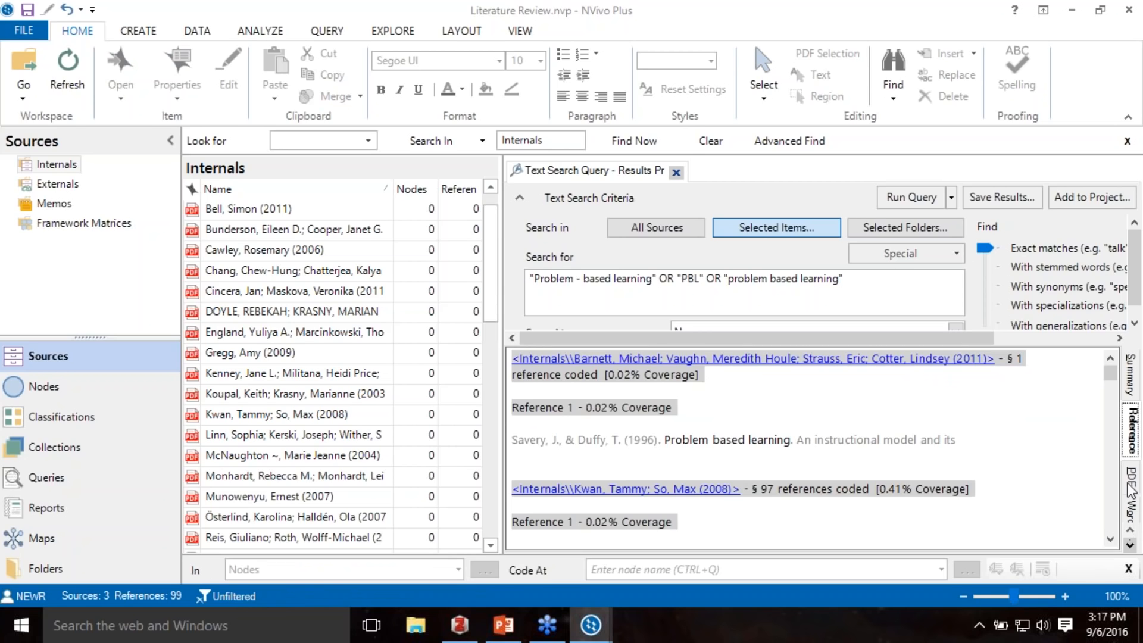
{"action": "left_click", "coordinate": [1132, 513]}
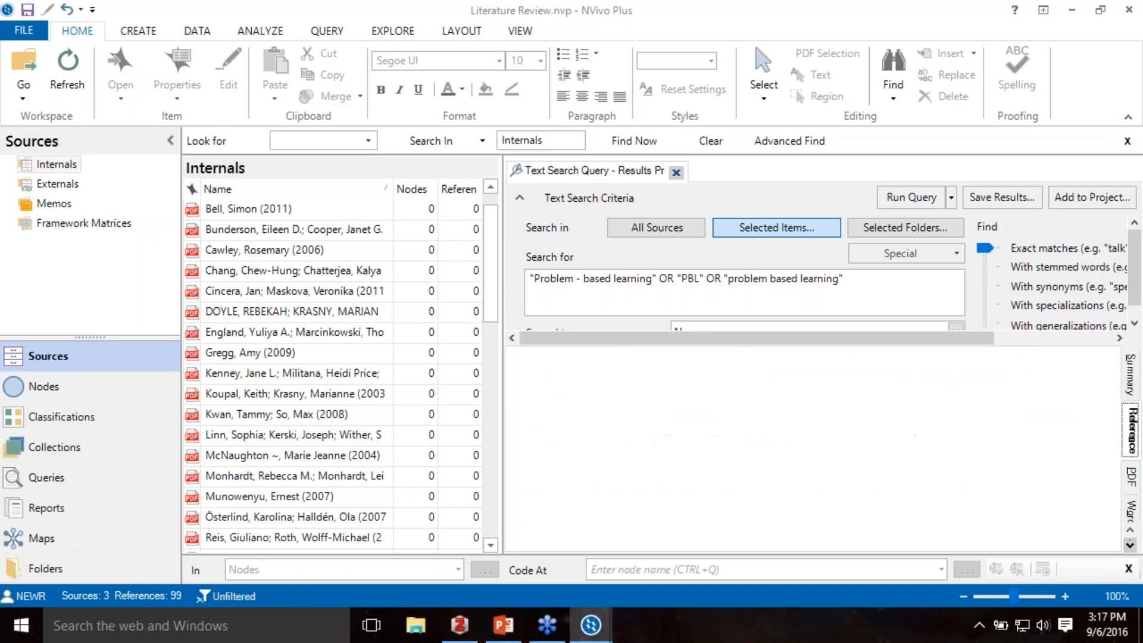
{"action": "left_click_drag", "start_coordinate": [1112, 442], "coordinate": [1112, 451]}
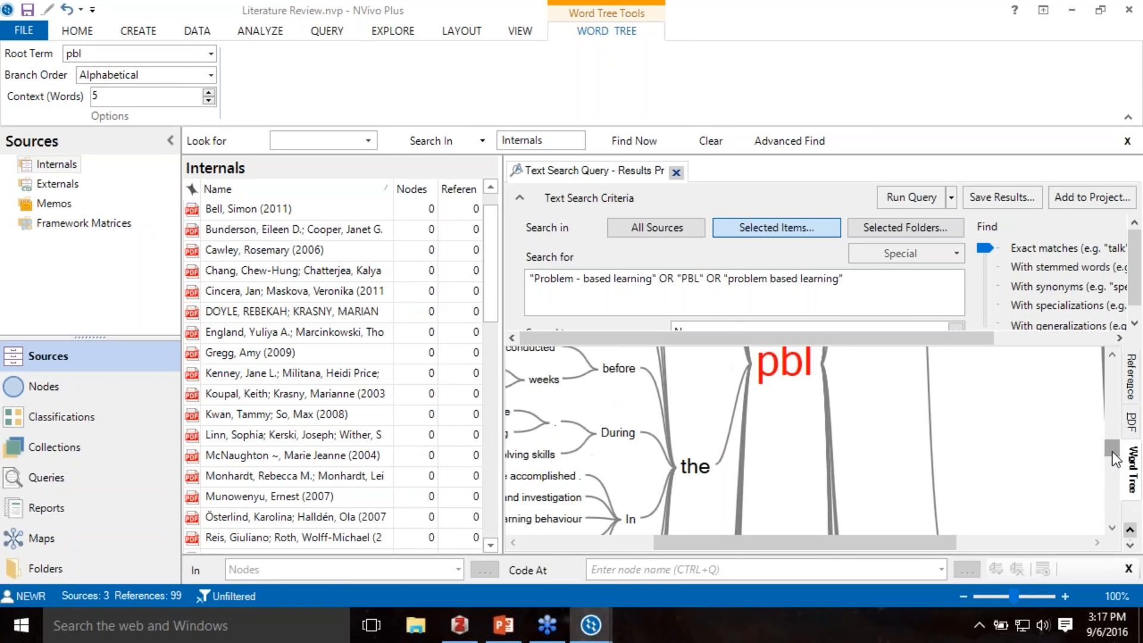
- Set the text search query's spread option to Narrow Context and rerun it while viewing the coded references
{"action": "left_click", "coordinate": [1132, 390]}
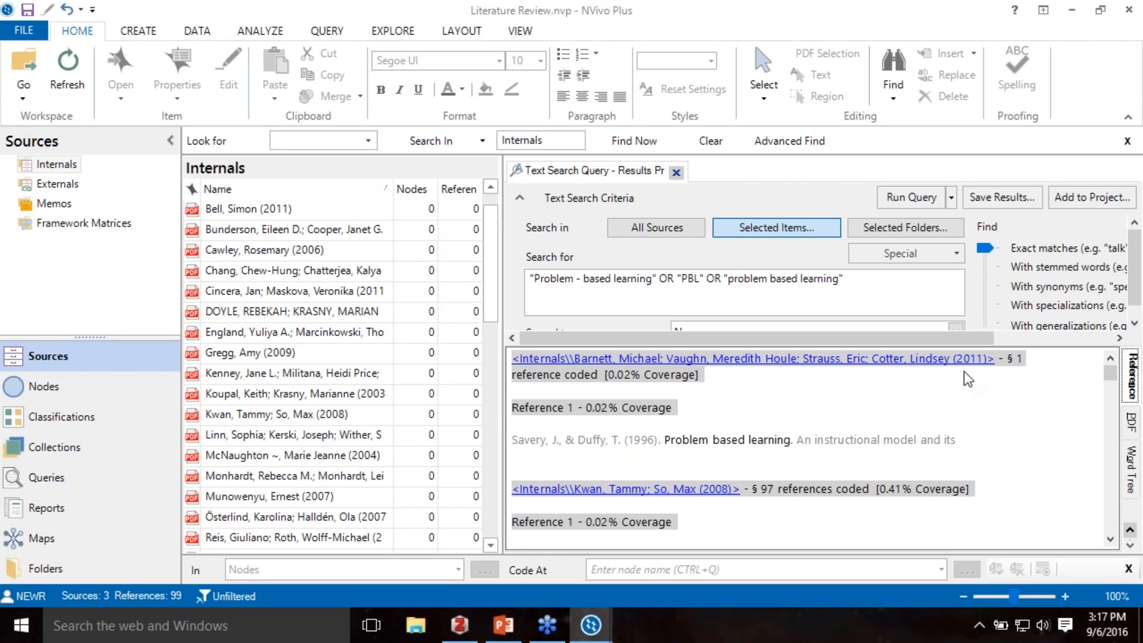
{"action": "left_click", "coordinate": [1135, 325]}
{"action": "left_click", "coordinate": [1135, 325]}
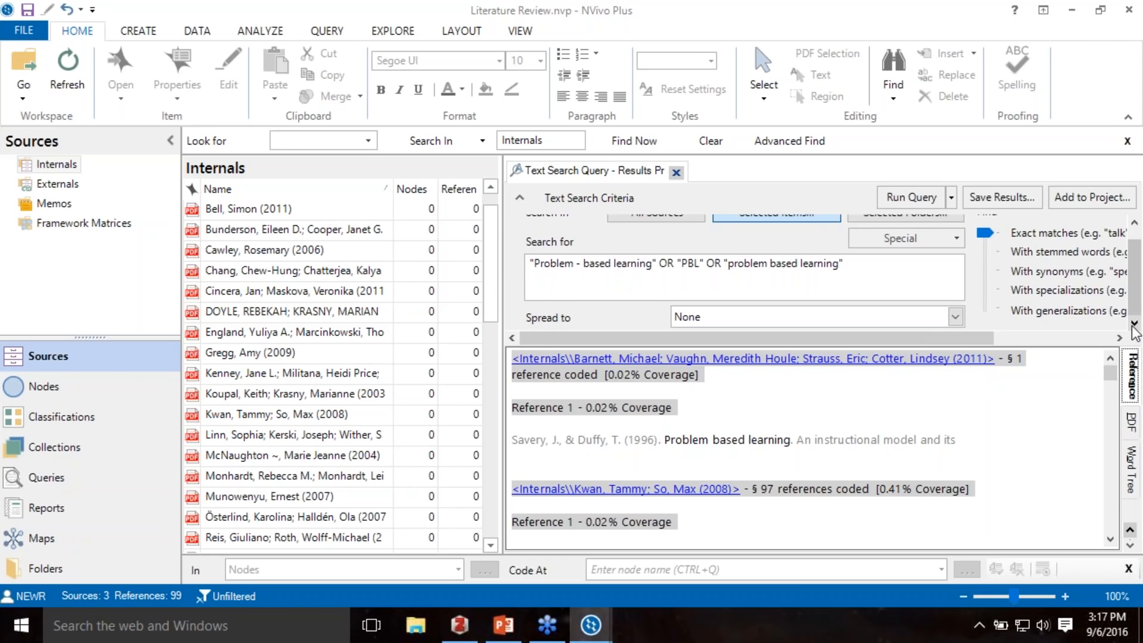
{"action": "left_click", "coordinate": [956, 318]}
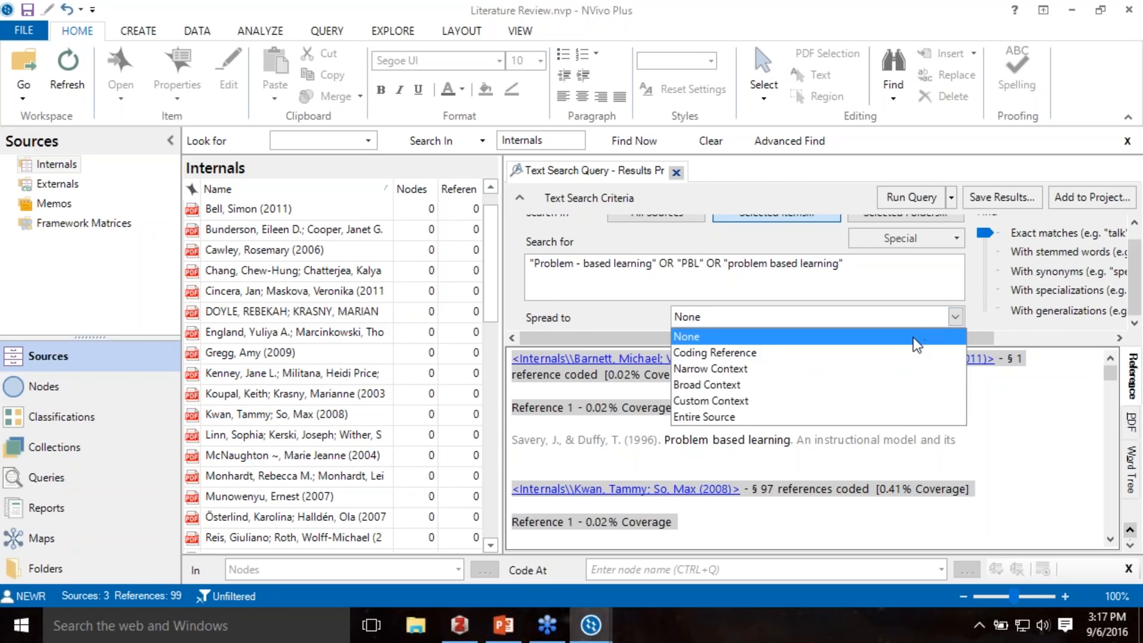
{"action": "left_click", "coordinate": [901, 371]}
{"action": "left_click", "coordinate": [910, 197]}
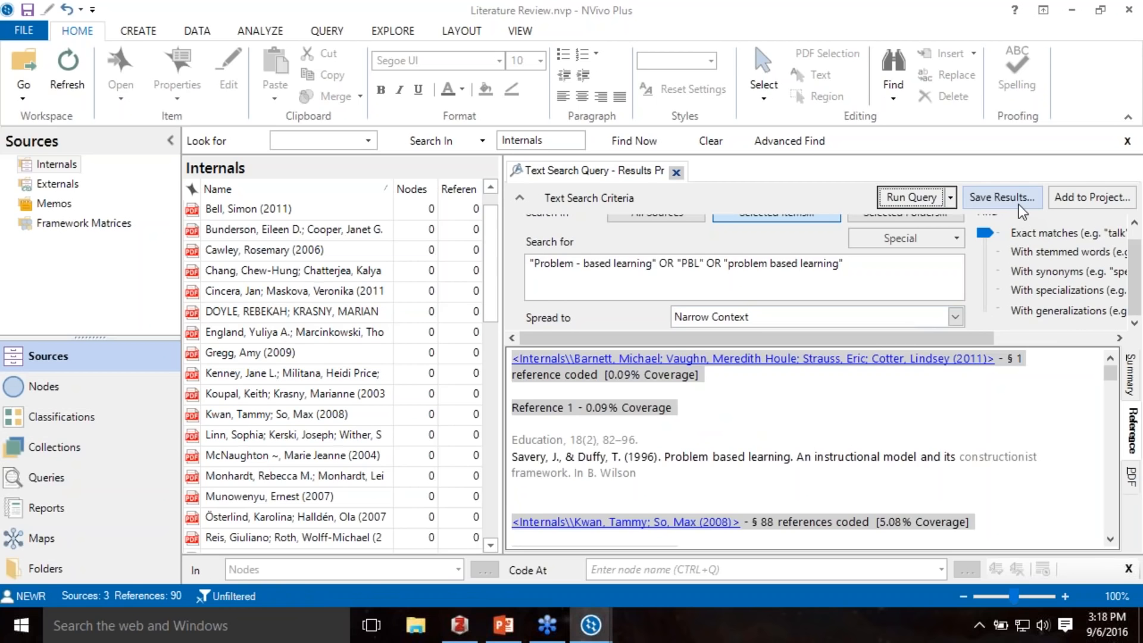
- Set the query's spread option to Broad Context and rerun it
{"action": "left_click", "coordinate": [955, 317]}
{"action": "left_click", "coordinate": [874, 384]}
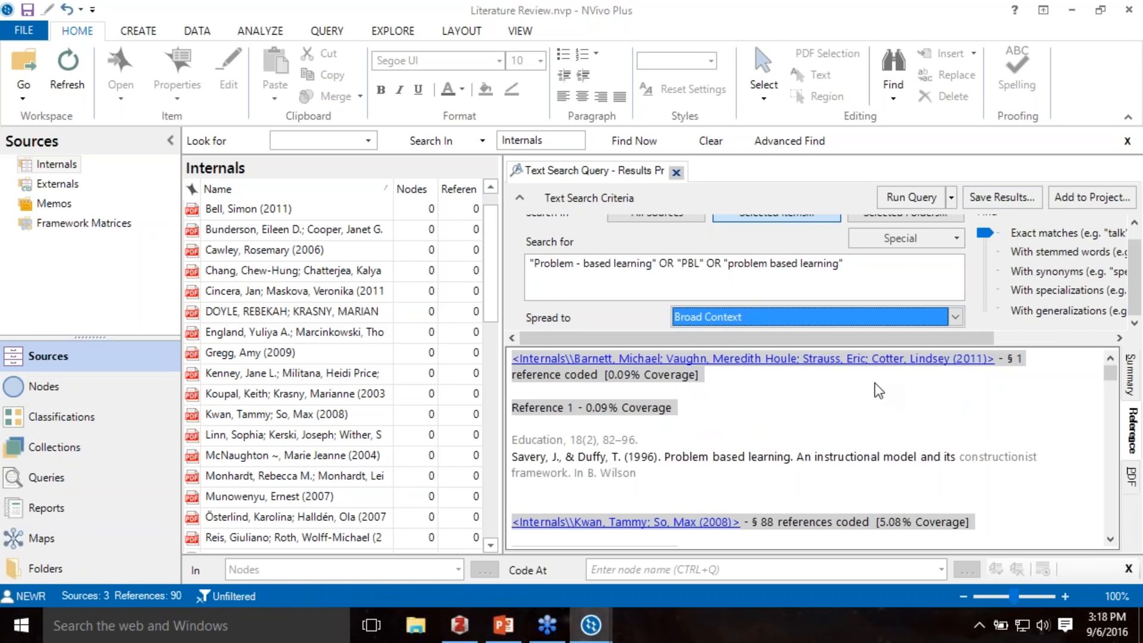
{"action": "left_click", "coordinate": [899, 197]}
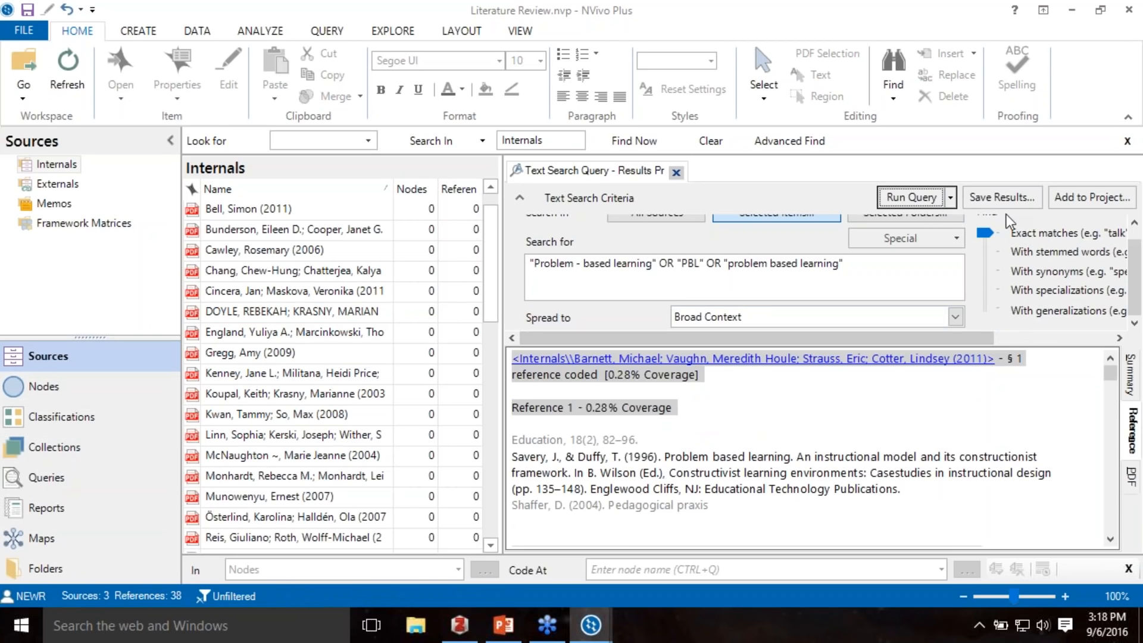
- Save the query results as a new node named Problem based learning in the Results location
{"action": "left_click", "coordinate": [1013, 196]}
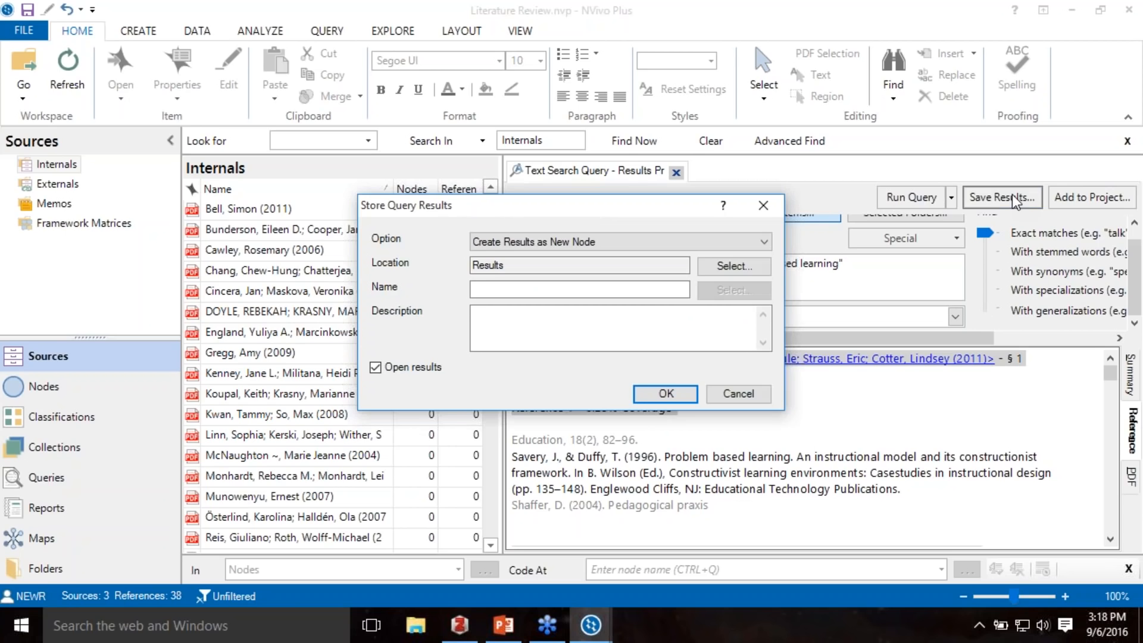
{"action": "left_click", "coordinate": [513, 288]}
{"action": "type", "text": "Problem based Idear"}
{"action": "key", "text": "BackSpace"}
{"action": "key", "text": "BackSpace"}
{"action": "key", "text": "BackSpace"}
{"action": "key", "text": "BackSpace"}
{"action": "type", "text": "earning"}
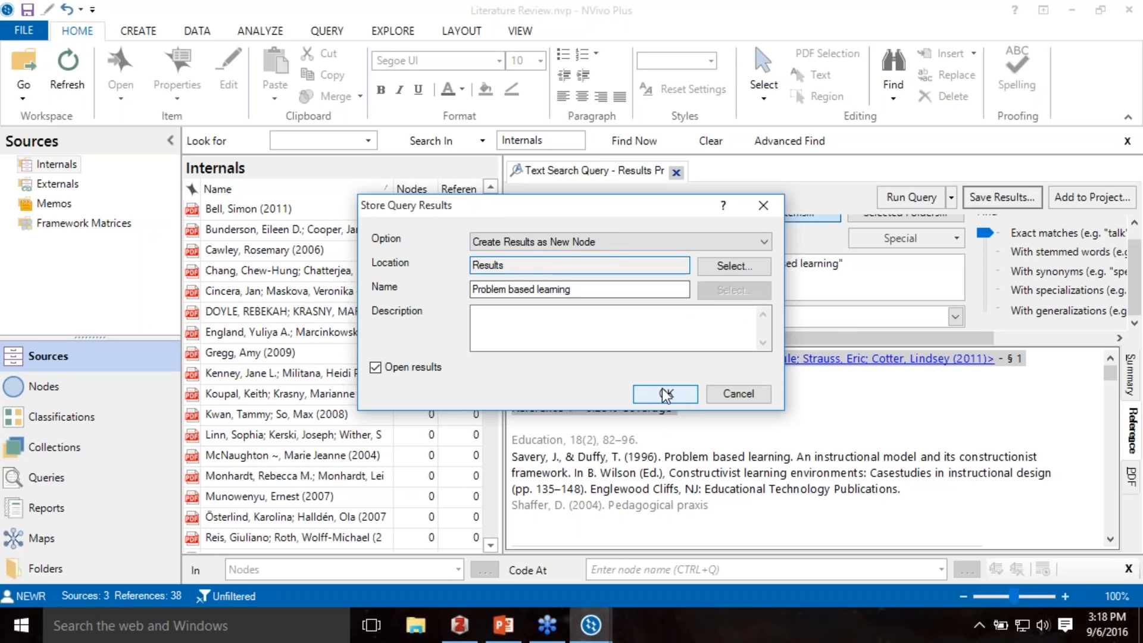
{"action": "left_click", "coordinate": [662, 390]}
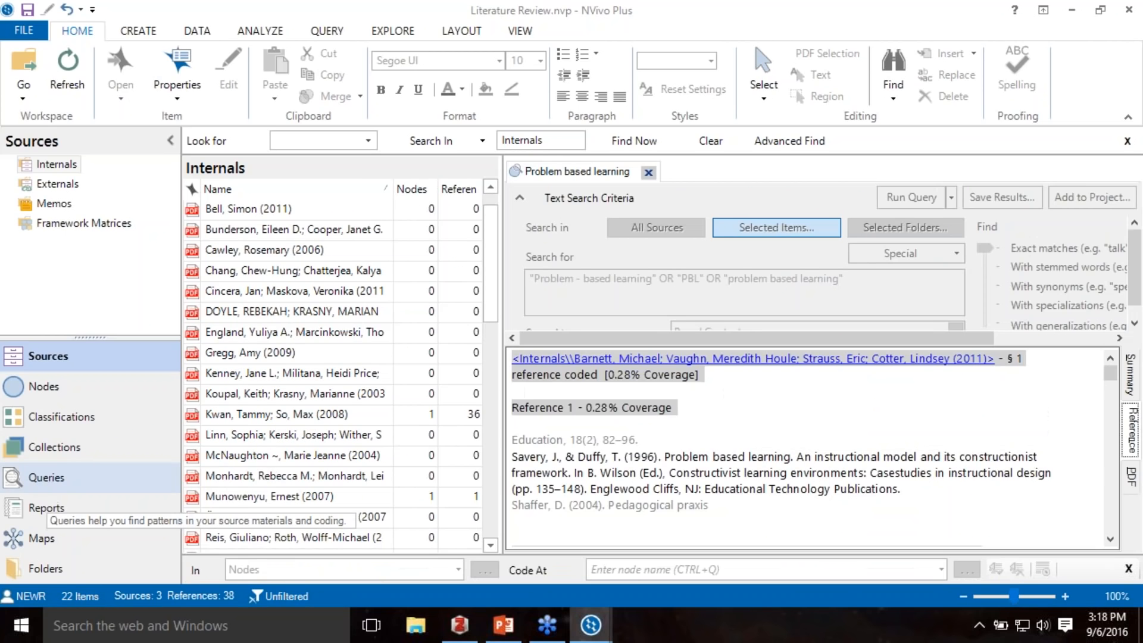
- Copy the Problem based learning result from the query Results folder into the Nodes folder
{"action": "left_click", "coordinate": [54, 479]}
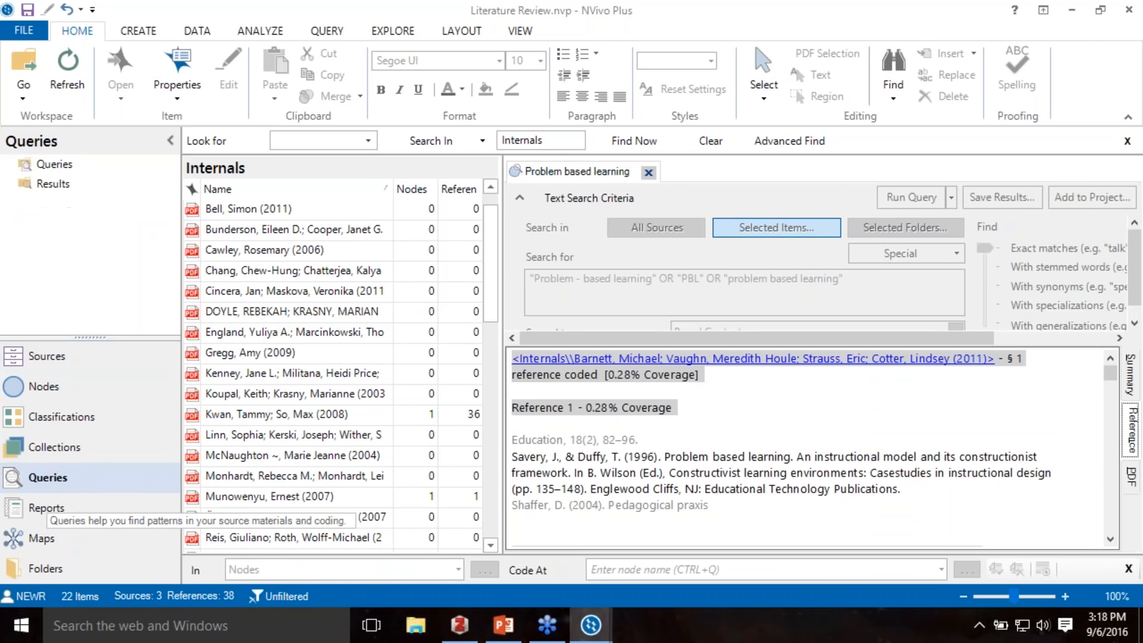
{"action": "left_click", "coordinate": [50, 184]}
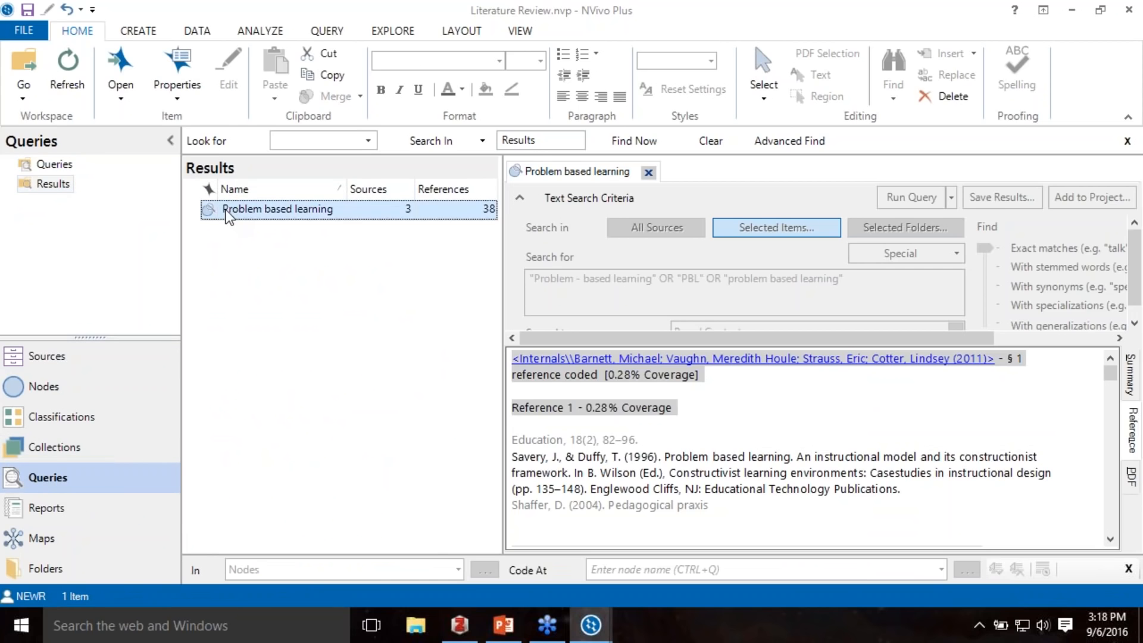
{"action": "right_click", "coordinate": [226, 210]}
{"action": "left_click", "coordinate": [284, 305]}
{"action": "left_click", "coordinate": [98, 398]}
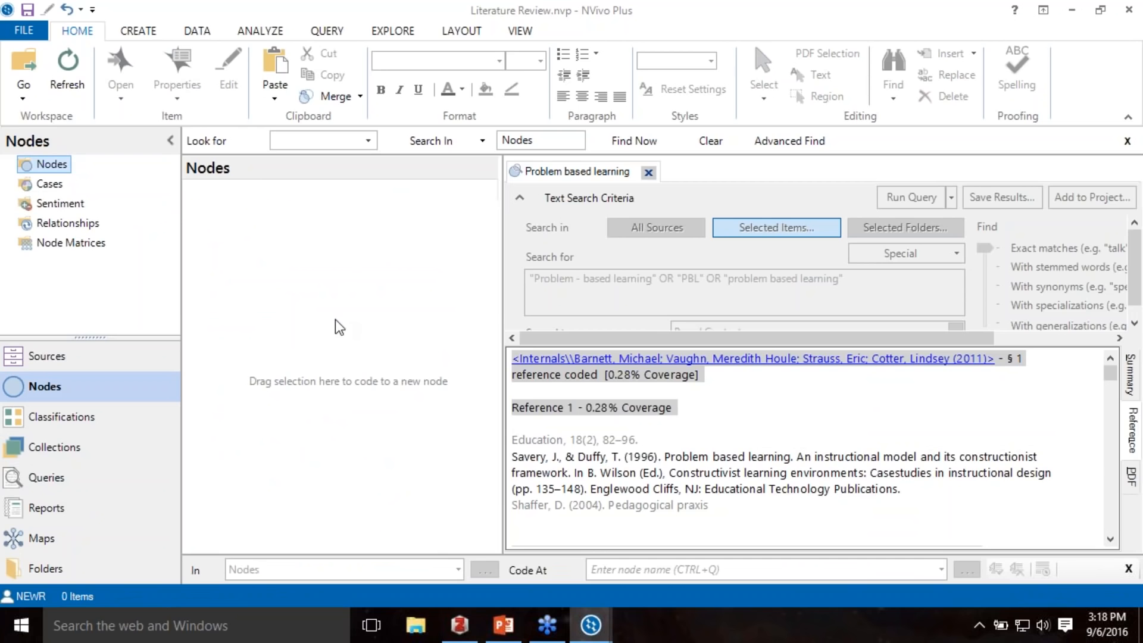
{"action": "right_click", "coordinate": [335, 319]}
{"action": "left_click", "coordinate": [381, 394]}
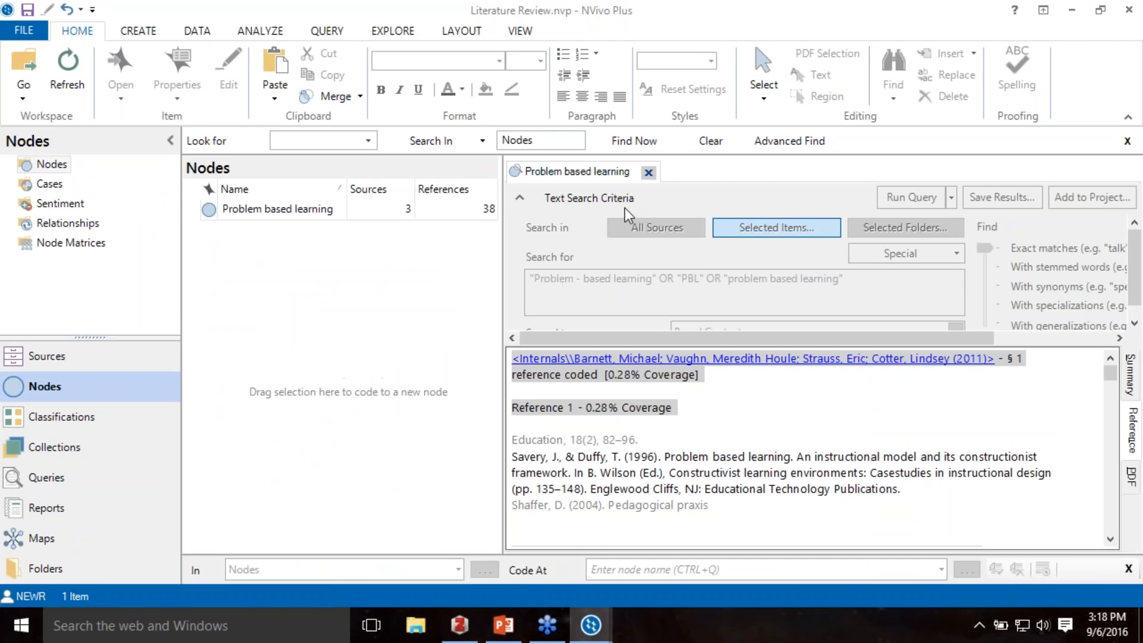
- Close the query result, open the Problem based learning node and review its coded references and source summary
{"action": "left_click", "coordinate": [648, 172]}
{"action": "double_click", "coordinate": [428, 209]}
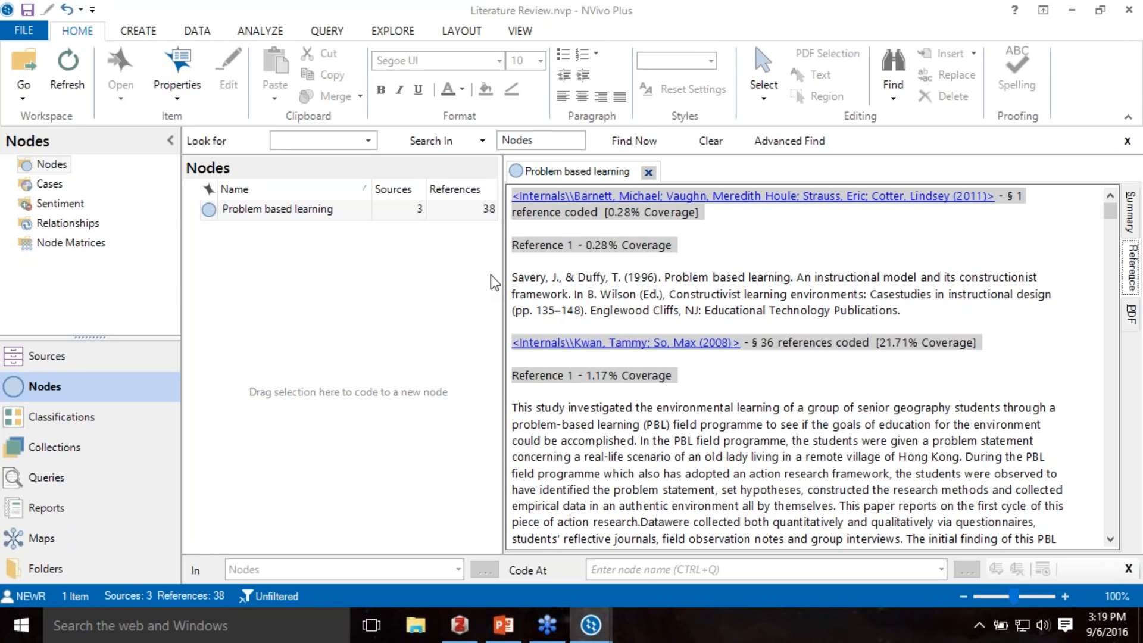
{"action": "left_click", "coordinate": [715, 424]}
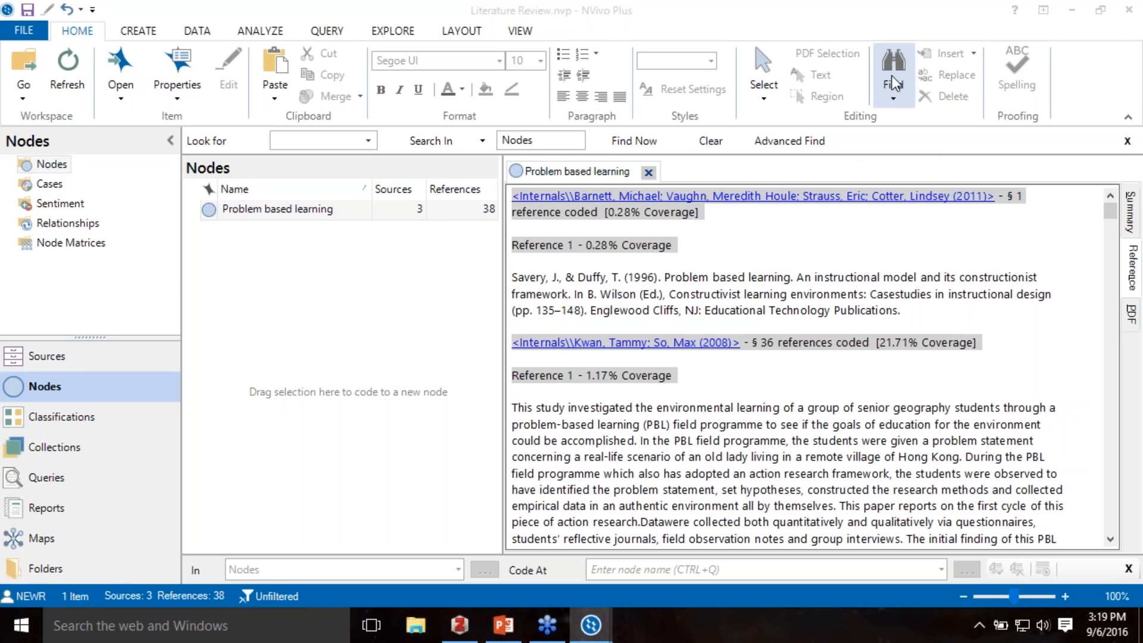
{"action": "left_click", "coordinate": [861, 256]}
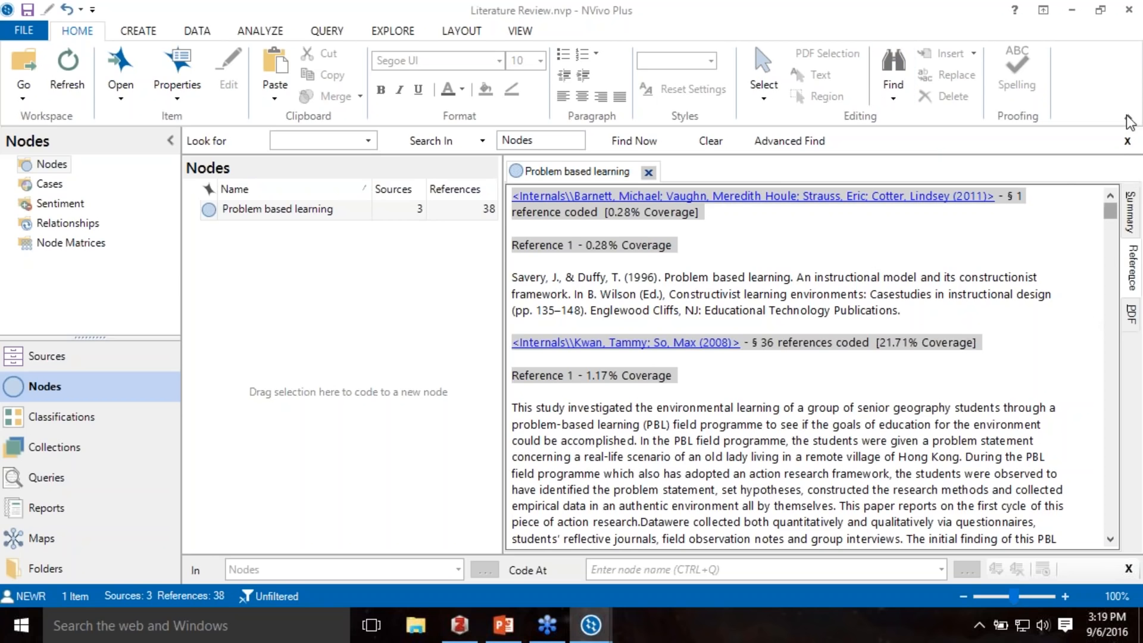
{"action": "left_click", "coordinate": [1131, 58]}
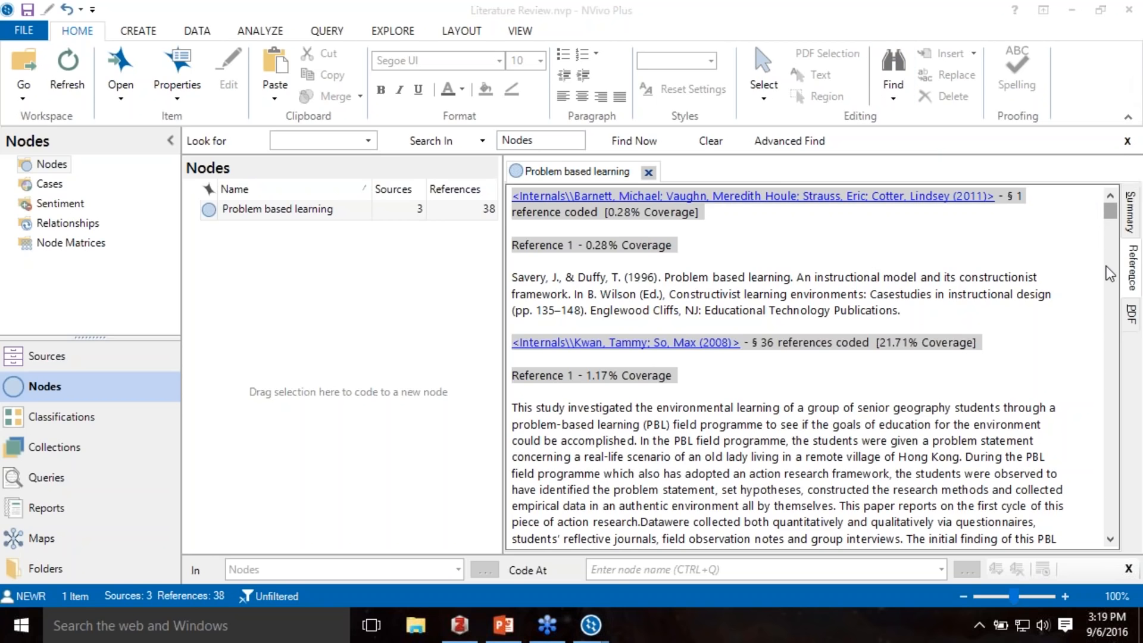
{"action": "left_click", "coordinate": [1131, 211]}
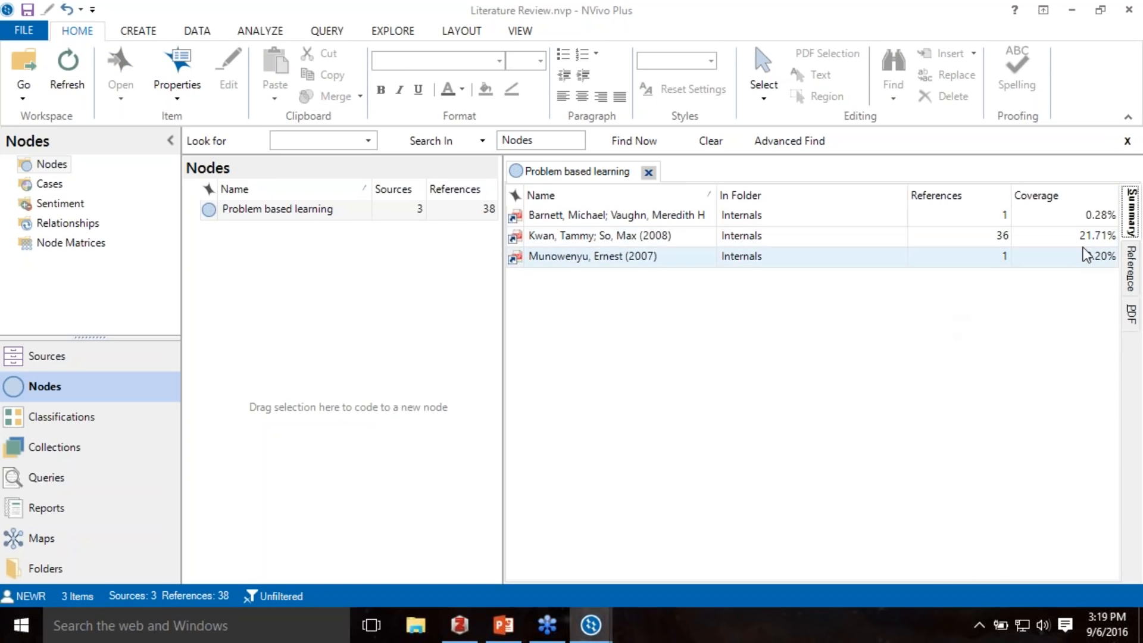
{"action": "left_click", "coordinate": [1132, 275]}
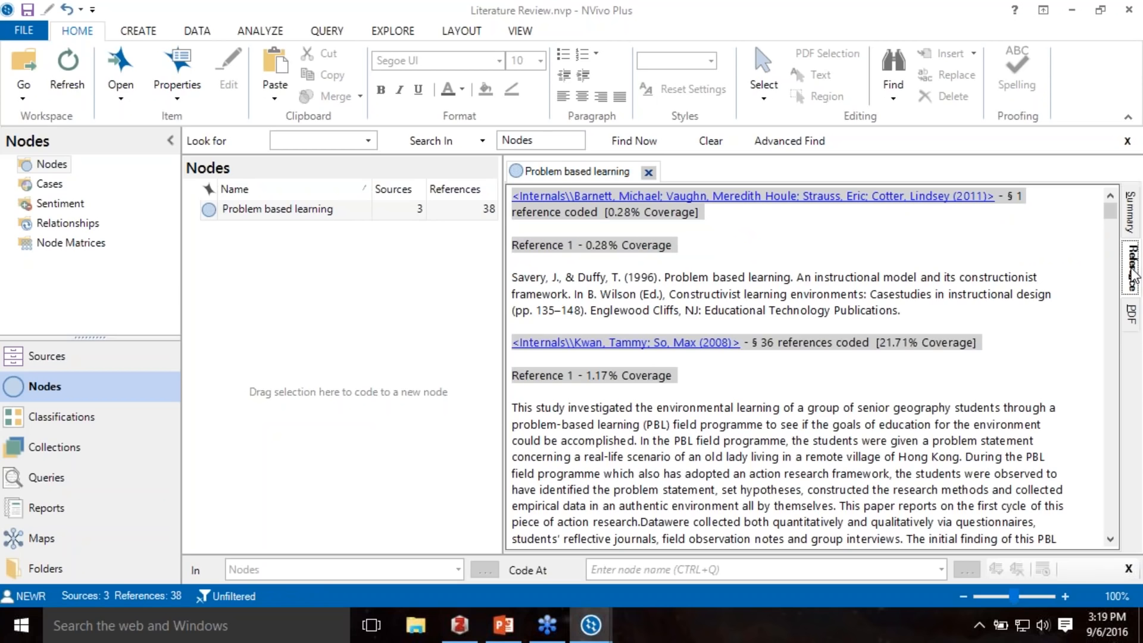
- Create a new node named Gaps in the literature
{"action": "right_click", "coordinate": [282, 326]}
{"action": "left_click", "coordinate": [323, 329]}
{"action": "type", "text": "Gaps in the L"}
{"action": "key", "text": "BackSpace"}
{"action": "type", "text": "literature"}
{"action": "key", "text": "Return"}
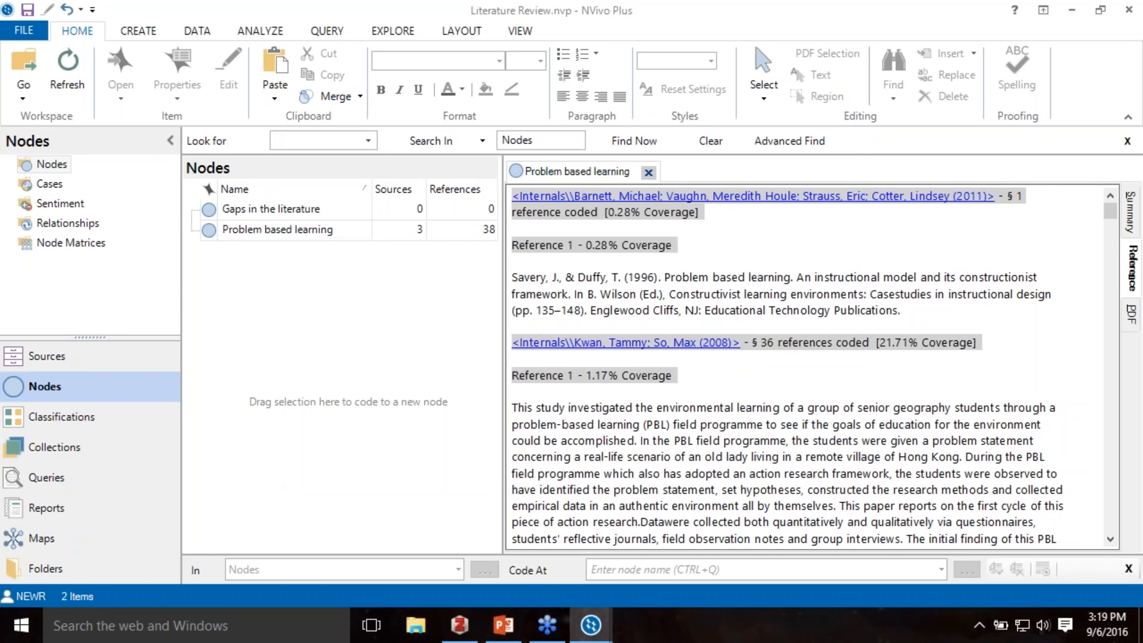
- Create a new node named Findings
{"action": "right_click", "coordinate": [262, 325]}
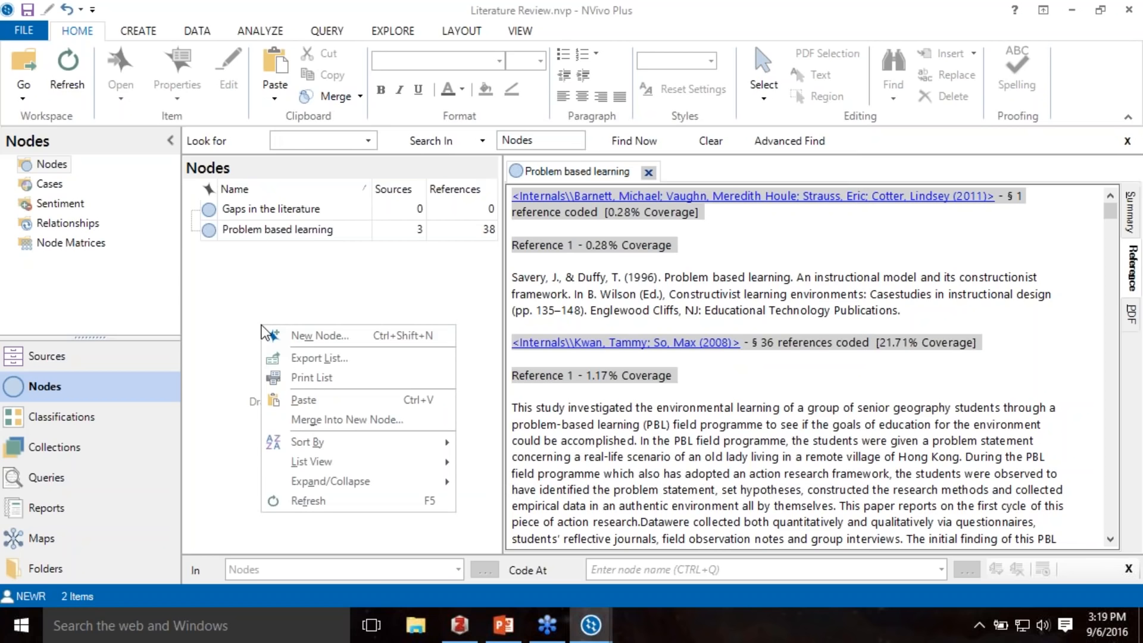
{"action": "left_click", "coordinate": [302, 333]}
{"action": "type", "text": "Findings"}
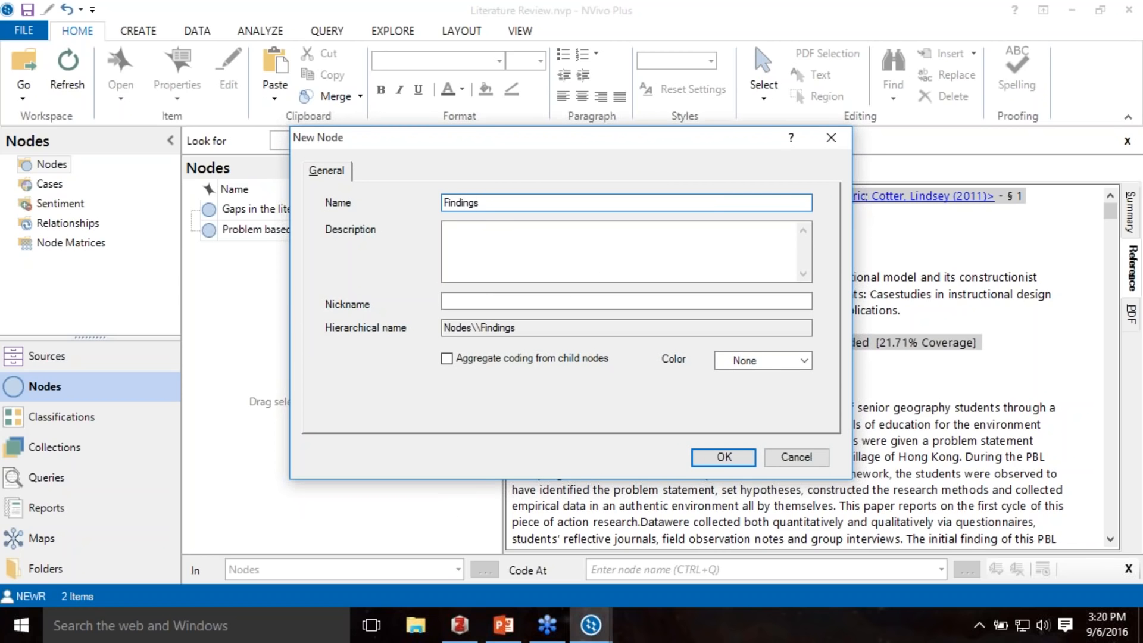
{"action": "left_click", "coordinate": [727, 459]}
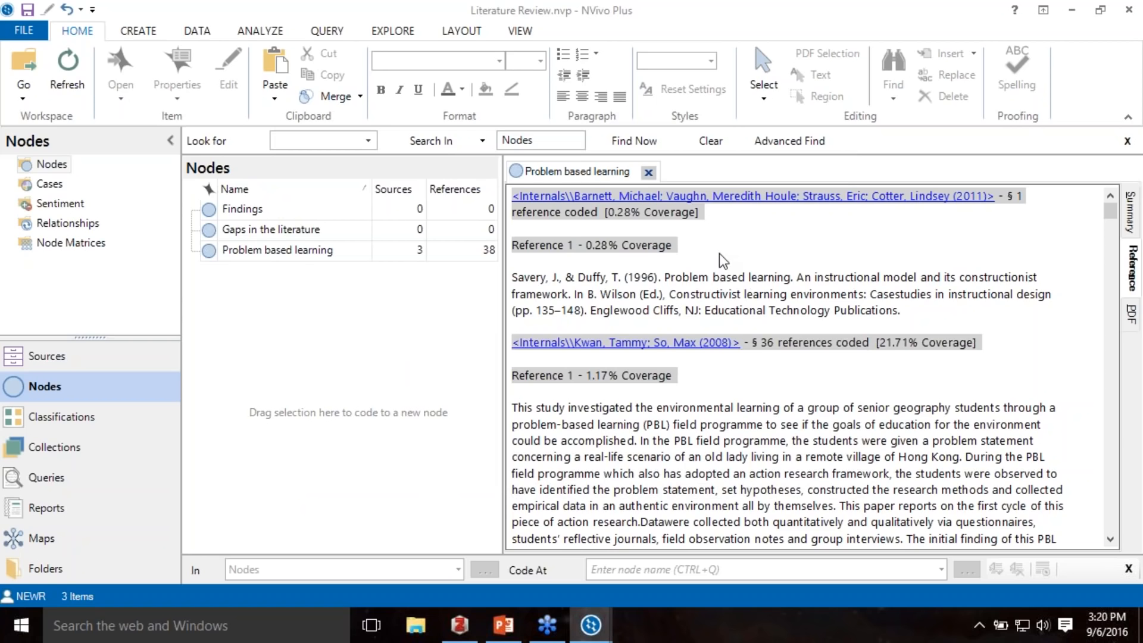
- Open the 2008 Hong Kong school case study from the node's references and display its abstract at 90% zoom
{"action": "left_click", "coordinate": [924, 315]}
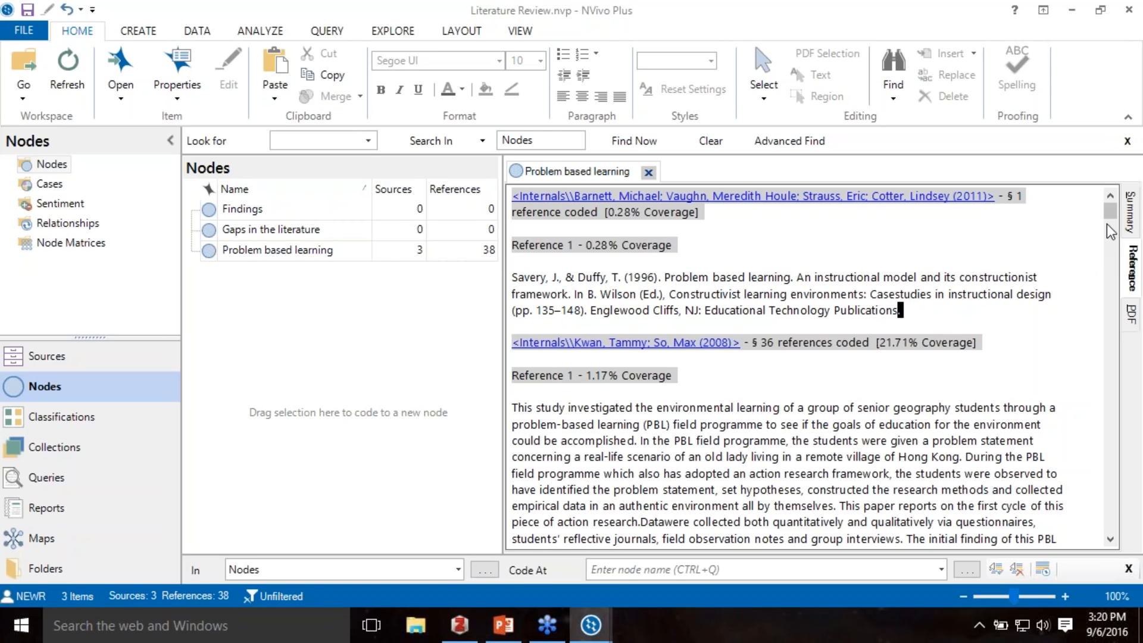
{"action": "left_click_drag", "start_coordinate": [1111, 215], "coordinate": [1103, 220]}
{"action": "left_click", "coordinate": [661, 208]}
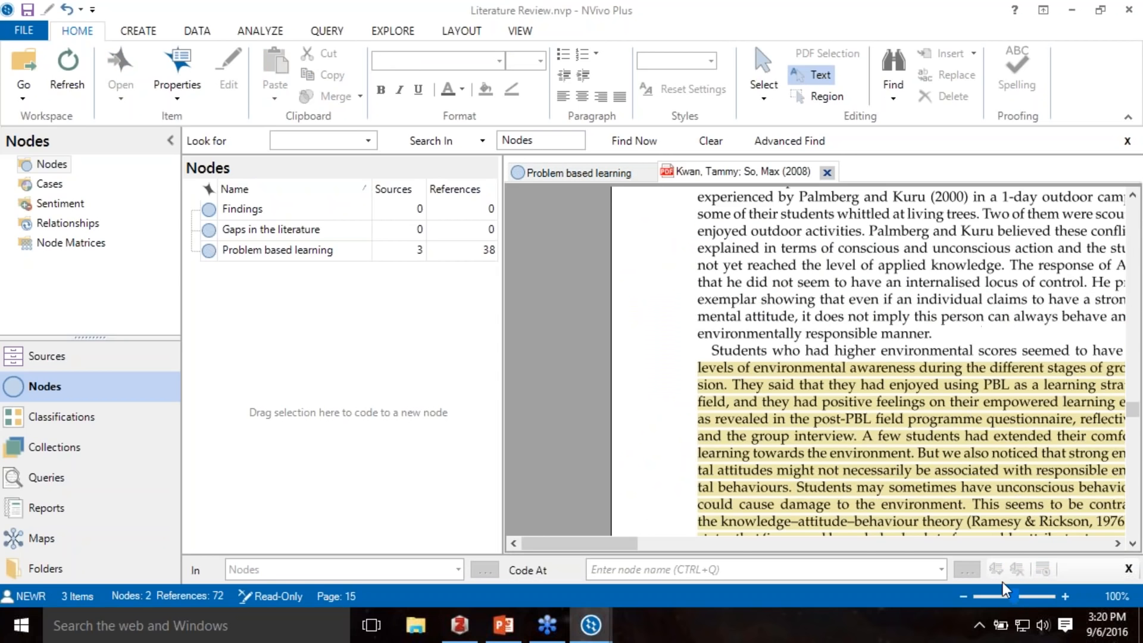
{"action": "left_click", "coordinate": [961, 597]}
{"action": "left_click", "coordinate": [961, 598]}
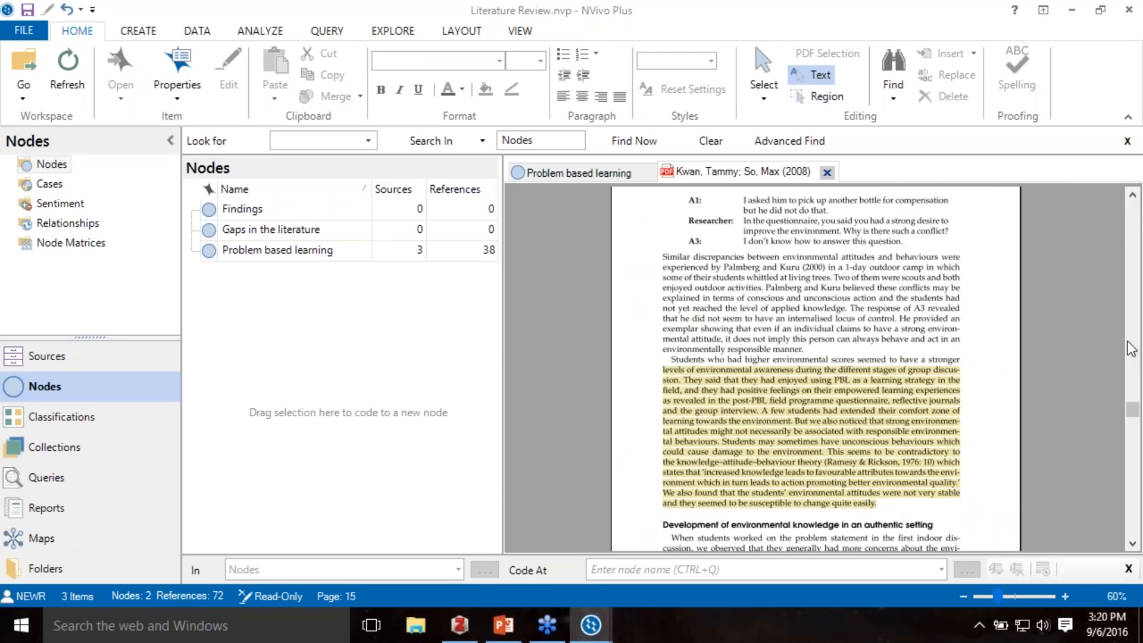
{"action": "scroll", "coordinate": [1137, 283], "scroll_direction": "down", "scroll_amount": 5}
{"action": "scroll", "coordinate": [1137, 283], "scroll_direction": "up", "scroll_amount": 10}
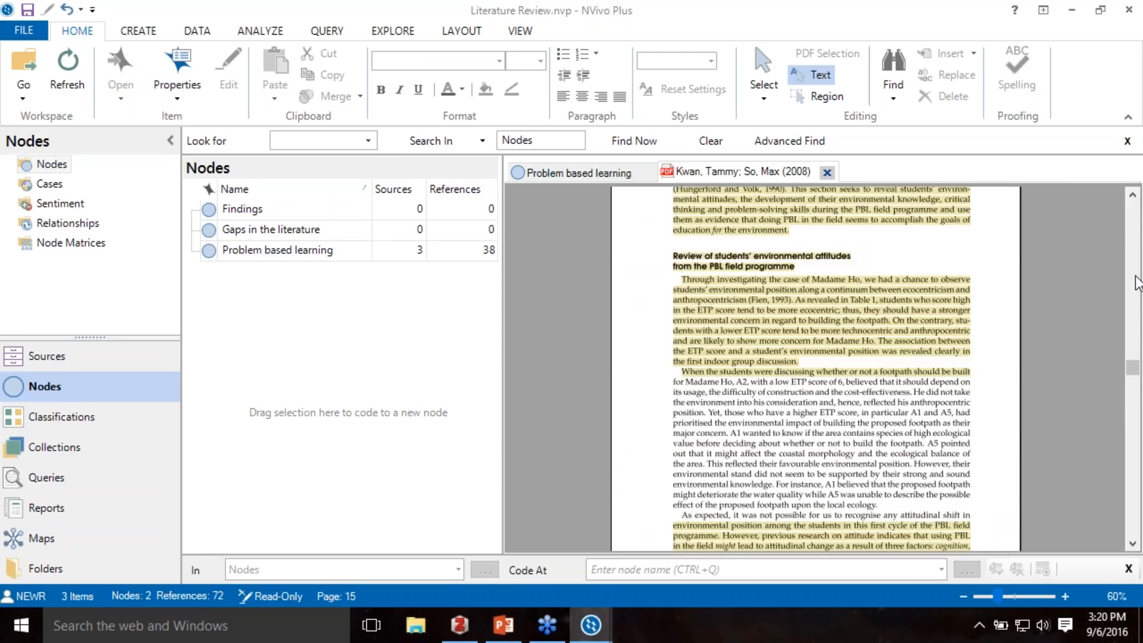
{"action": "left_click_drag", "start_coordinate": [1135, 353], "coordinate": [1122, 225]}
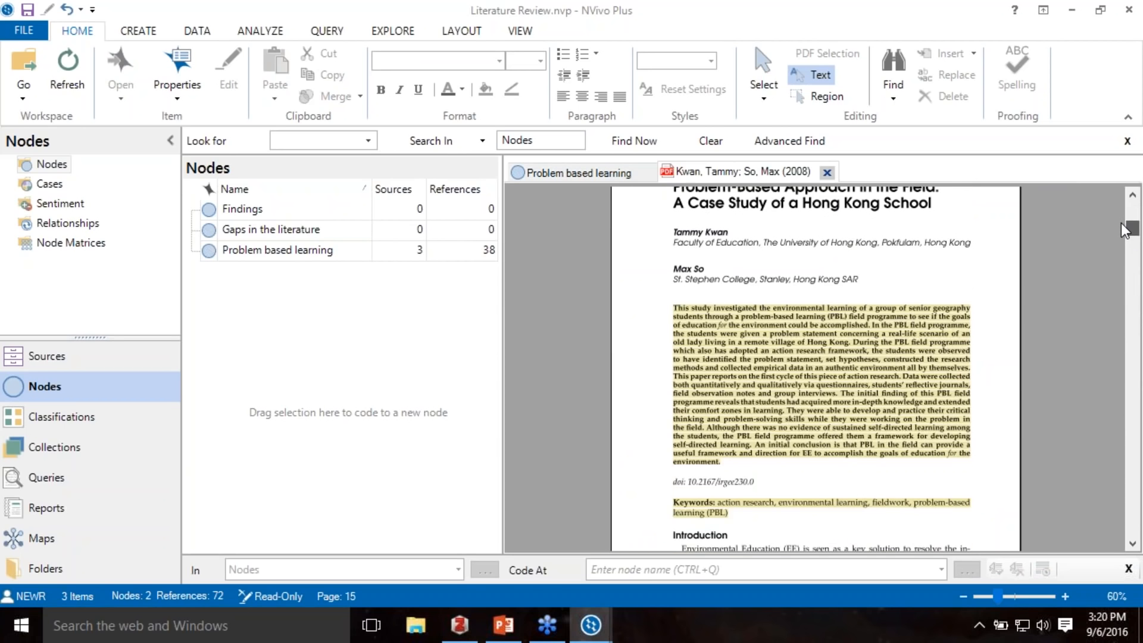
{"action": "left_click", "coordinate": [1066, 596]}
{"action": "left_click", "coordinate": [1066, 596]}
{"action": "left_click", "coordinate": [1065, 596]}
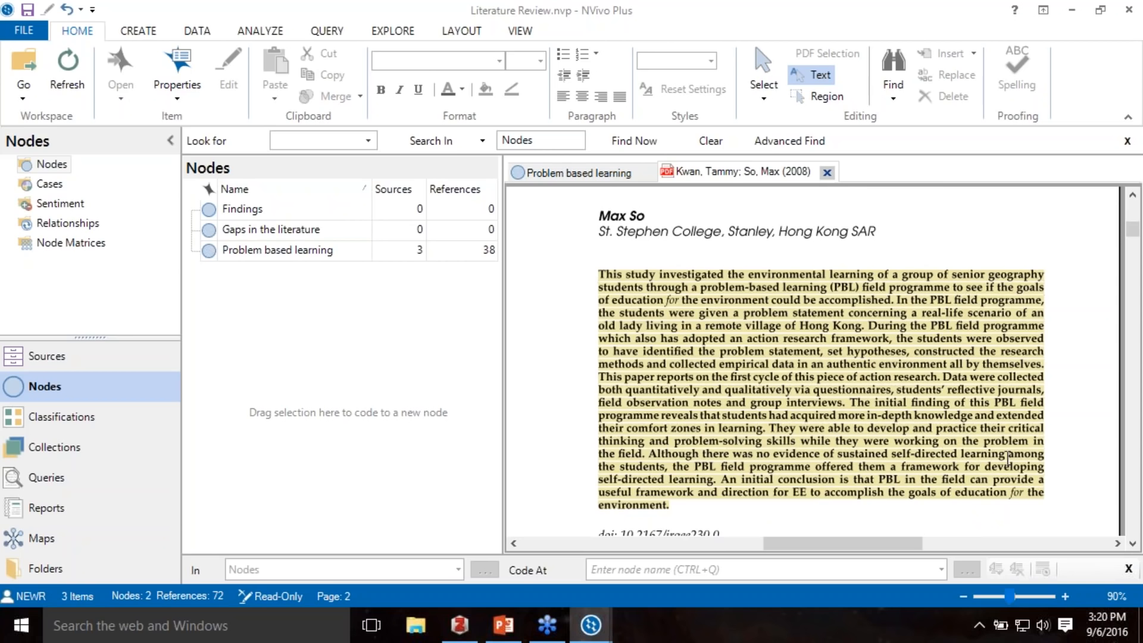
- Display coding stripes for the nodes recently coding the paper and narrow the stripes area so the abstract is readable
{"action": "left_click", "coordinate": [526, 37]}
{"action": "left_click", "coordinate": [511, 72]}
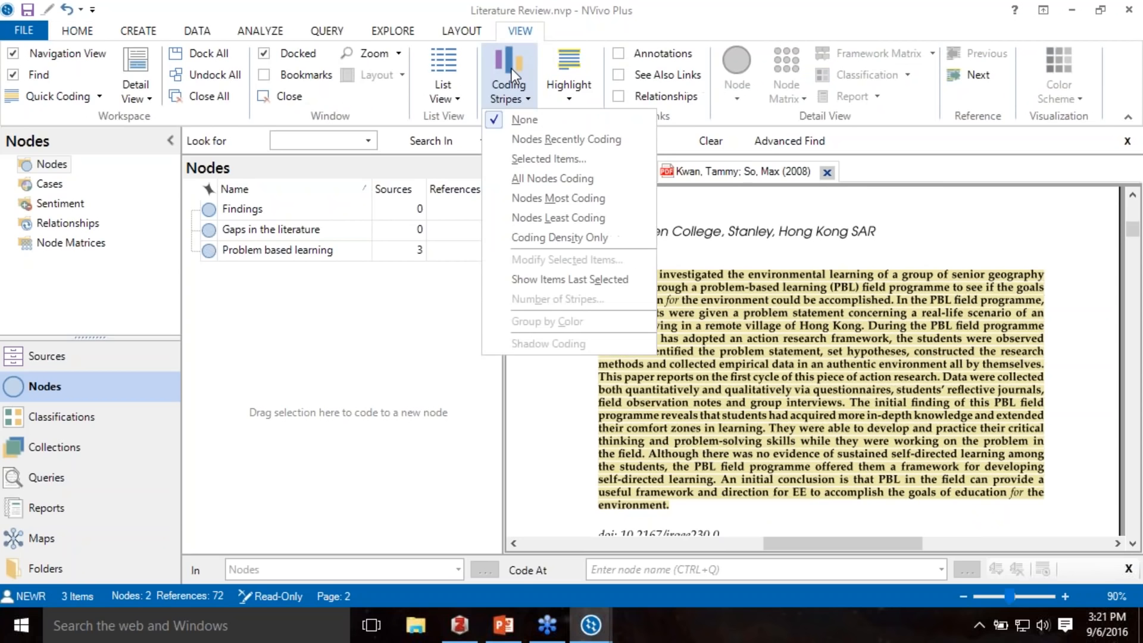
{"action": "left_click", "coordinate": [535, 139]}
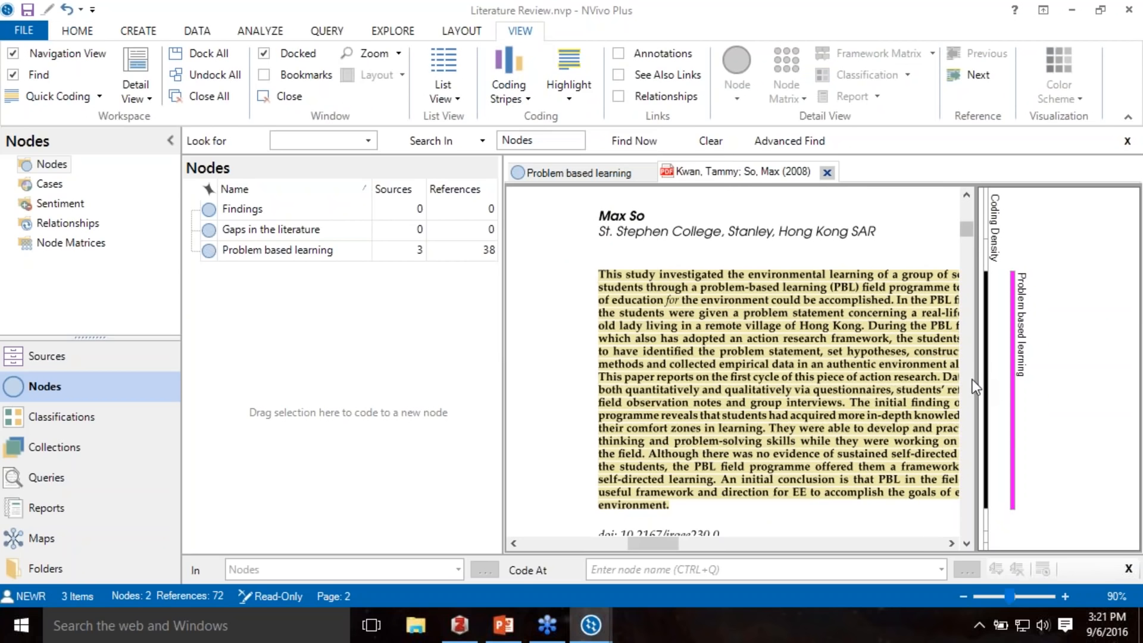
{"action": "left_click_drag", "start_coordinate": [973, 379], "coordinate": [1051, 377]}
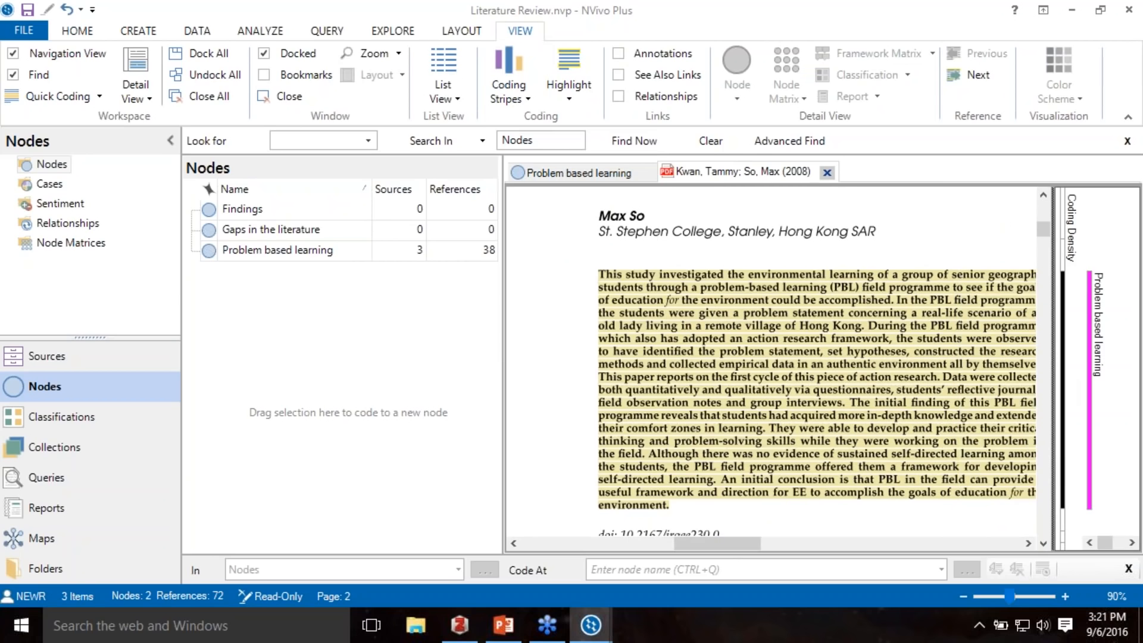
{"action": "left_click_drag", "start_coordinate": [722, 544], "coordinate": [777, 544]}
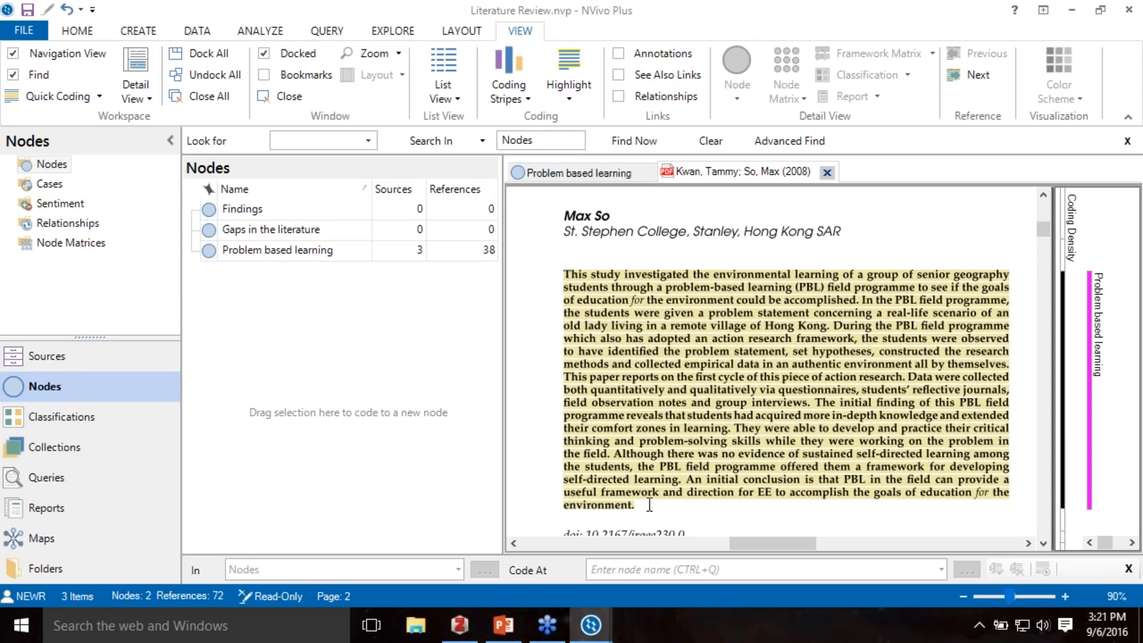
- Uncode the paper's whole abstract paragraph from the Problem based learning node
{"action": "left_click_drag", "start_coordinate": [649, 505], "coordinate": [564, 274]}
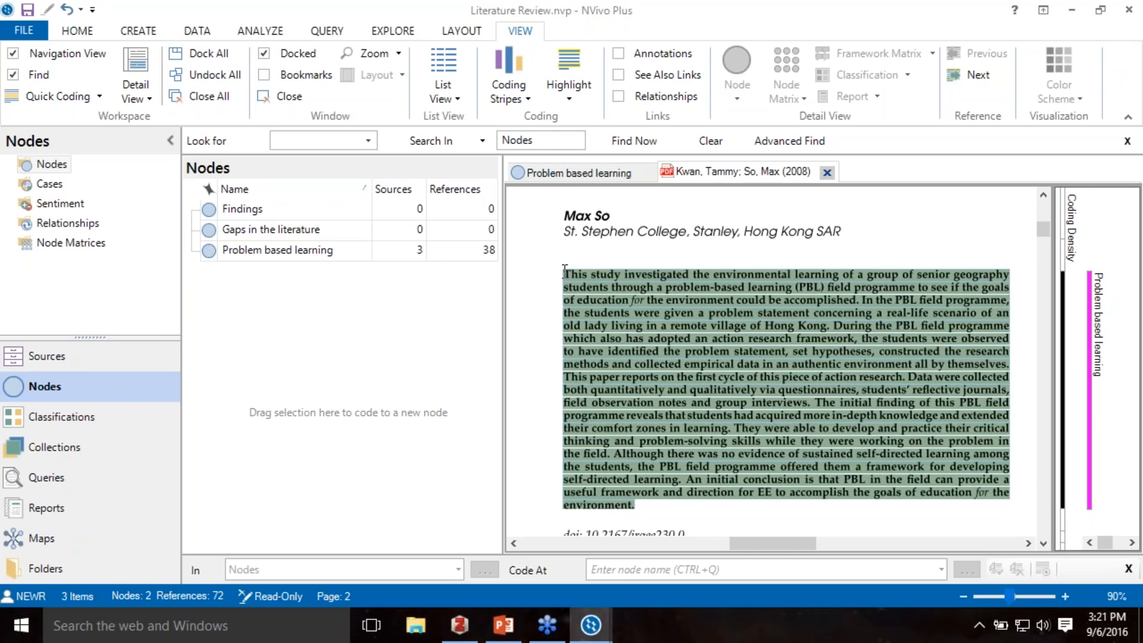
{"action": "right_click", "coordinate": [685, 387]}
{"action": "left_click", "coordinate": [748, 398]}
{"action": "left_click", "coordinate": [405, 238]}
{"action": "left_click", "coordinate": [837, 467]}
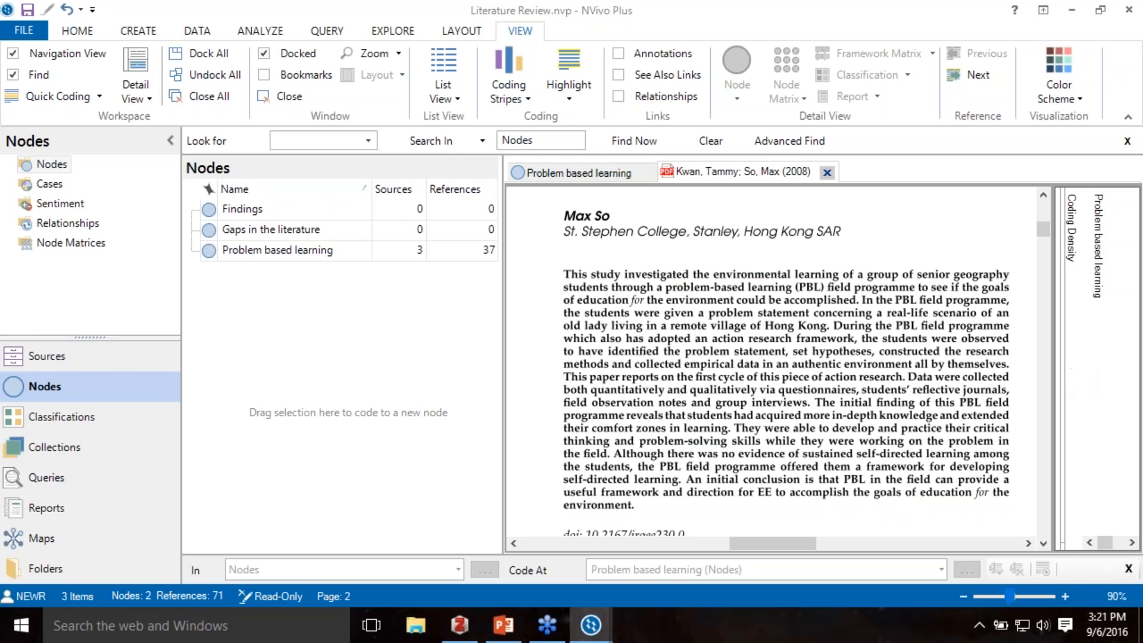
- Code the passage from "In attaining the goals of education" to the Johnson & Johnson citation at a new node named Benefits
{"action": "left_click", "coordinate": [614, 177]}
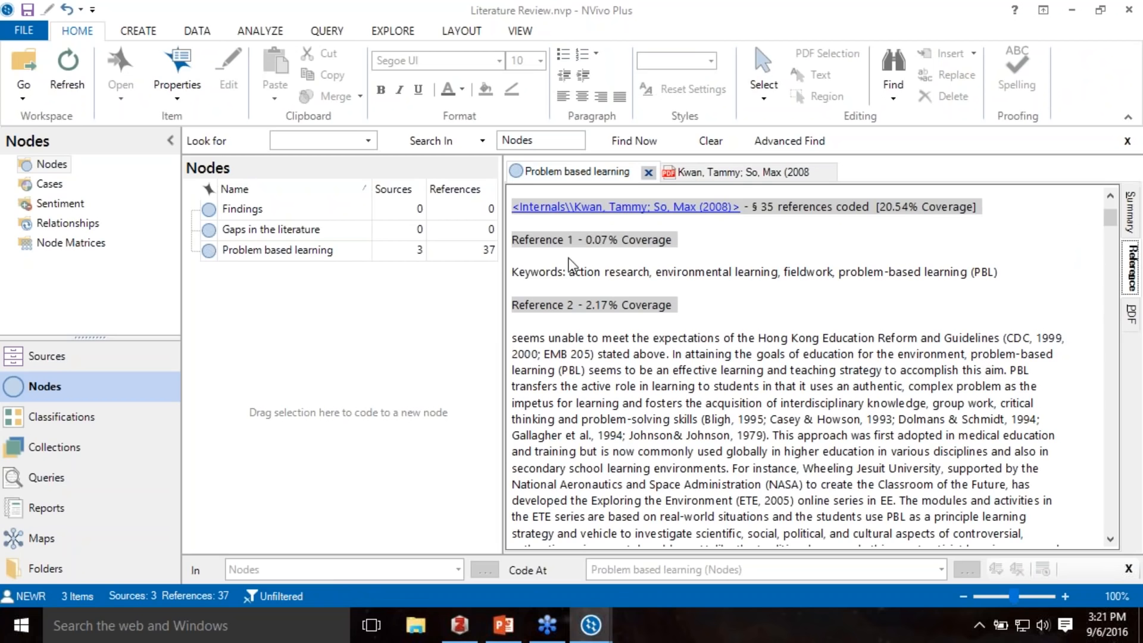
{"action": "left_click", "coordinate": [728, 170]}
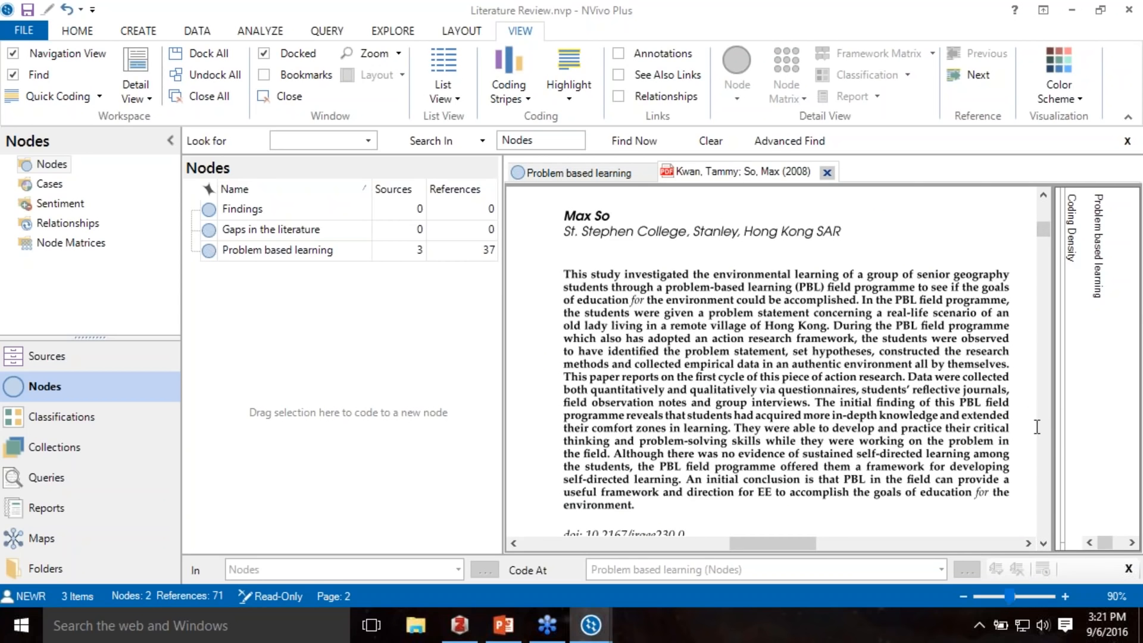
{"action": "scroll", "coordinate": [1046, 437], "scroll_direction": "down", "scroll_amount": 10}
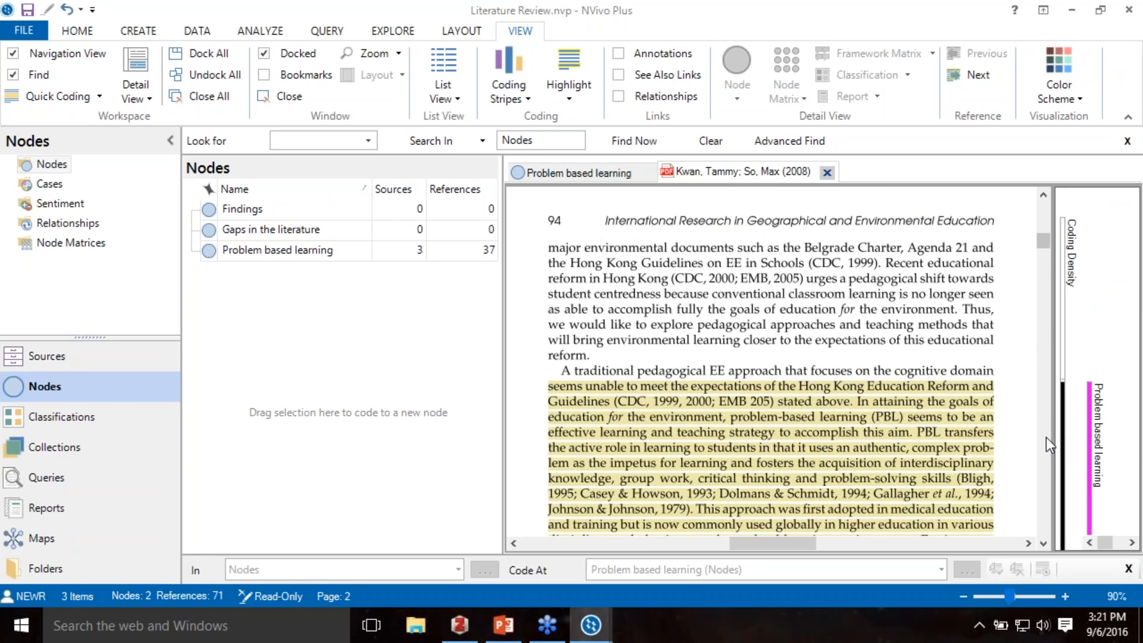
{"action": "scroll", "coordinate": [1046, 542], "scroll_direction": "down", "scroll_amount": 3}
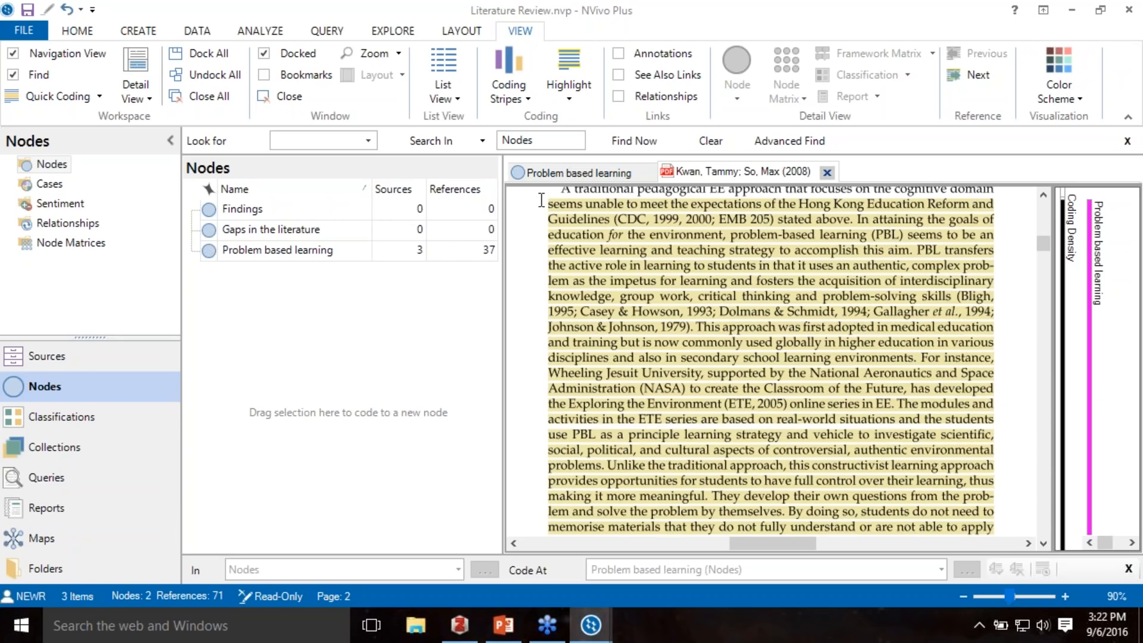
{"action": "left_click_drag", "start_coordinate": [857, 221], "coordinate": [696, 328]}
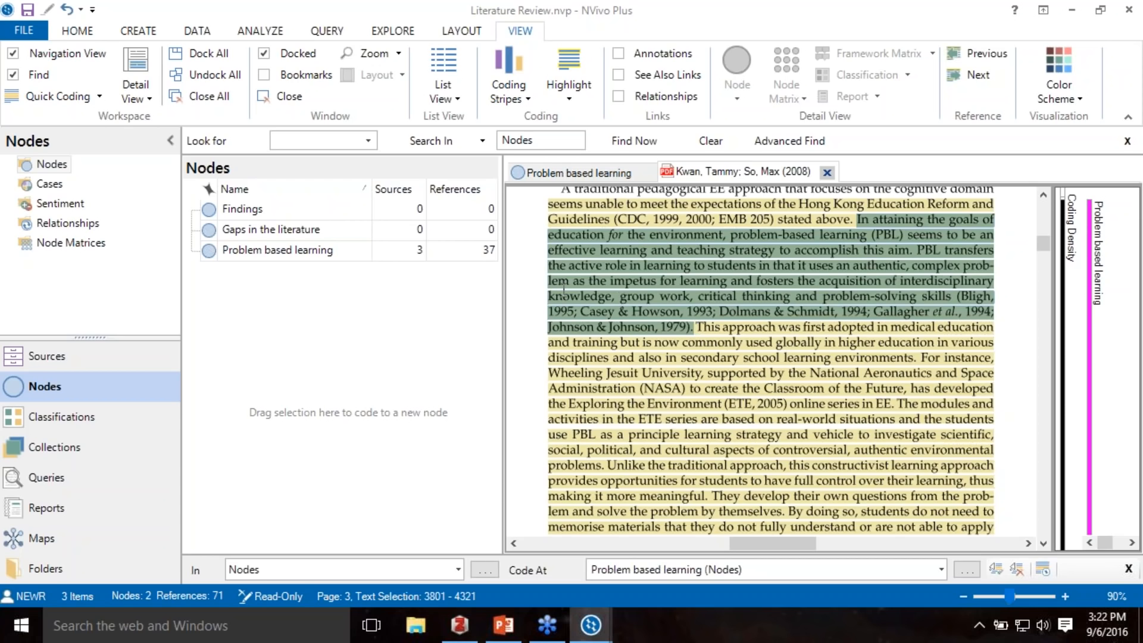
{"action": "right_click", "coordinate": [648, 270]}
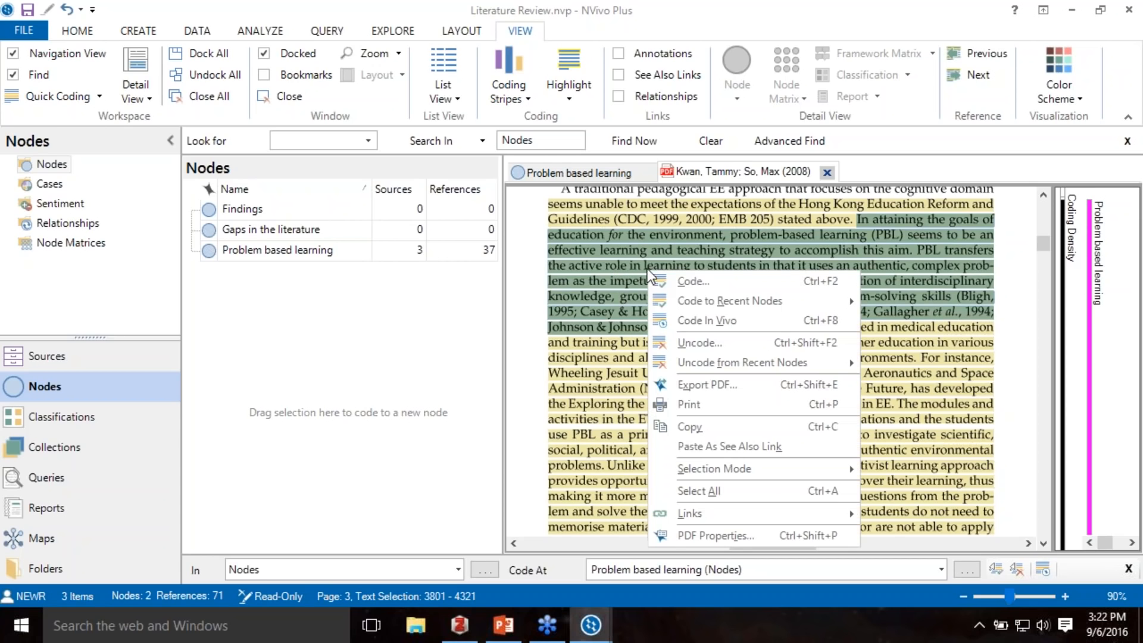
{"action": "left_click", "coordinate": [702, 286]}
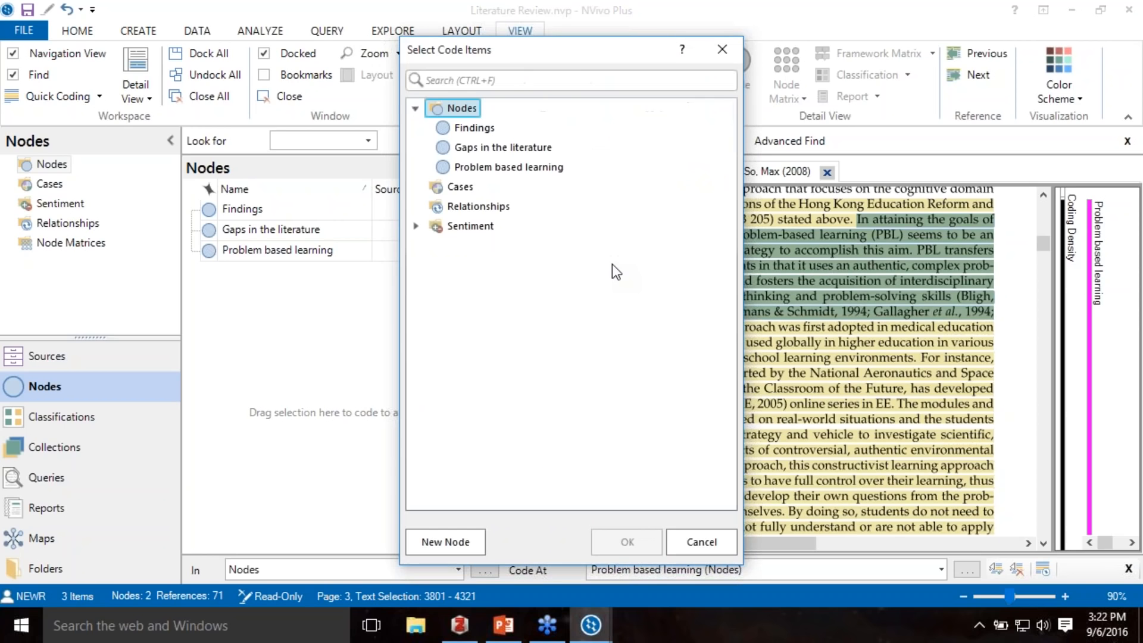
{"action": "left_click", "coordinate": [417, 546]}
{"action": "type", "text": "Benefits"}
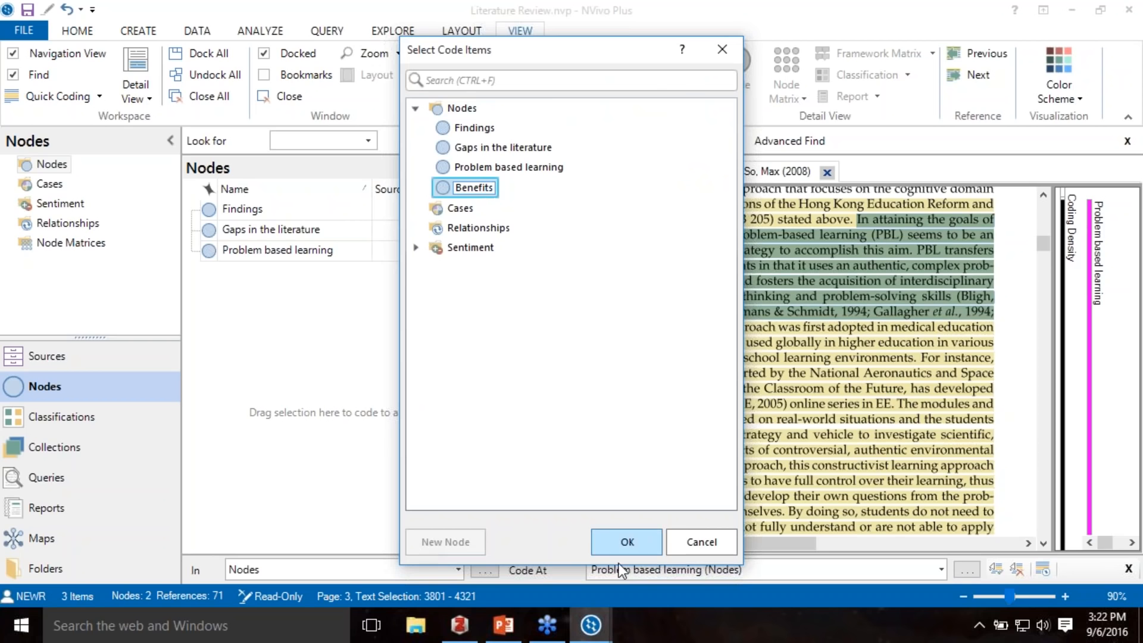
{"action": "left_click", "coordinate": [645, 541]}
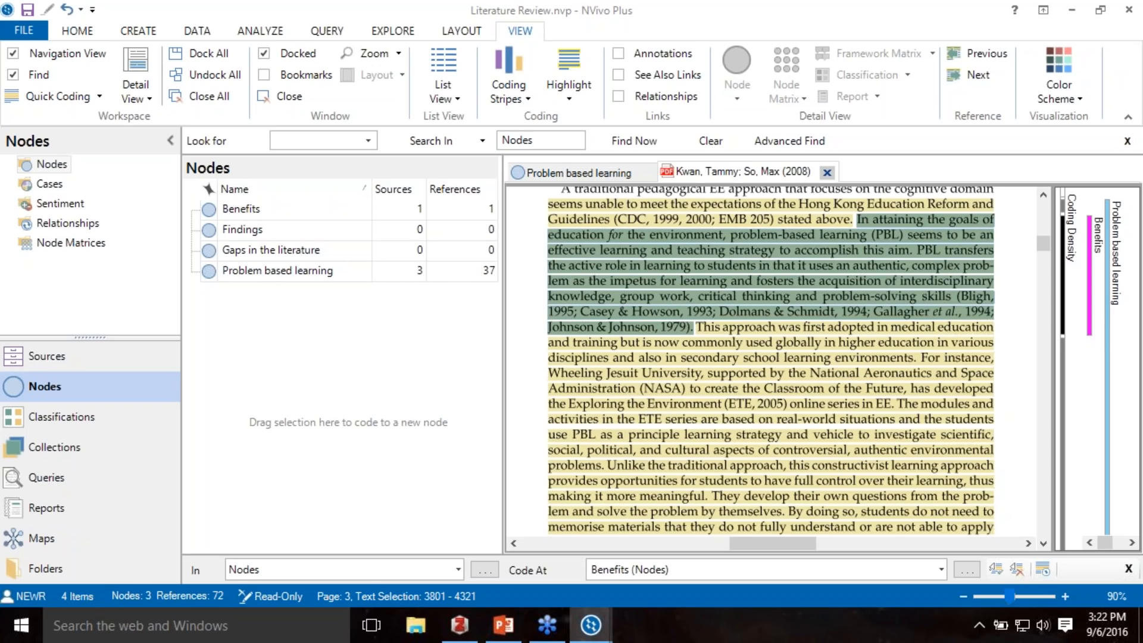
- Run a coding query across all sources for content coded at both the Benefits and Problem based learning nodes
{"action": "left_click", "coordinate": [324, 33]}
{"action": "left_click", "coordinate": [256, 66]}
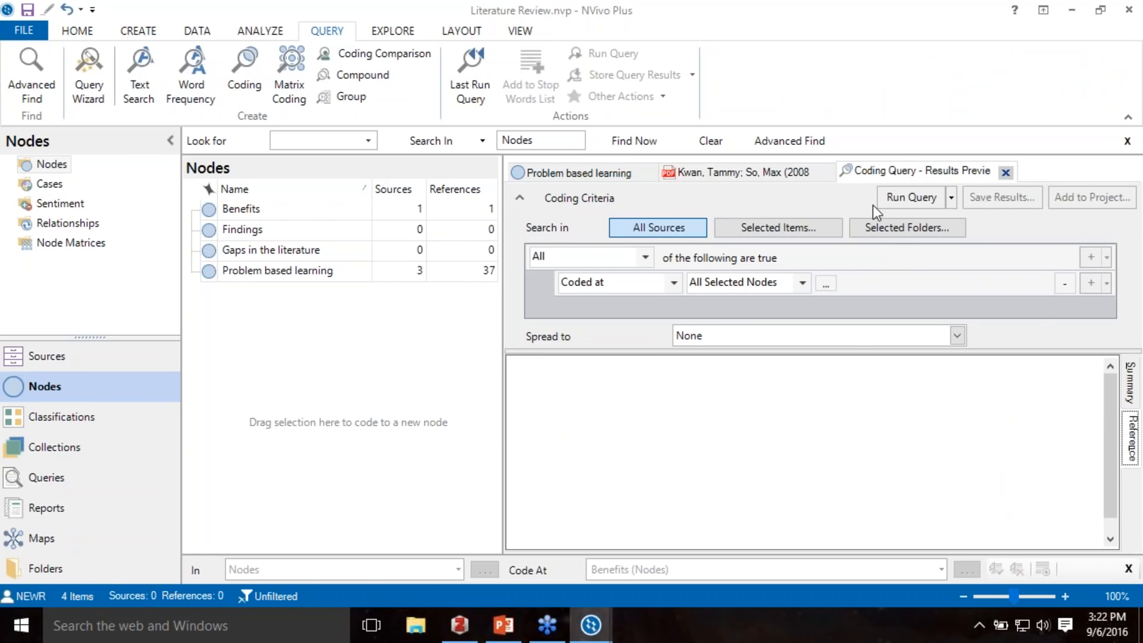
{"action": "left_click", "coordinate": [825, 284]}
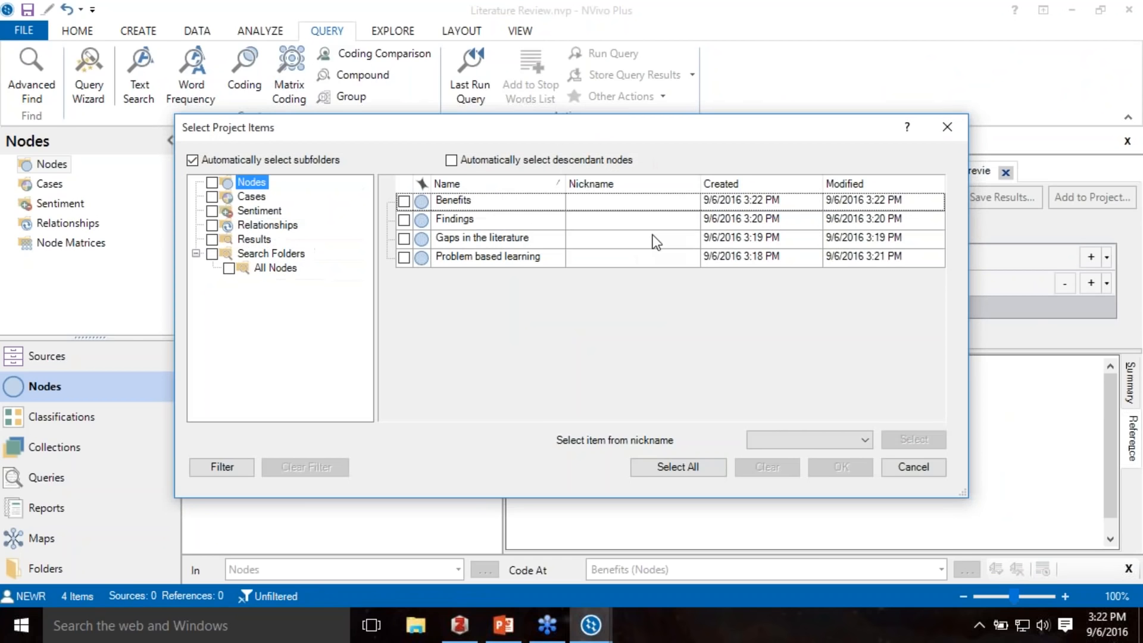
{"action": "left_click", "coordinate": [404, 203]}
{"action": "left_click", "coordinate": [404, 257]}
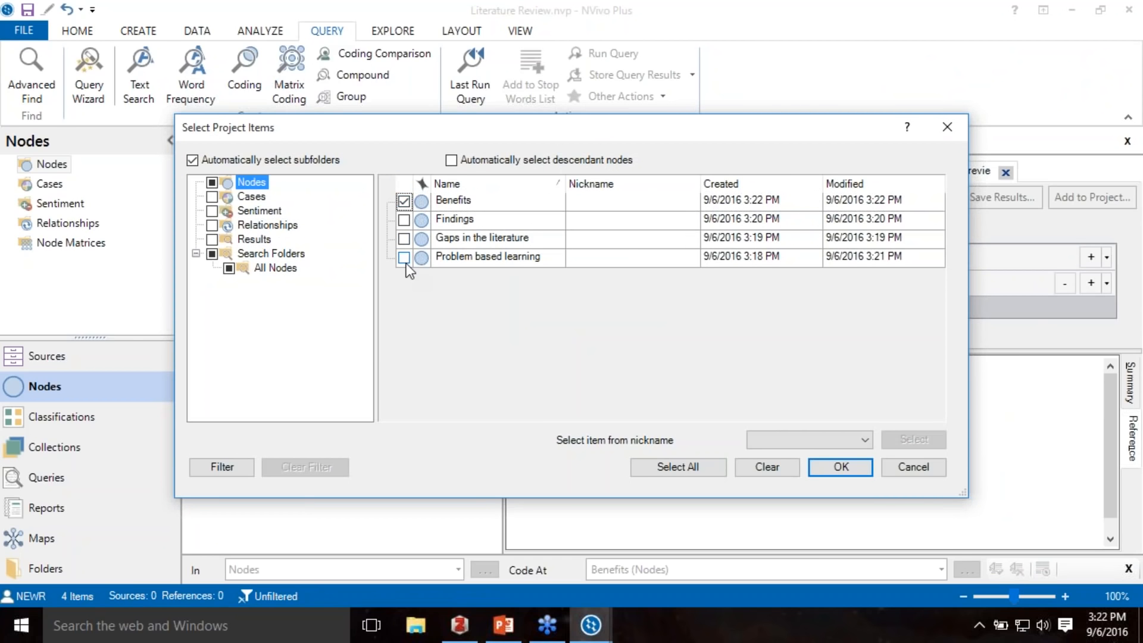
{"action": "left_click", "coordinate": [833, 467]}
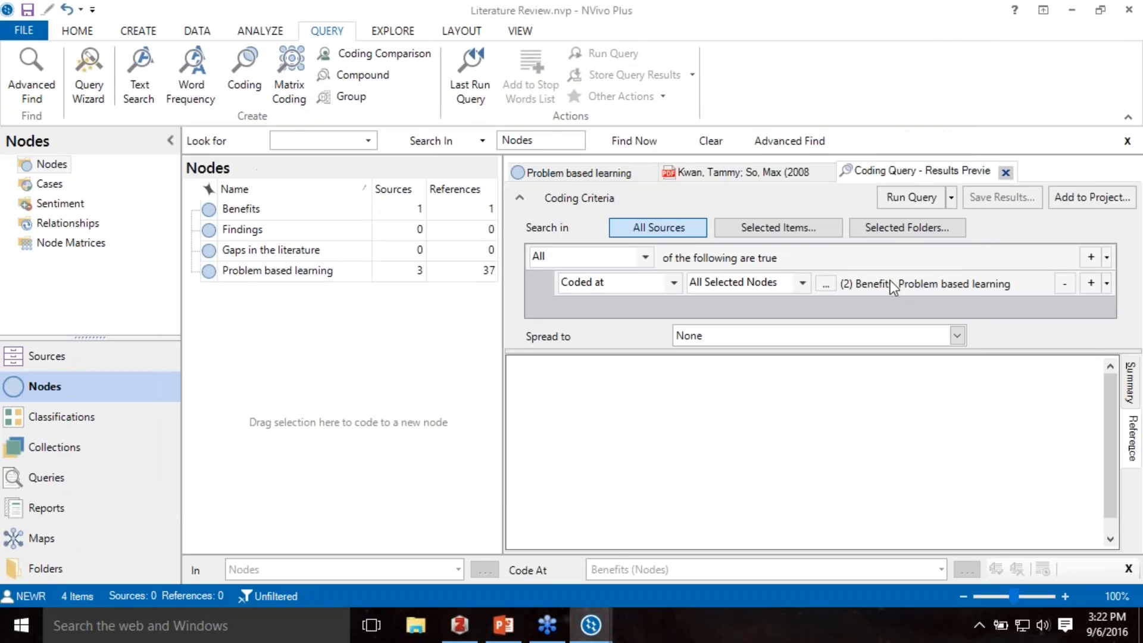
{"action": "left_click", "coordinate": [906, 198]}
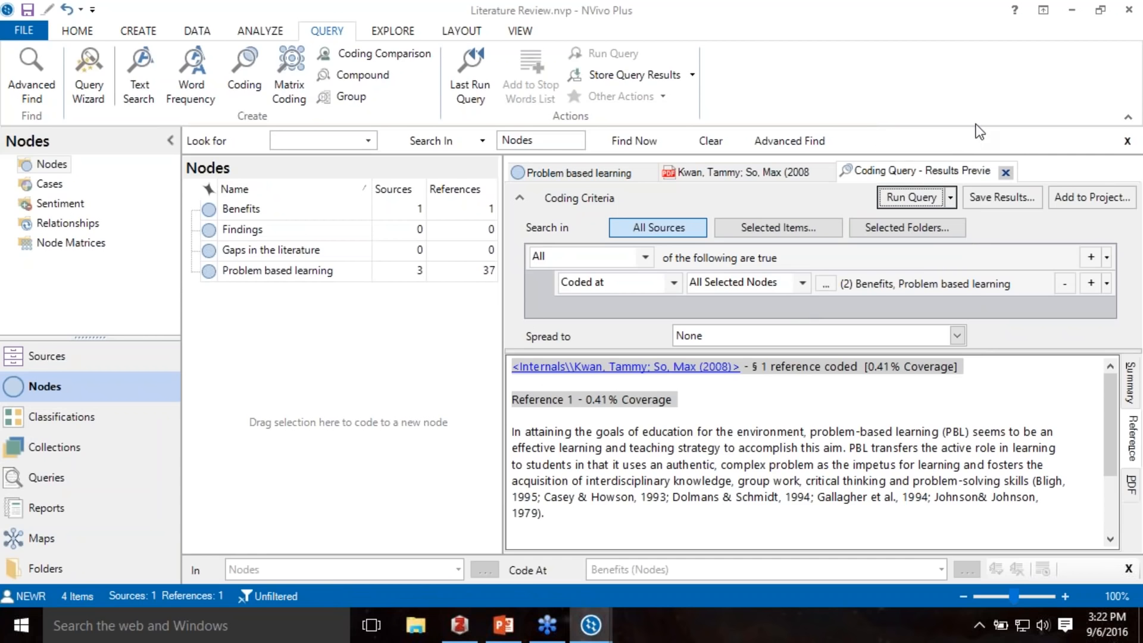
- Close the coding query results, the Problem based learning node and the 2008 paper
{"action": "left_click", "coordinate": [1006, 173]}
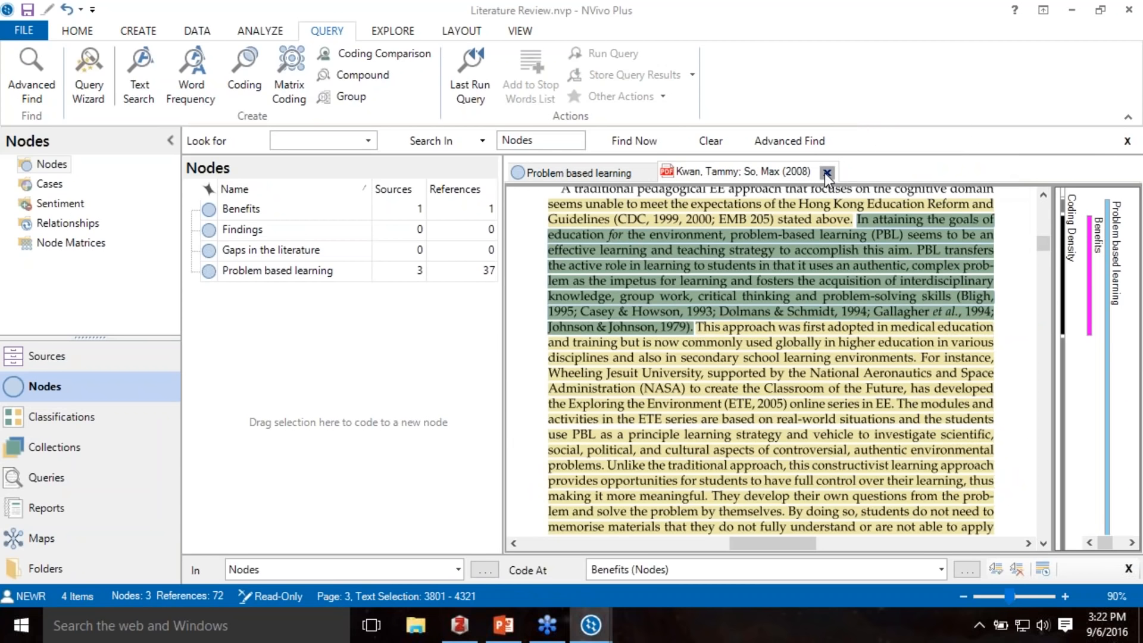
{"action": "left_click", "coordinate": [648, 172]}
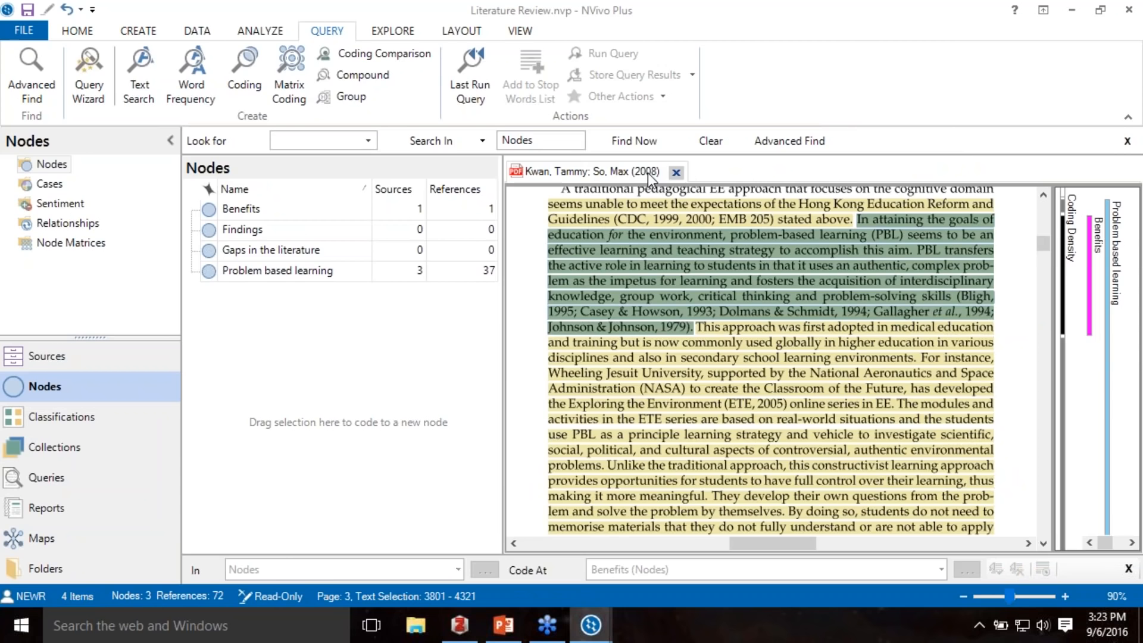
{"action": "left_click", "coordinate": [676, 172]}
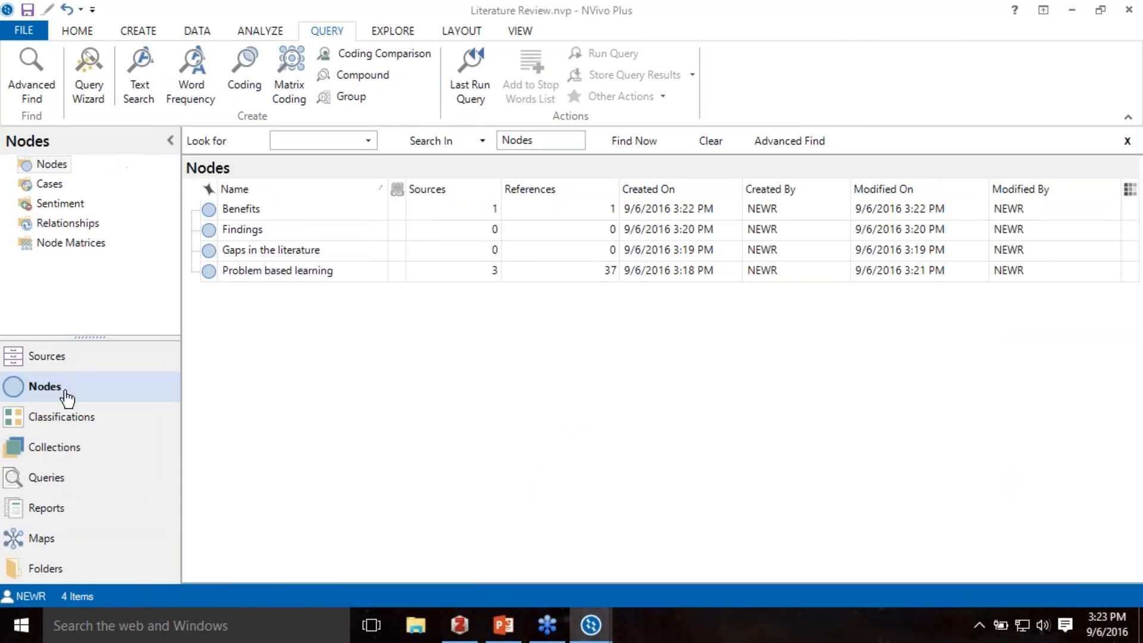
- Select all the internal sources and have the Auto Code Wizard identify themes in them
{"action": "left_click", "coordinate": [52, 359]}
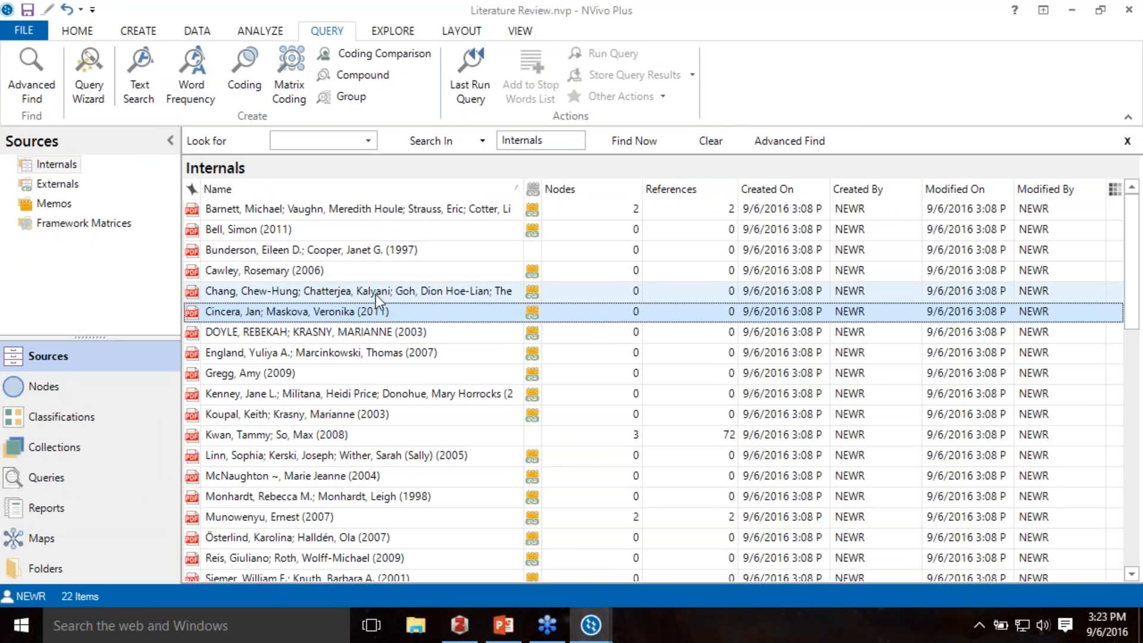
{"action": "key", "text": "ctrl+a"}
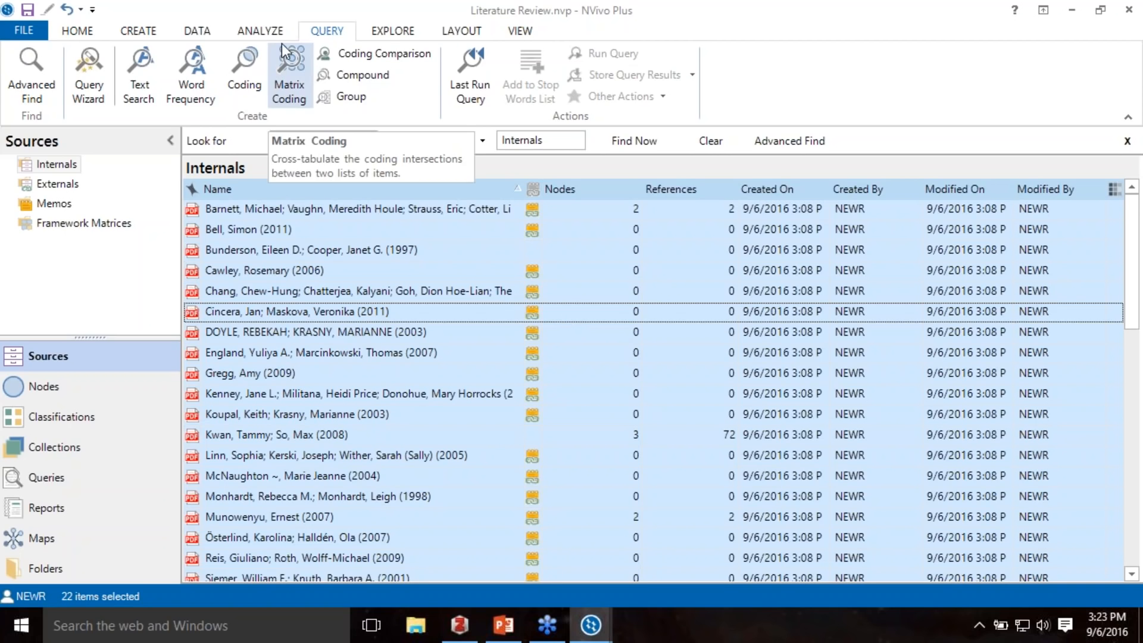
{"action": "left_click", "coordinate": [256, 30]}
{"action": "left_click", "coordinate": [294, 84]}
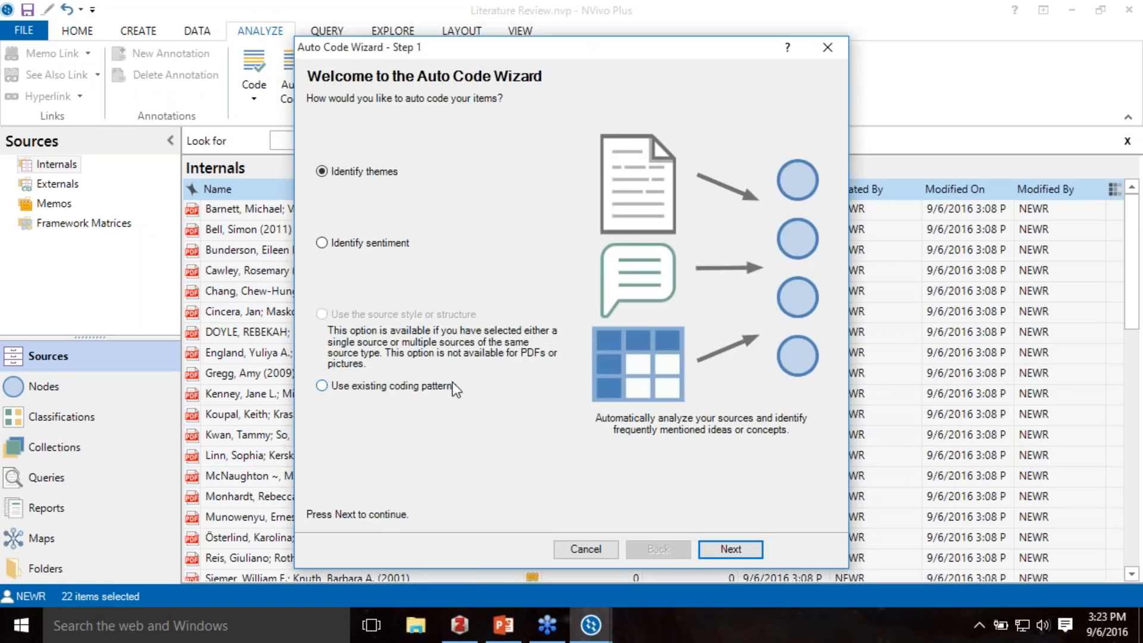
{"action": "left_click", "coordinate": [727, 549]}
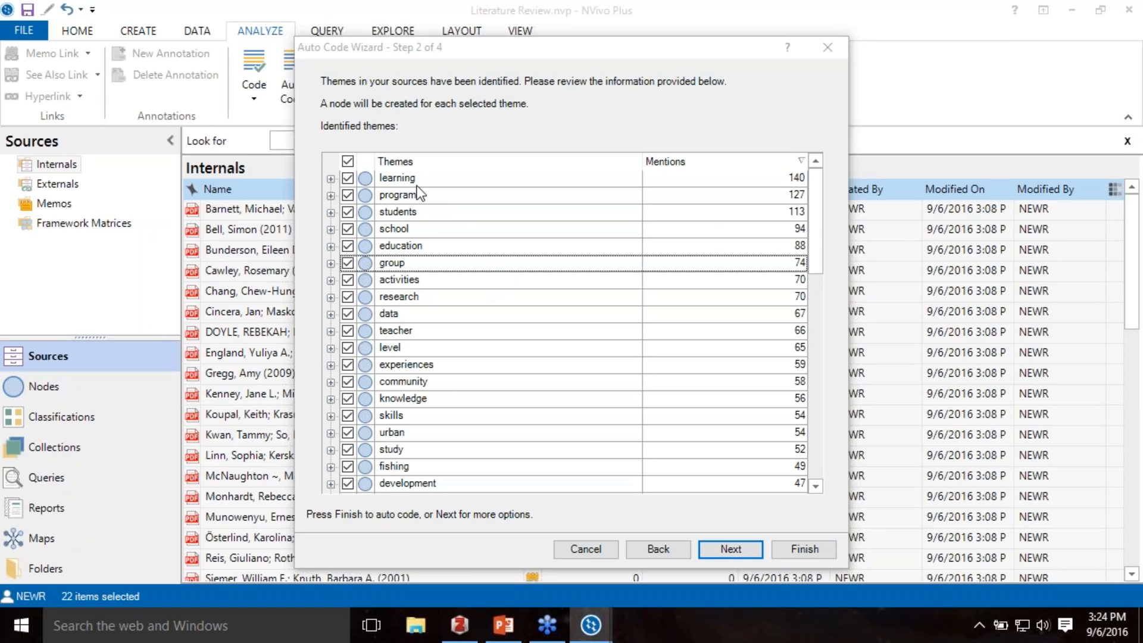
- Review the learning and program subthemes, and auto code all identified themes by paragraphs into the Autocoded Themes folder
{"action": "left_click", "coordinate": [331, 179]}
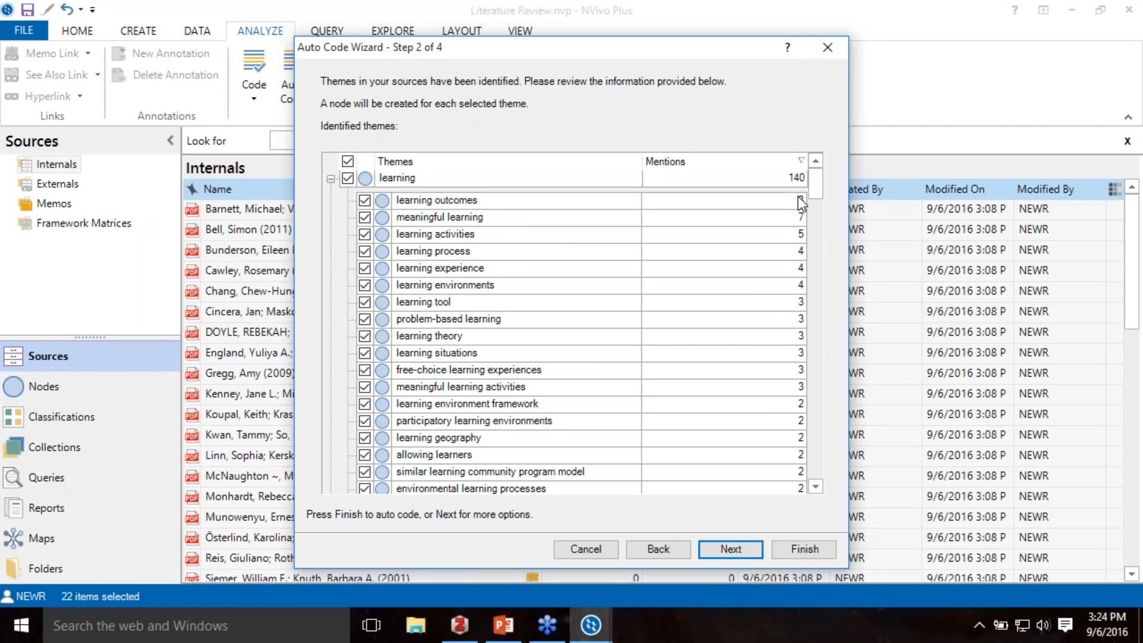
{"action": "left_click", "coordinate": [330, 179]}
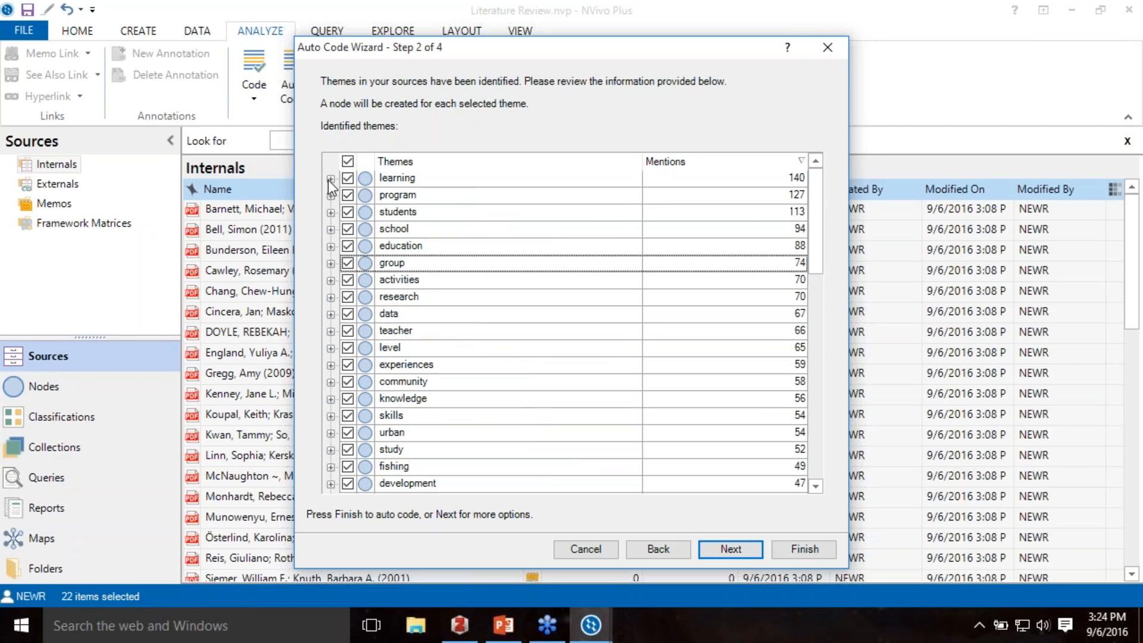
{"action": "left_click", "coordinate": [331, 196]}
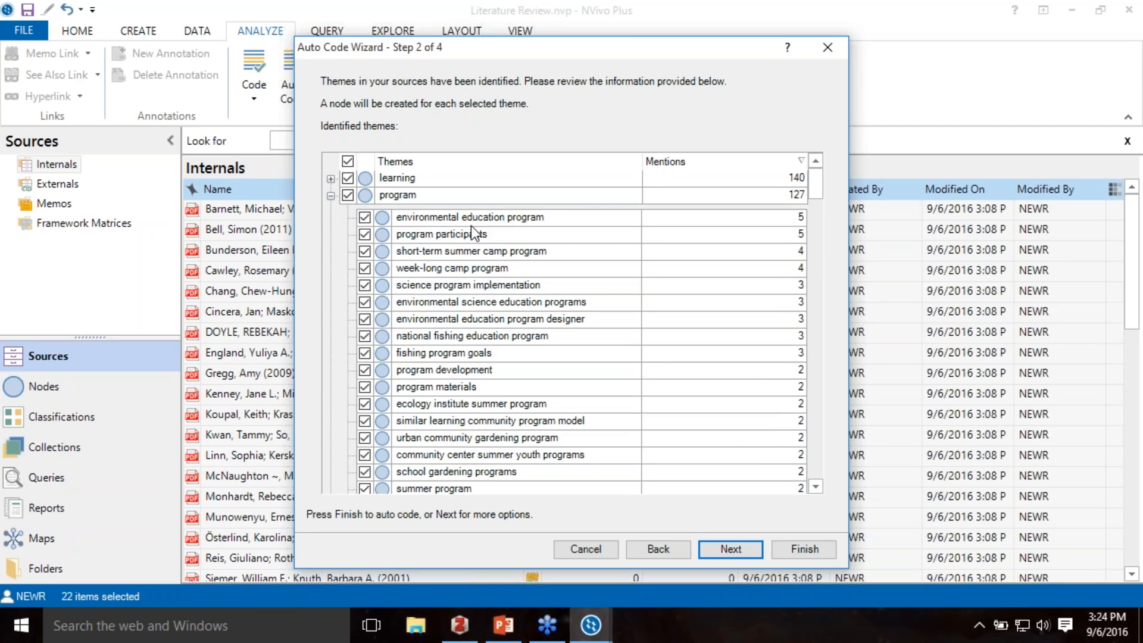
{"action": "left_click", "coordinate": [331, 195]}
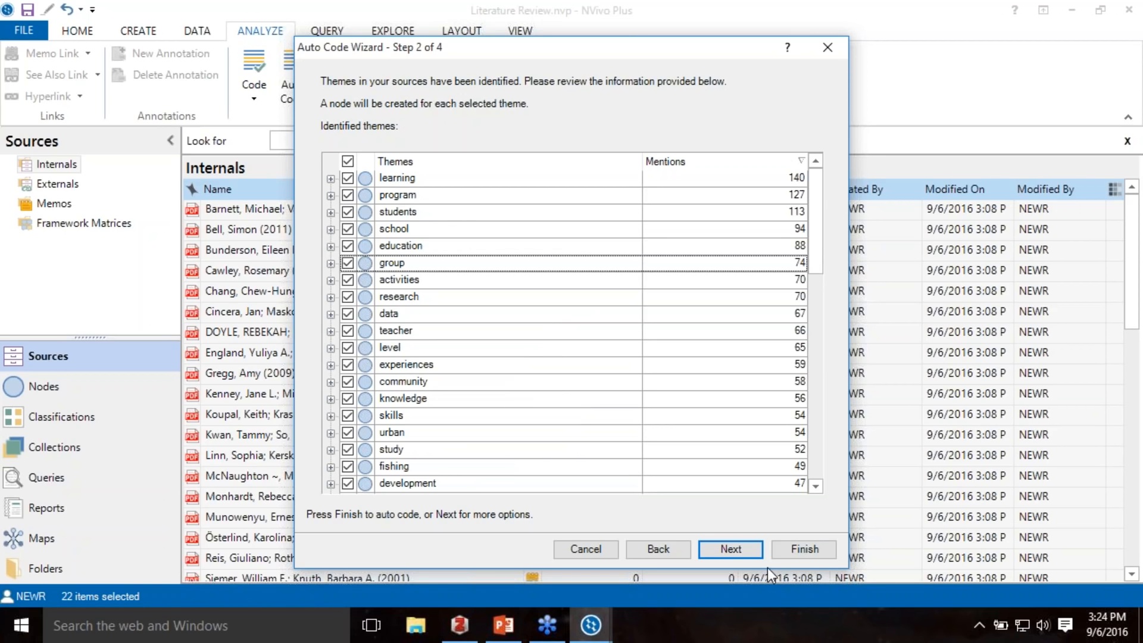
{"action": "left_click", "coordinate": [738, 547]}
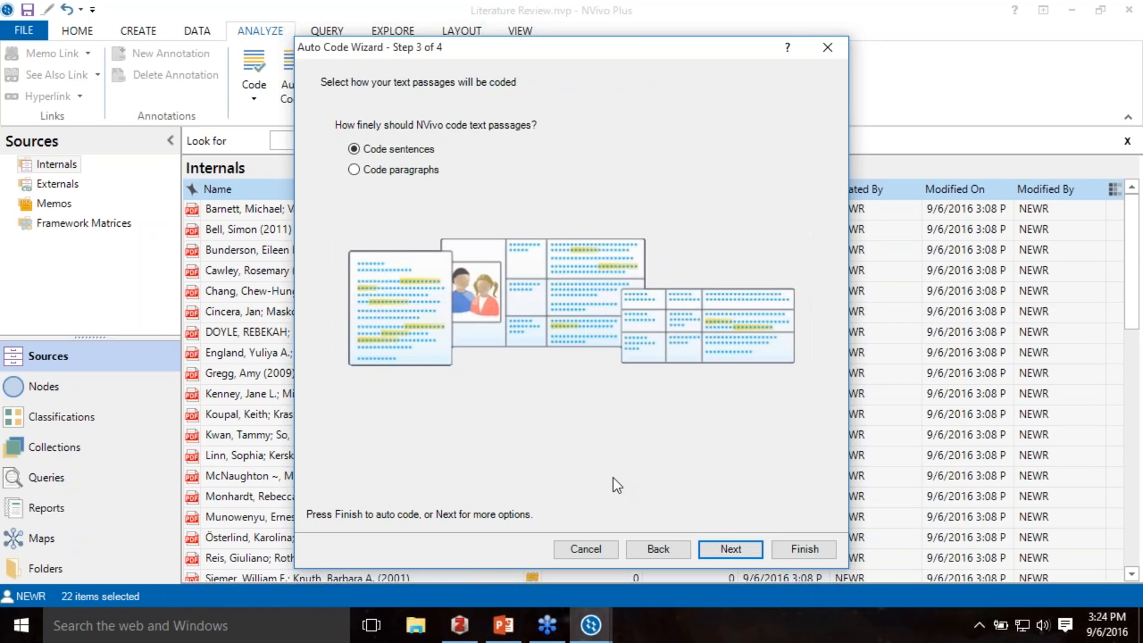
{"action": "left_click", "coordinate": [419, 169]}
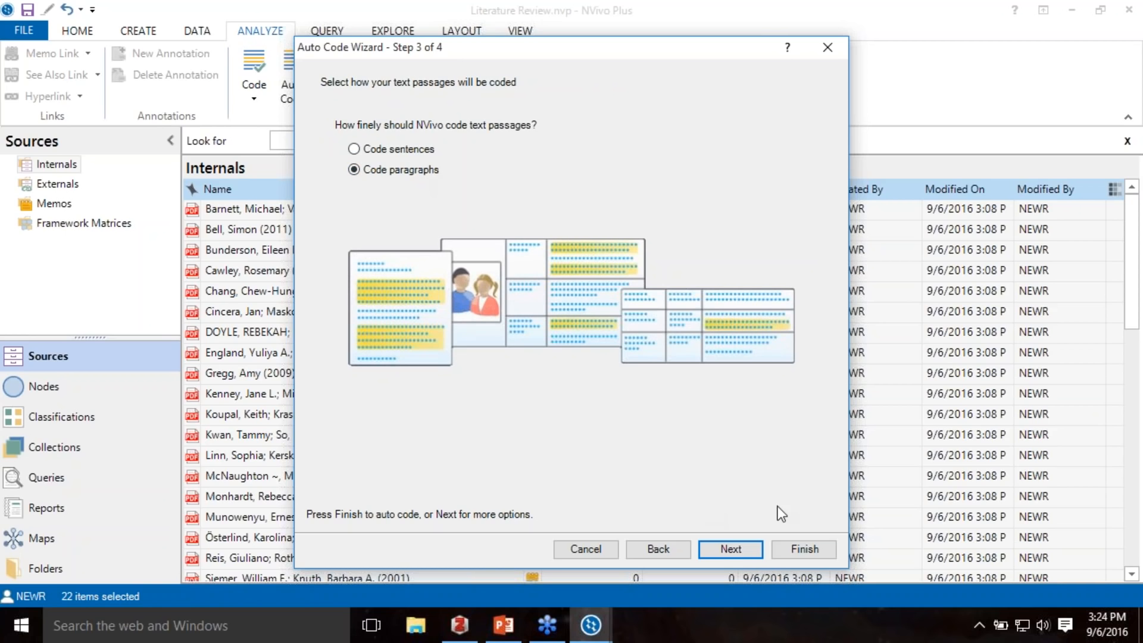
{"action": "left_click", "coordinate": [745, 552]}
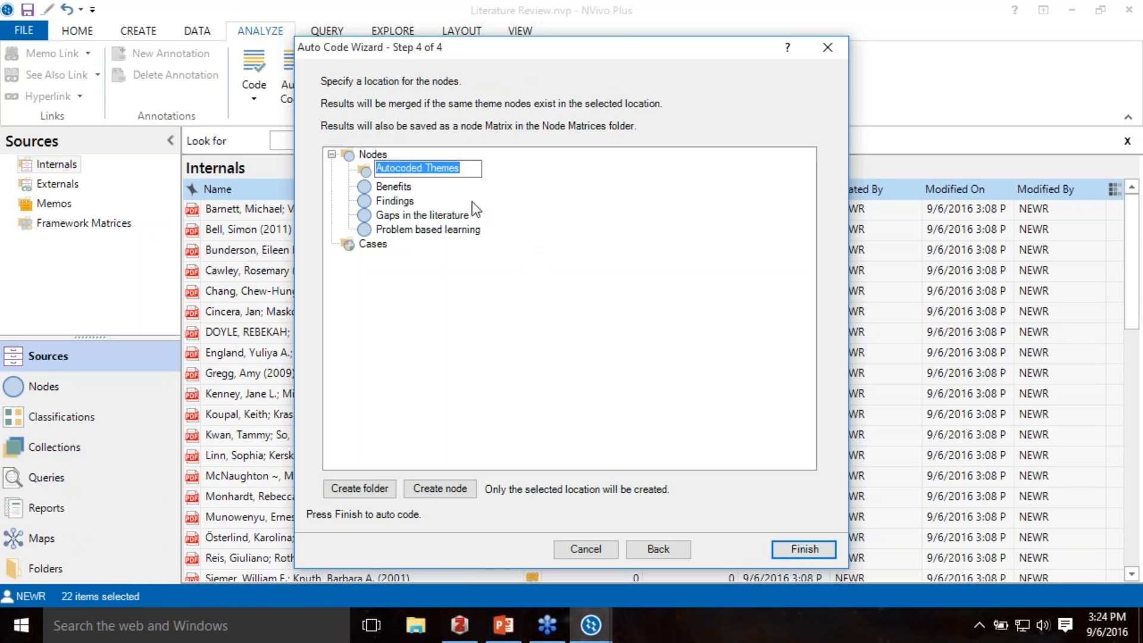
{"action": "left_click", "coordinate": [805, 549]}
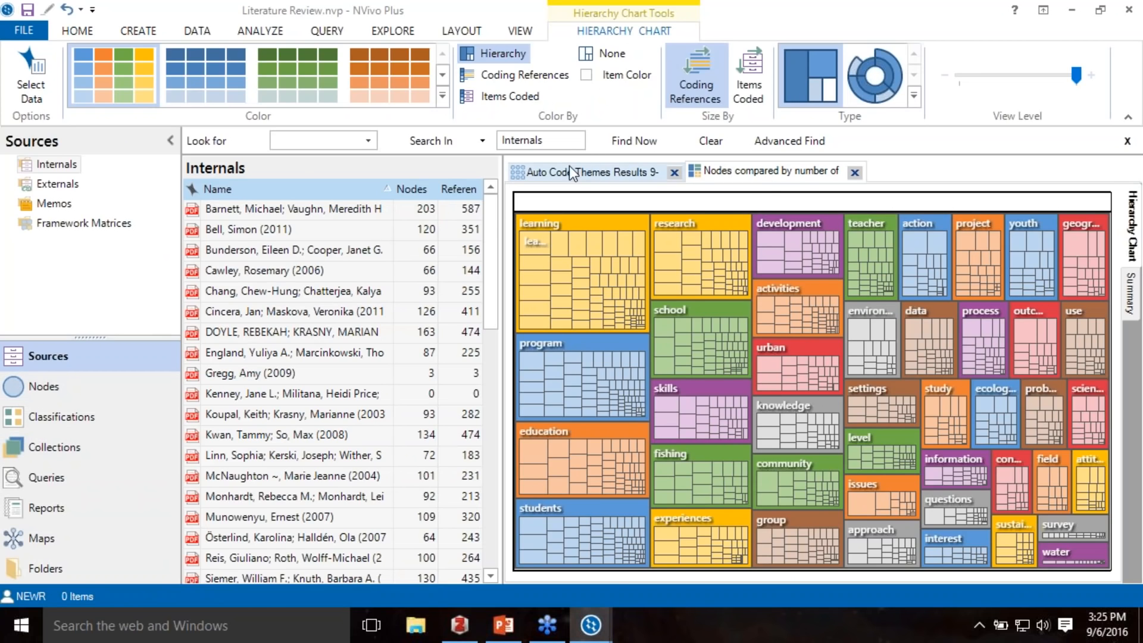
- Examine the Autocoded Themes nodes, checking the ecological node's coded references and its child nodes
{"action": "left_click", "coordinate": [140, 391]}
{"action": "left_click", "coordinate": [113, 188]}
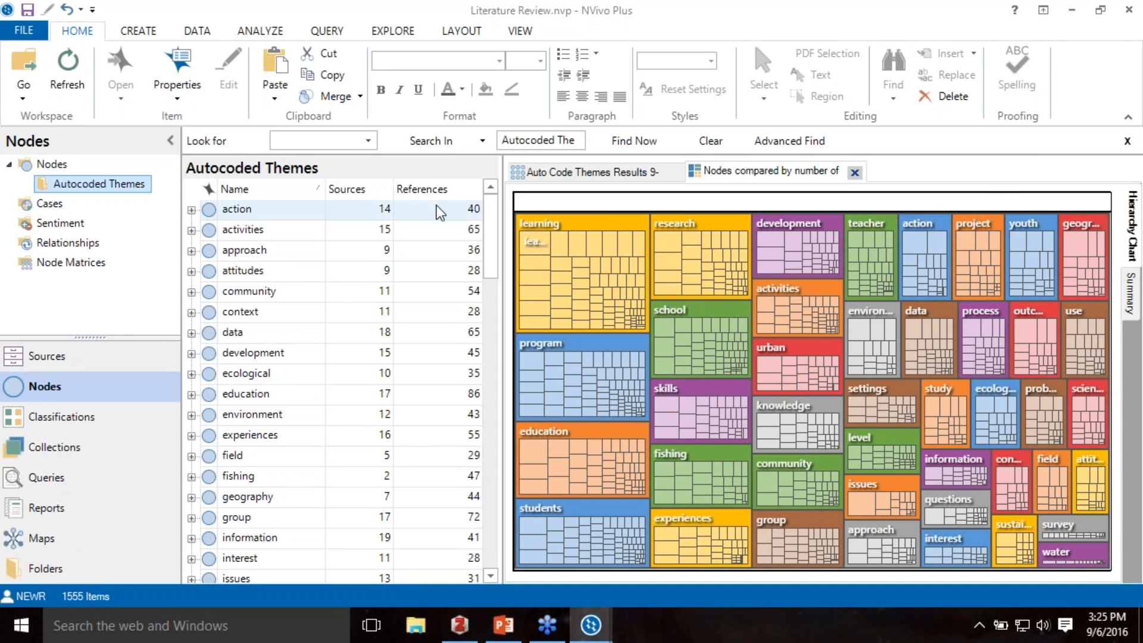
{"action": "left_click_drag", "start_coordinate": [506, 300], "coordinate": [892, 301]}
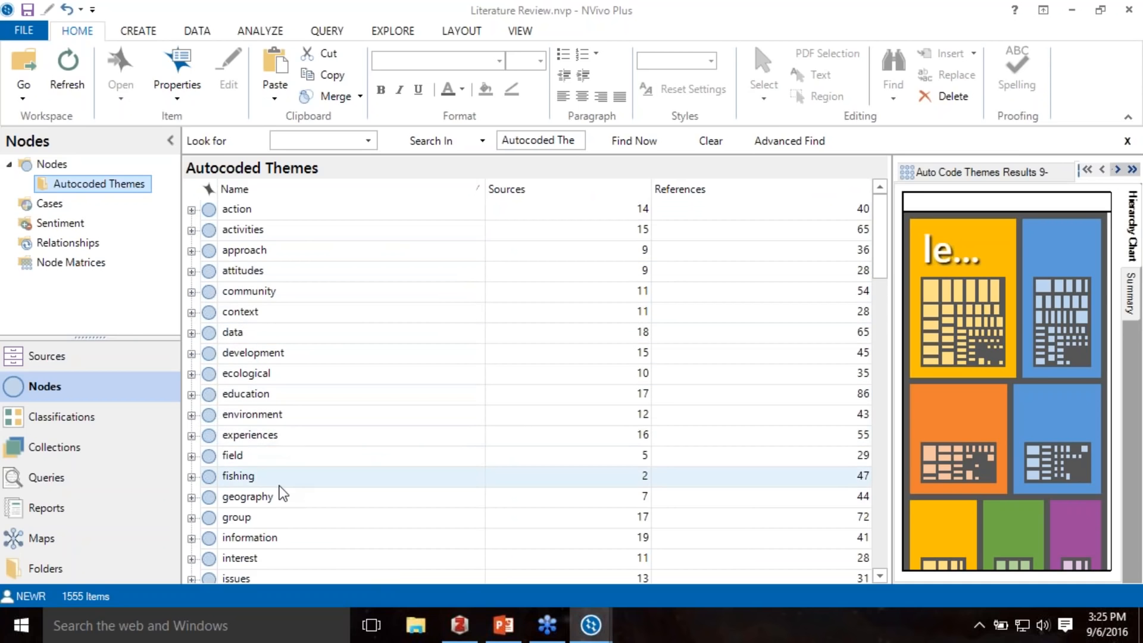
{"action": "left_click", "coordinate": [226, 376]}
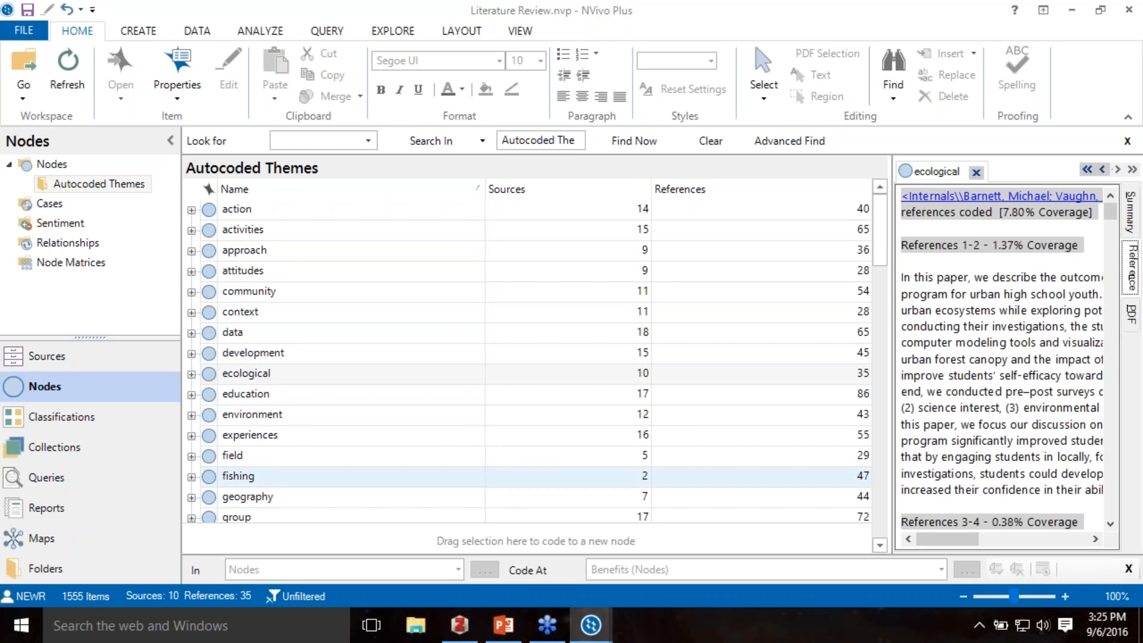
{"action": "left_click", "coordinate": [191, 374]}
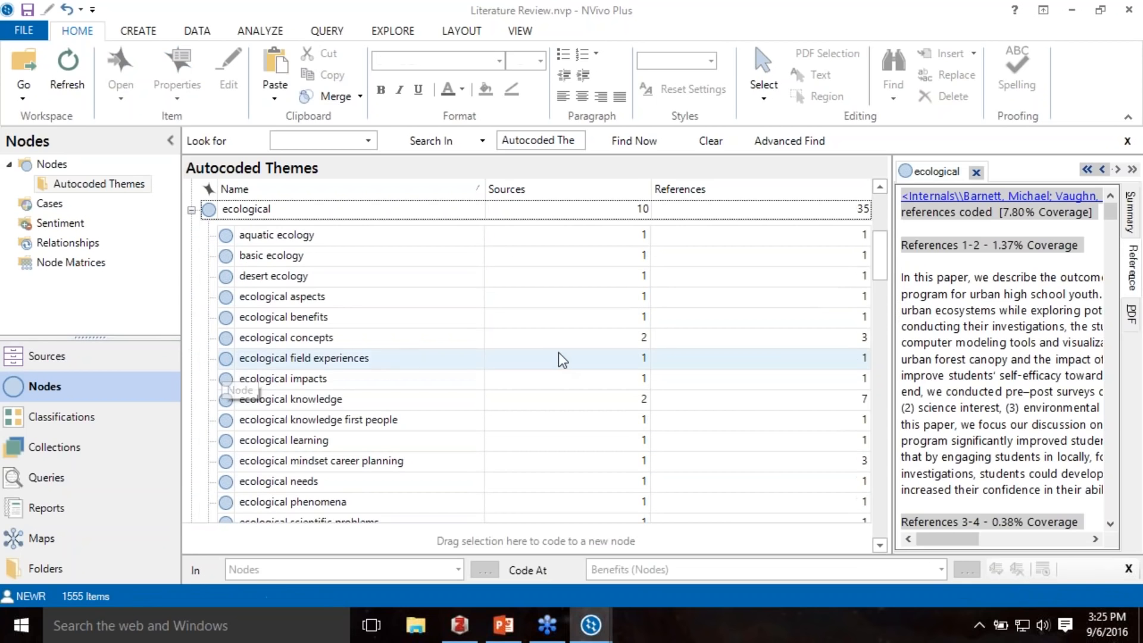
{"action": "left_click_drag", "start_coordinate": [898, 316], "coordinate": [657, 345]}
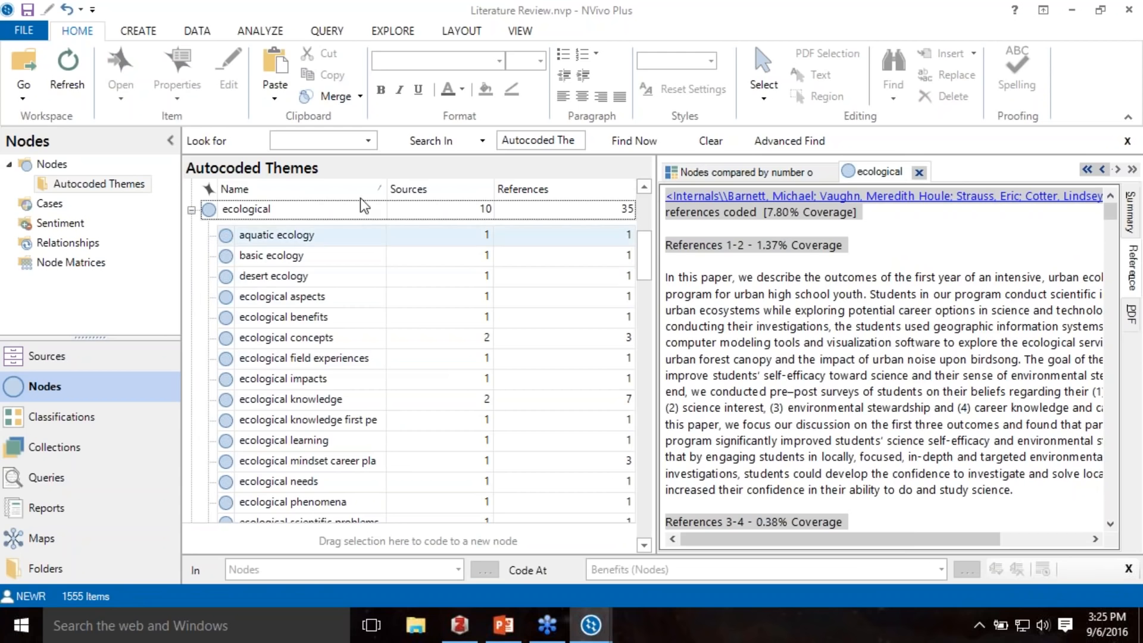
{"action": "left_click", "coordinate": [192, 209]}
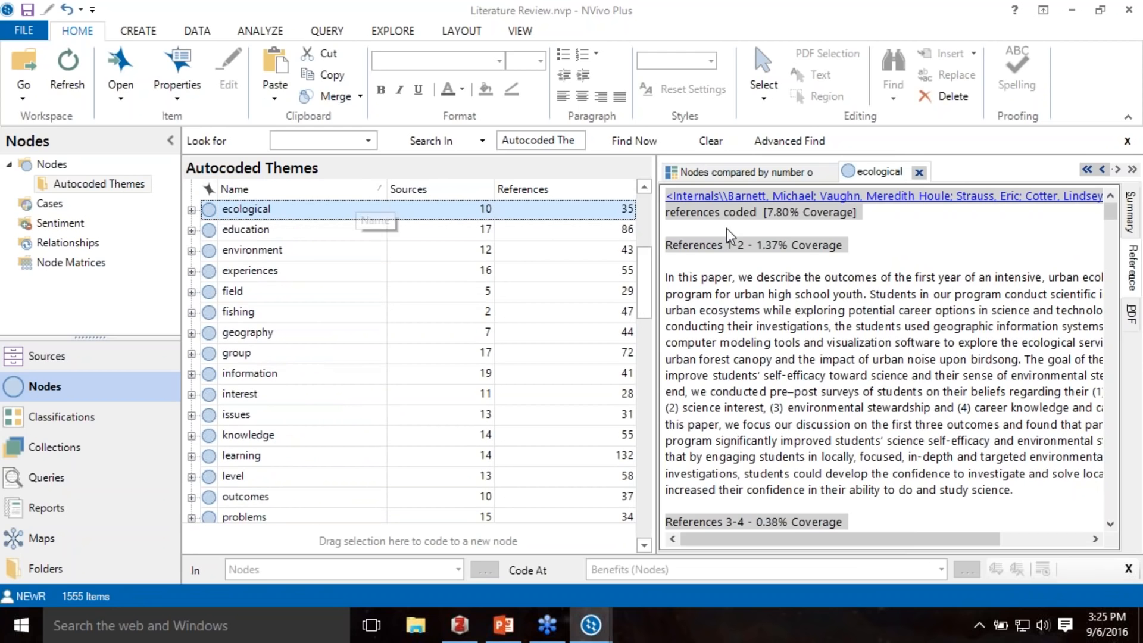
- Close the ecological node, enlarge the themes hierarchy chart and reduce its view level to show only the top-level themes
{"action": "left_click", "coordinate": [920, 172]}
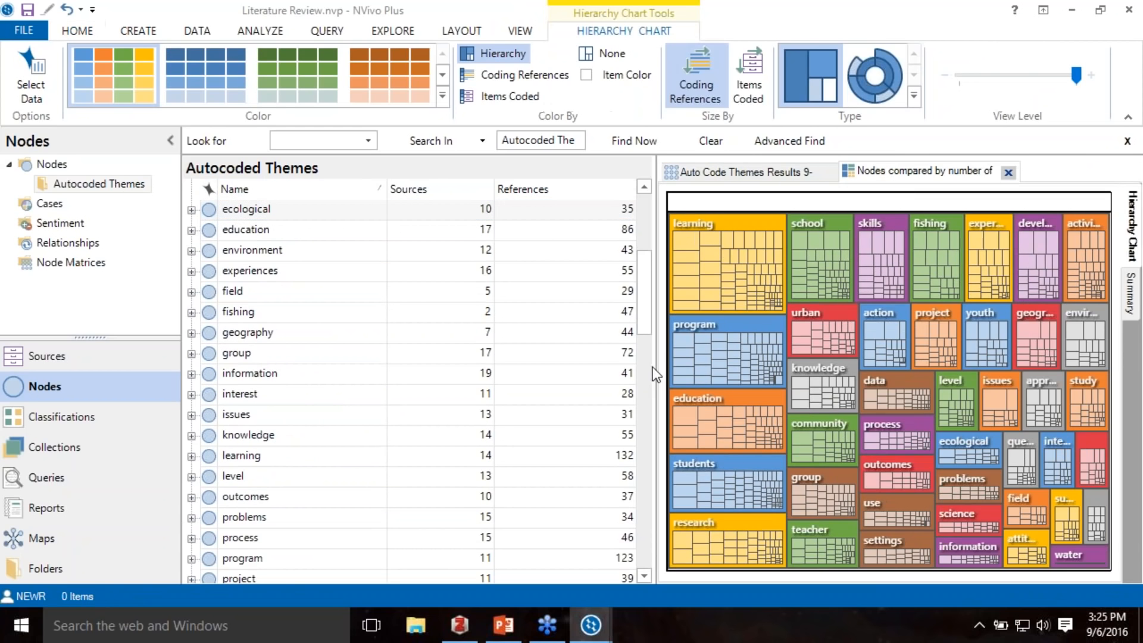
{"action": "left_click_drag", "start_coordinate": [655, 367], "coordinate": [449, 388]}
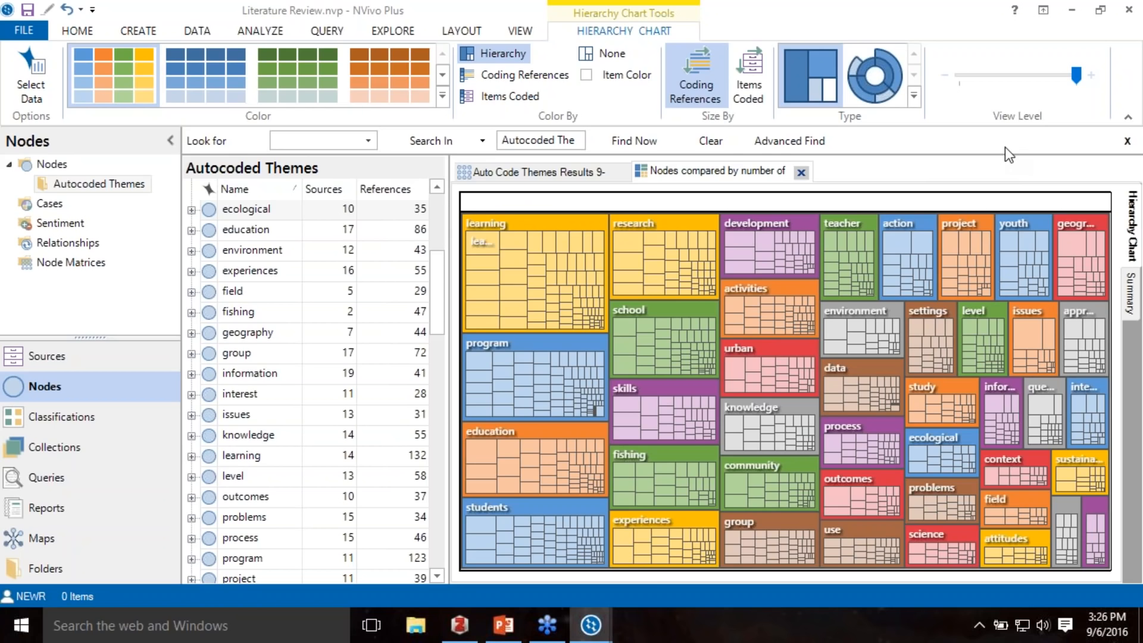
{"action": "left_click", "coordinate": [956, 78]}
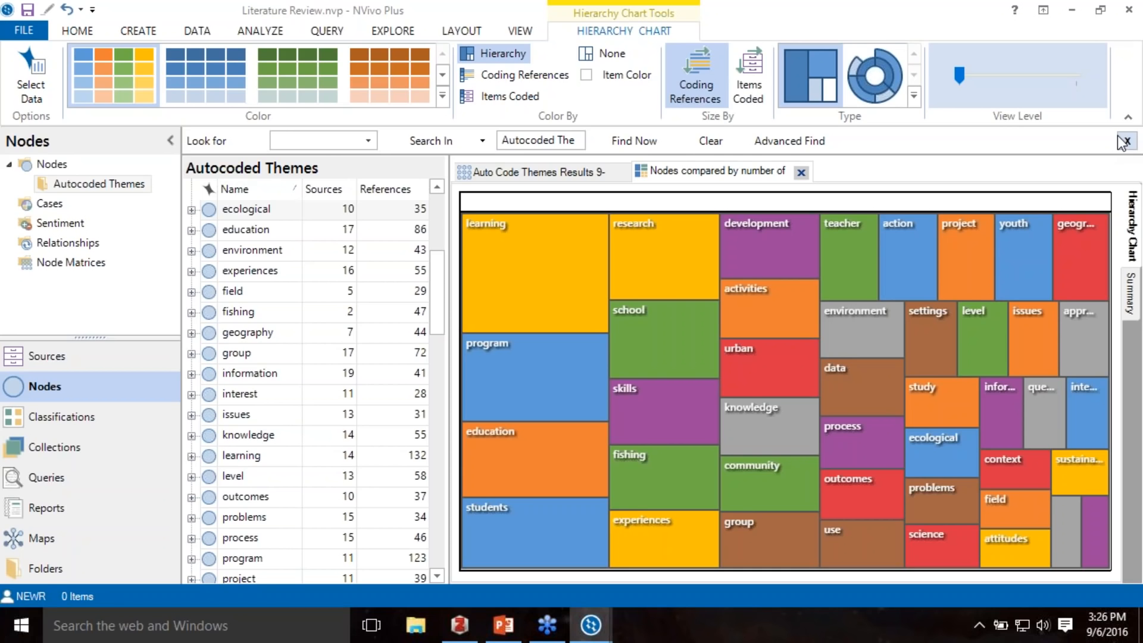
{"action": "left_click", "coordinate": [1077, 79]}
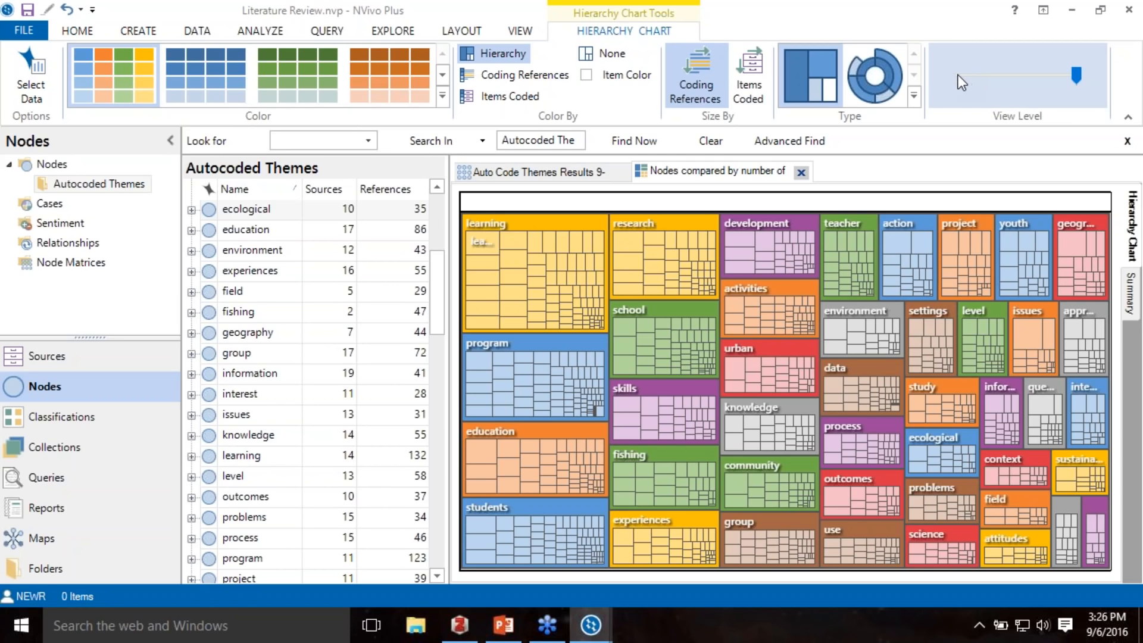
{"action": "left_click_drag", "start_coordinate": [1077, 75], "coordinate": [959, 75]}
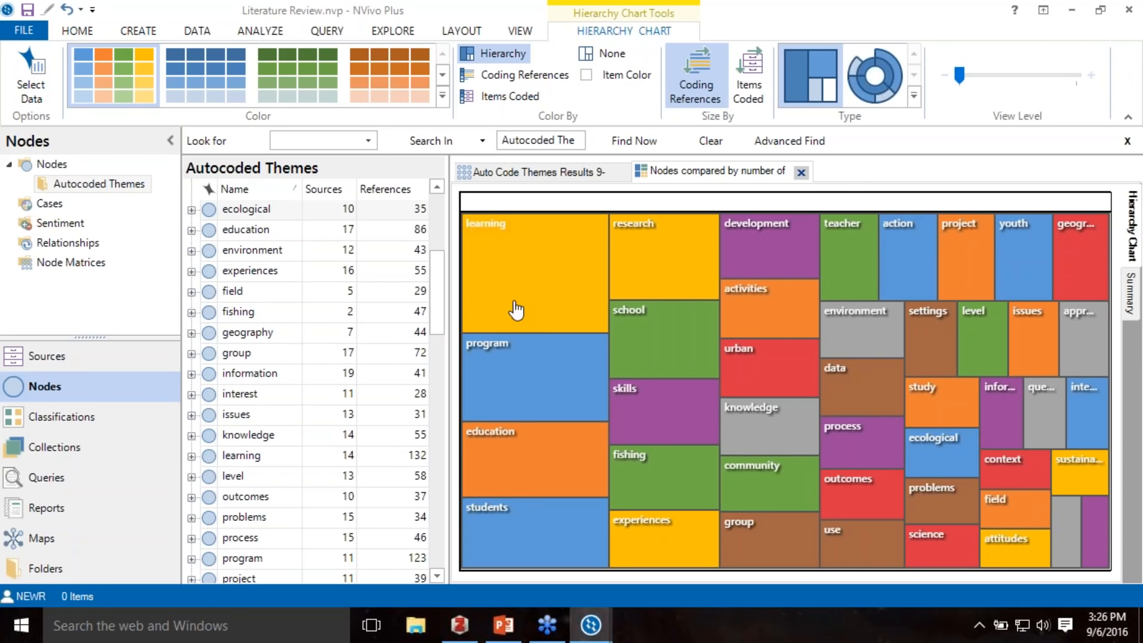
- Examine the subthemes of learning in the hierarchy chart and the coded references for learning outcomes, and return to the chart's top level
{"action": "double_click", "coordinate": [512, 262]}
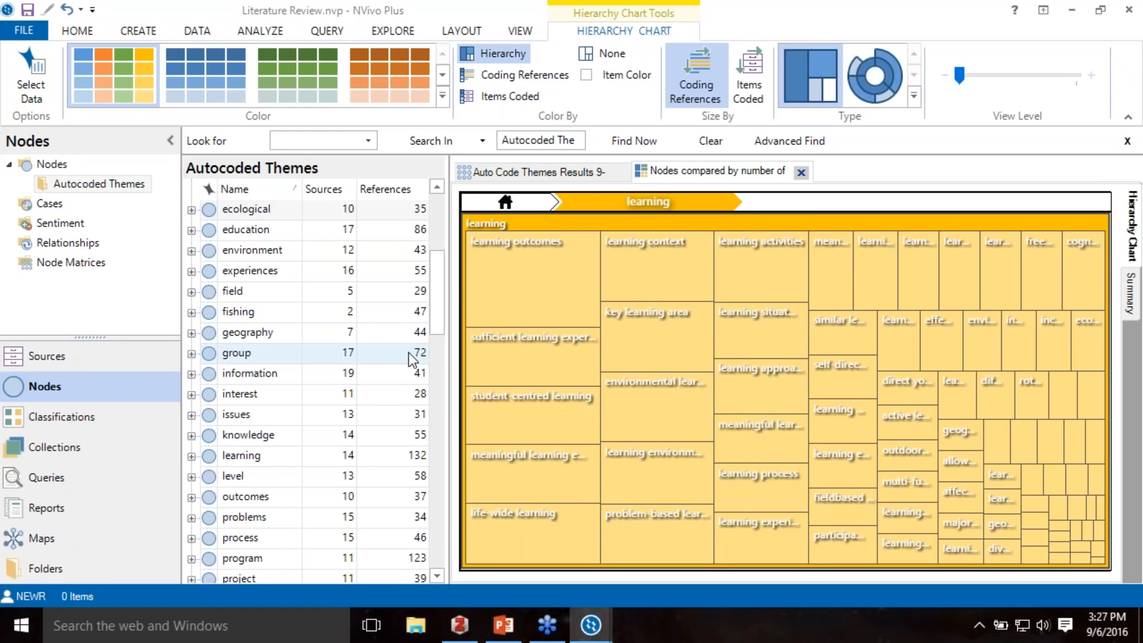
{"action": "right_click", "coordinate": [575, 272]}
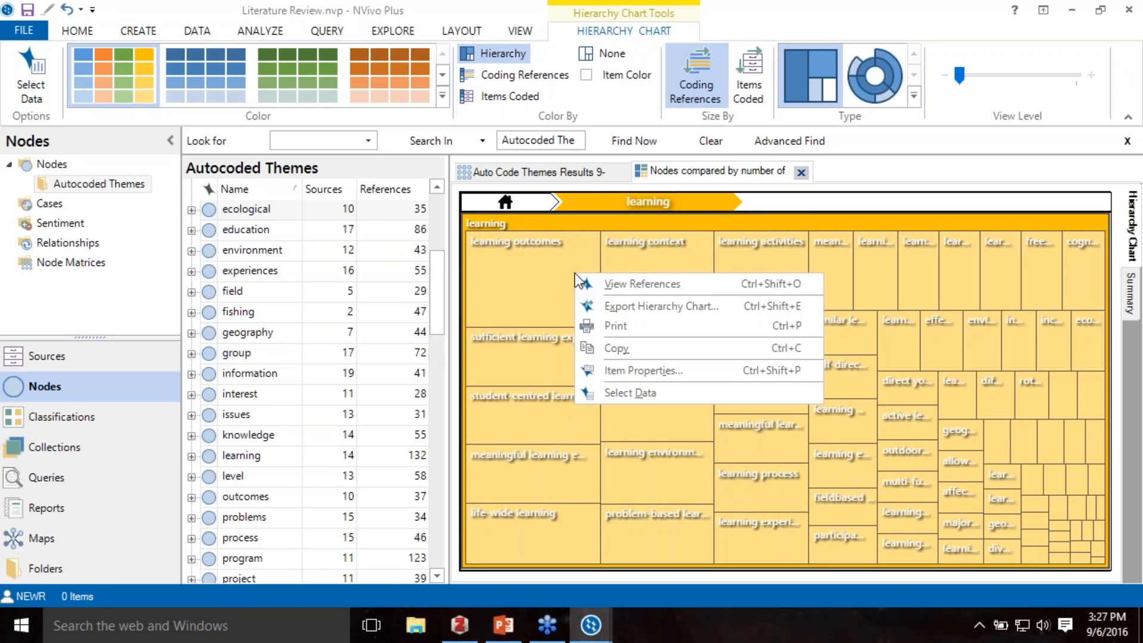
{"action": "left_click", "coordinate": [607, 285]}
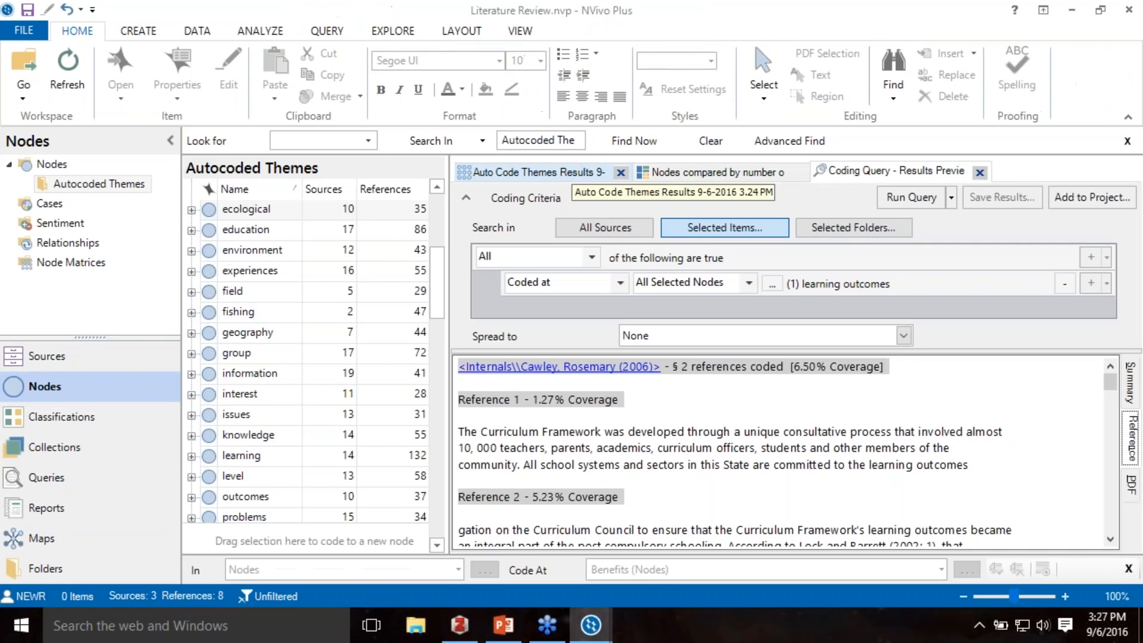
{"action": "left_click", "coordinate": [703, 171]}
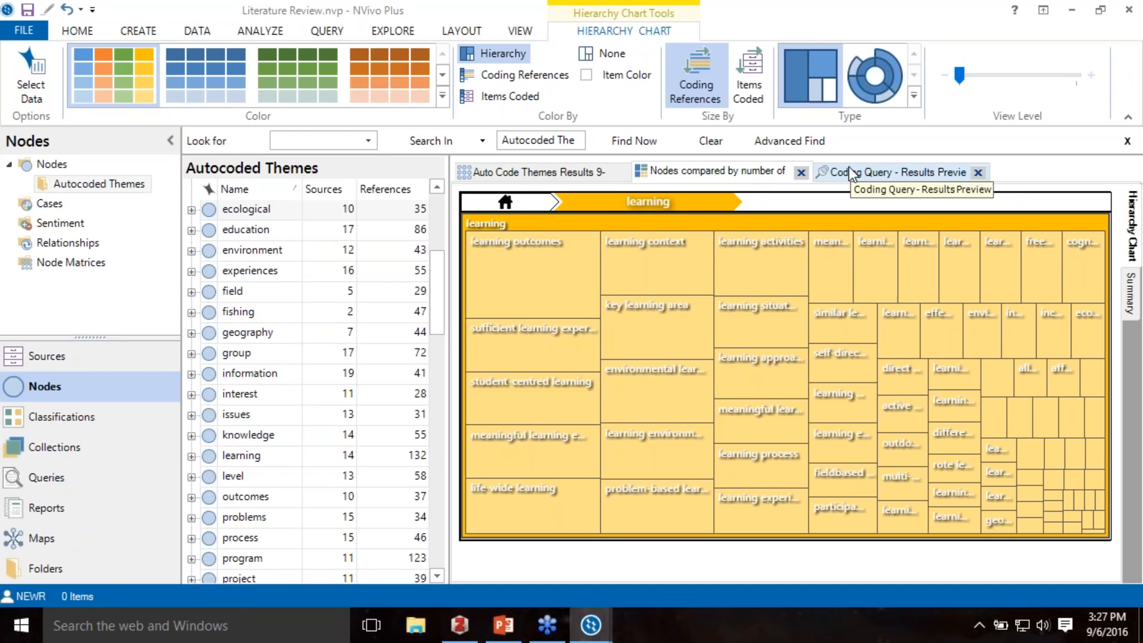
{"action": "left_click", "coordinate": [520, 206]}
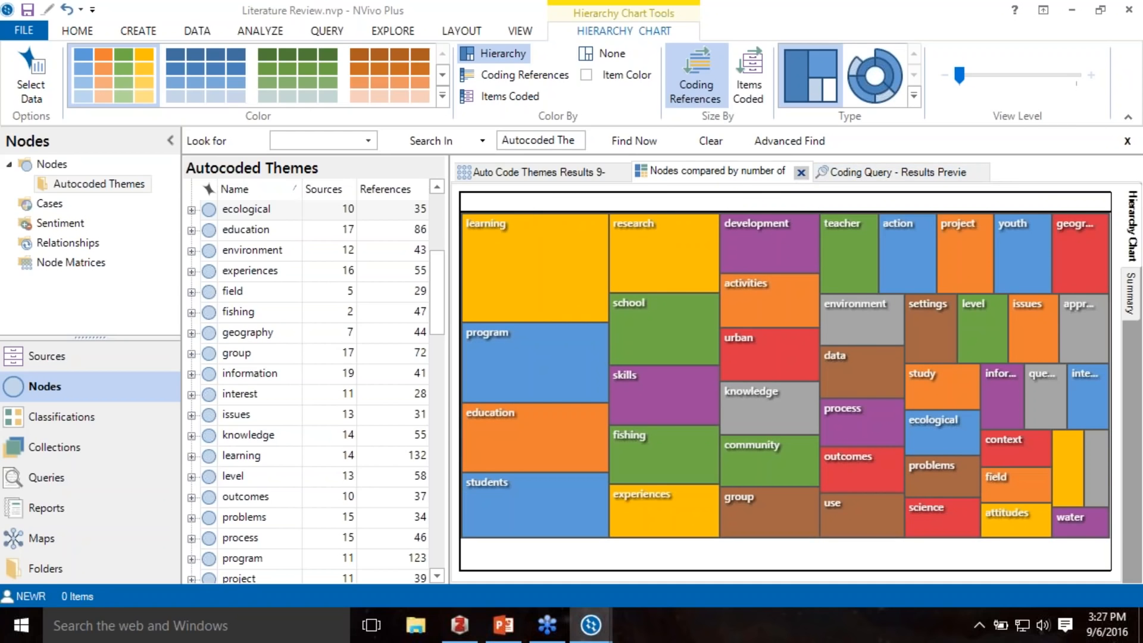
- Limit the hierarchy chart to themes coded in one internal source, the third-last paper in the Internals list
{"action": "left_click", "coordinate": [33, 72]}
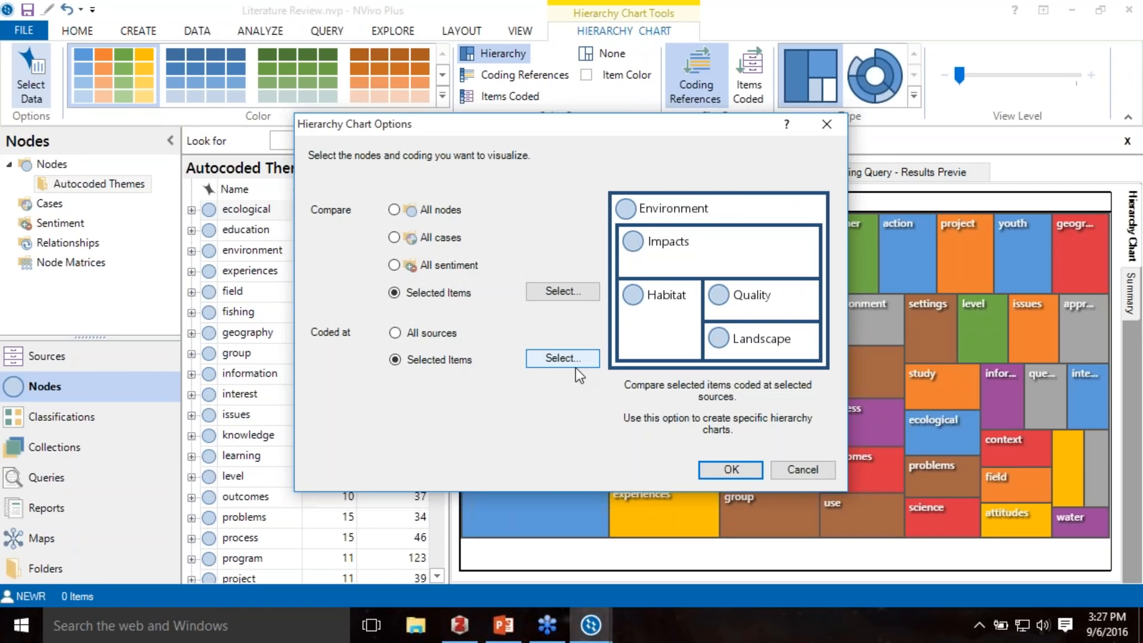
{"action": "left_click", "coordinate": [548, 359]}
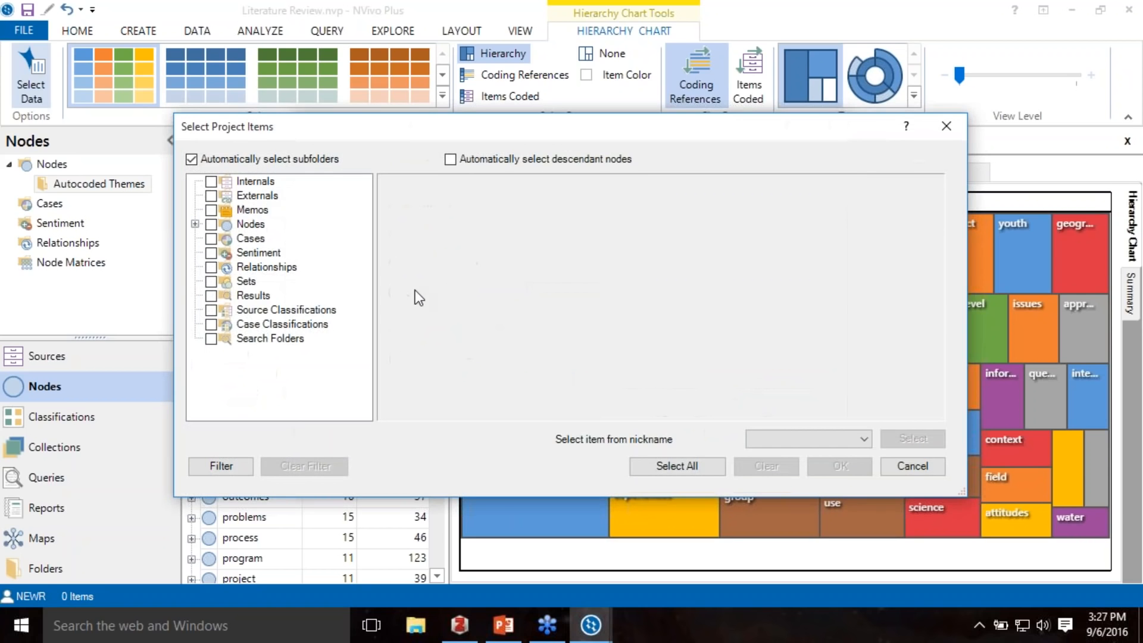
{"action": "left_click", "coordinate": [246, 183]}
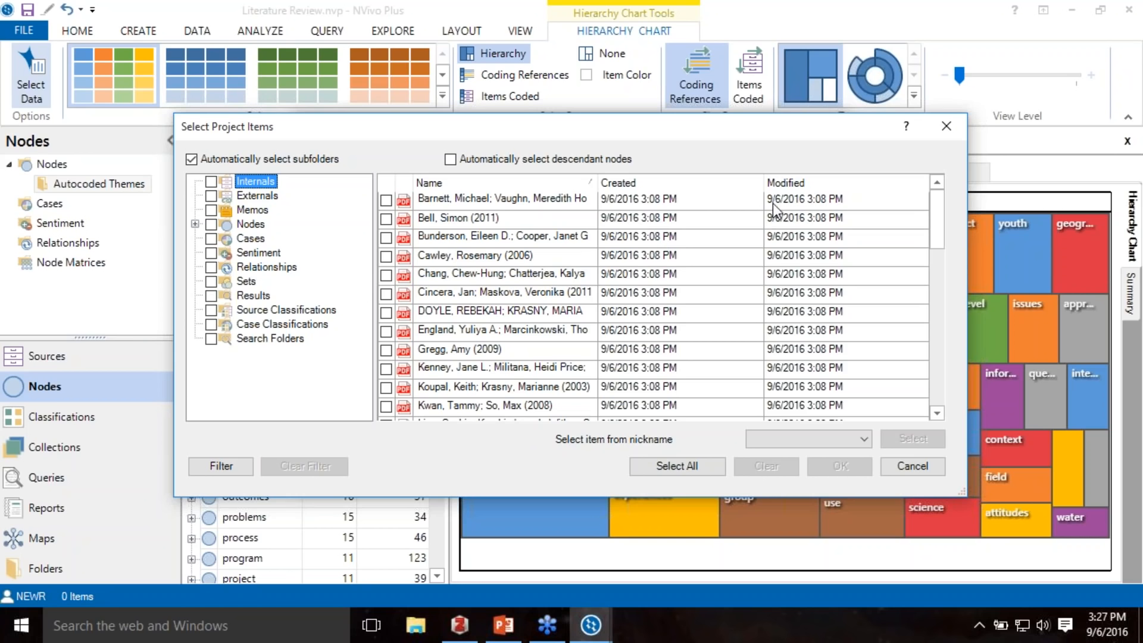
{"action": "left_click", "coordinate": [941, 367]}
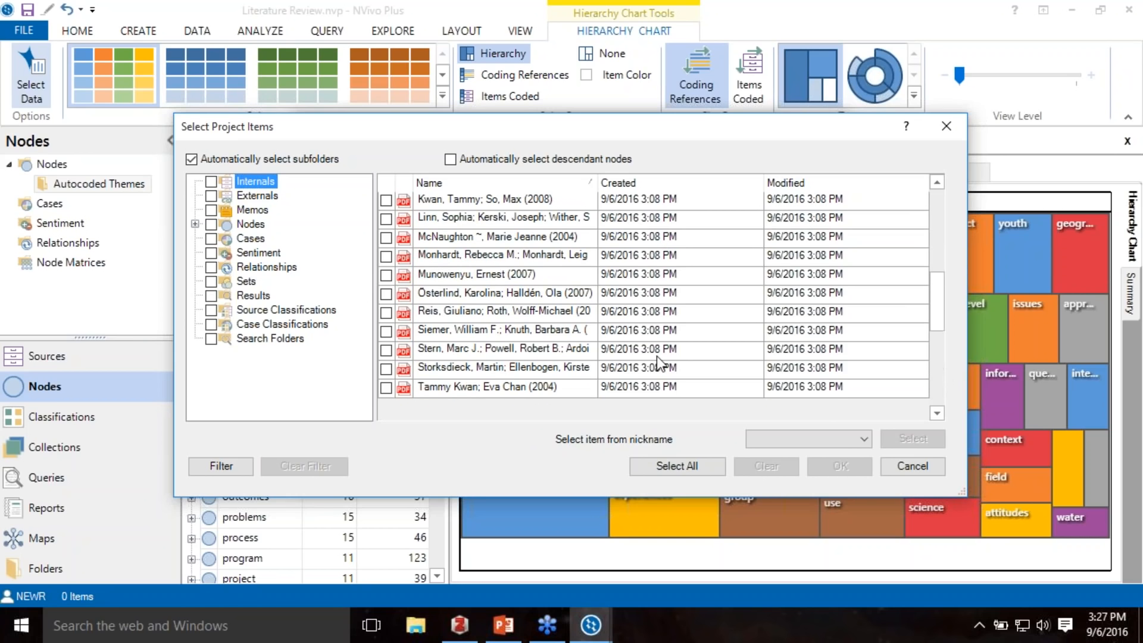
{"action": "left_click", "coordinate": [386, 350]}
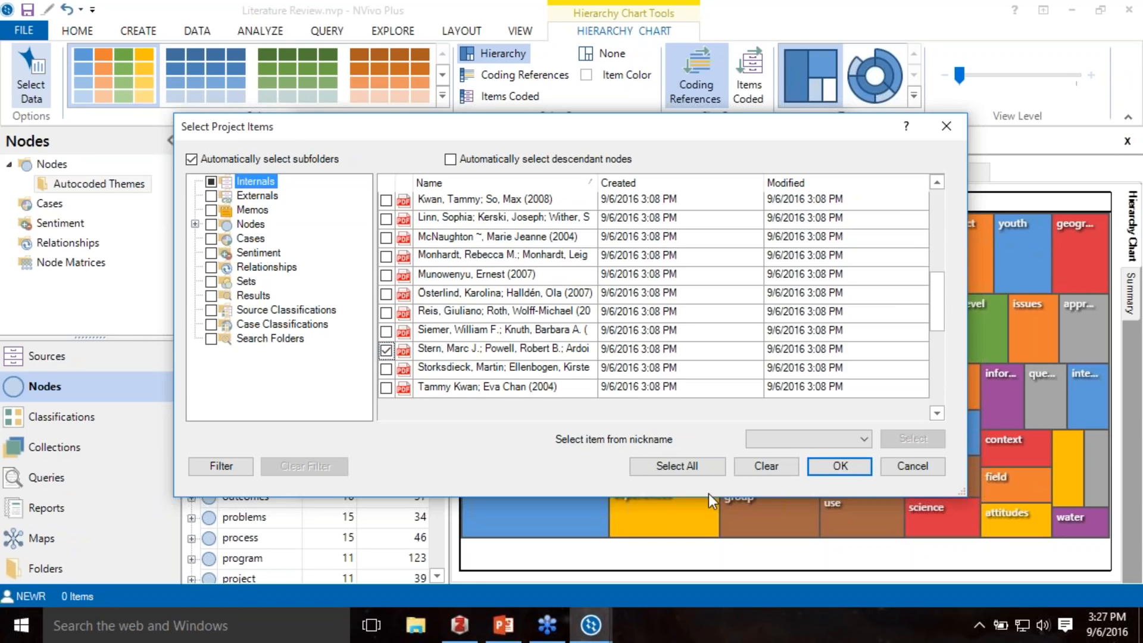
{"action": "left_click", "coordinate": [821, 467]}
{"action": "left_click", "coordinate": [731, 469]}
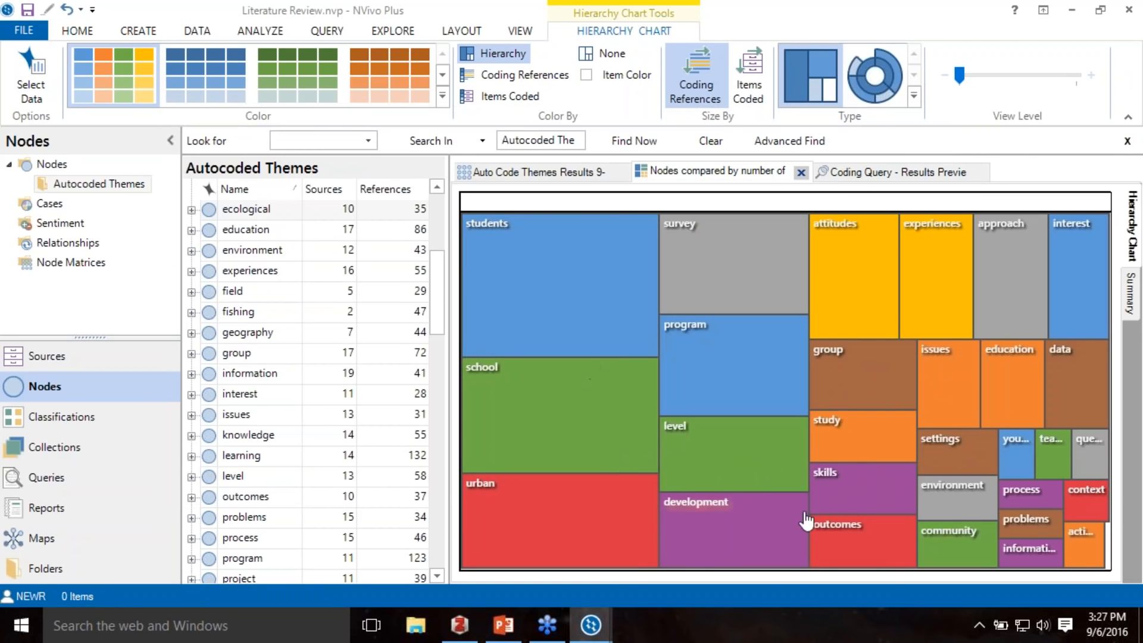
{"action": "mouse_move", "coordinate": [715, 534]}
{"action": "right_click", "coordinate": [547, 424]}
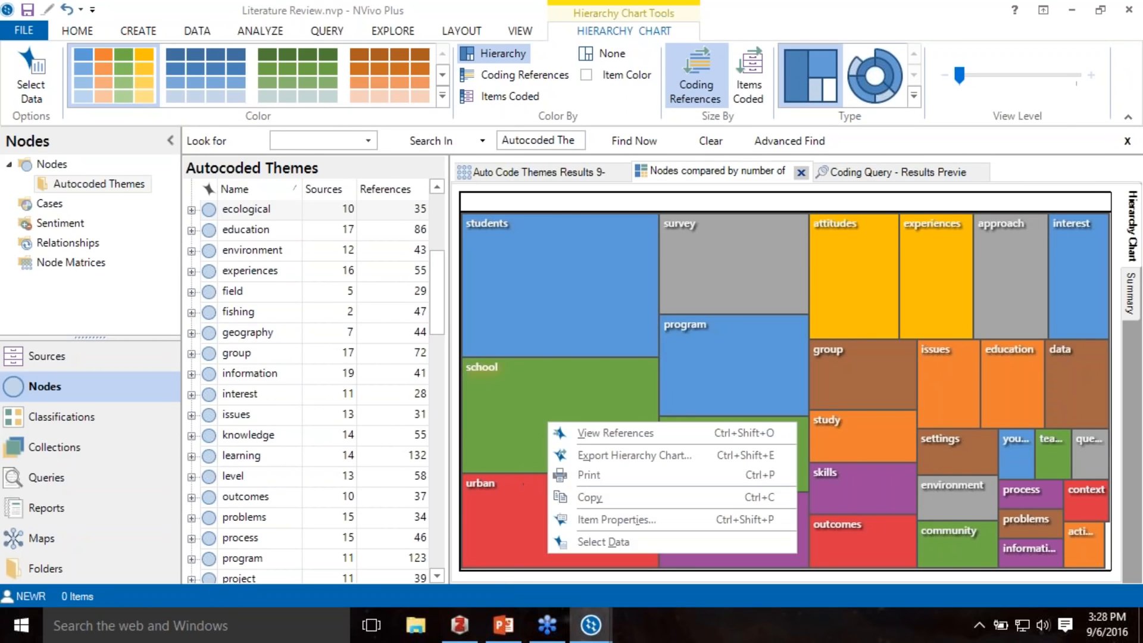
{"action": "left_click", "coordinate": [613, 459]}
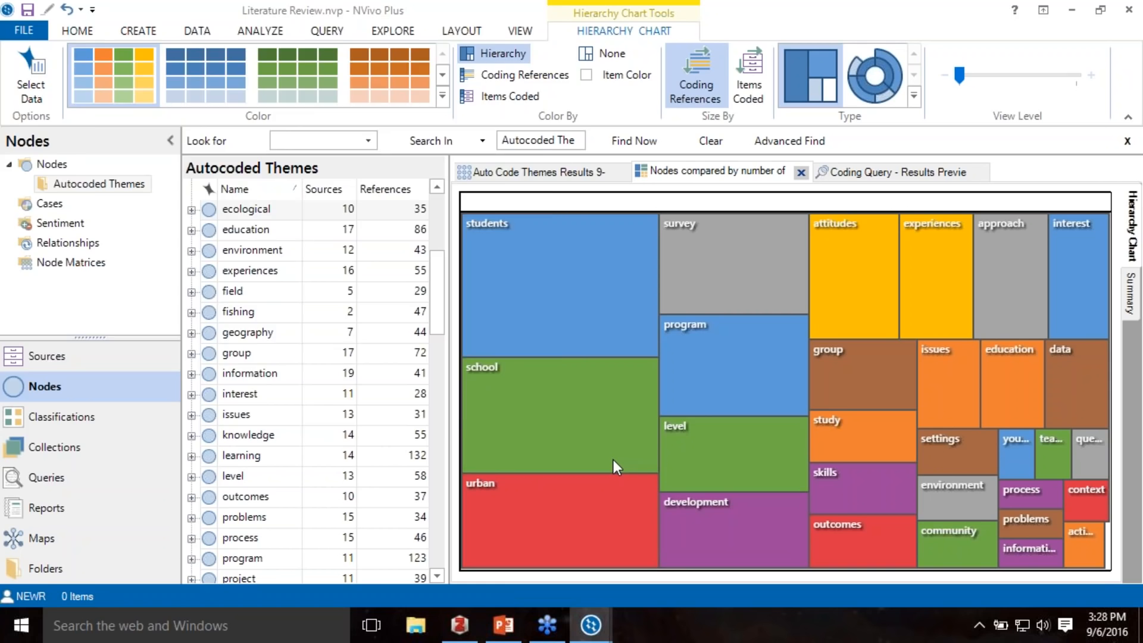
{"action": "left_click", "coordinate": [526, 400]}
- Start a new hierarchy chart of attribute values assigned to sources, using the Reference source classification
{"action": "mouse_move", "coordinate": [685, 388]}
{"action": "mouse_move", "coordinate": [560, 309]}
{"action": "left_click", "coordinate": [385, 32]}
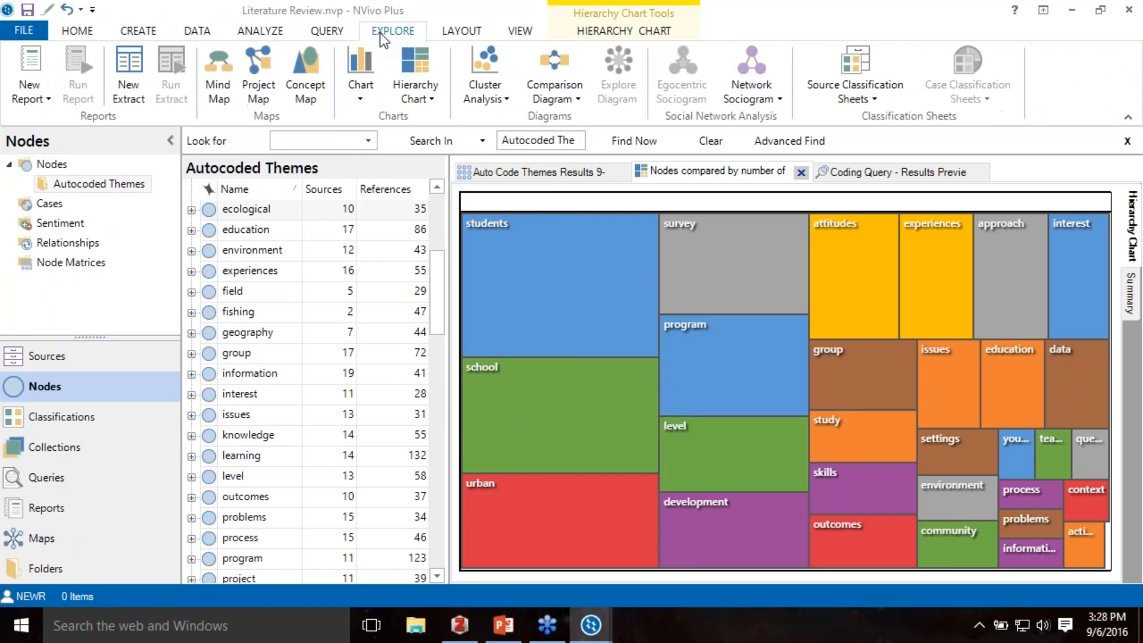
{"action": "left_click", "coordinate": [413, 62]}
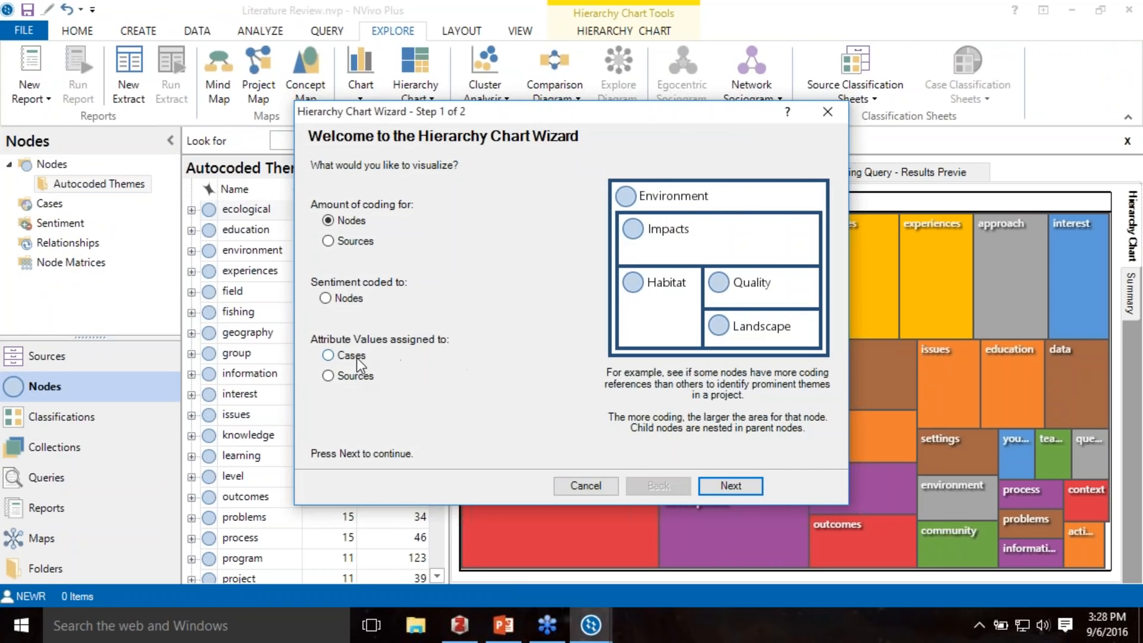
{"action": "left_click", "coordinate": [328, 376]}
{"action": "left_click", "coordinate": [739, 486]}
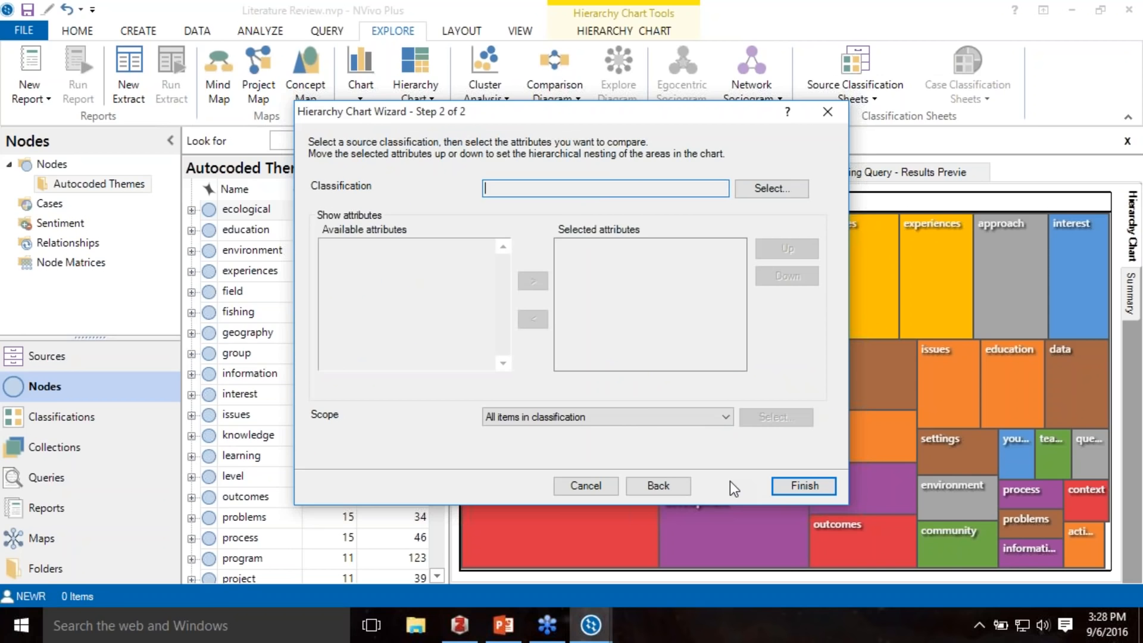
{"action": "left_click", "coordinate": [758, 194]}
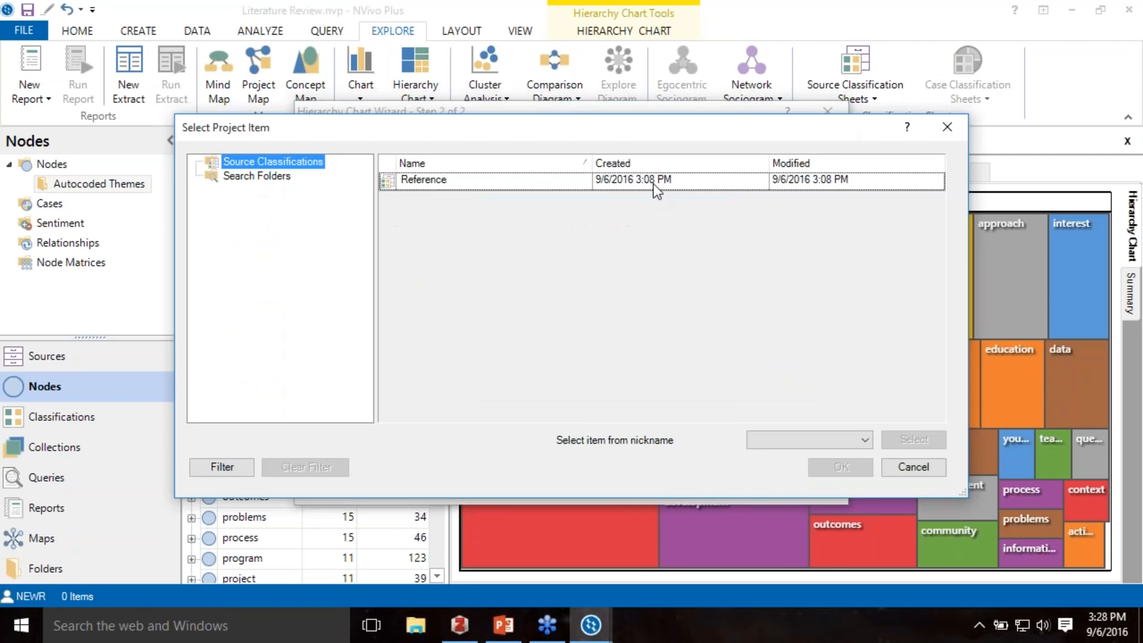
{"action": "left_click", "coordinate": [451, 178]}
{"action": "left_click", "coordinate": [842, 468]}
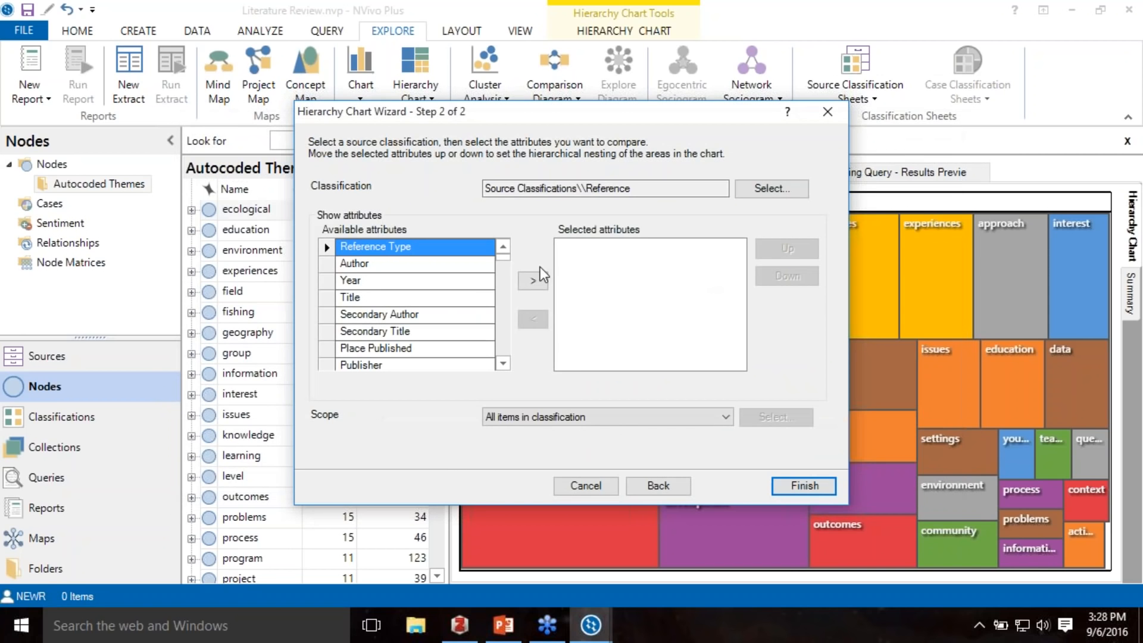
- Add Year and Author nested beneath it as the compared attributes, and generate the chart for all items in the classification
{"action": "left_click", "coordinate": [458, 281]}
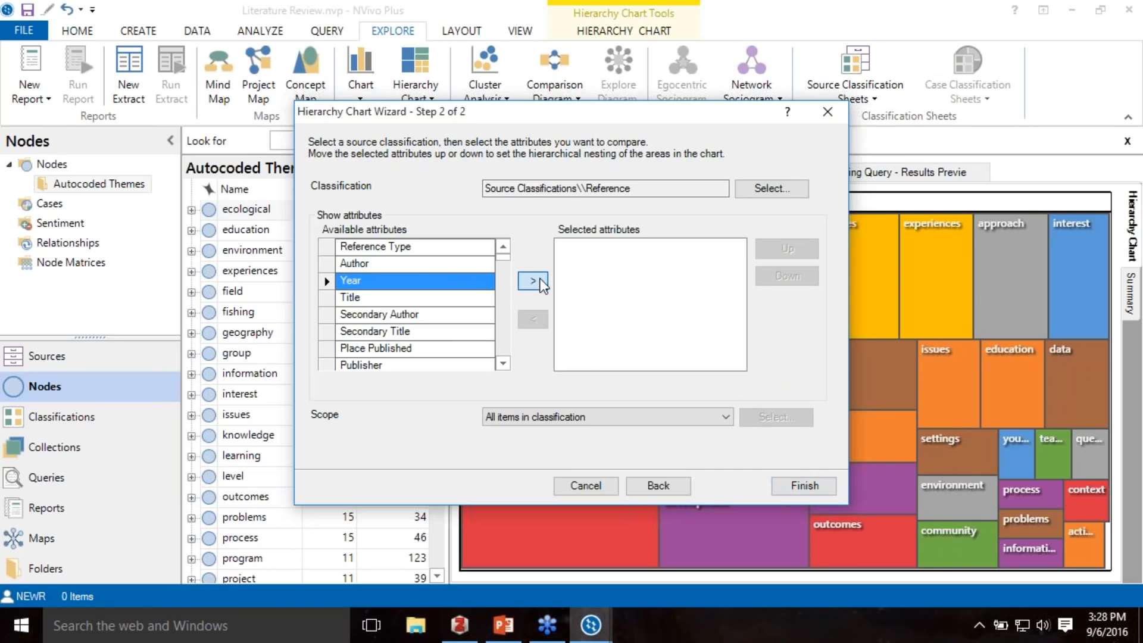
{"action": "left_click", "coordinate": [534, 281]}
{"action": "left_click", "coordinate": [427, 267]}
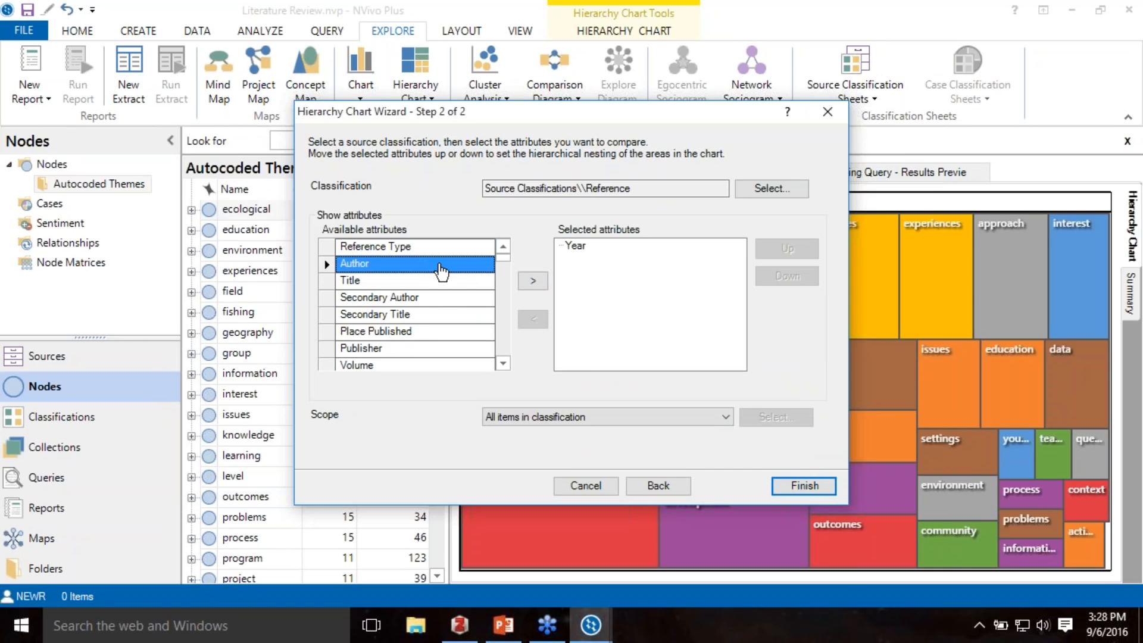
{"action": "left_click", "coordinate": [533, 280]}
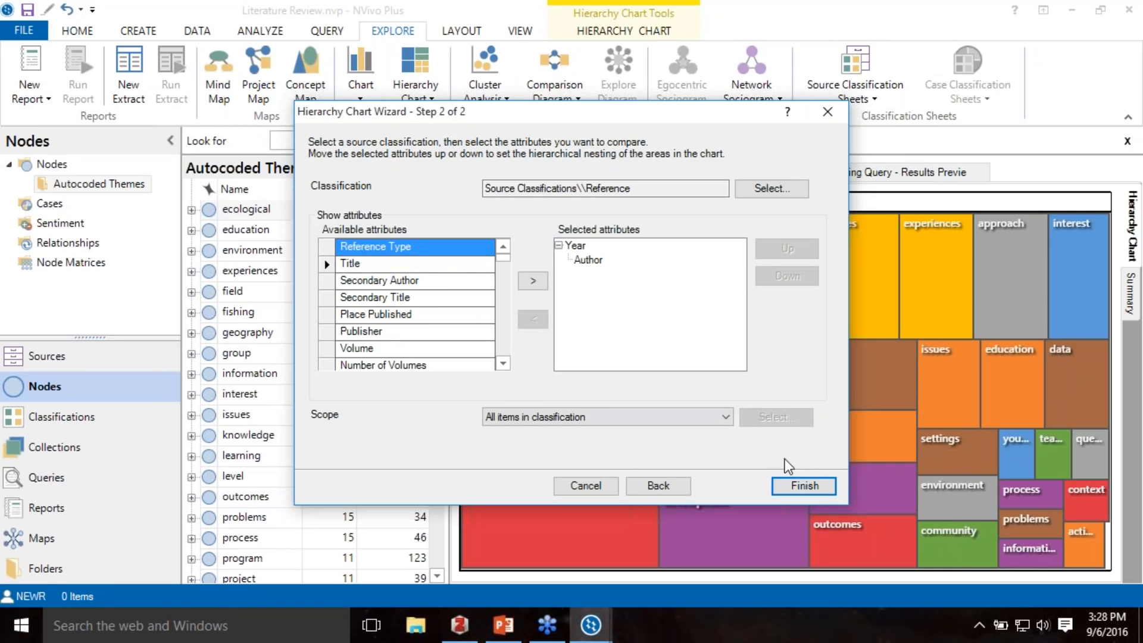
{"action": "left_click", "coordinate": [799, 485]}
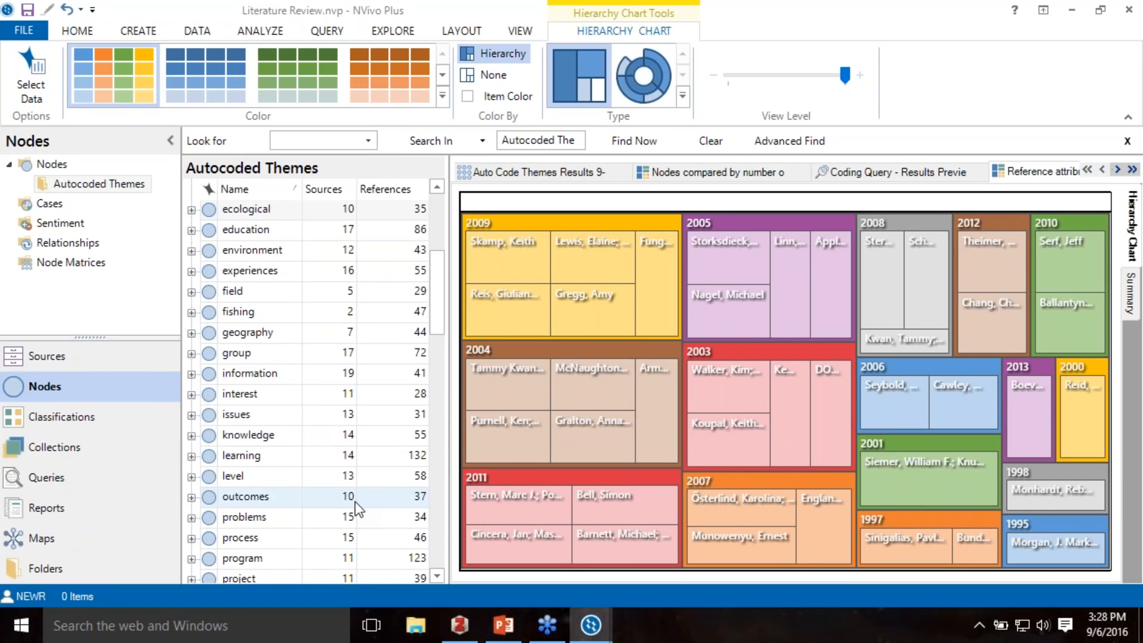
- Change the reference attribute chart to the sunburst type and drill down into the year 2005
{"action": "left_click", "coordinate": [641, 71]}
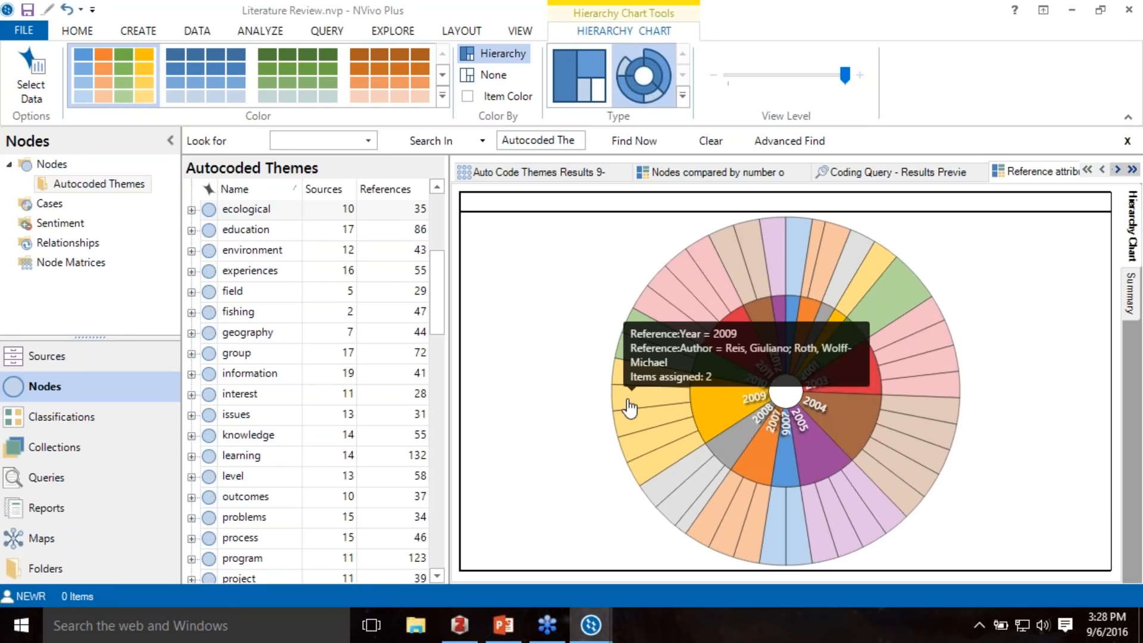
{"action": "left_click", "coordinate": [830, 467]}
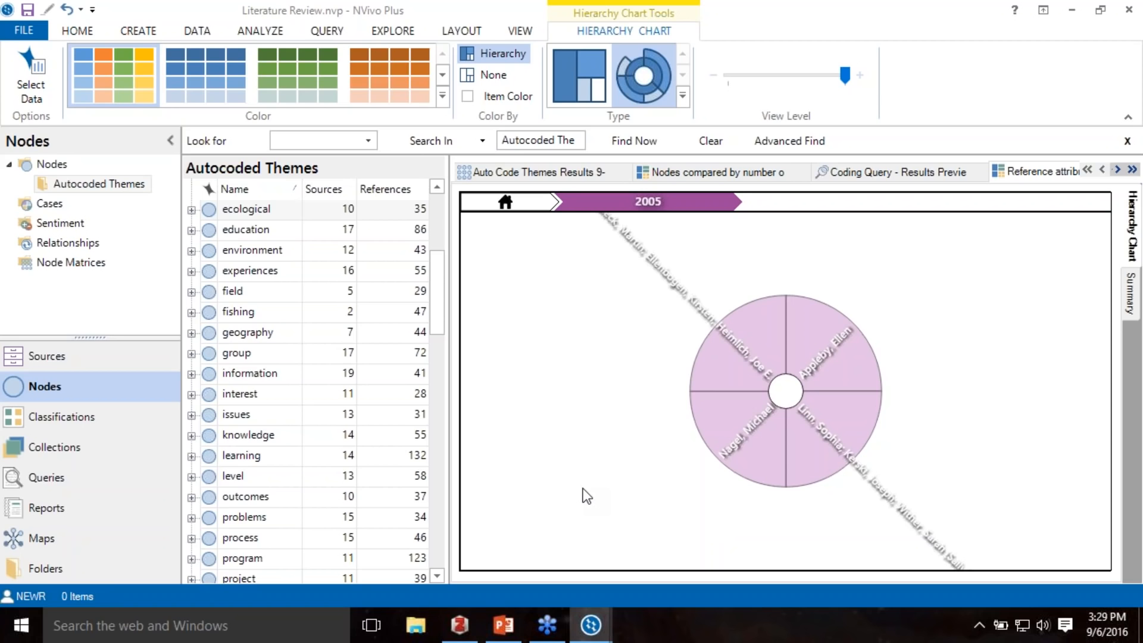
{"action": "right_click", "coordinate": [583, 456]}
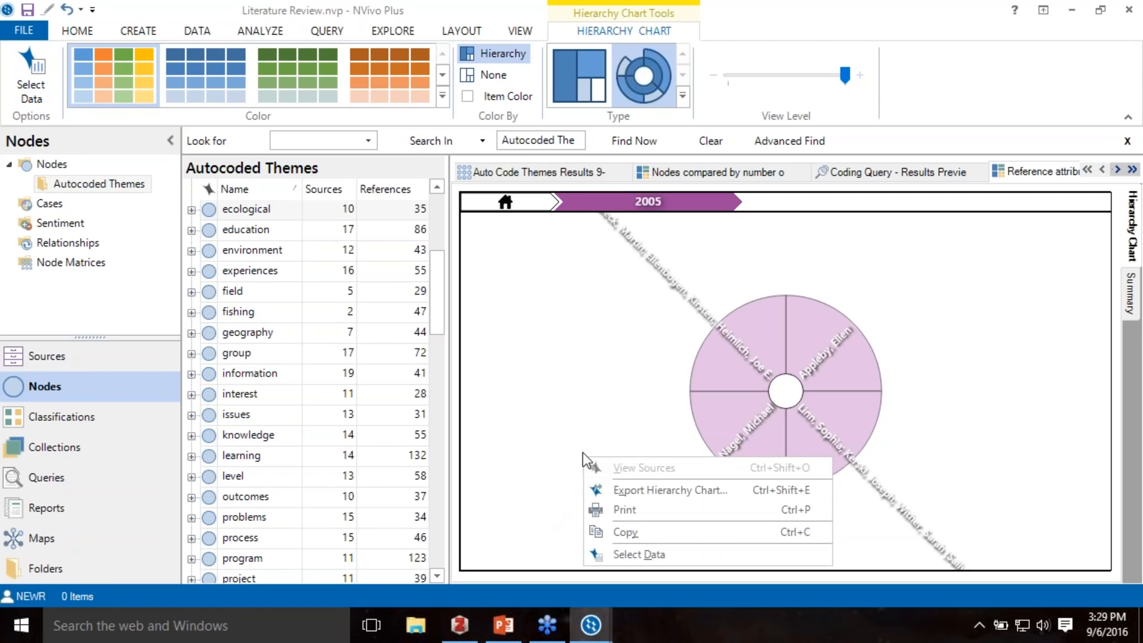
{"action": "left_click", "coordinate": [652, 490]}
{"action": "left_click", "coordinate": [515, 399]}
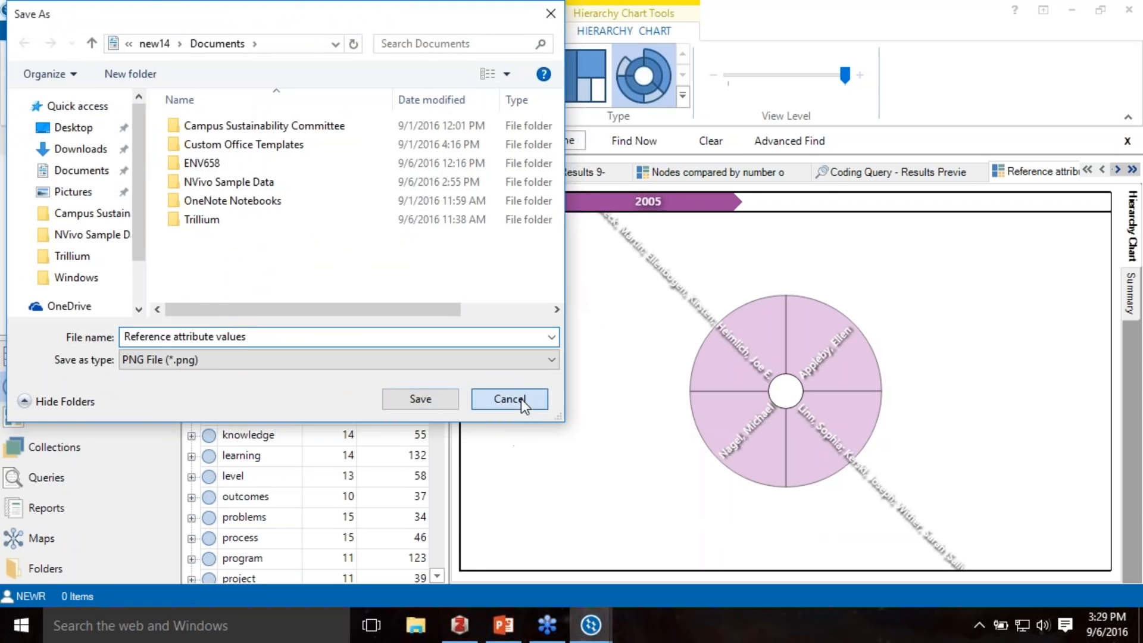
- Close the auto code results, the coding query results and both hierarchy charts
{"action": "left_click", "coordinate": [623, 171]}
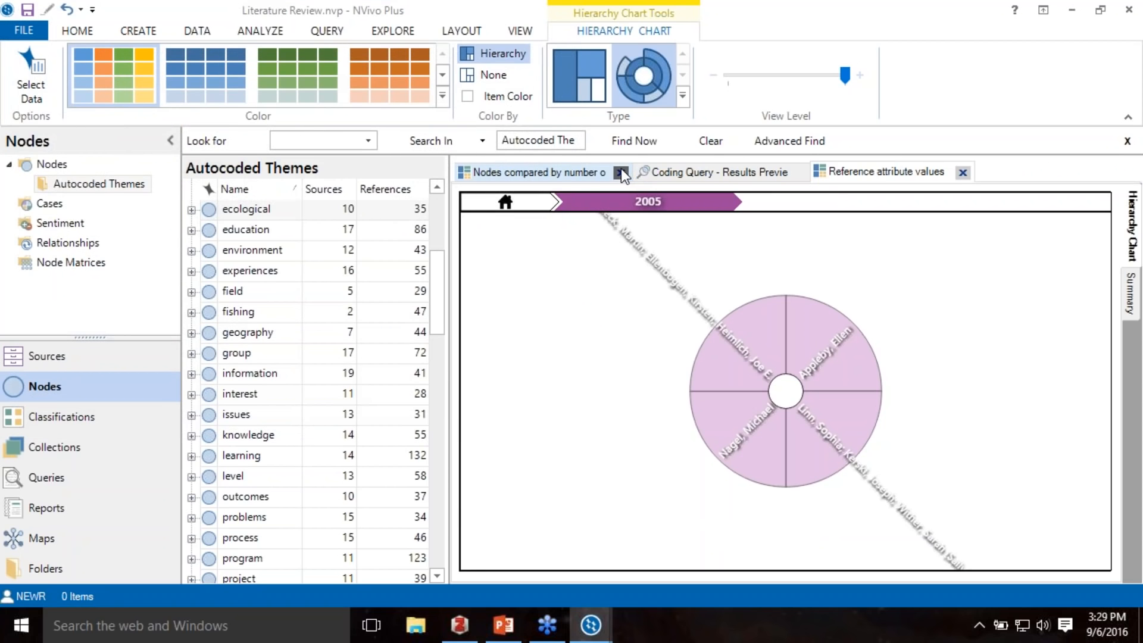
{"action": "left_click", "coordinate": [620, 170]}
{"action": "left_click", "coordinate": [621, 170]}
{"action": "left_click", "coordinate": [606, 172]}
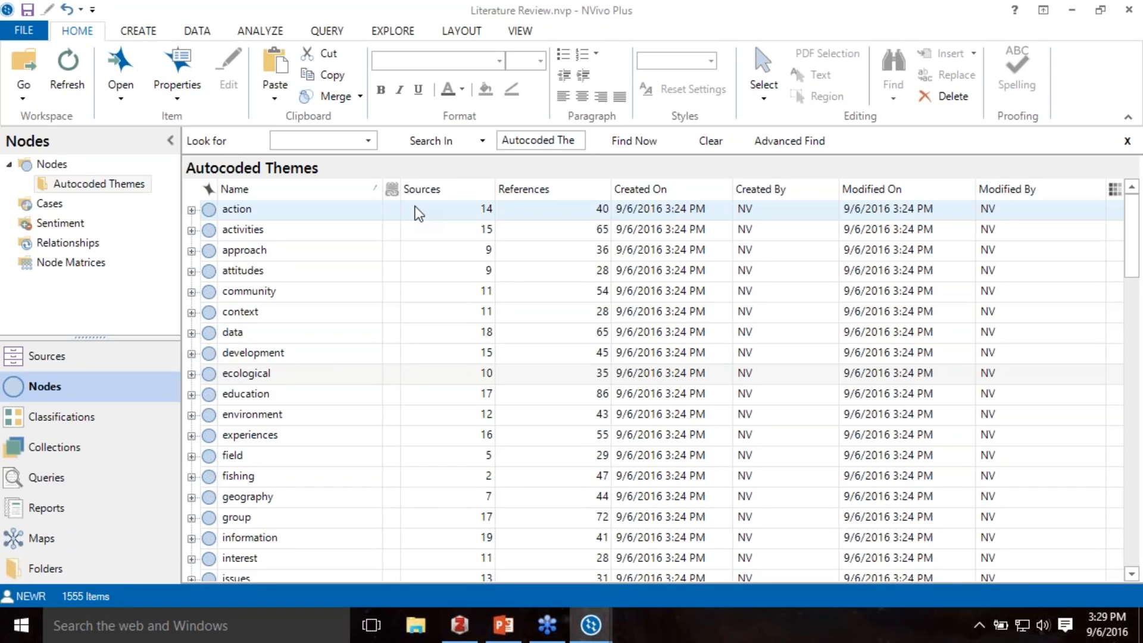
- Create cases from all the internal sources in the Cases location with no classification, and open the list of cases
{"action": "left_click", "coordinate": [26, 356]}
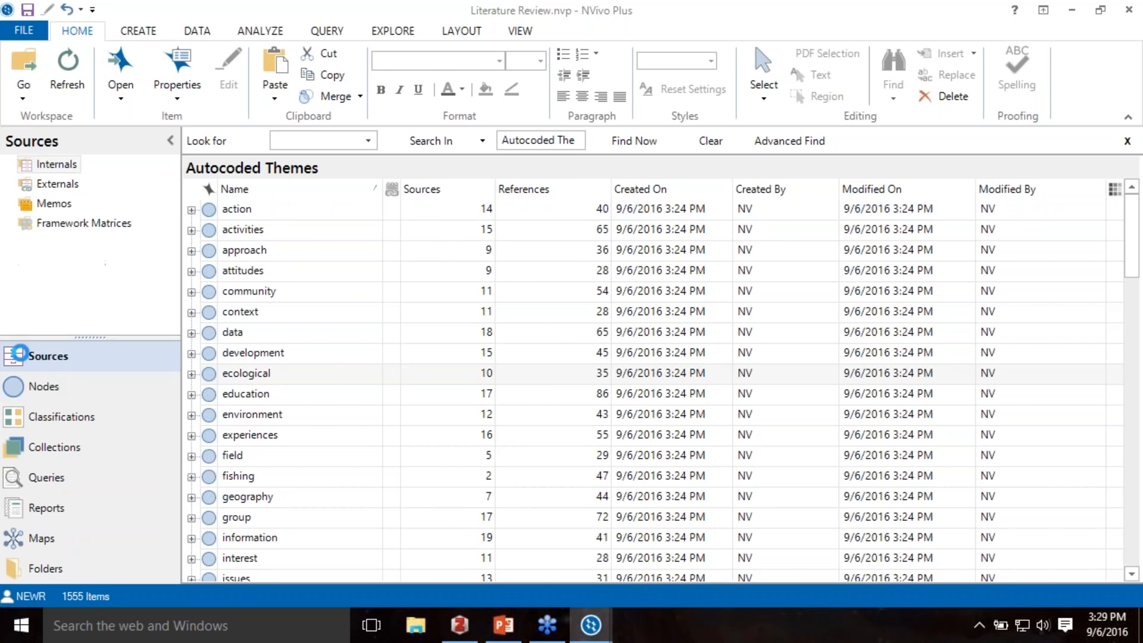
{"action": "left_click", "coordinate": [326, 296]}
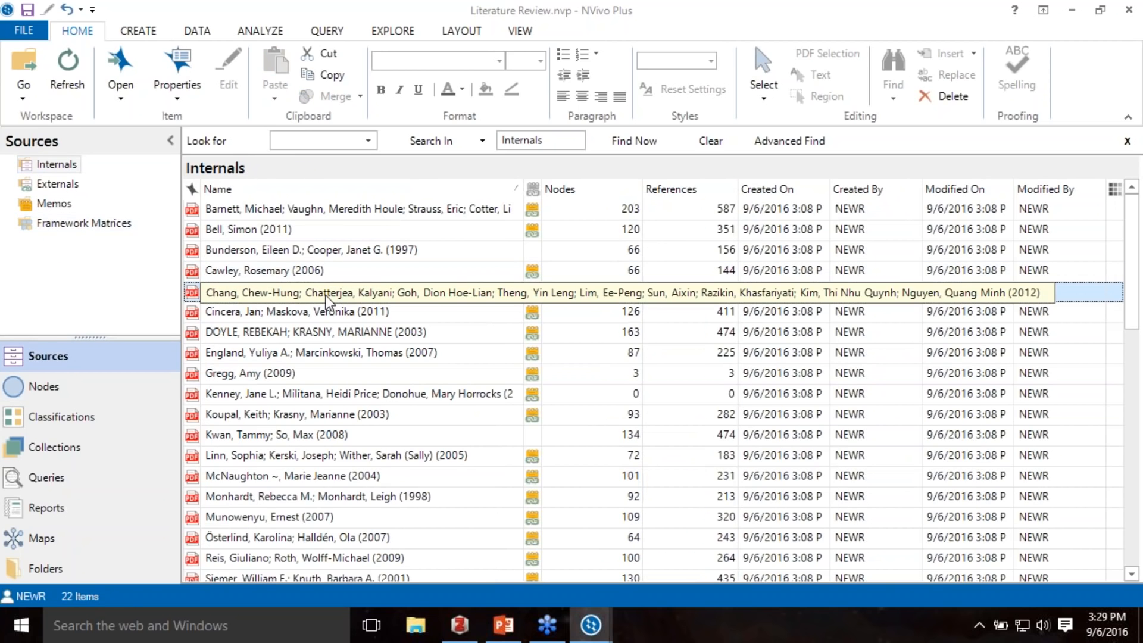
{"action": "key", "text": "ctrl+a"}
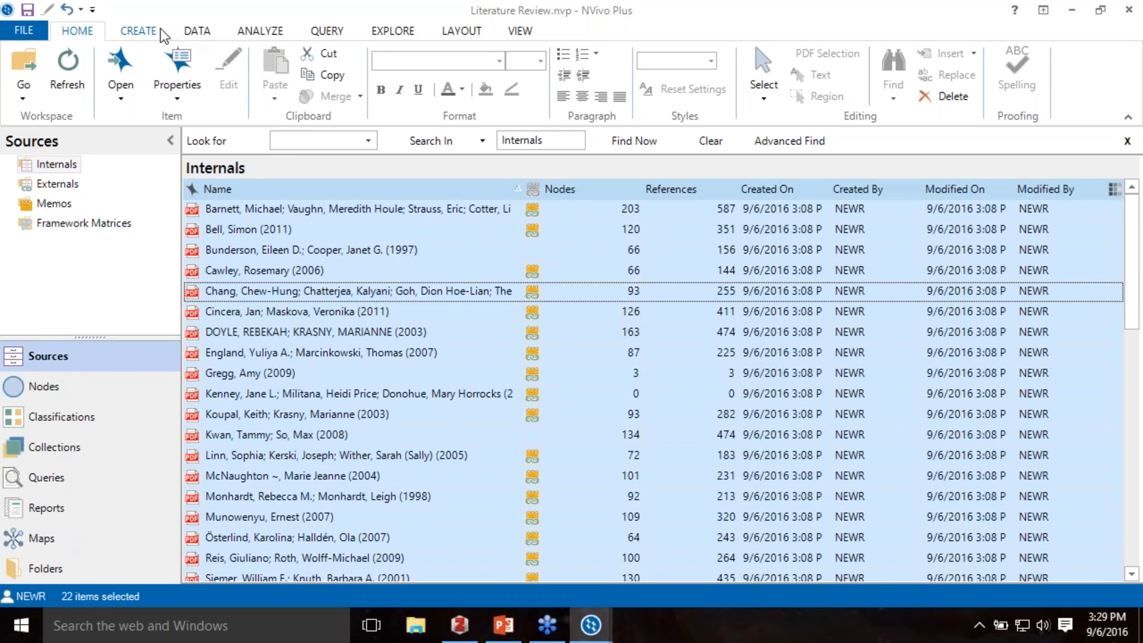
{"action": "left_click", "coordinate": [150, 34]}
{"action": "left_click", "coordinate": [509, 74]}
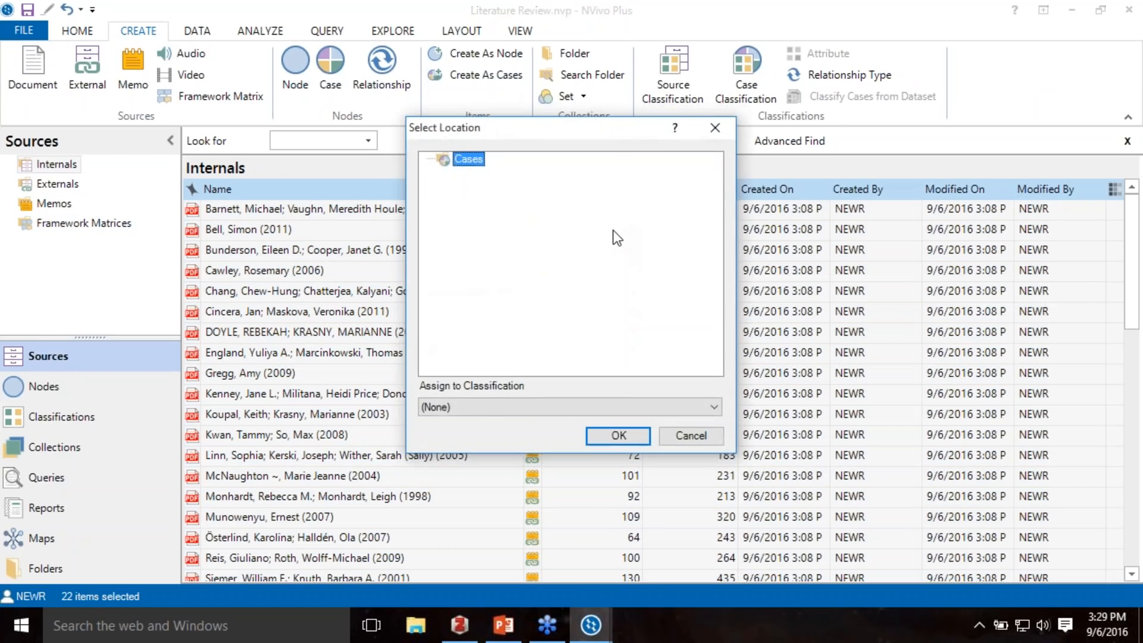
{"action": "left_click", "coordinate": [616, 435]}
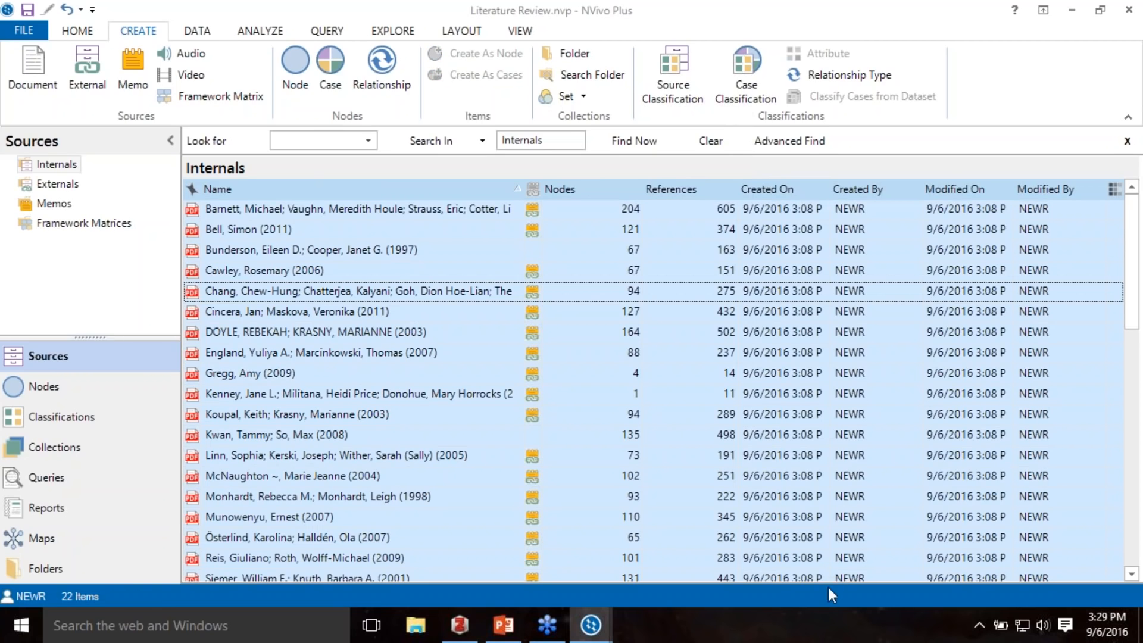
{"action": "left_click", "coordinate": [36, 387]}
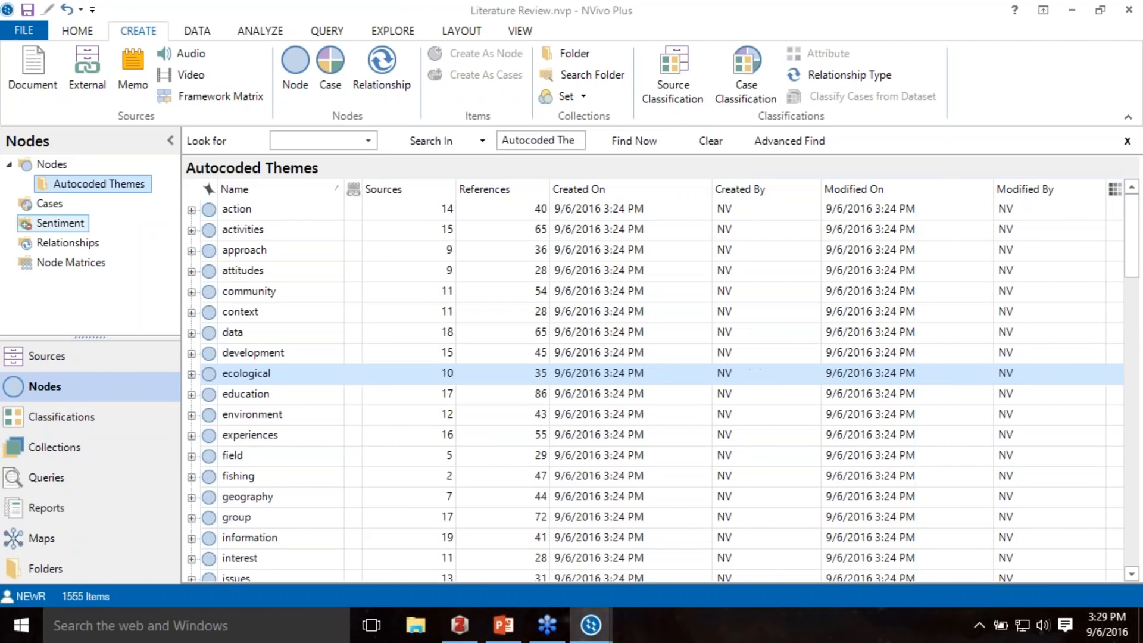
{"action": "left_click", "coordinate": [50, 204]}
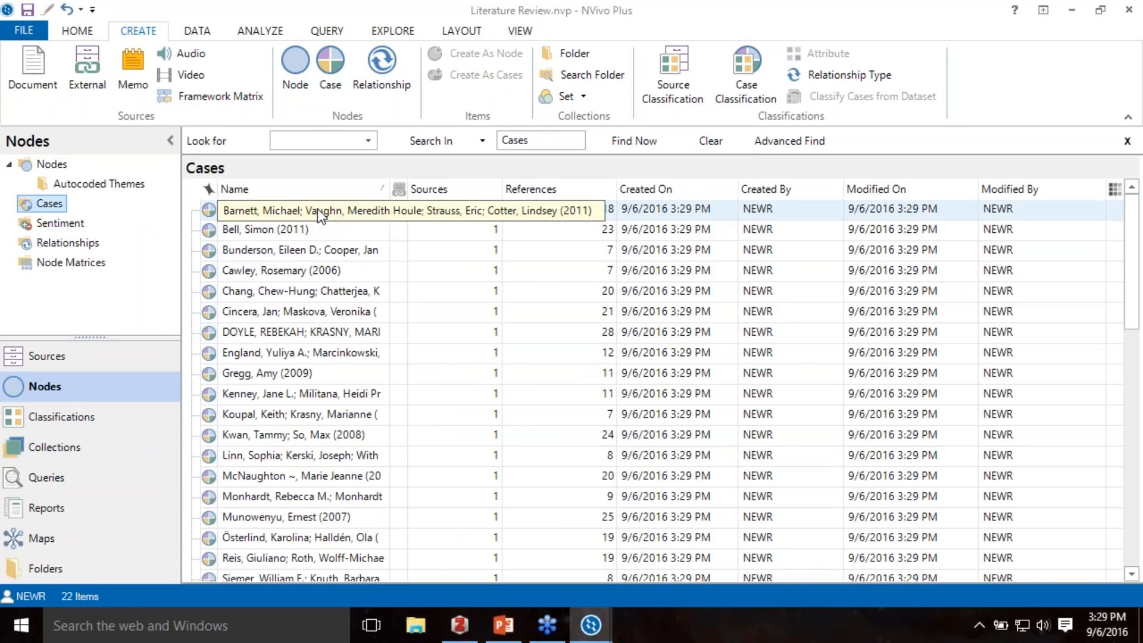
- Start a new framework matrix named sample
{"action": "left_click", "coordinate": [47, 356]}
{"action": "left_click", "coordinate": [67, 225]}
{"action": "right_click", "coordinate": [248, 248]}
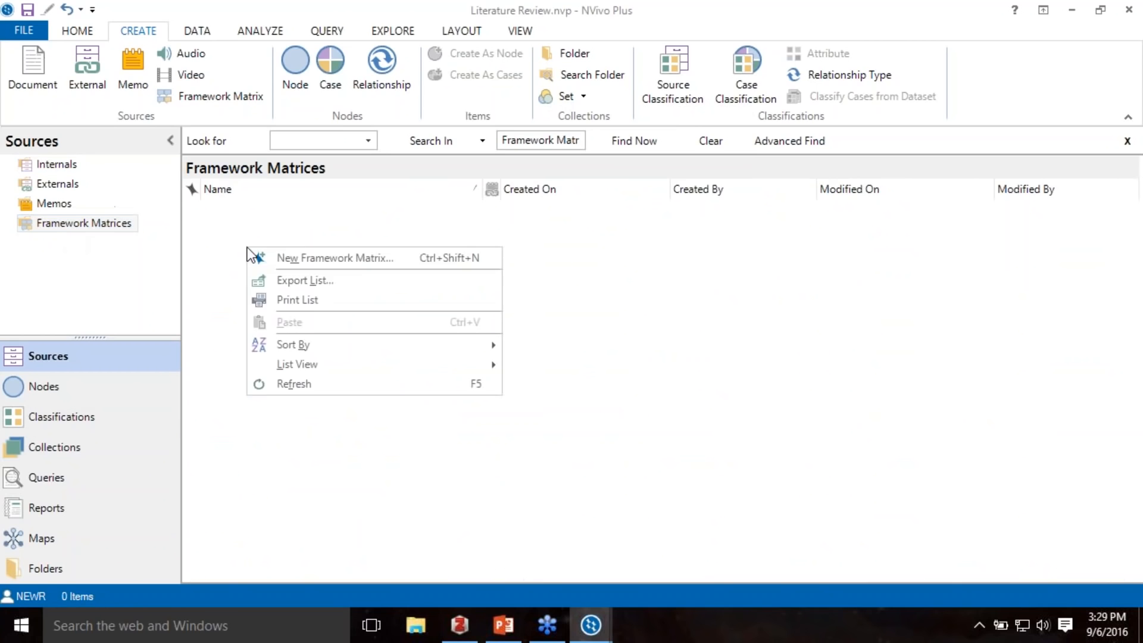
{"action": "left_click", "coordinate": [286, 257]}
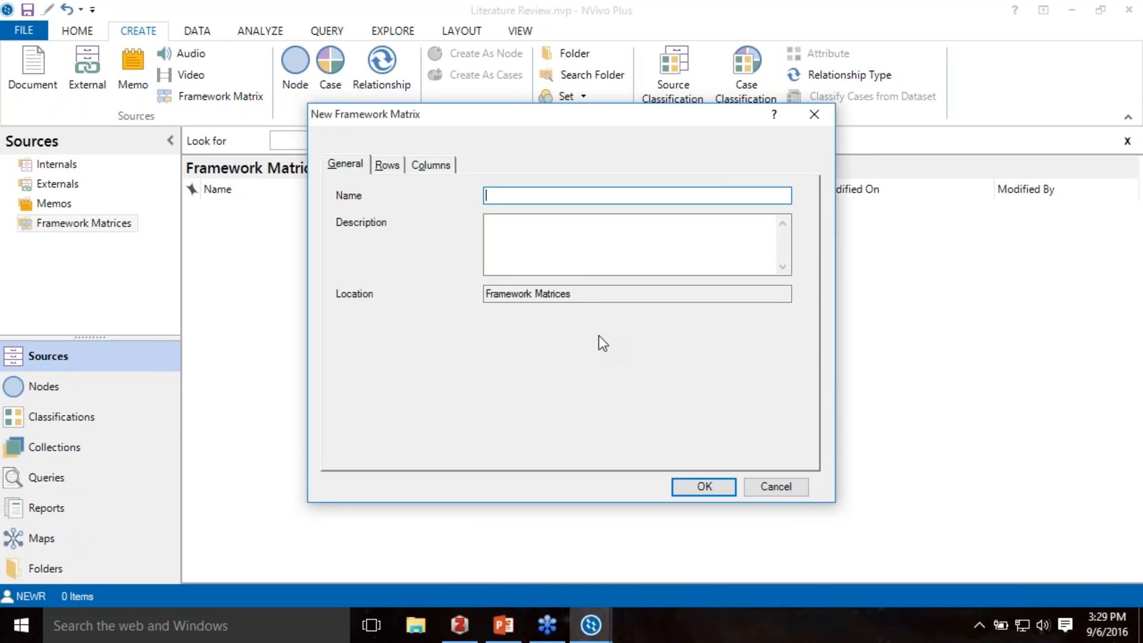
{"action": "type", "text": "sample"}
- Add all items in the Cases folder as the rows of the framework matrix
{"action": "left_click", "coordinate": [386, 165]}
{"action": "left_click", "coordinate": [393, 447]}
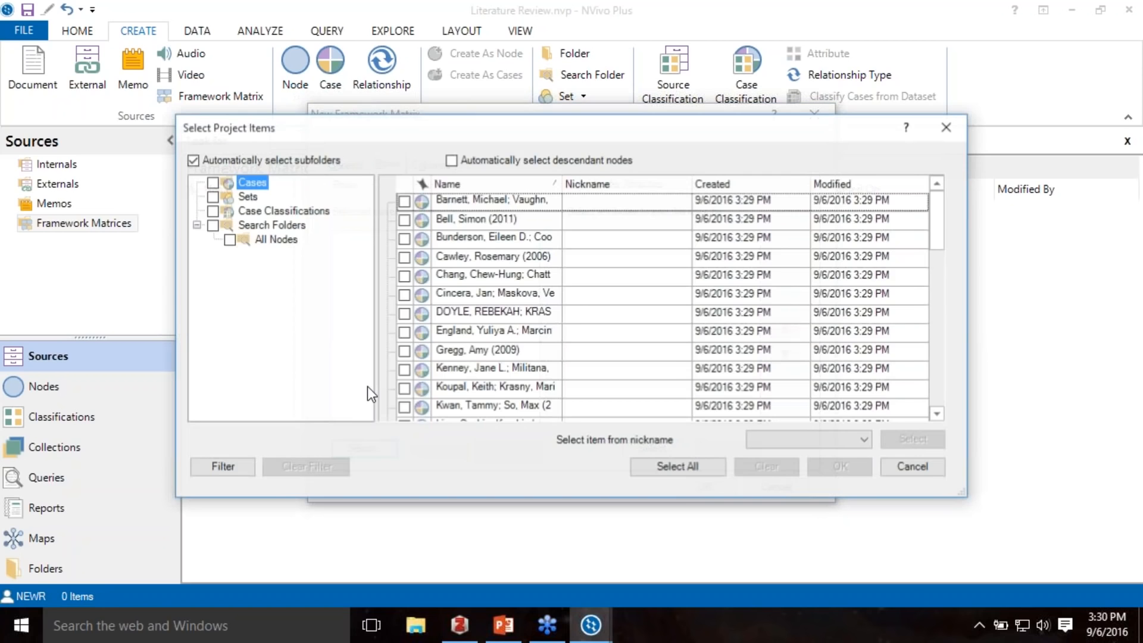
{"action": "left_click", "coordinate": [213, 183]}
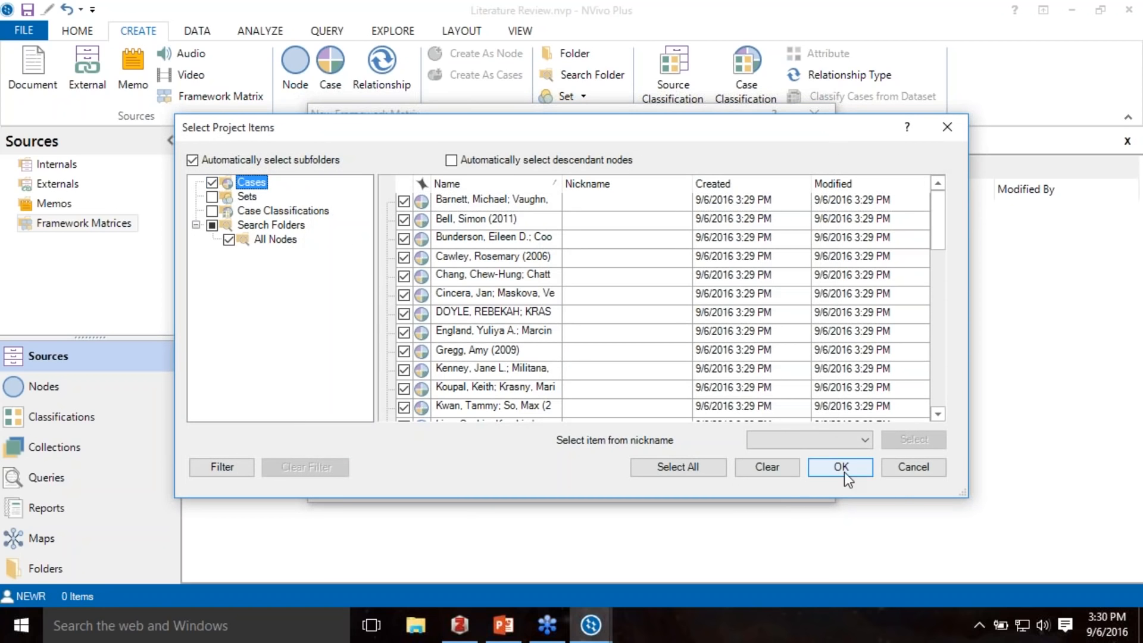
{"action": "left_click", "coordinate": [840, 468]}
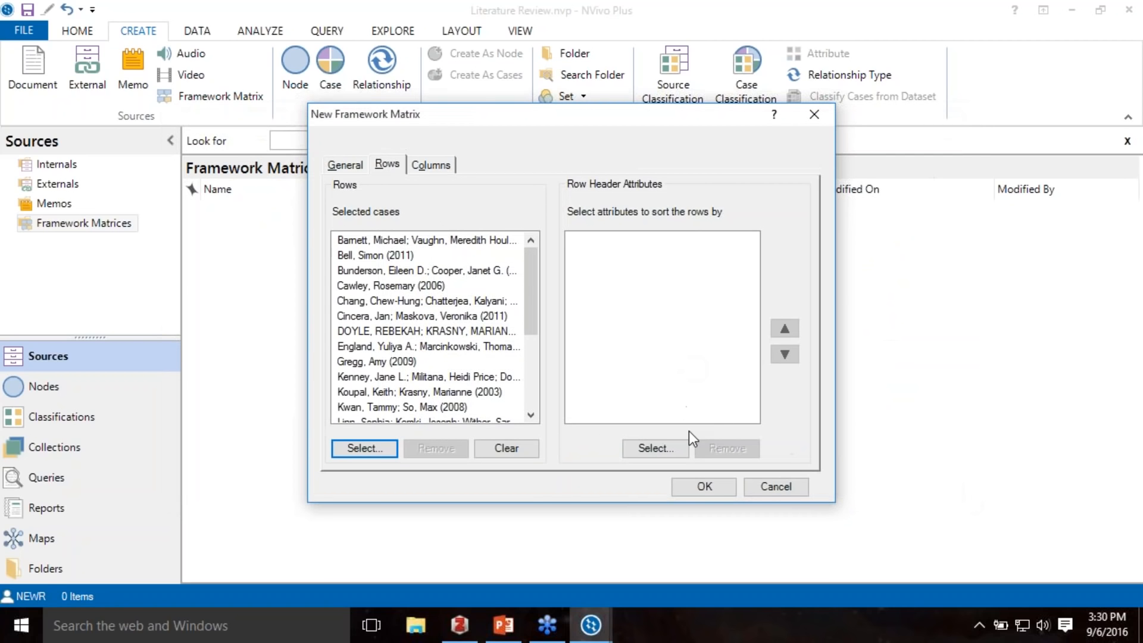
- Add the autocoded themes ecological, environment, fishing and geography as the matrix columns, and create the framework matrix
{"action": "left_click", "coordinate": [438, 166]}
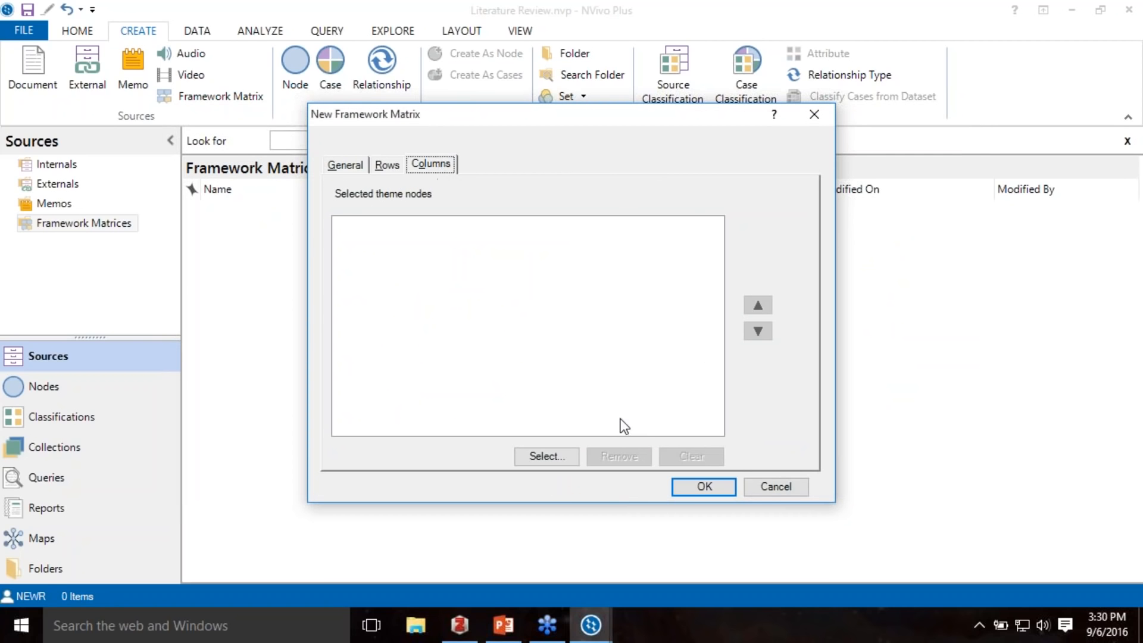
{"action": "left_click", "coordinate": [543, 455]}
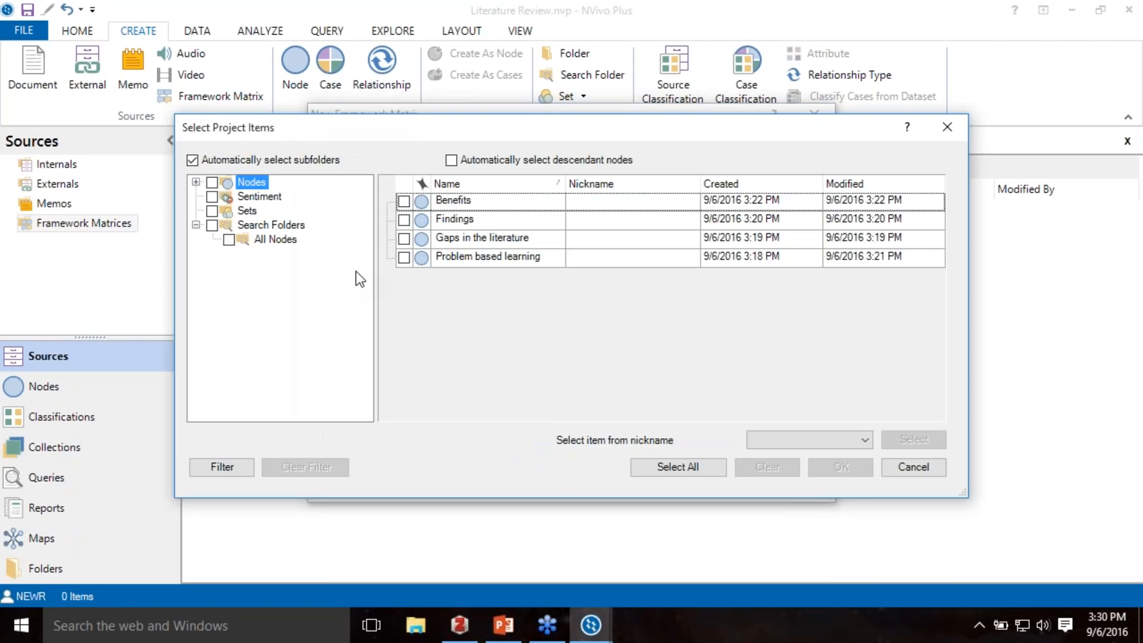
{"action": "left_click", "coordinate": [196, 183]}
{"action": "left_click", "coordinate": [288, 198]}
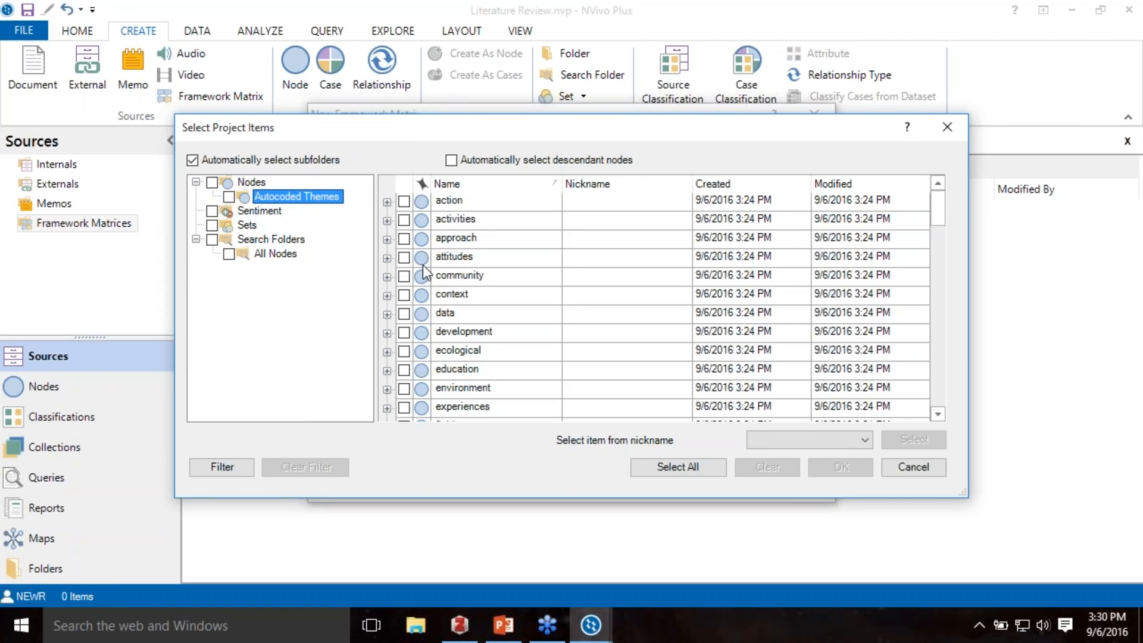
{"action": "left_click", "coordinate": [404, 351]}
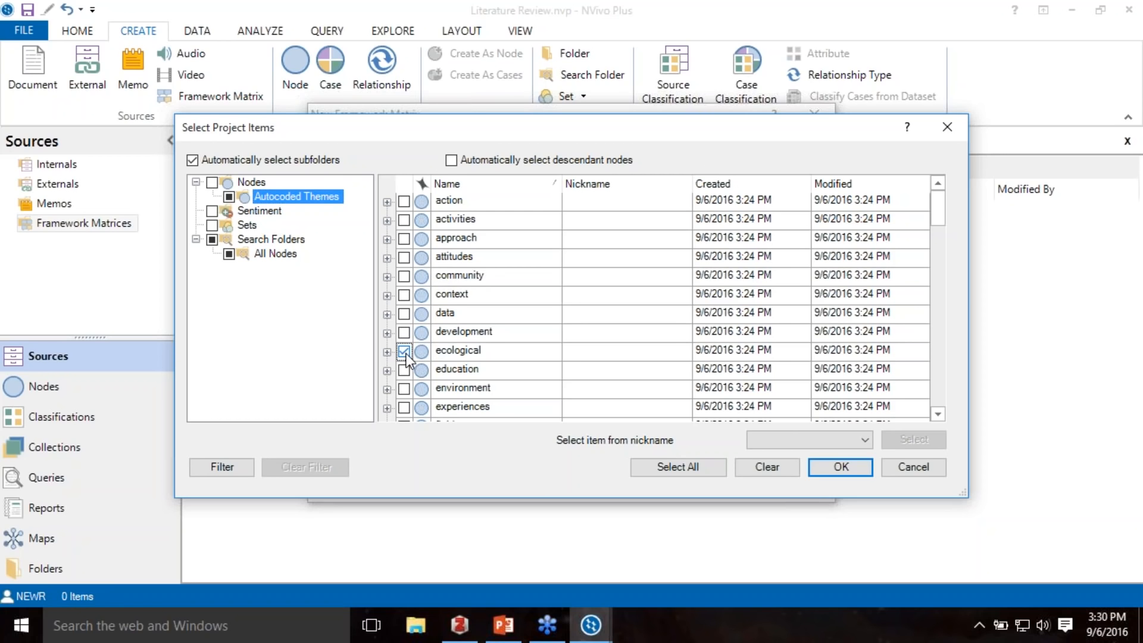
{"action": "left_click", "coordinate": [405, 389]}
{"action": "scroll", "coordinate": [938, 411], "scroll_direction": "down", "scroll_amount": 3}
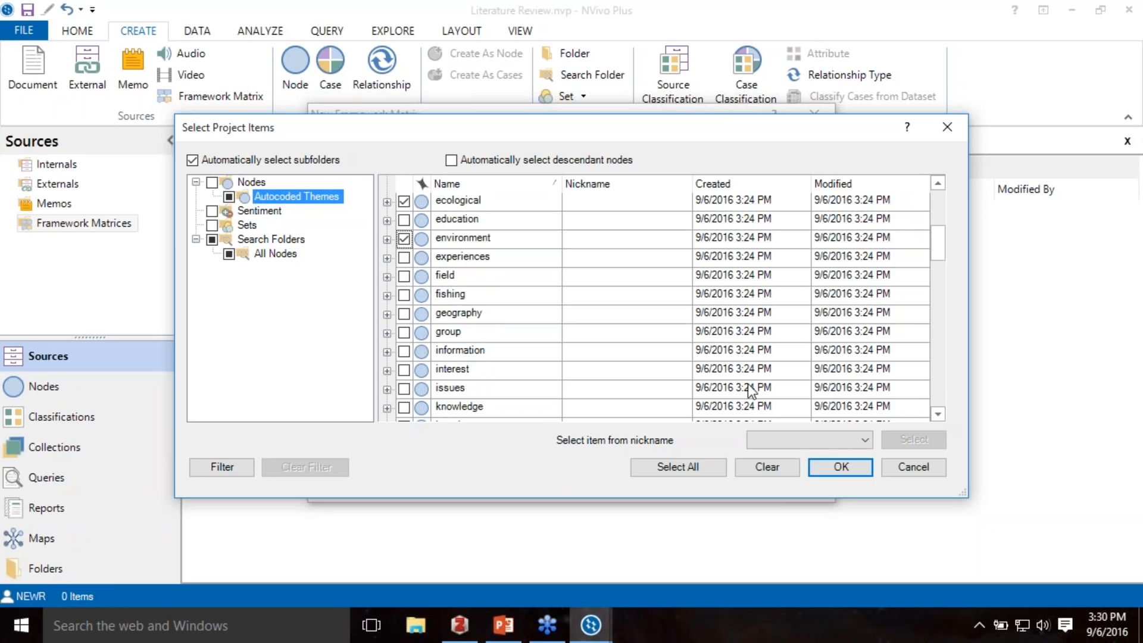
{"action": "left_click", "coordinate": [405, 294]}
{"action": "left_click", "coordinate": [404, 314]}
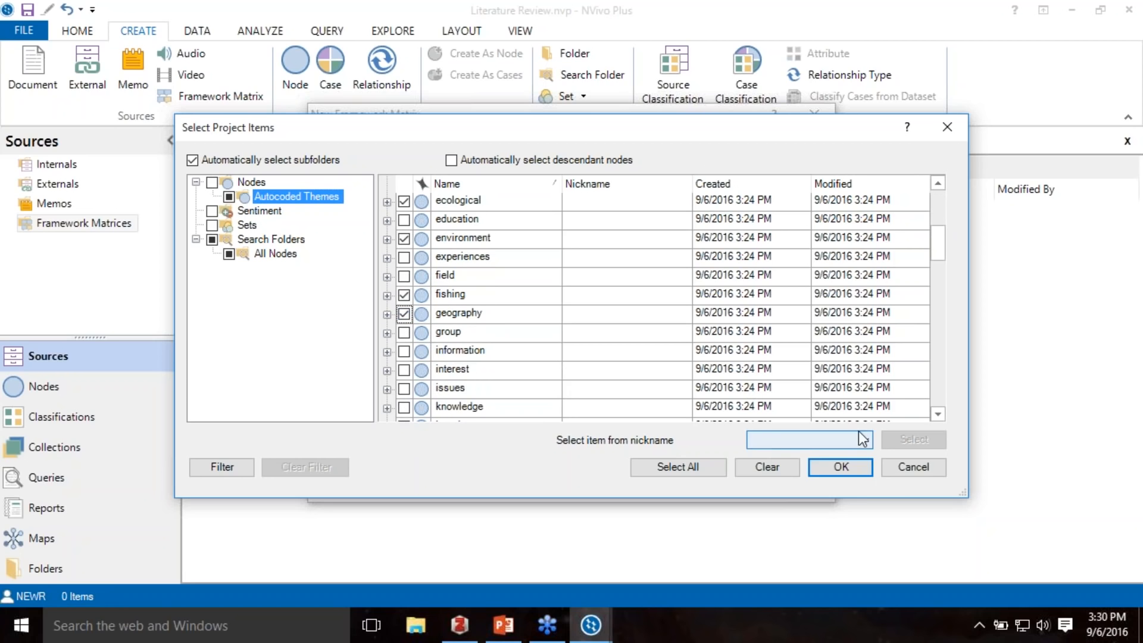
{"action": "left_click", "coordinate": [841, 470]}
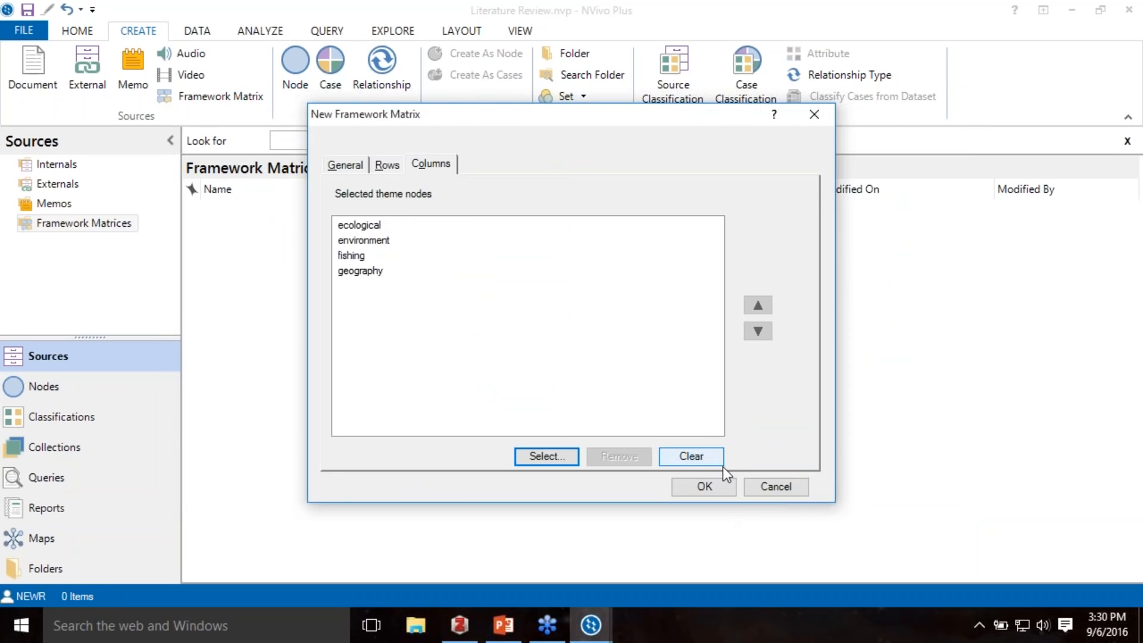
{"action": "left_click", "coordinate": [714, 487]}
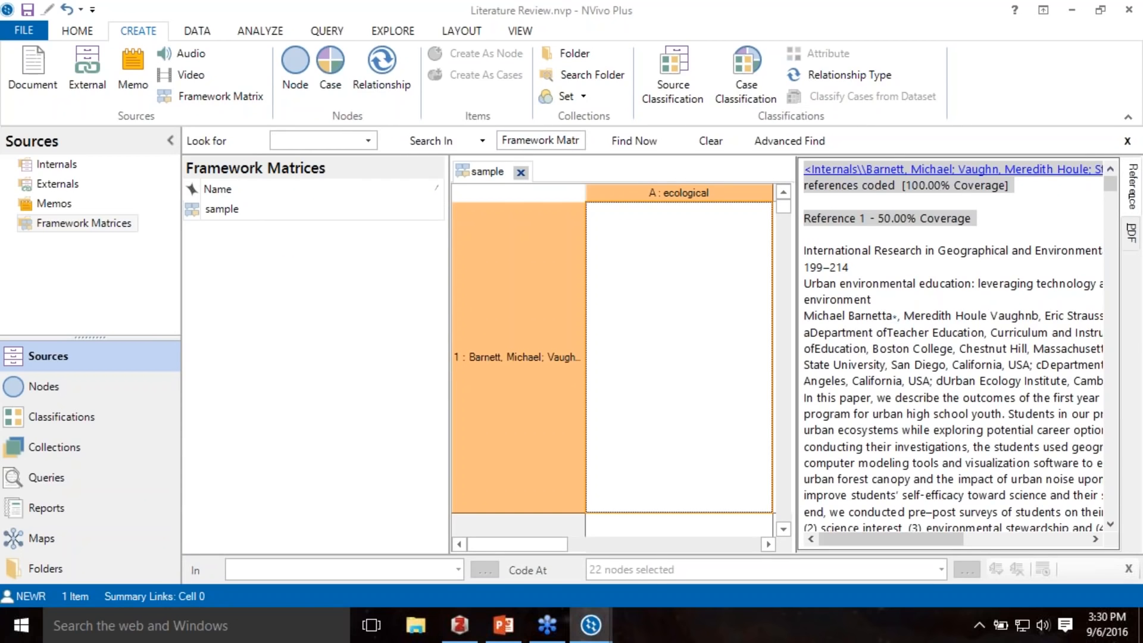
- Undock the sample framework matrix into its own window and maximize it
{"action": "right_click", "coordinate": [468, 172]}
{"action": "left_click", "coordinate": [505, 245]}
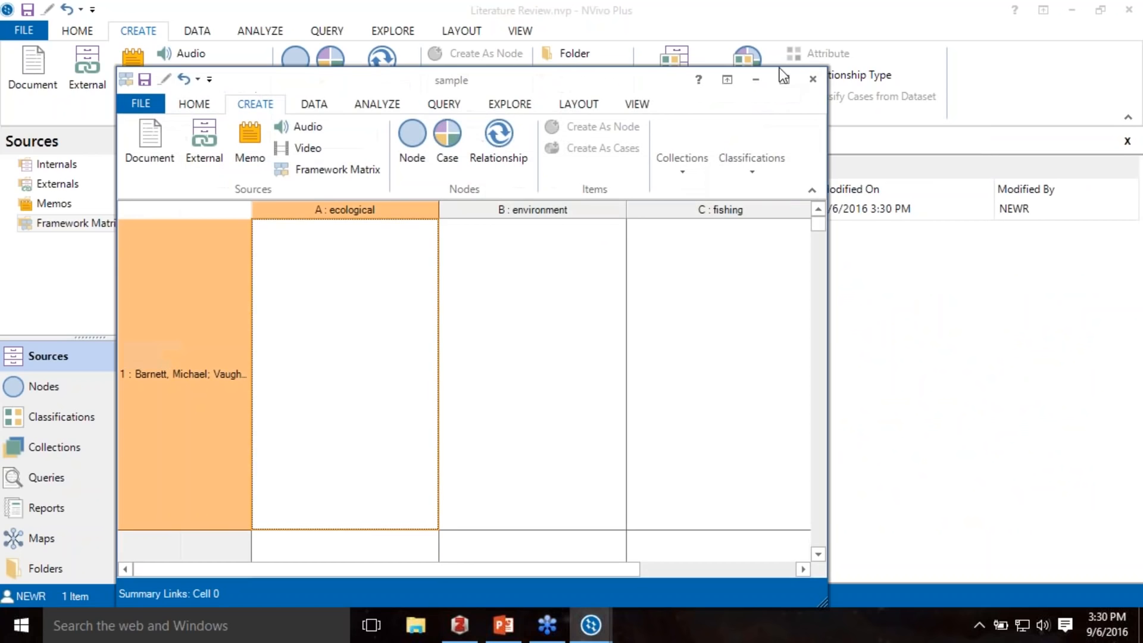
{"action": "left_click", "coordinate": [784, 79]}
- Auto summarize the framework matrix to fill its cells with the coded content
{"action": "left_click", "coordinate": [244, 288]}
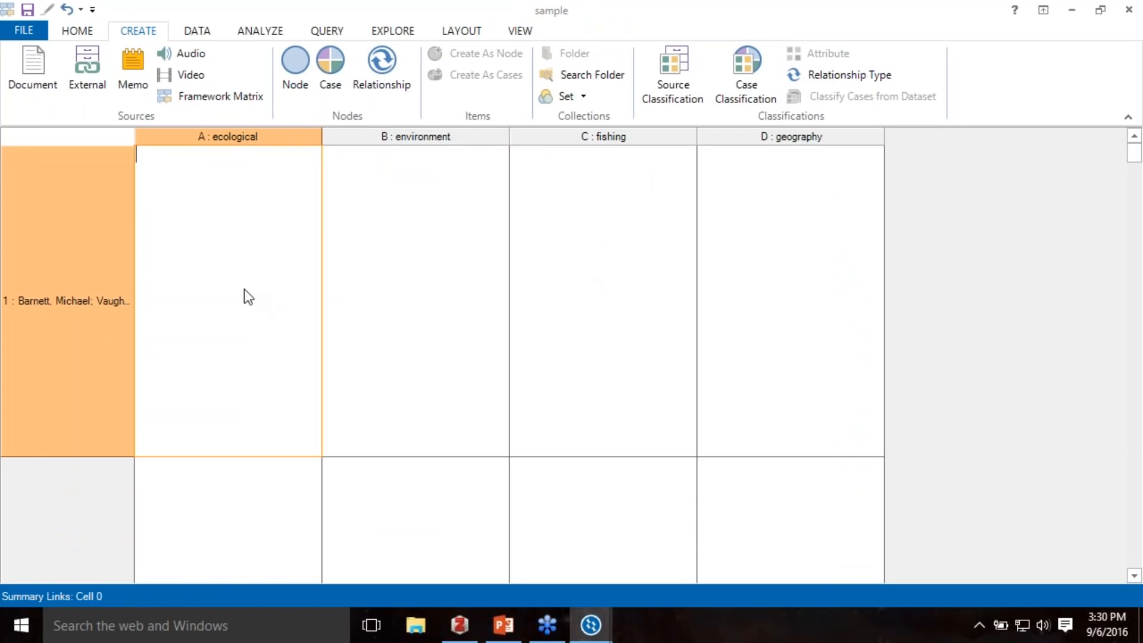
{"action": "left_click", "coordinate": [393, 295]}
{"action": "left_click", "coordinate": [268, 344]}
{"action": "left_click", "coordinate": [265, 32]}
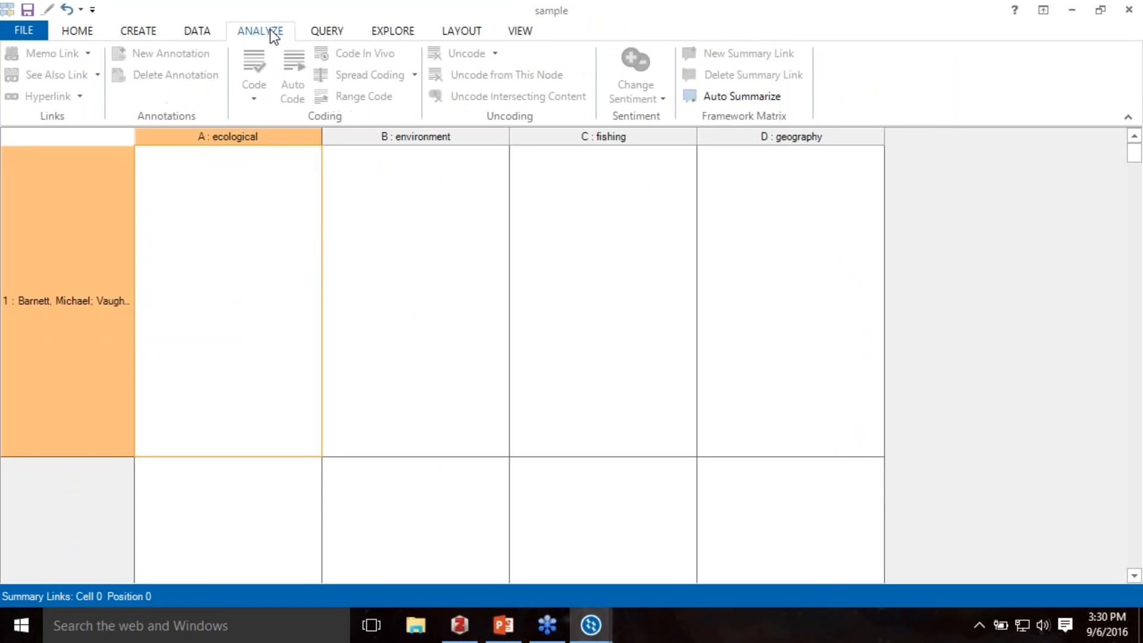
{"action": "left_click", "coordinate": [712, 98]}
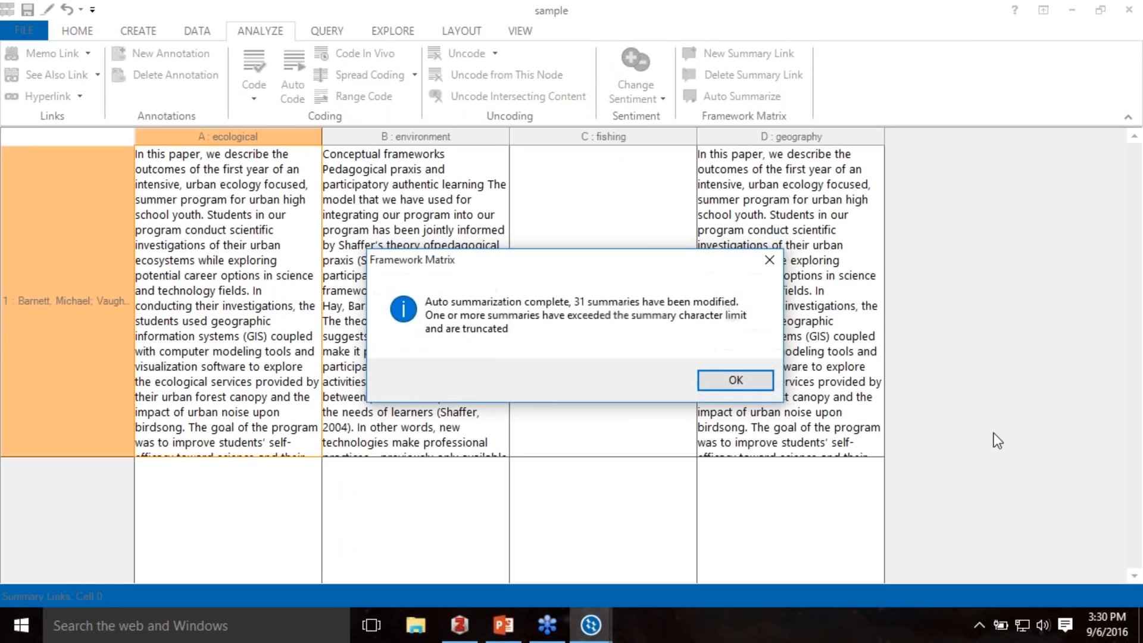
{"action": "left_click", "coordinate": [765, 384]}
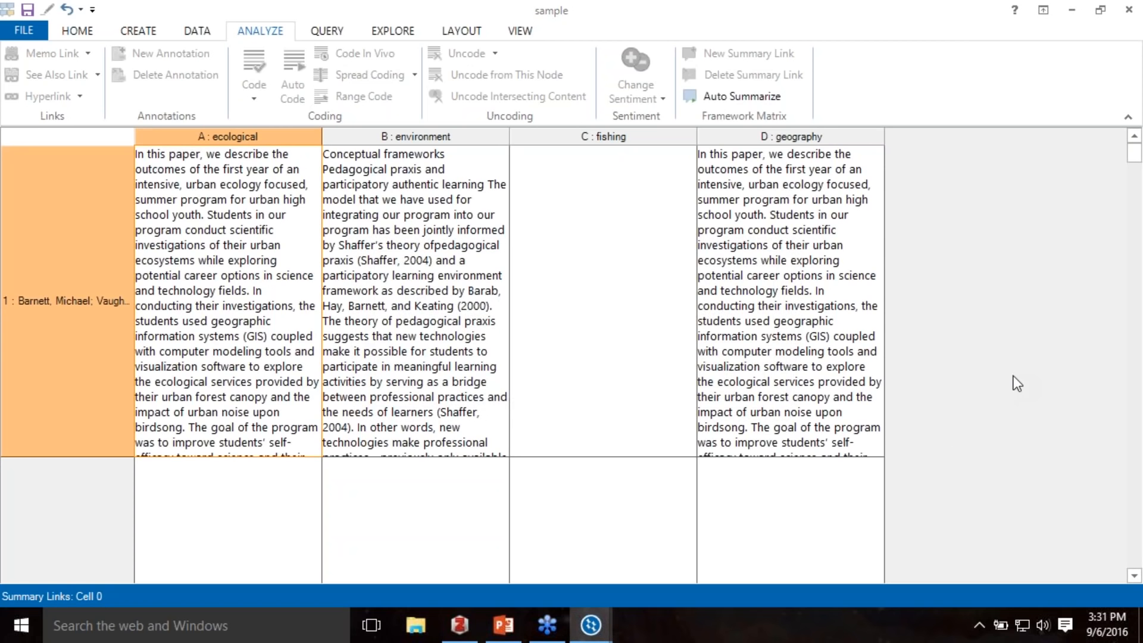
- Read through the first case's summaries in the ecological, environment, fishing and geography columns
{"action": "left_click", "coordinate": [205, 263]}
{"action": "left_click_drag", "start_coordinate": [322, 162], "coordinate": [309, 242]}
{"action": "left_click", "coordinate": [368, 247]}
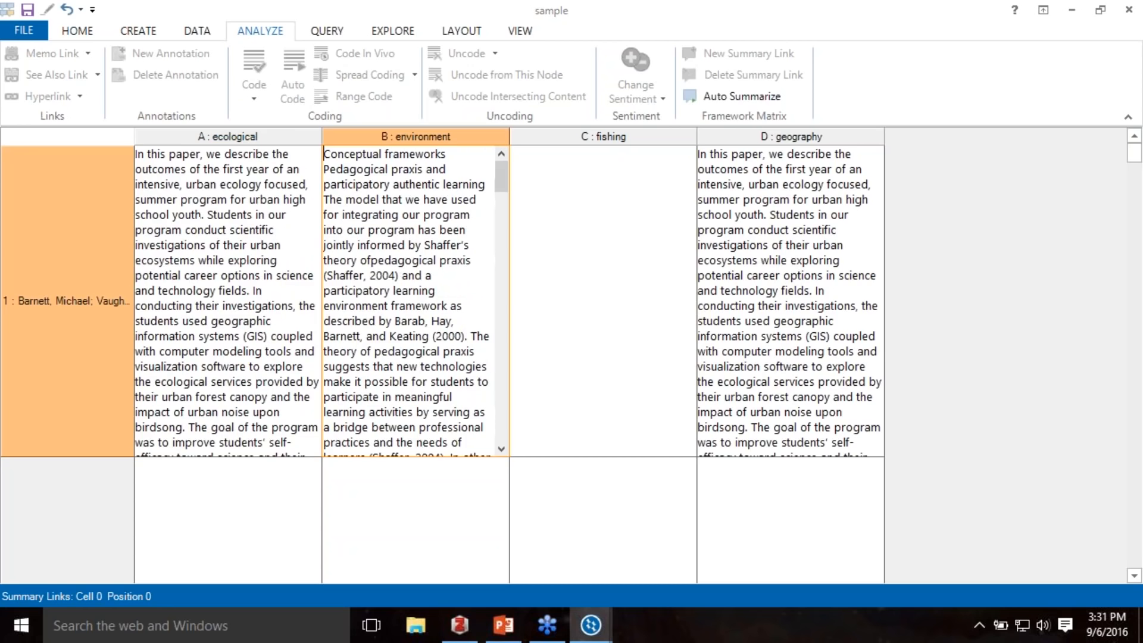
{"action": "left_click_drag", "start_coordinate": [501, 179], "coordinate": [503, 193]}
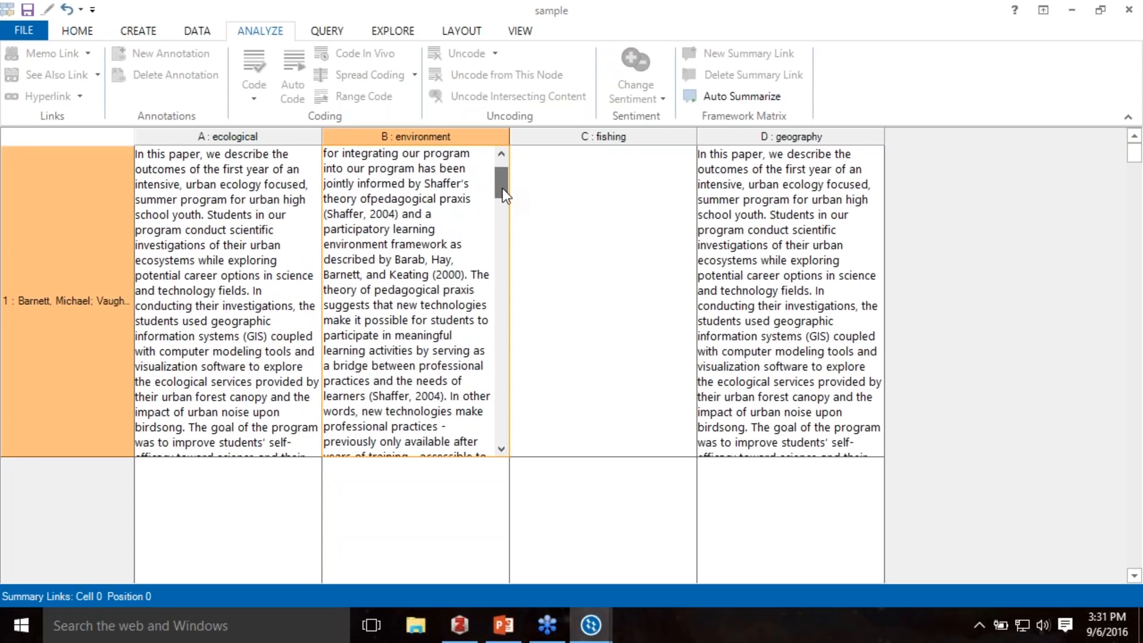
{"action": "left_click", "coordinate": [568, 233]}
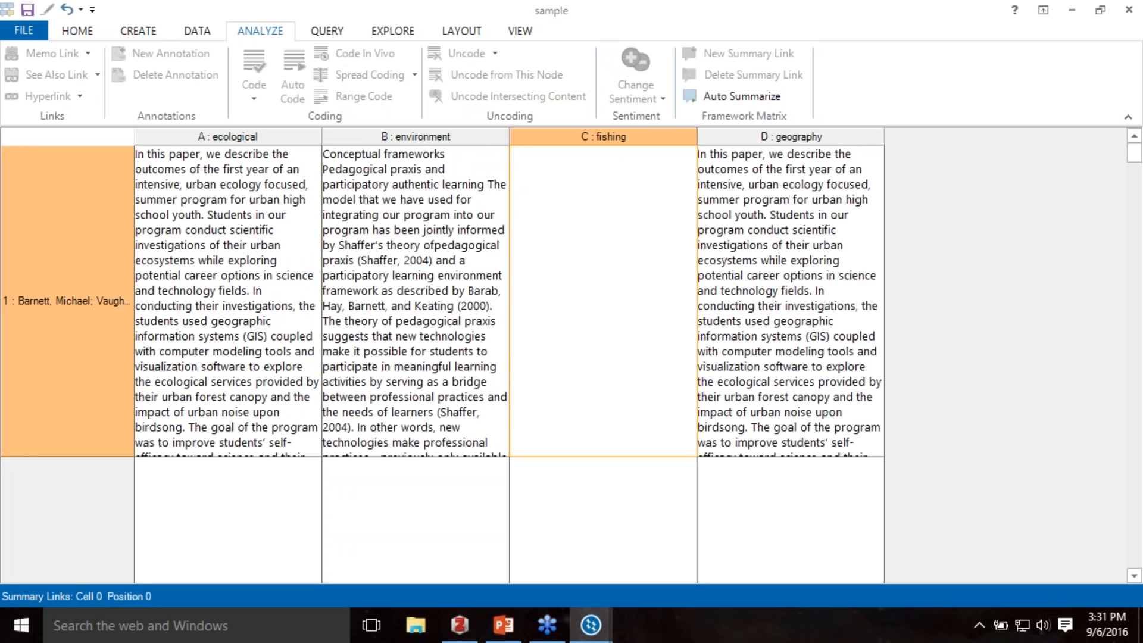
{"action": "left_click", "coordinate": [770, 316]}
{"action": "left_click_drag", "start_coordinate": [876, 234], "coordinate": [874, 286]}
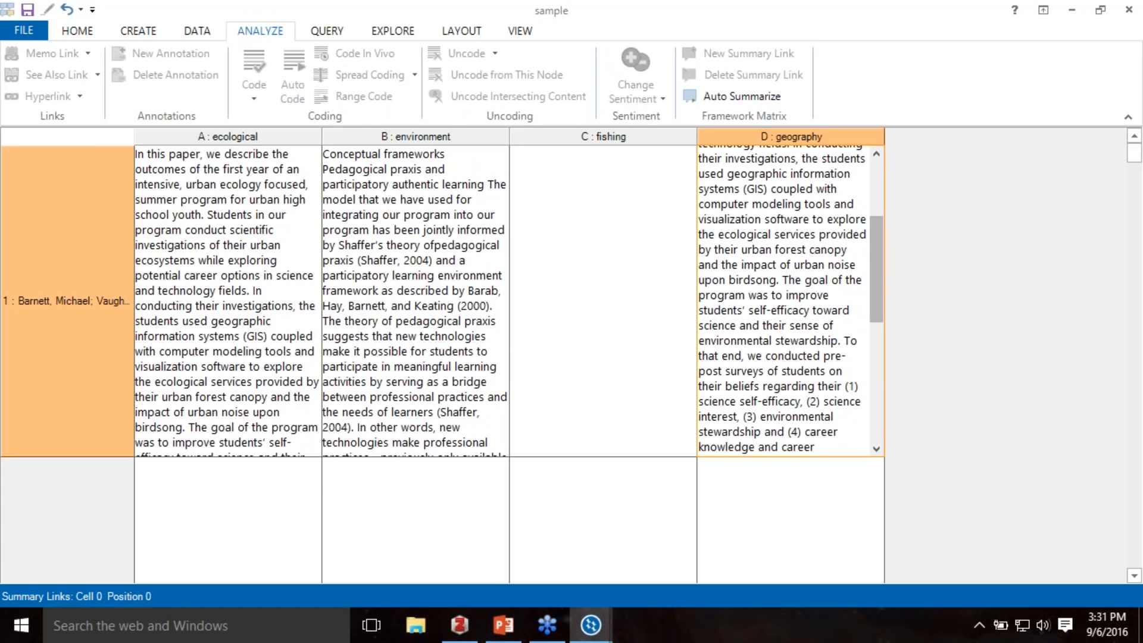
- Enter "It's interesting there's no discussion of fishing..." in the first case's fishing cell and color the text red
{"action": "left_click", "coordinate": [652, 209]}
{"action": "left_click", "coordinate": [92, 35]}
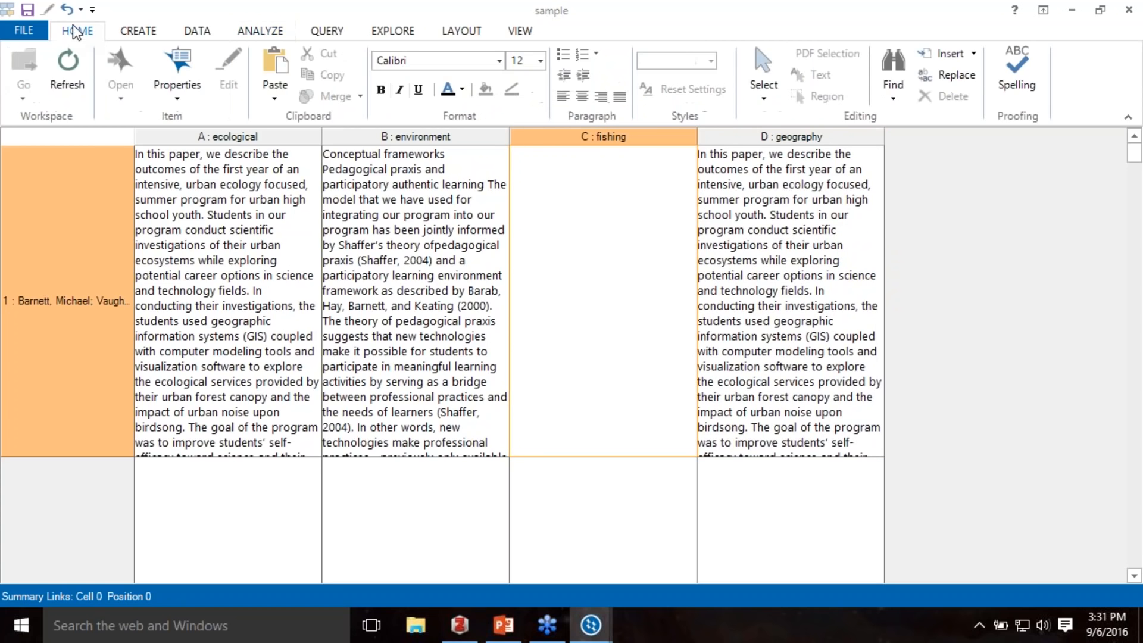
{"action": "type", "text": "It's interesting there's no discussion of fishing..."}
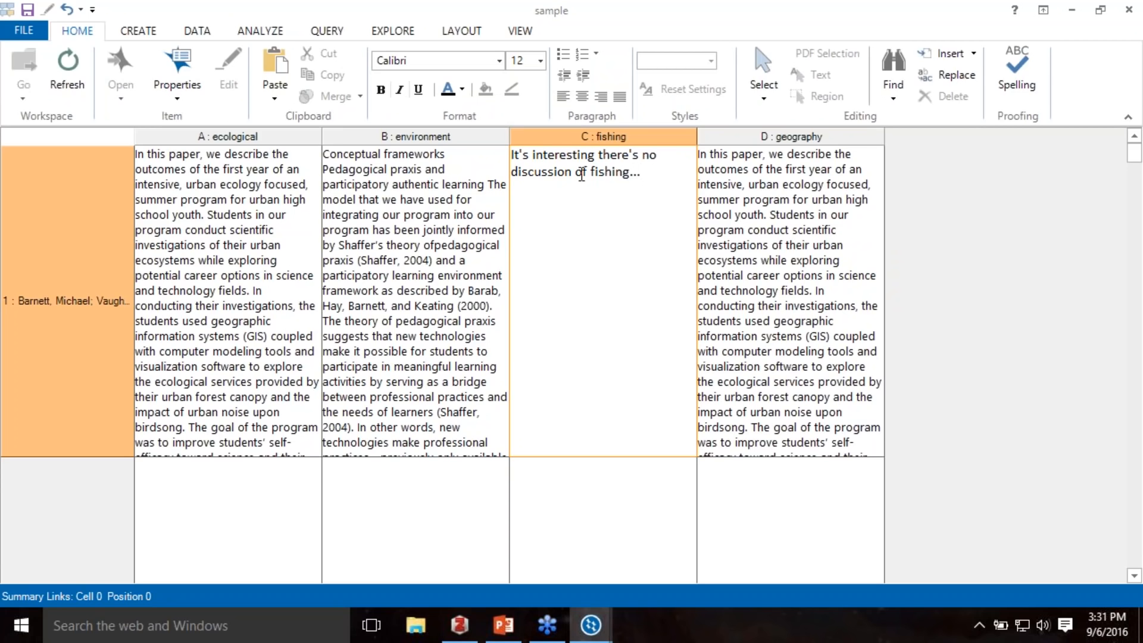
{"action": "triple_click", "coordinate": [517, 154]}
{"action": "left_click", "coordinate": [463, 88]}
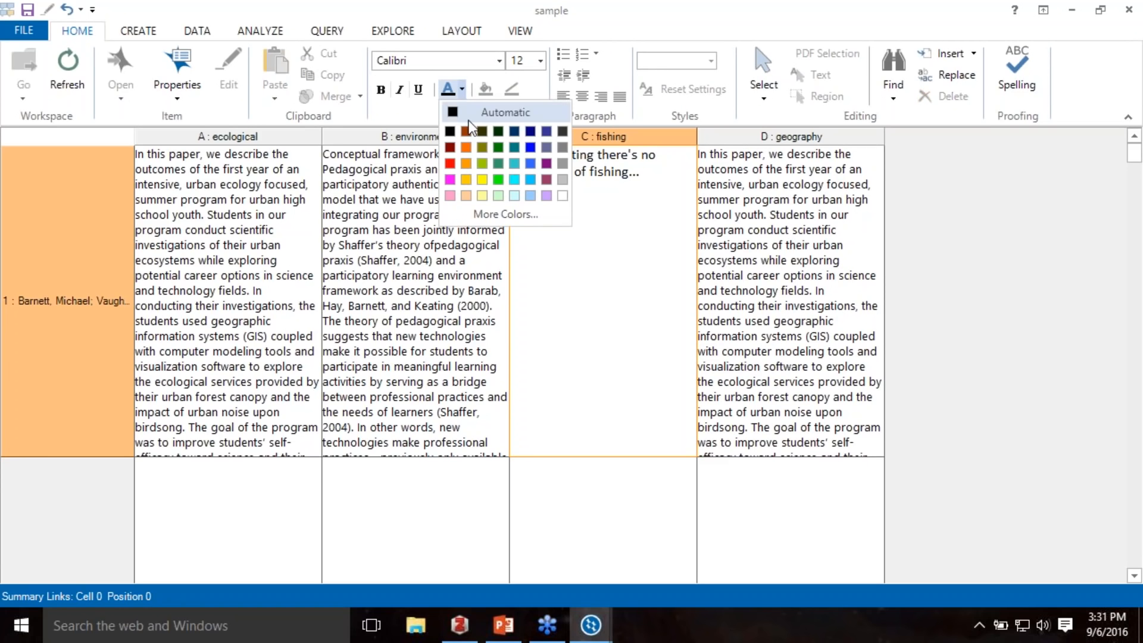
{"action": "left_click", "coordinate": [453, 170]}
{"action": "left_click", "coordinate": [589, 223]}
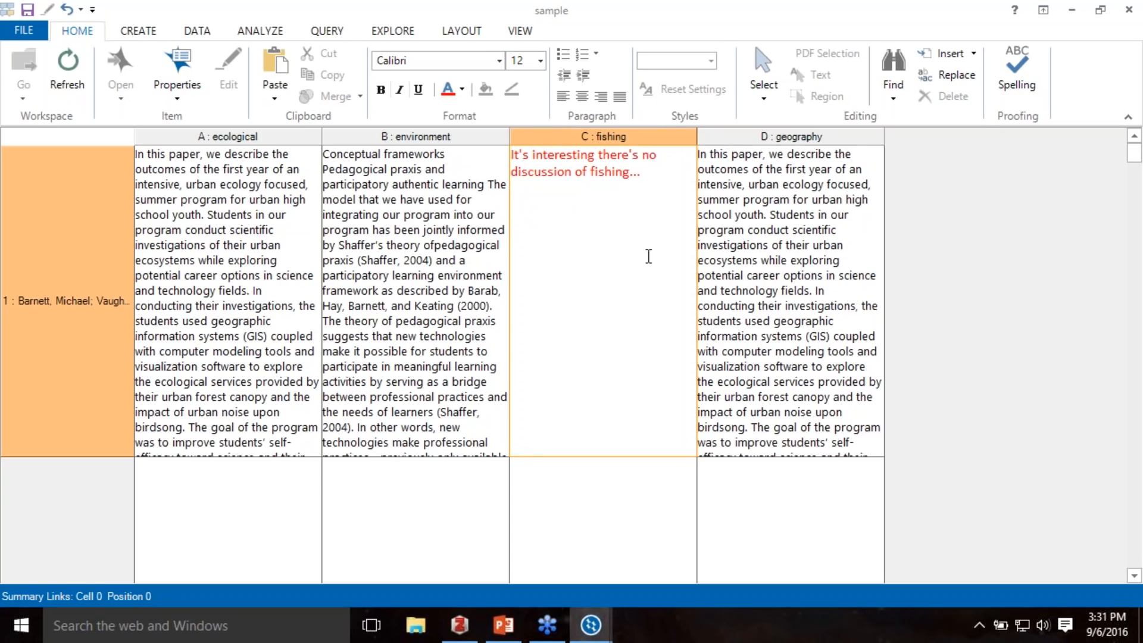
{"action": "right_click", "coordinate": [632, 244]}
{"action": "left_click", "coordinate": [672, 255]}
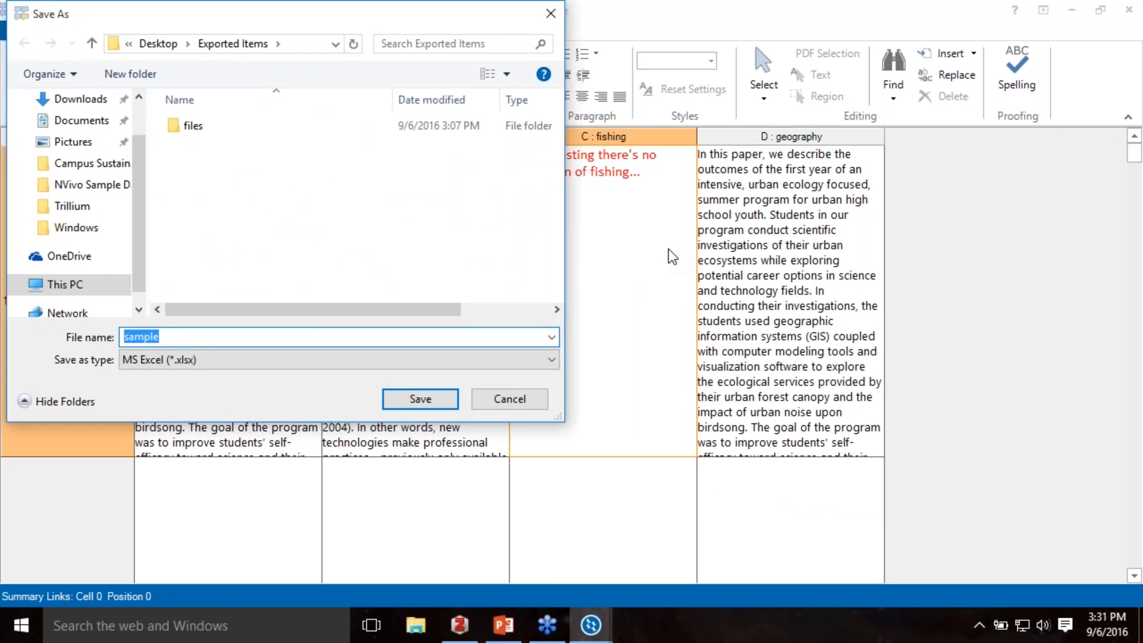
{"action": "left_click", "coordinate": [558, 13]}
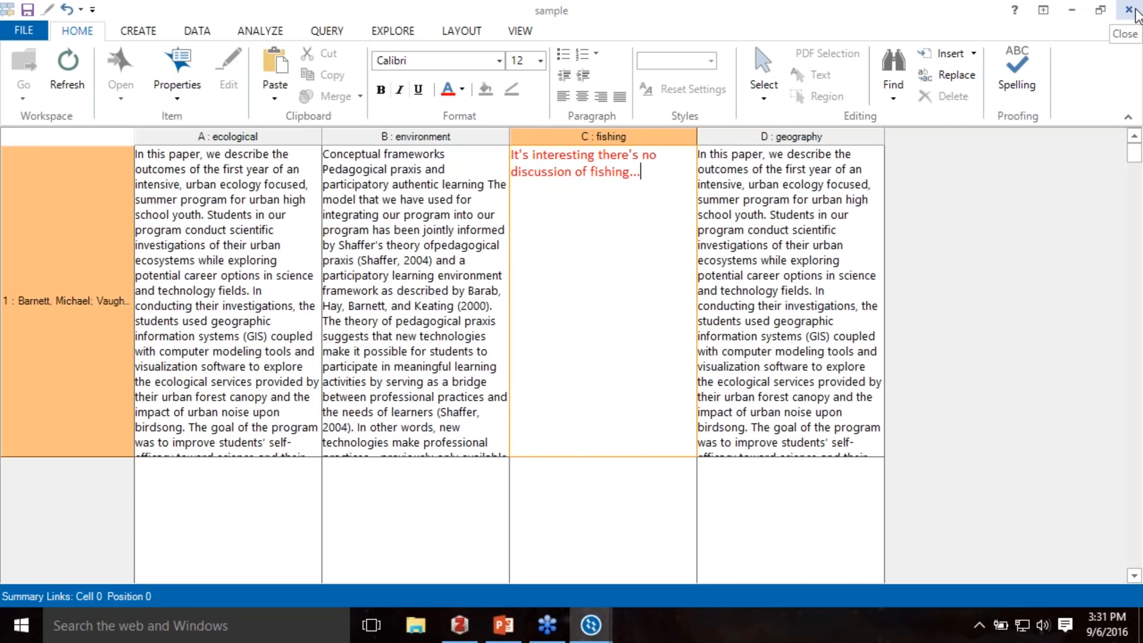
- Close the framework matrix window and create an explore diagram for the 2011 internal source with 125 nodes
{"action": "left_click", "coordinate": [1136, 10]}
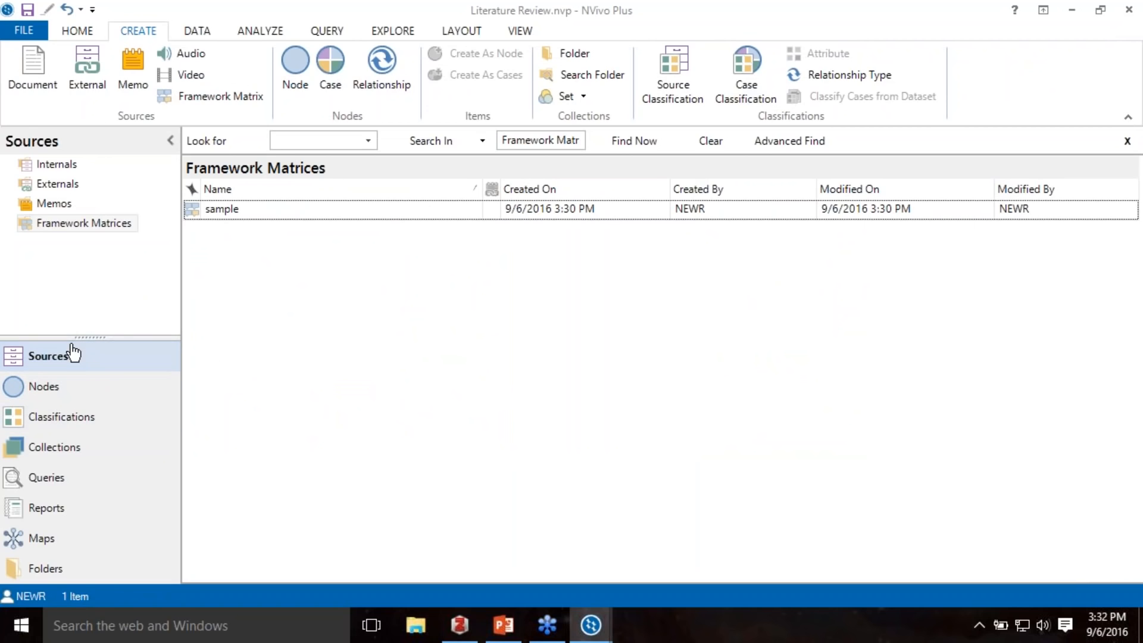
{"action": "left_click", "coordinate": [58, 169]}
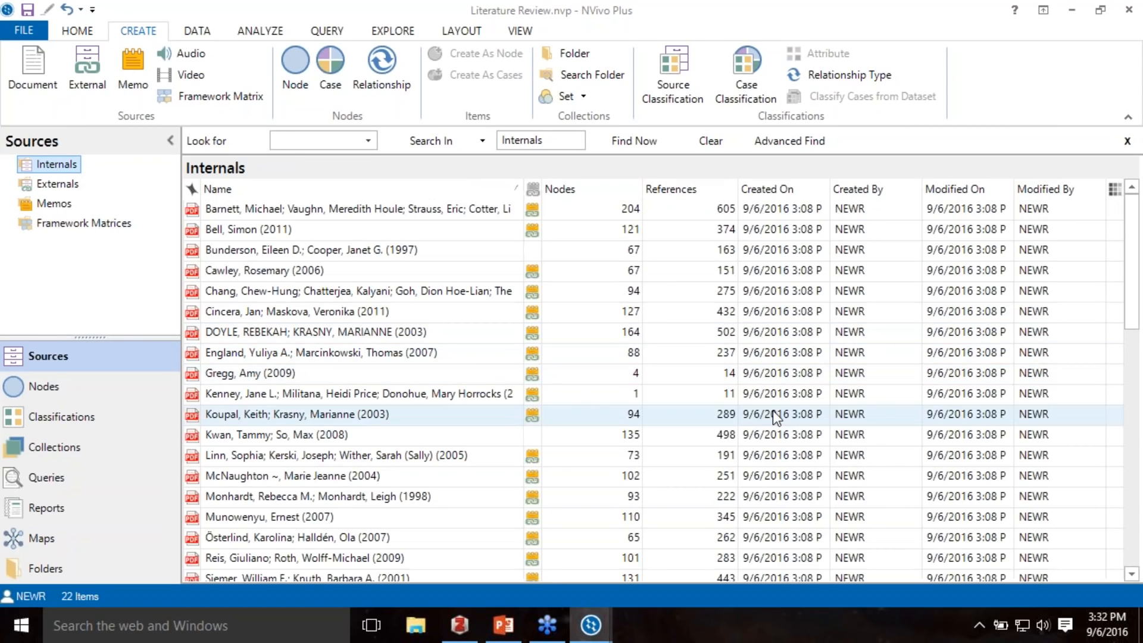
{"action": "left_click_drag", "start_coordinate": [1129, 202], "coordinate": [1135, 548]}
{"action": "left_click", "coordinate": [1132, 188]}
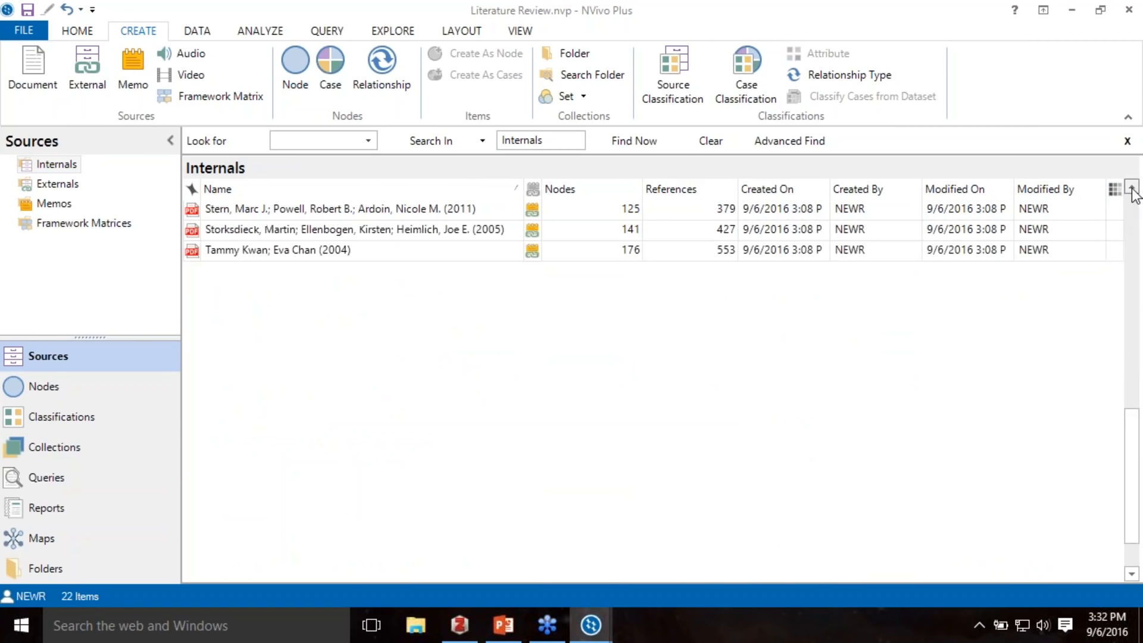
{"action": "left_click", "coordinate": [337, 291]}
{"action": "left_click", "coordinate": [414, 33]}
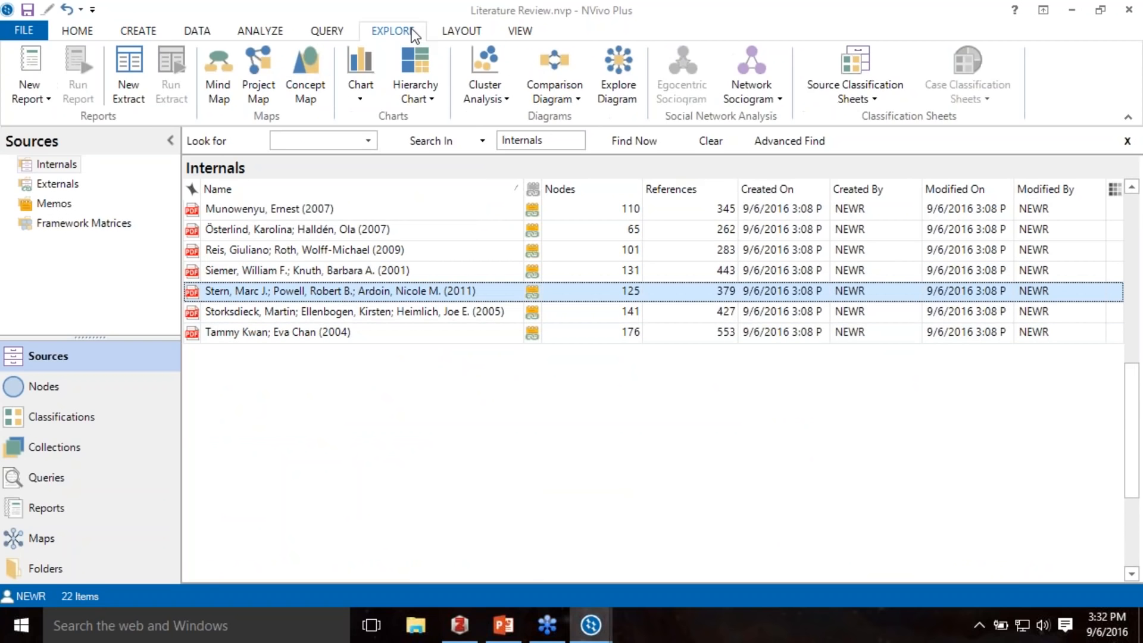
{"action": "left_click", "coordinate": [623, 73]}
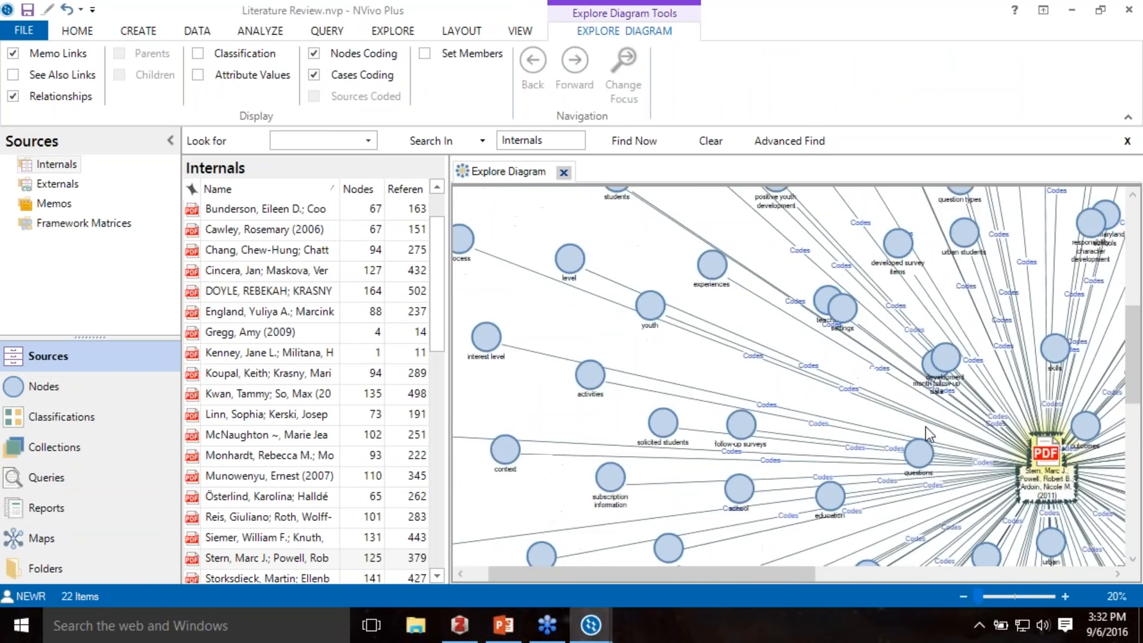
- Change the explore diagram's focus from the source to its urban node
{"action": "left_click", "coordinate": [1064, 595]}
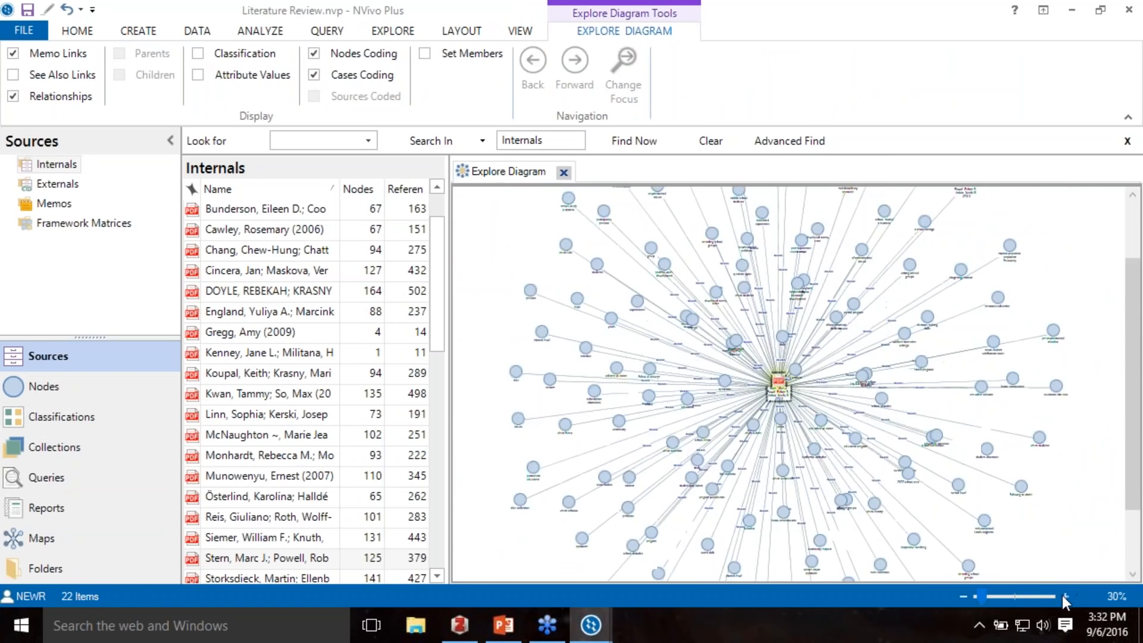
{"action": "left_click", "coordinate": [1064, 595]}
{"action": "left_click", "coordinate": [1065, 595]}
{"action": "left_click", "coordinate": [1064, 595]}
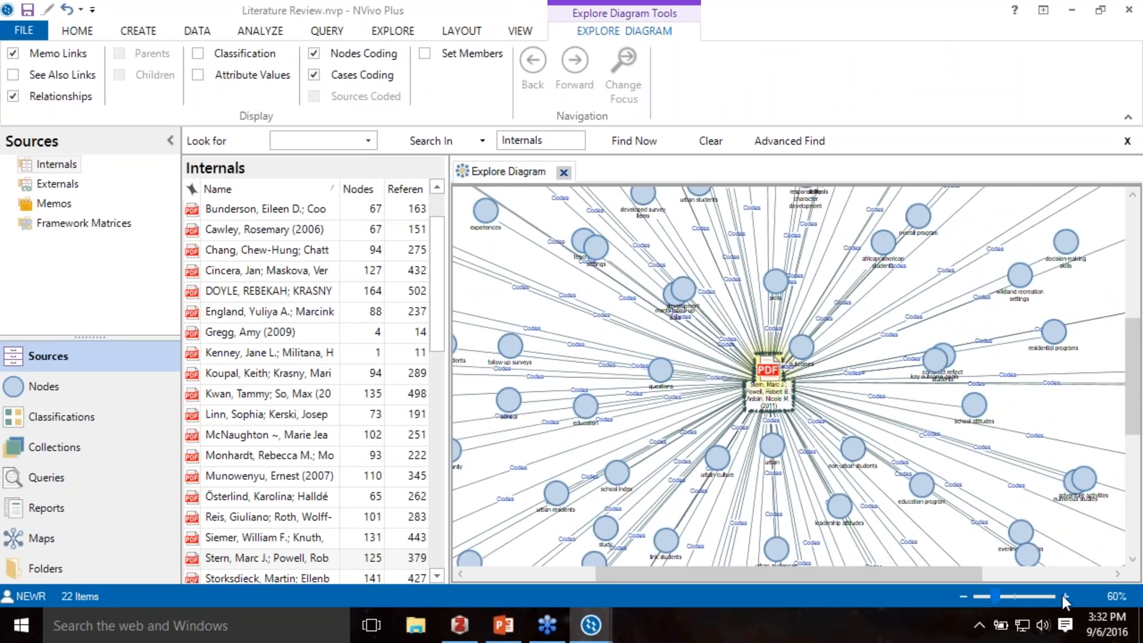
{"action": "left_click", "coordinate": [1063, 596]}
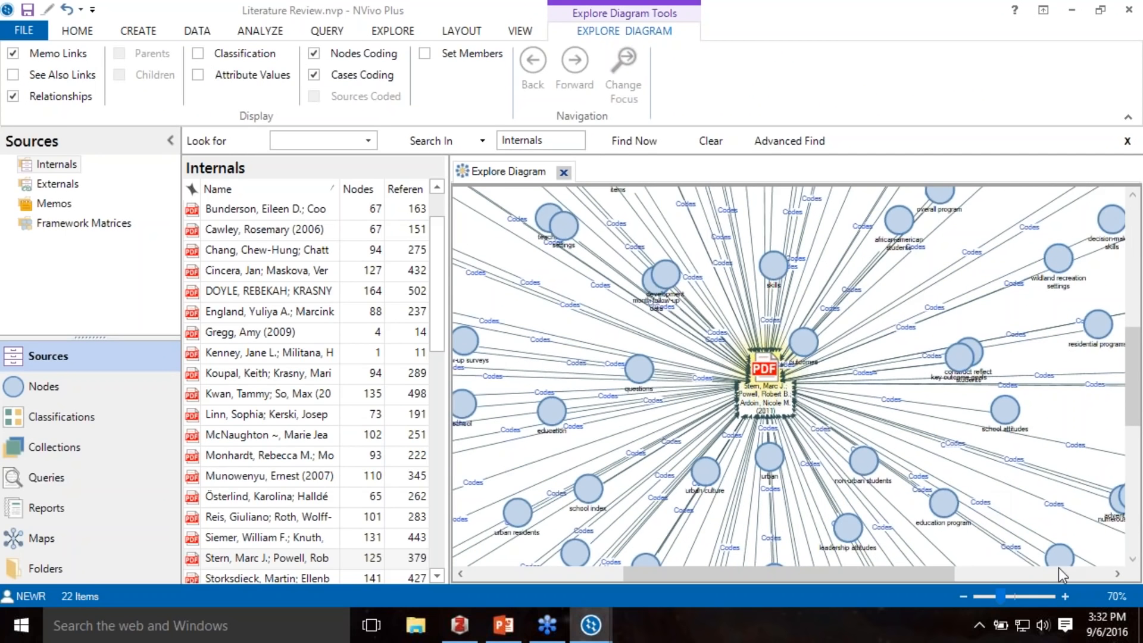
{"action": "left_click", "coordinate": [1065, 596]}
{"action": "left_click", "coordinate": [1065, 596]}
{"action": "left_click", "coordinate": [1065, 596]}
{"action": "left_click", "coordinate": [1065, 596]}
{"action": "left_click_drag", "start_coordinate": [837, 571], "coordinate": [814, 569]}
{"action": "left_click", "coordinate": [834, 504]}
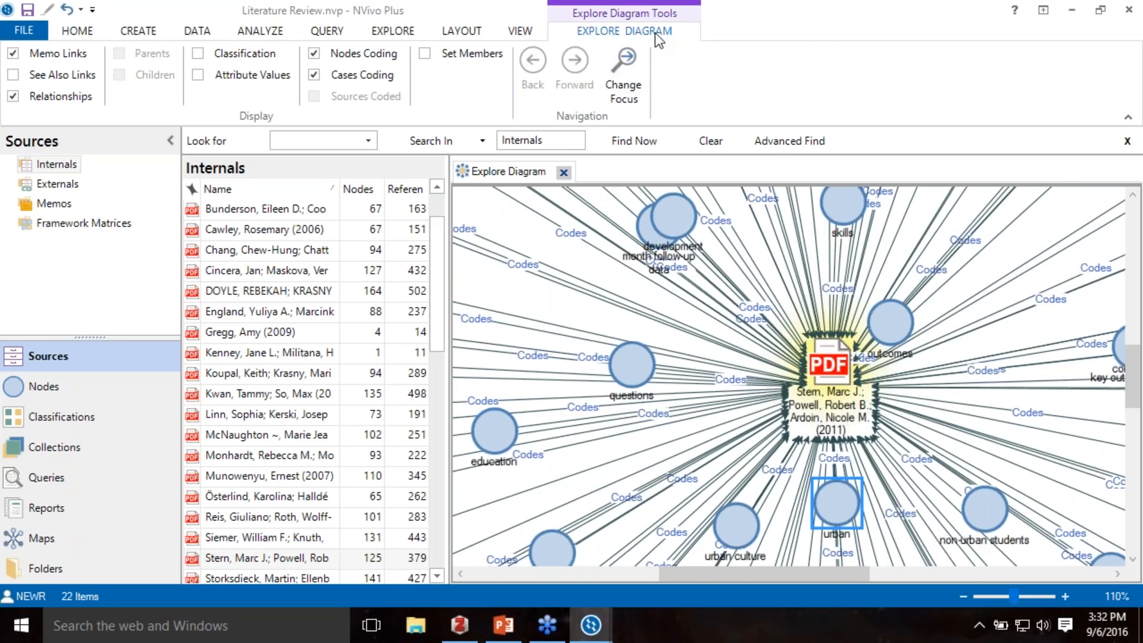
{"action": "left_click", "coordinate": [619, 76]}
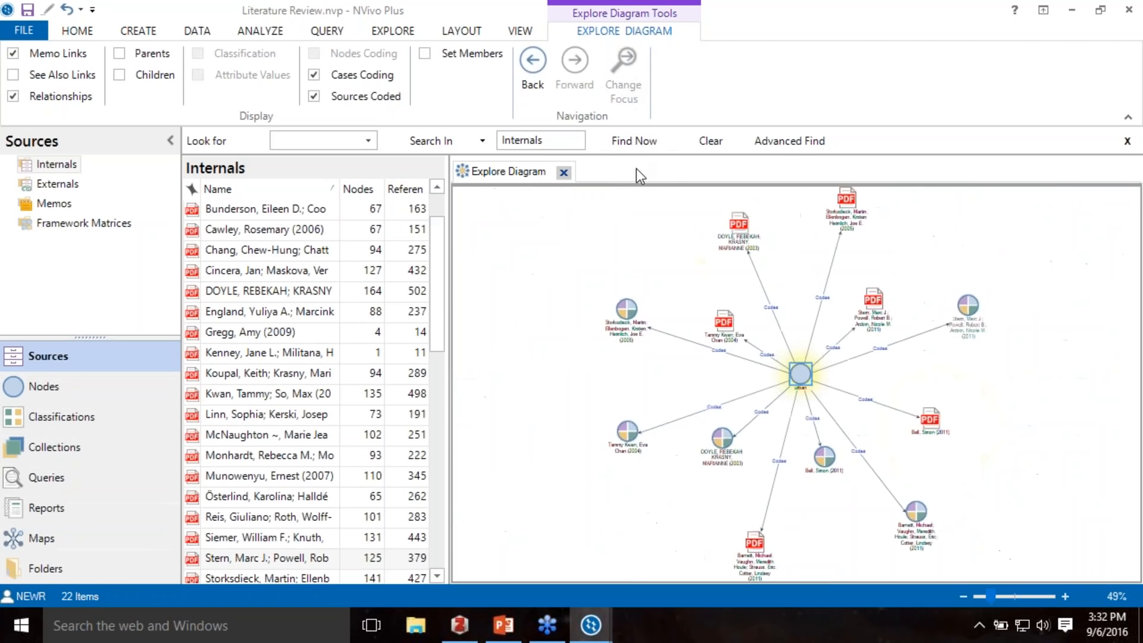
- Hide the cases coding in the urban node's diagram, leaving only the coded sources on display
{"action": "left_click", "coordinate": [1066, 595]}
{"action": "left_click", "coordinate": [1066, 595]}
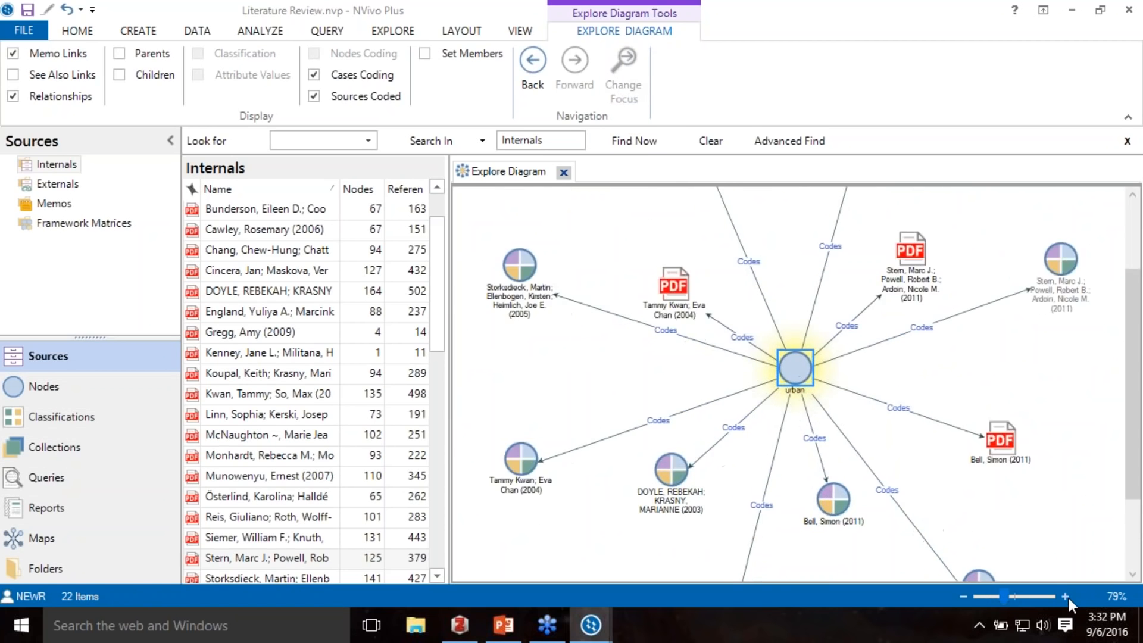
{"action": "left_click", "coordinate": [1066, 596]}
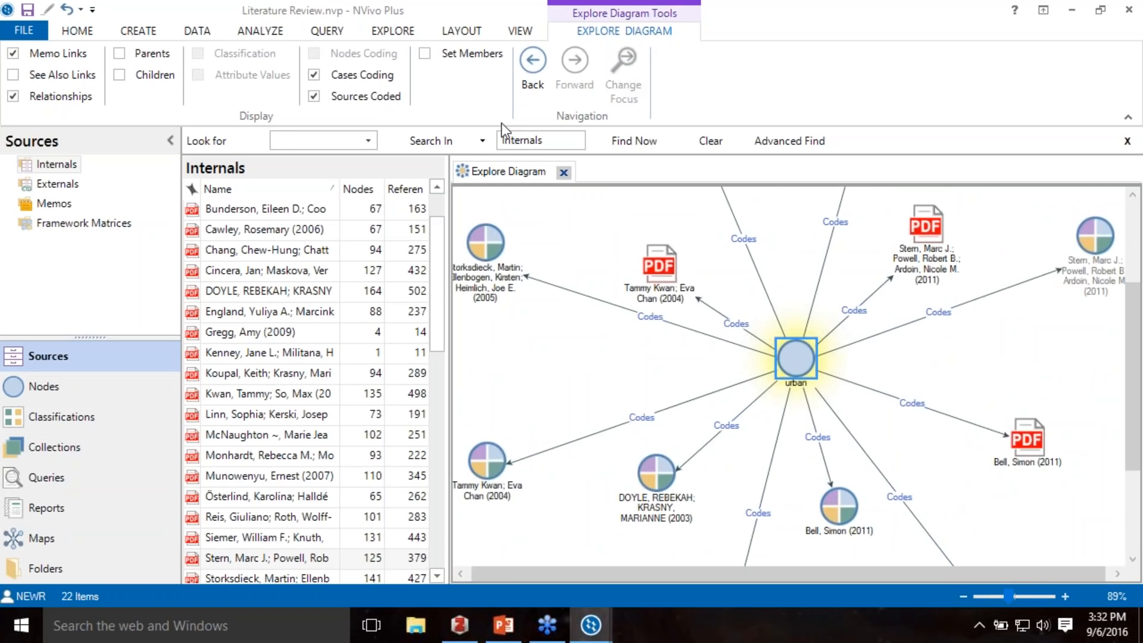
{"action": "left_click", "coordinate": [512, 261]}
{"action": "left_click", "coordinate": [648, 269]}
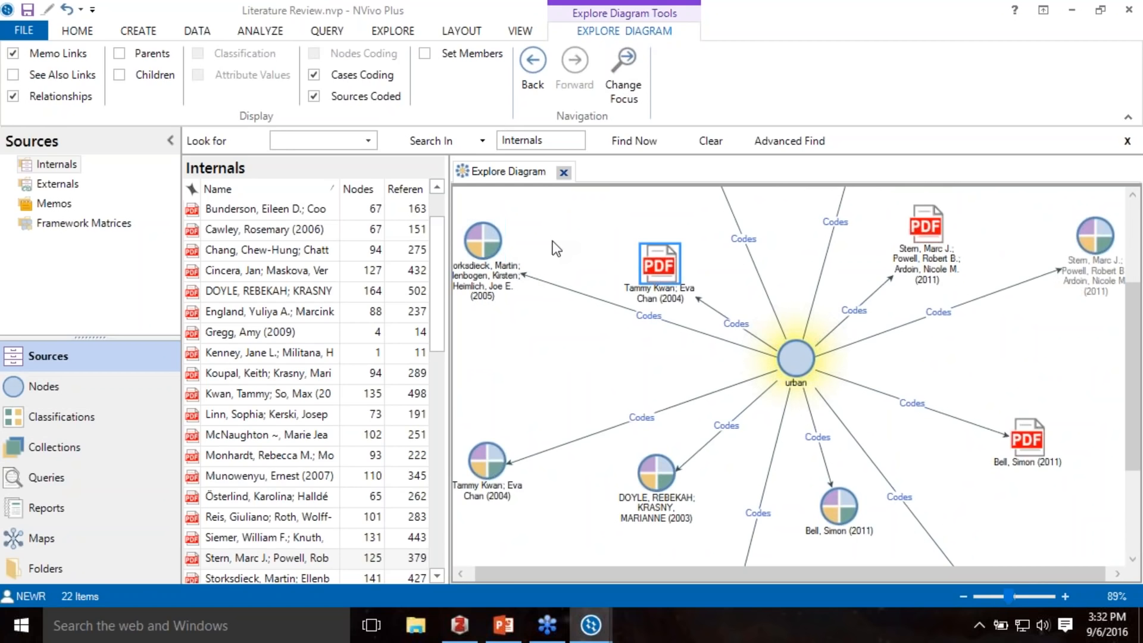
{"action": "left_click", "coordinate": [374, 80]}
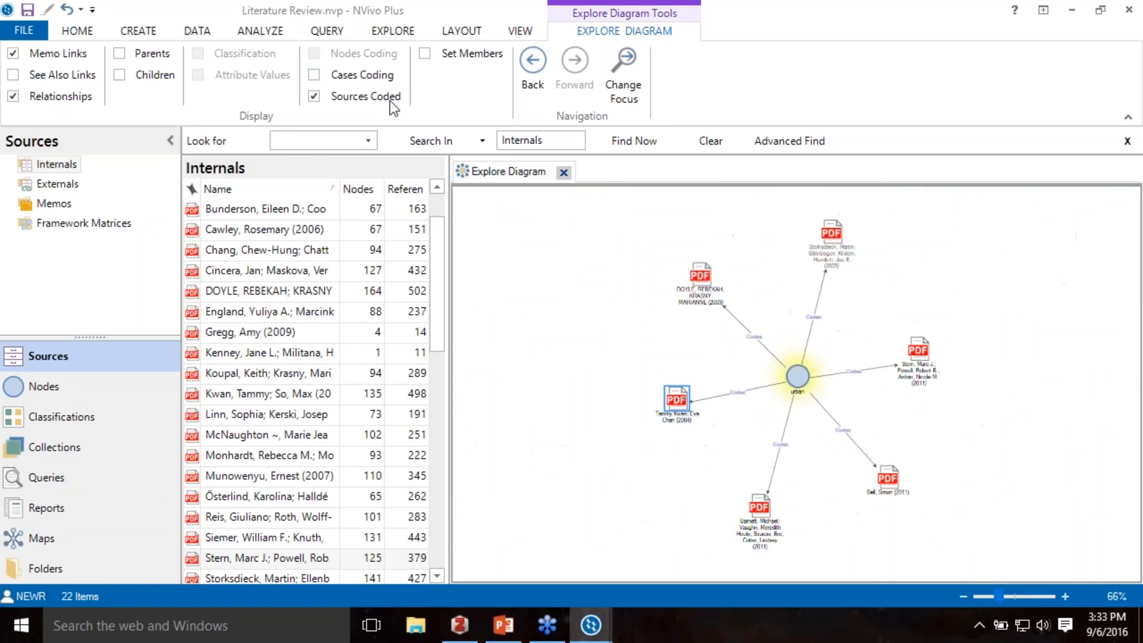
{"action": "left_click", "coordinate": [1064, 596]}
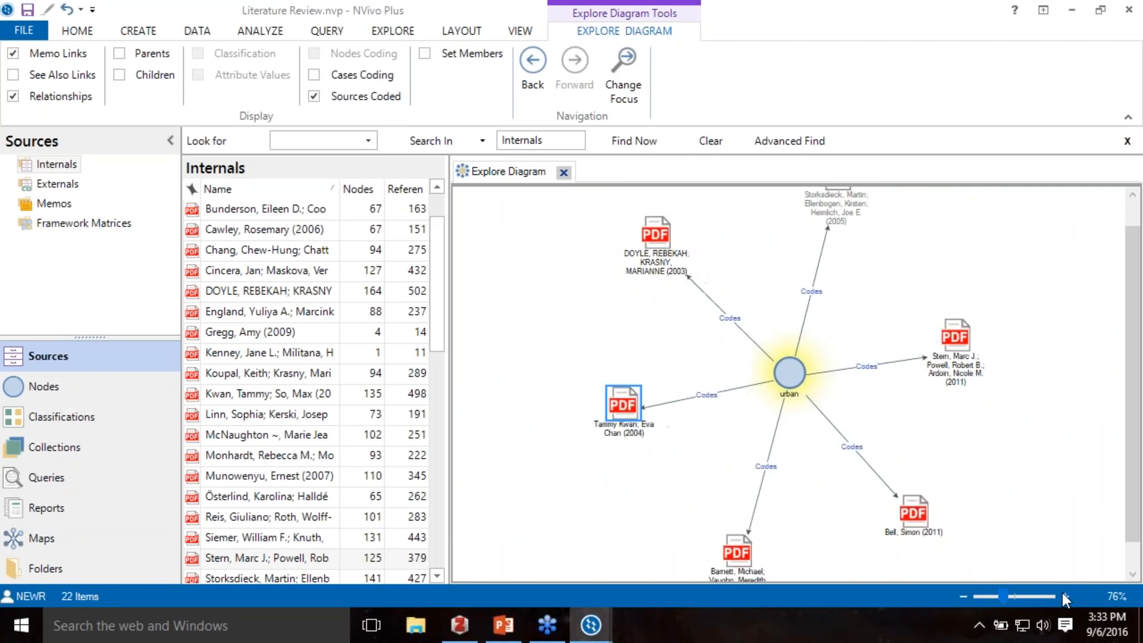
{"action": "left_click", "coordinate": [1064, 596]}
{"action": "left_click_drag", "start_coordinate": [1135, 489], "coordinate": [1109, 347]}
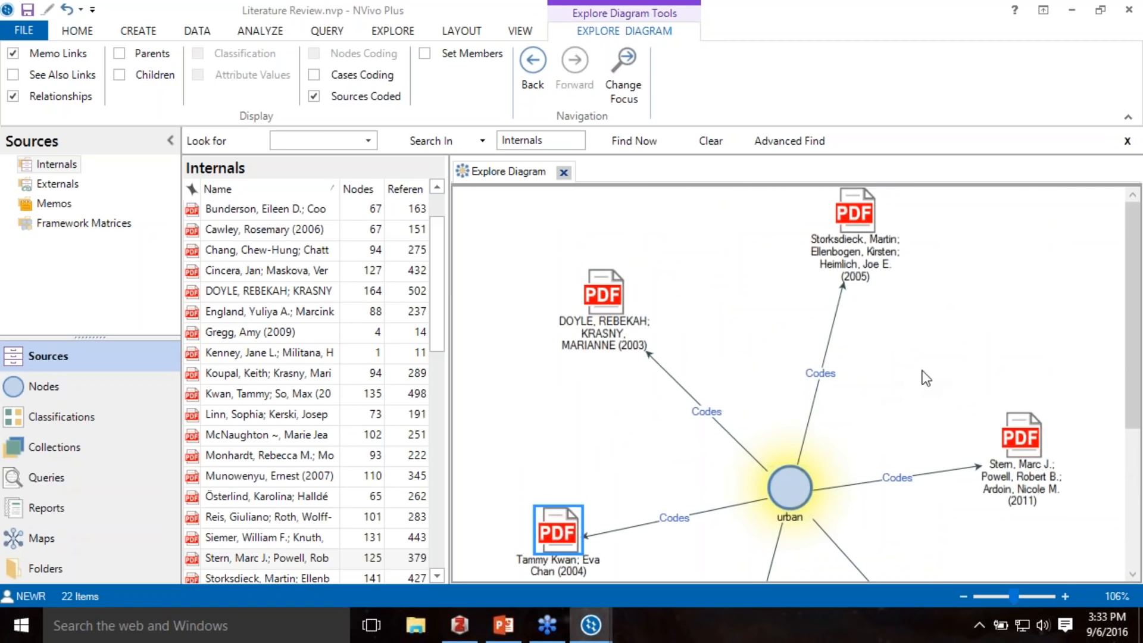
{"action": "right_click", "coordinate": [935, 334]}
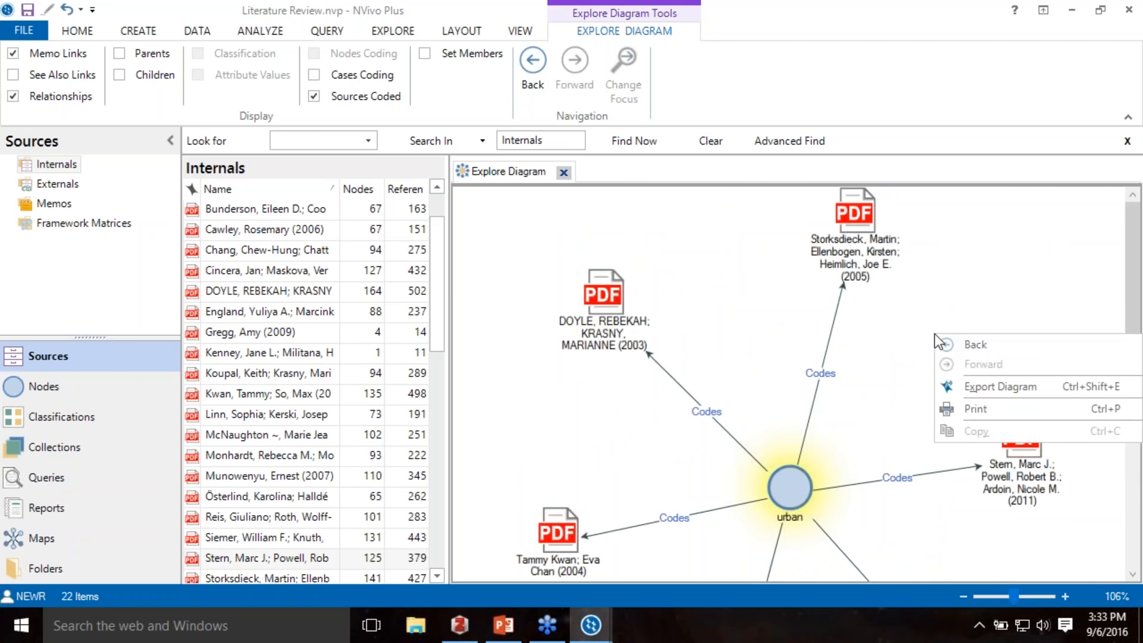
{"action": "left_click", "coordinate": [966, 388]}
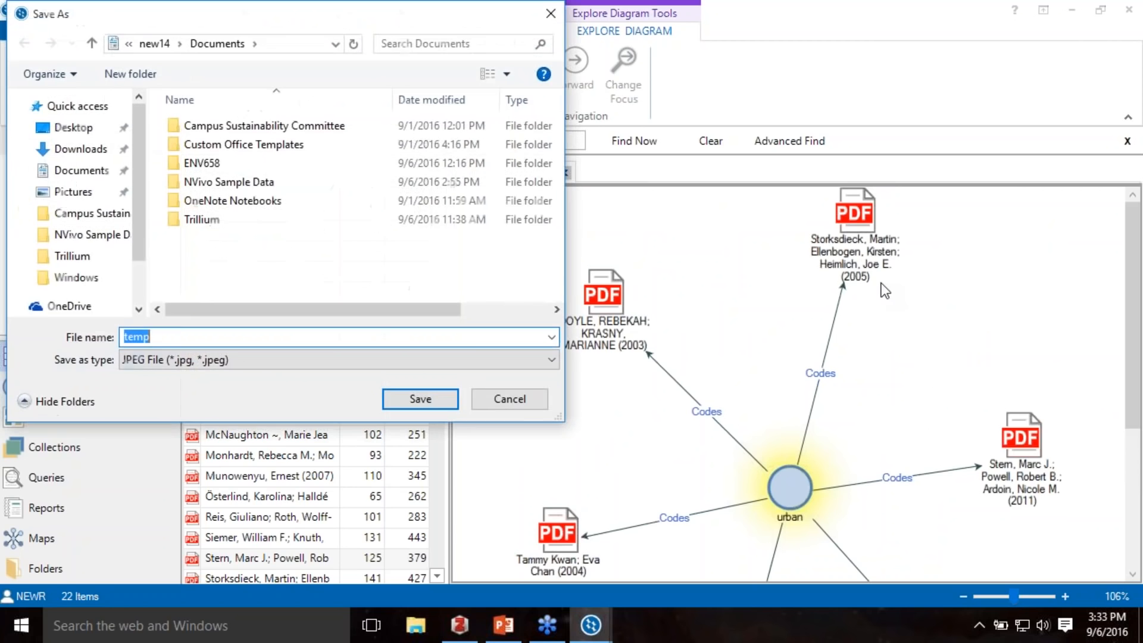
{"action": "left_click", "coordinate": [521, 397]}
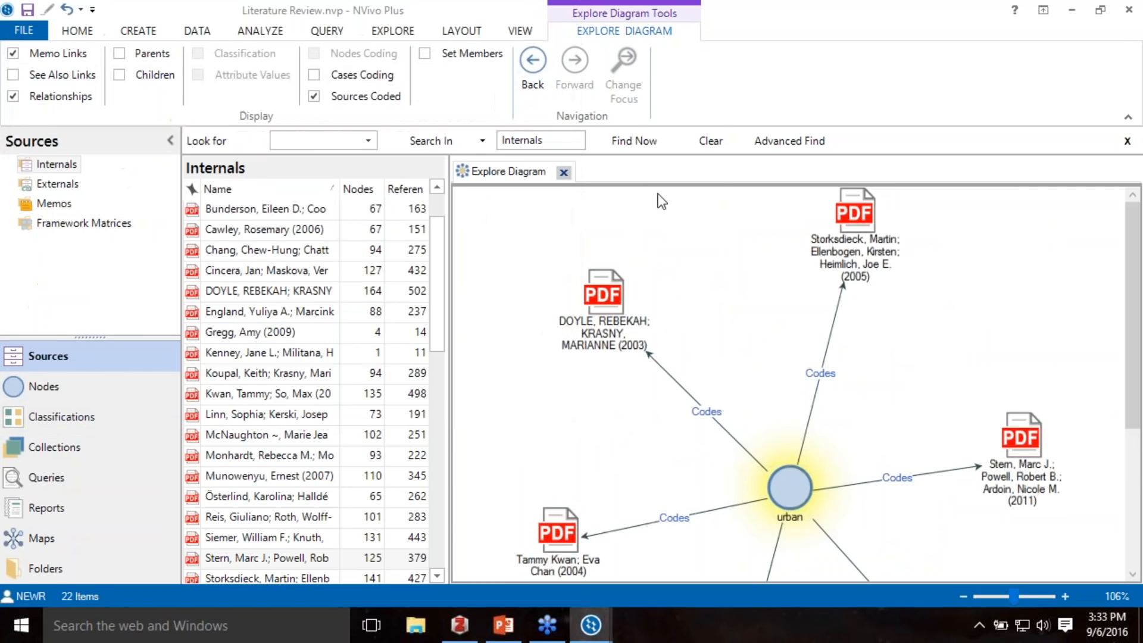
- Go back and forward through the diagram's focus history, and refocus the diagram on the 2003 source coded at urban
{"action": "left_click", "coordinate": [531, 73]}
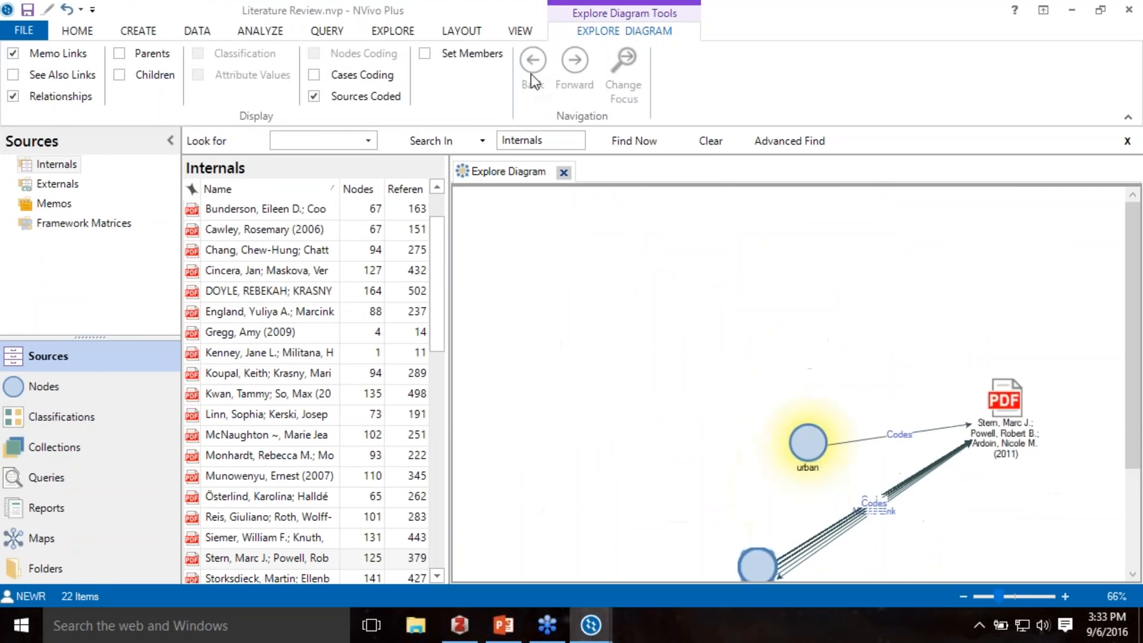
{"action": "left_click", "coordinate": [578, 83]}
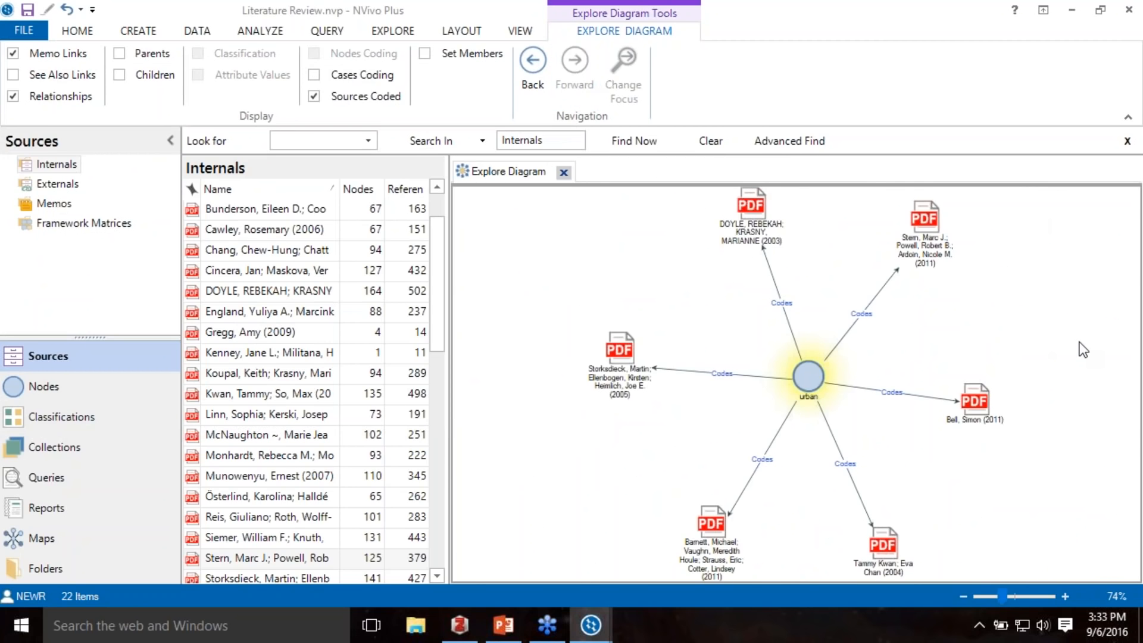
{"action": "left_click", "coordinate": [769, 236]}
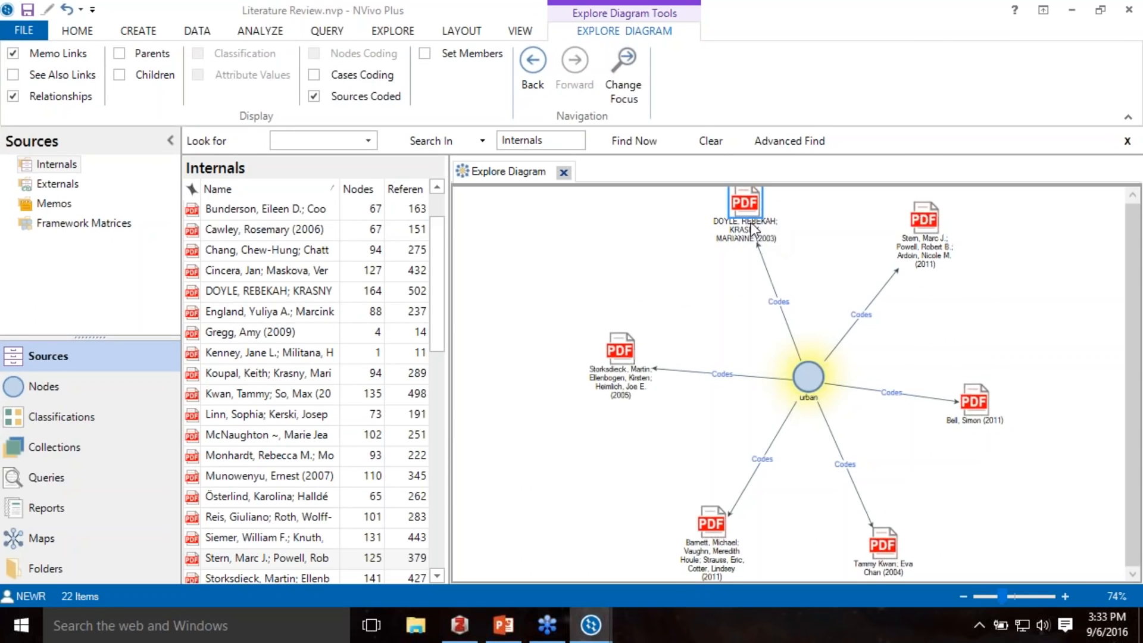
{"action": "left_click", "coordinate": [623, 83]}
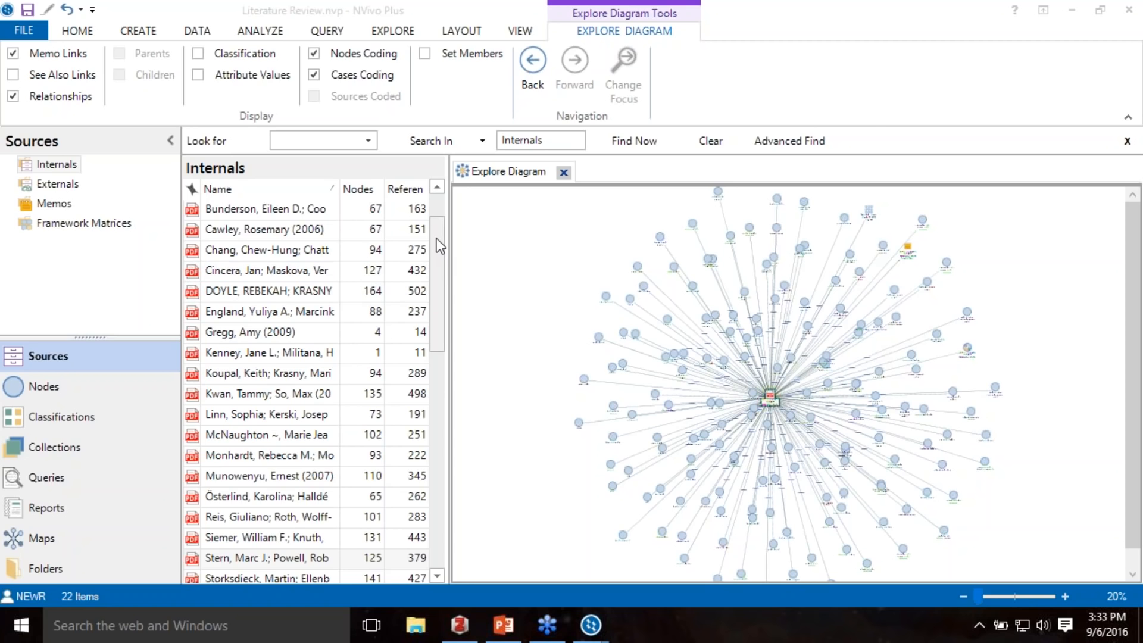
- Open the internal source about the Watershed Learning Center Program and go to its abstract
{"action": "left_click_drag", "start_coordinate": [438, 238], "coordinate": [401, 267]}
{"action": "left_click", "coordinate": [374, 286]}
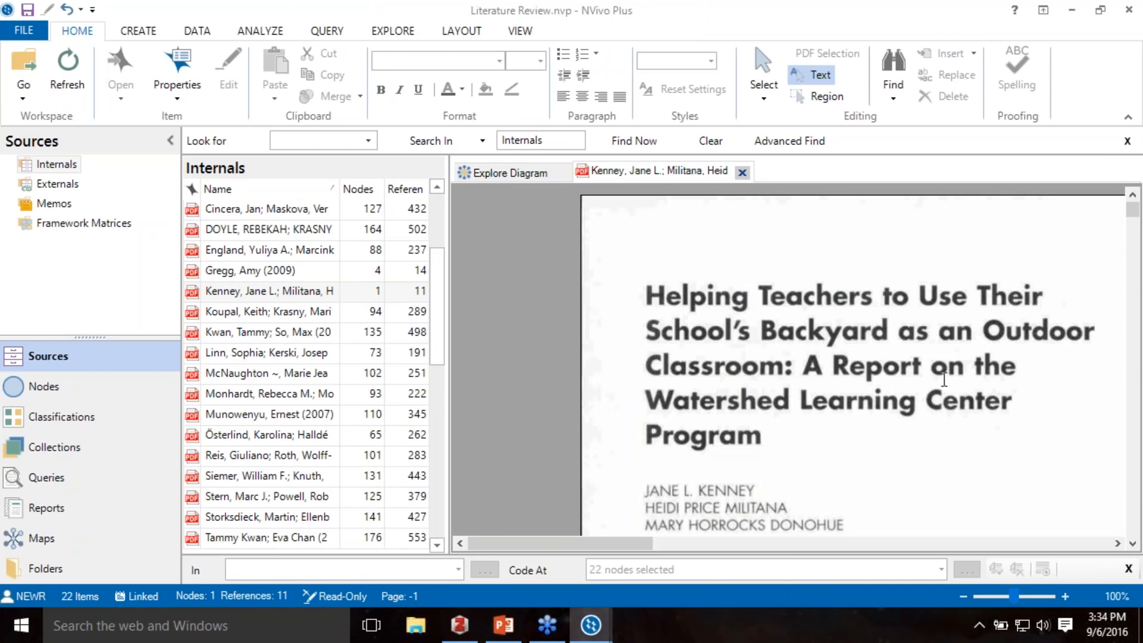
{"action": "left_click", "coordinate": [1133, 543]}
{"action": "left_click", "coordinate": [1132, 543]}
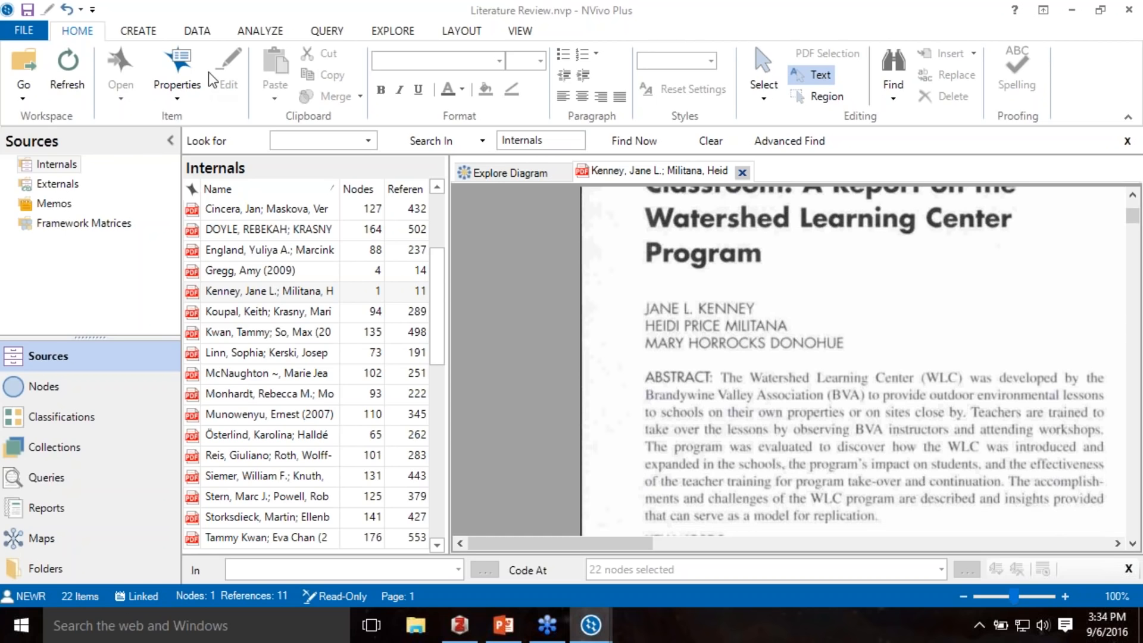
- Code the abstract of the scanned PDF as a region selection at the Benefits node
{"action": "left_click", "coordinate": [813, 95]}
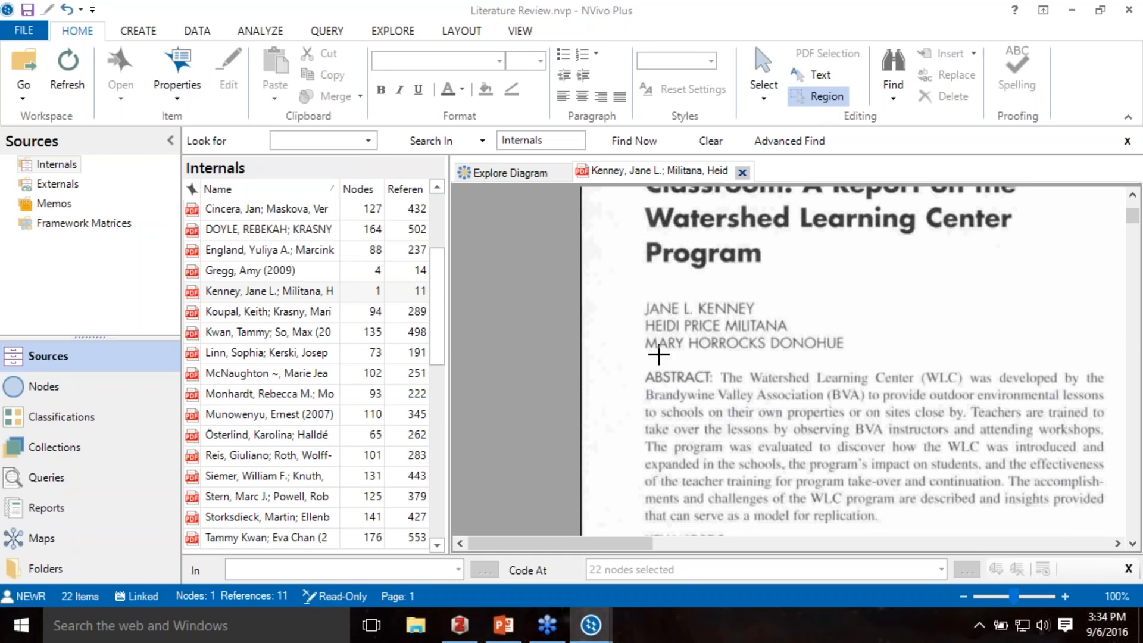
{"action": "left_click_drag", "start_coordinate": [643, 367], "coordinate": [1117, 530]}
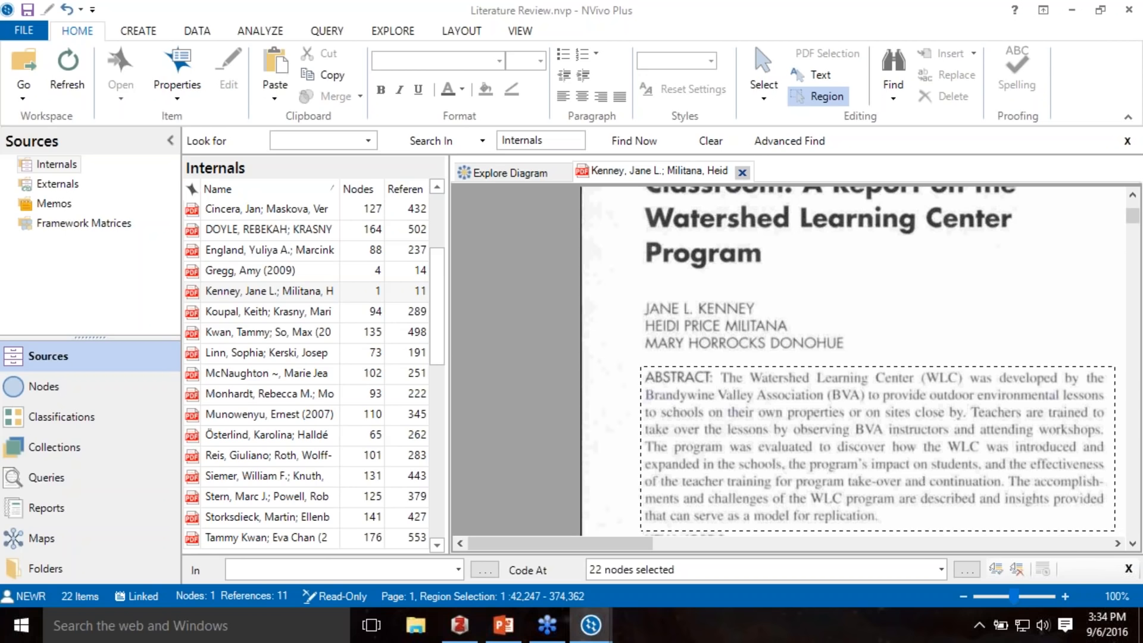
{"action": "right_click", "coordinate": [867, 331]}
{"action": "left_click", "coordinate": [909, 341]}
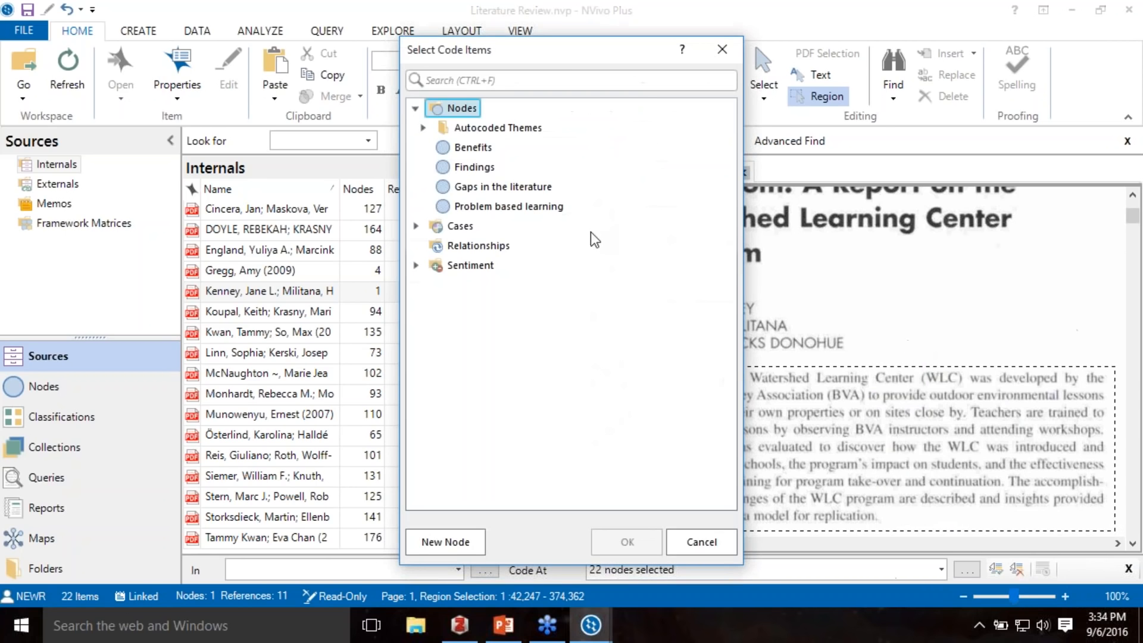
{"action": "left_click", "coordinate": [472, 147]}
{"action": "left_click", "coordinate": [655, 542]}
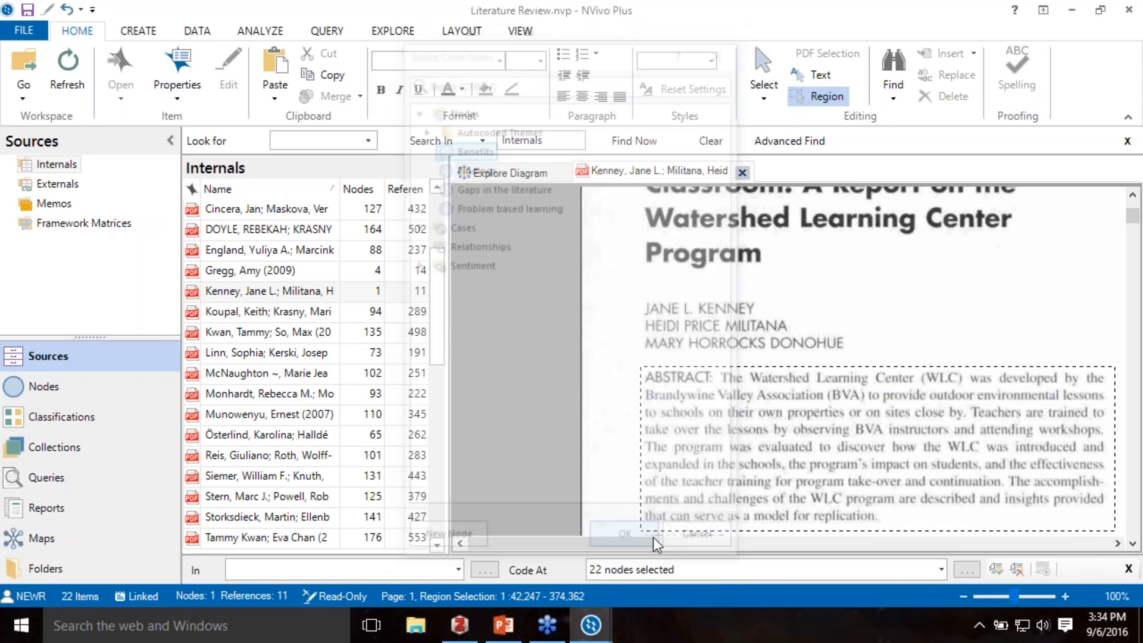
- Show coding stripes for the nodes recently coding the PDF and narrow the stripes area to reveal more of the page
{"action": "left_click", "coordinate": [524, 33]}
{"action": "left_click", "coordinate": [509, 90]}
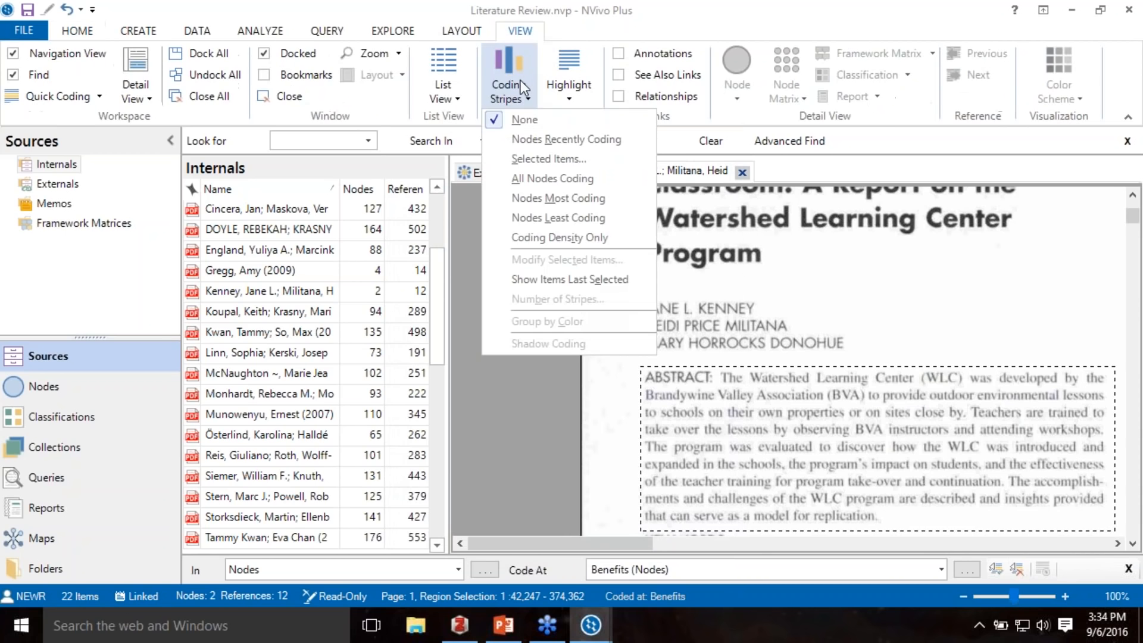
{"action": "left_click", "coordinate": [545, 140]}
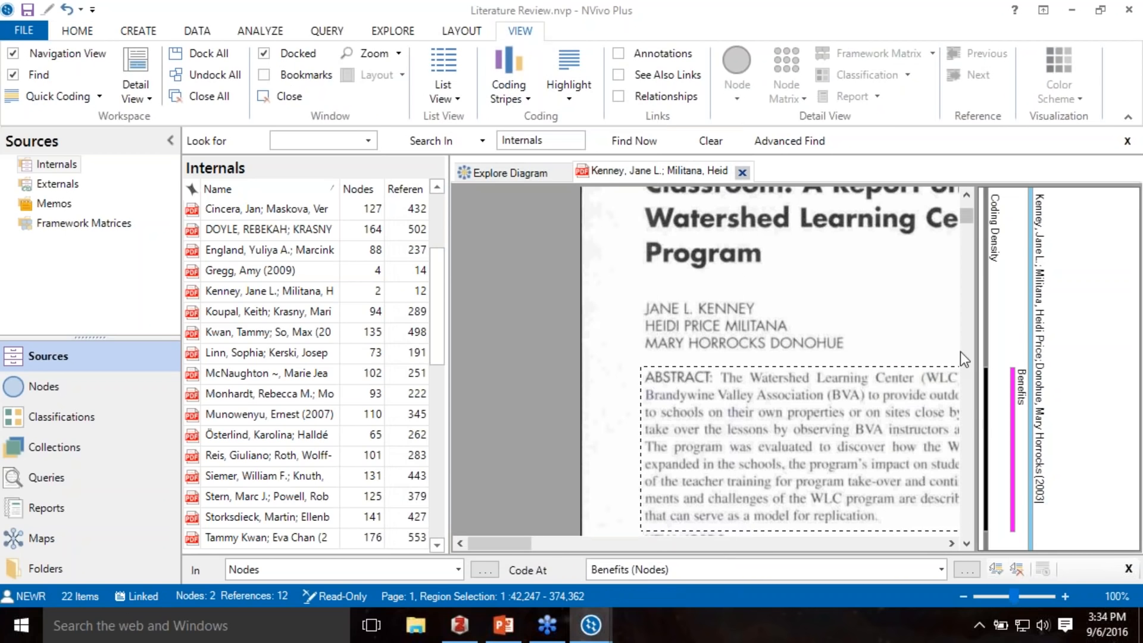
{"action": "left_click_drag", "start_coordinate": [977, 360], "coordinate": [1052, 381]}
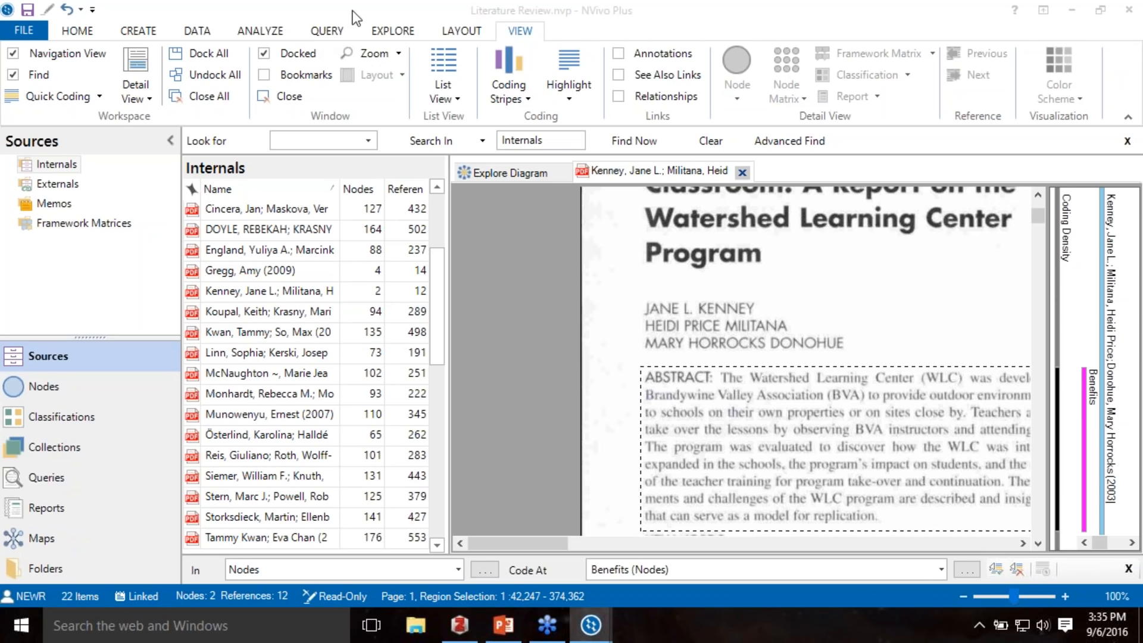
{"action": "left_click", "coordinate": [391, 31]}
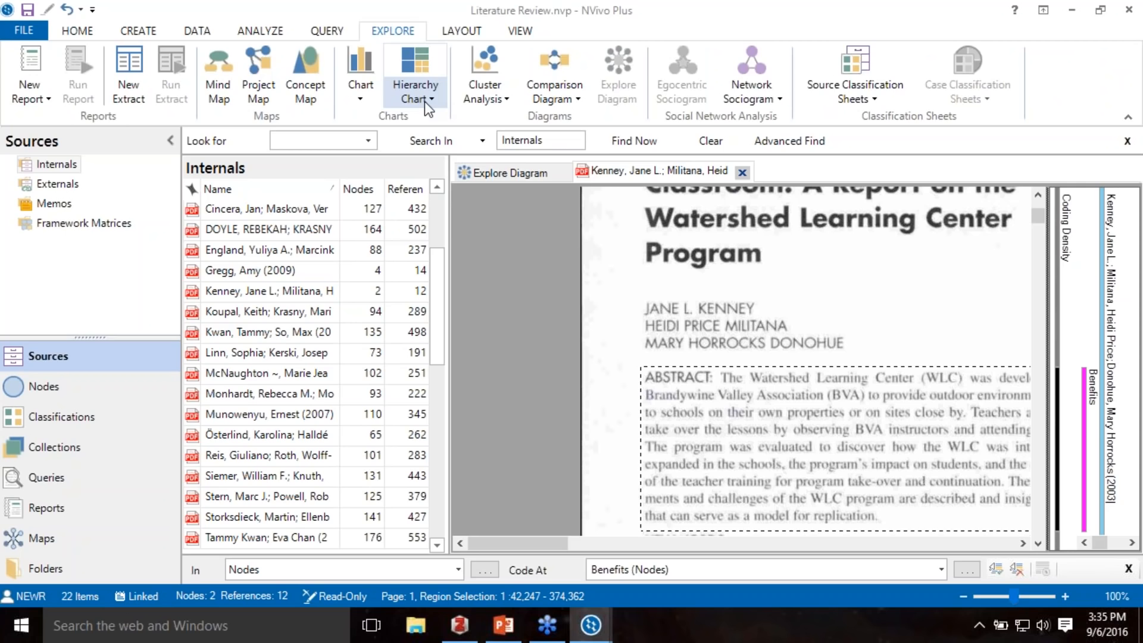
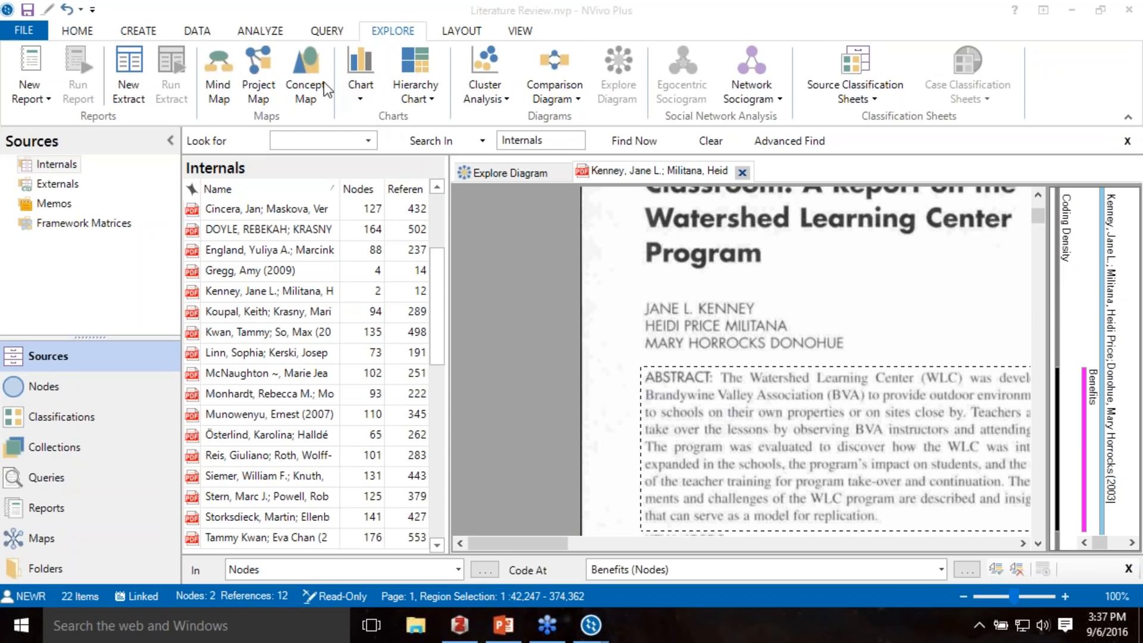
{"action": "left_click", "coordinate": [327, 30]}
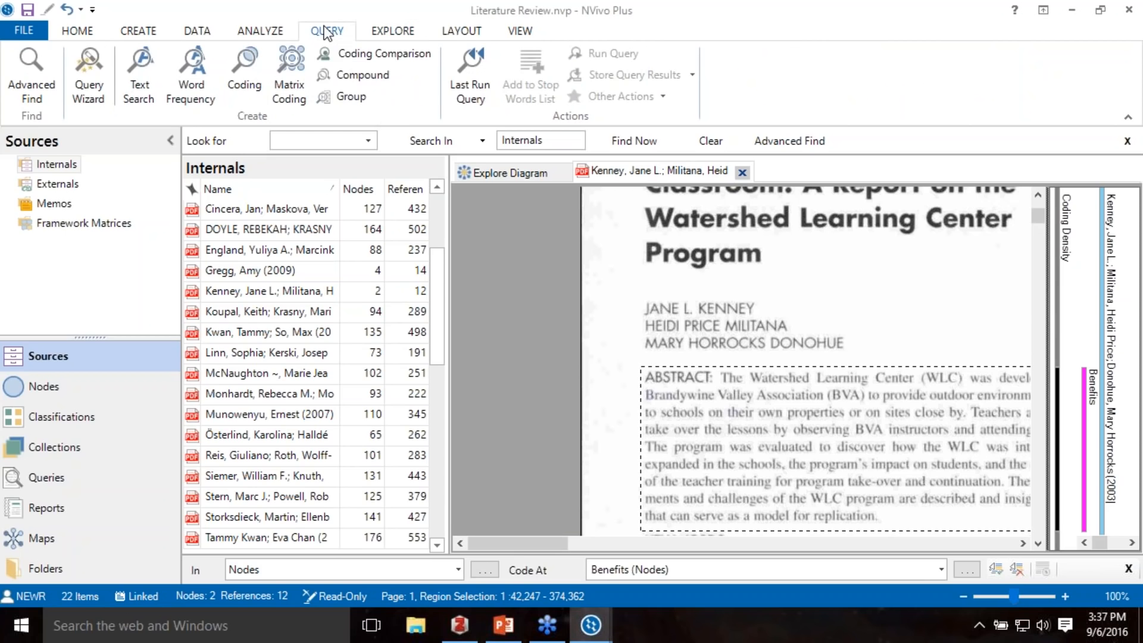
- View the criteria for a new Matrix Coding query, dismiss it without running, and select the author-names region on the PDF page
{"action": "left_click", "coordinate": [287, 96]}
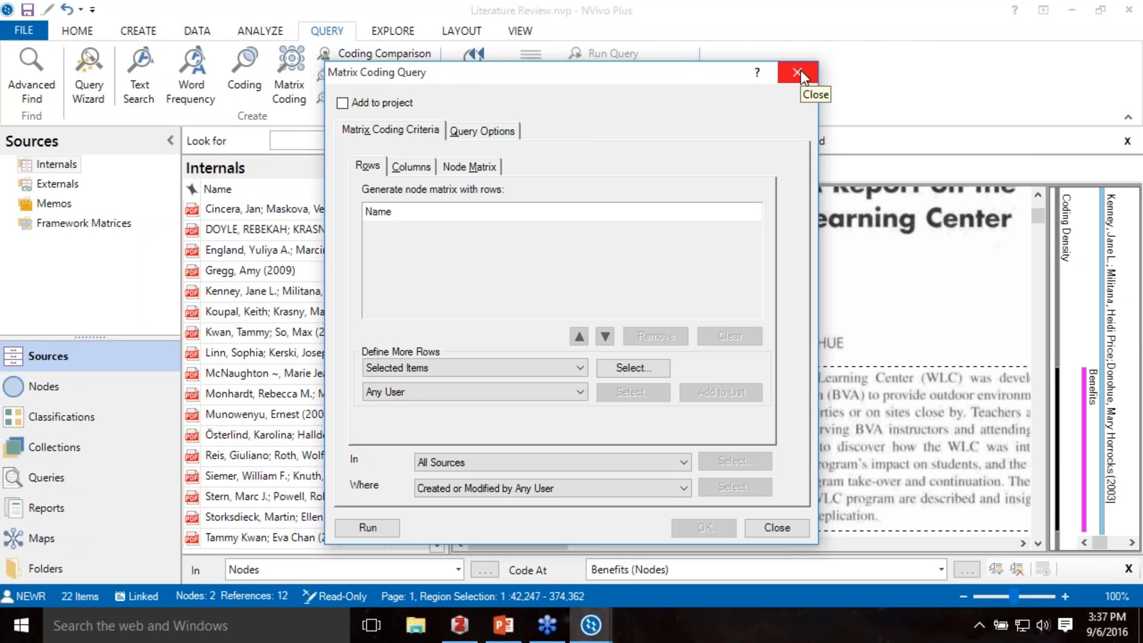
{"action": "left_click", "coordinate": [799, 72]}
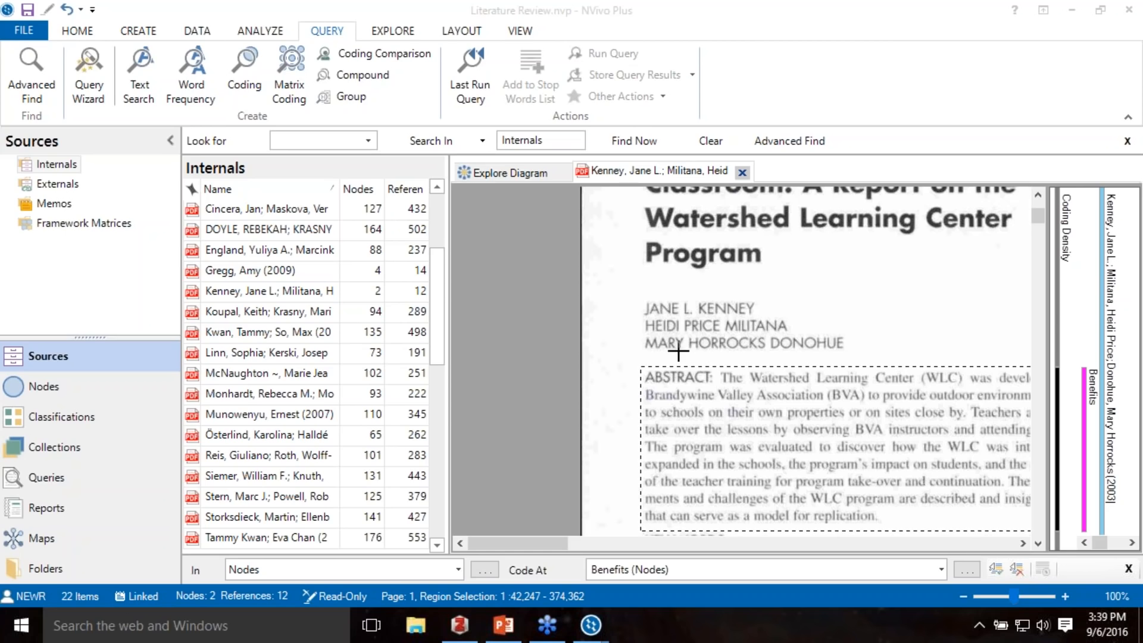
{"action": "left_click_drag", "start_coordinate": [678, 296], "coordinate": [873, 354]}
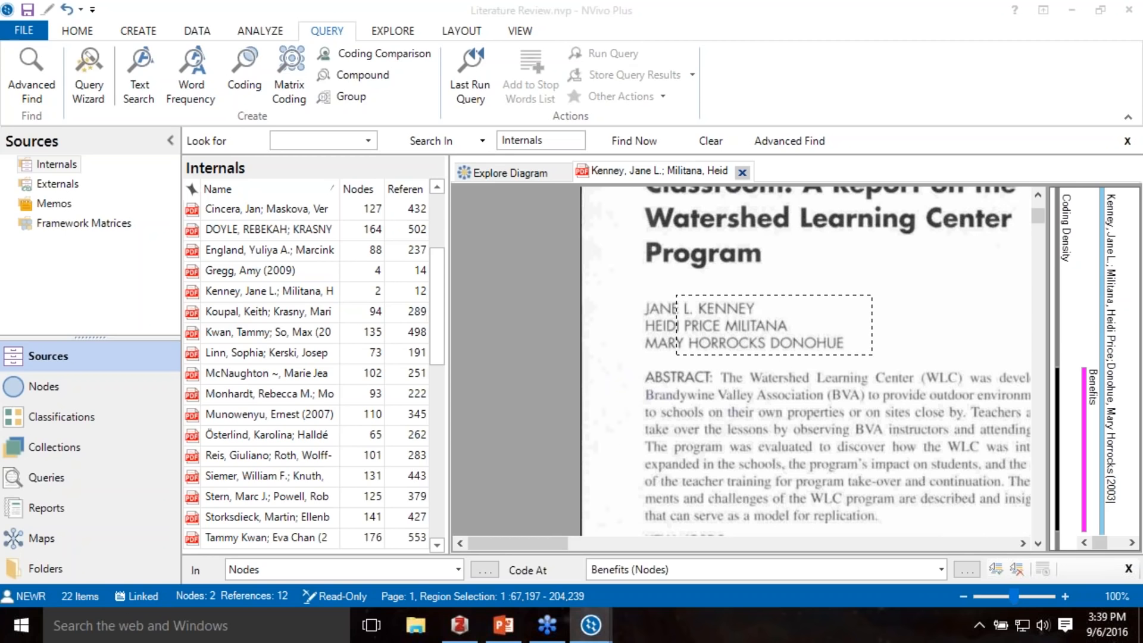
- Switch to the PowerPoint presentation and start the slide show from slide 8, NVivo Licensing Options
{"action": "left_click", "coordinate": [502, 637]}
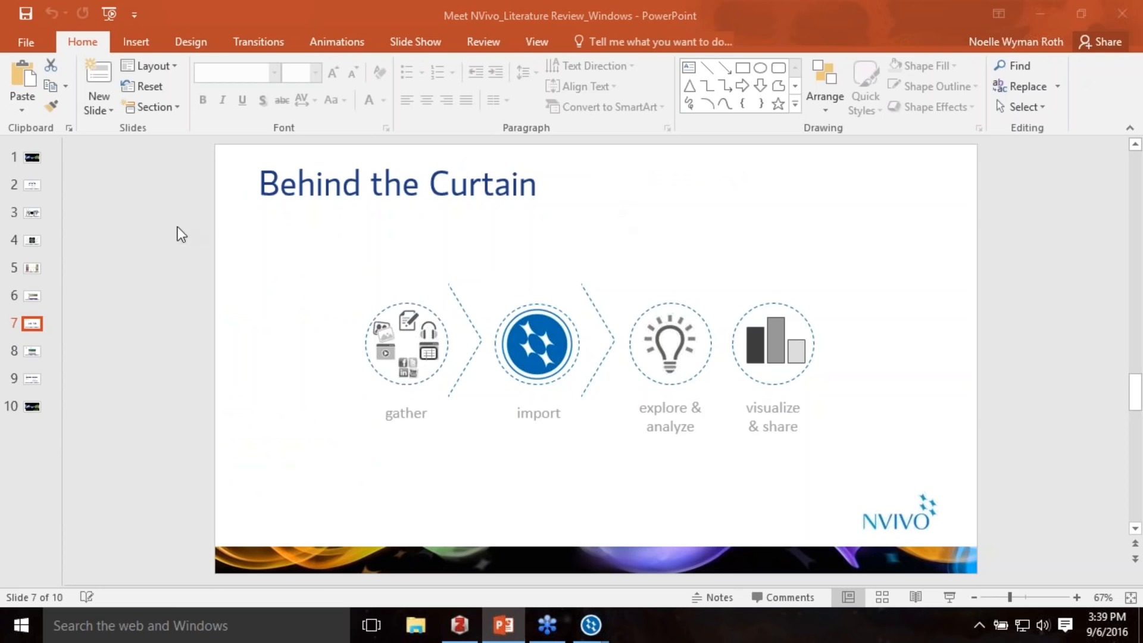
{"action": "left_click", "coordinate": [33, 352]}
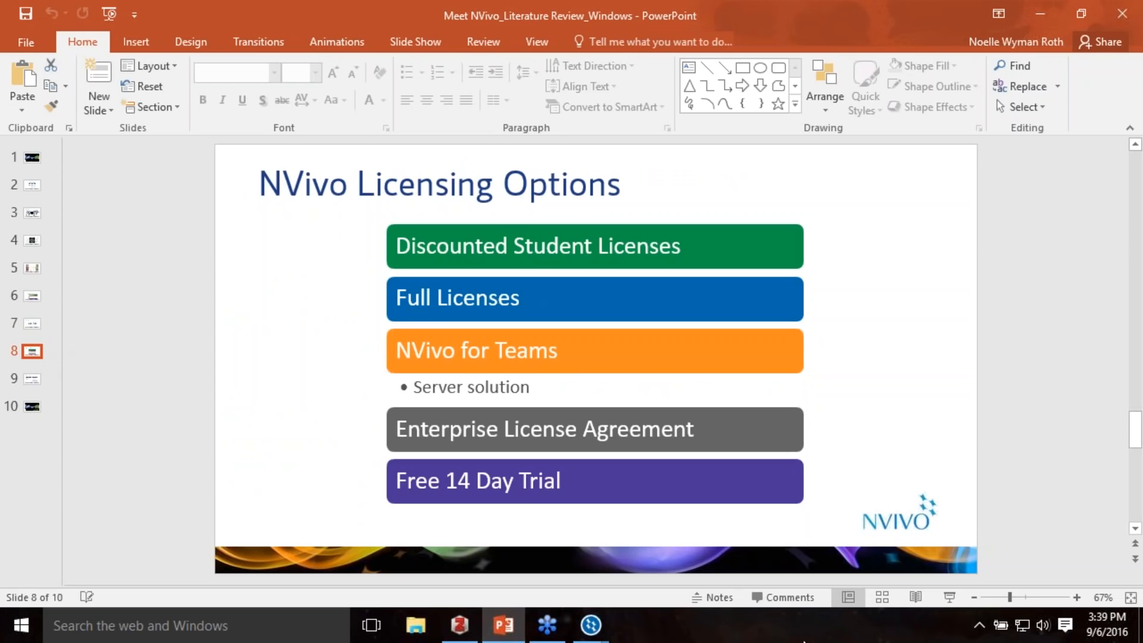
{"action": "left_click", "coordinate": [949, 597]}
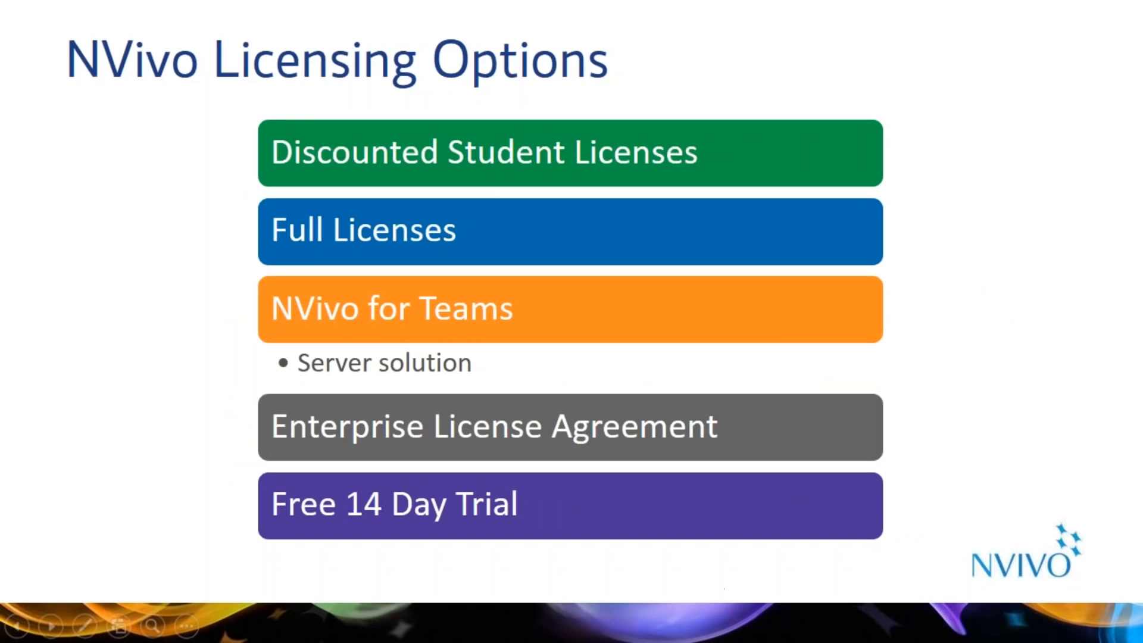